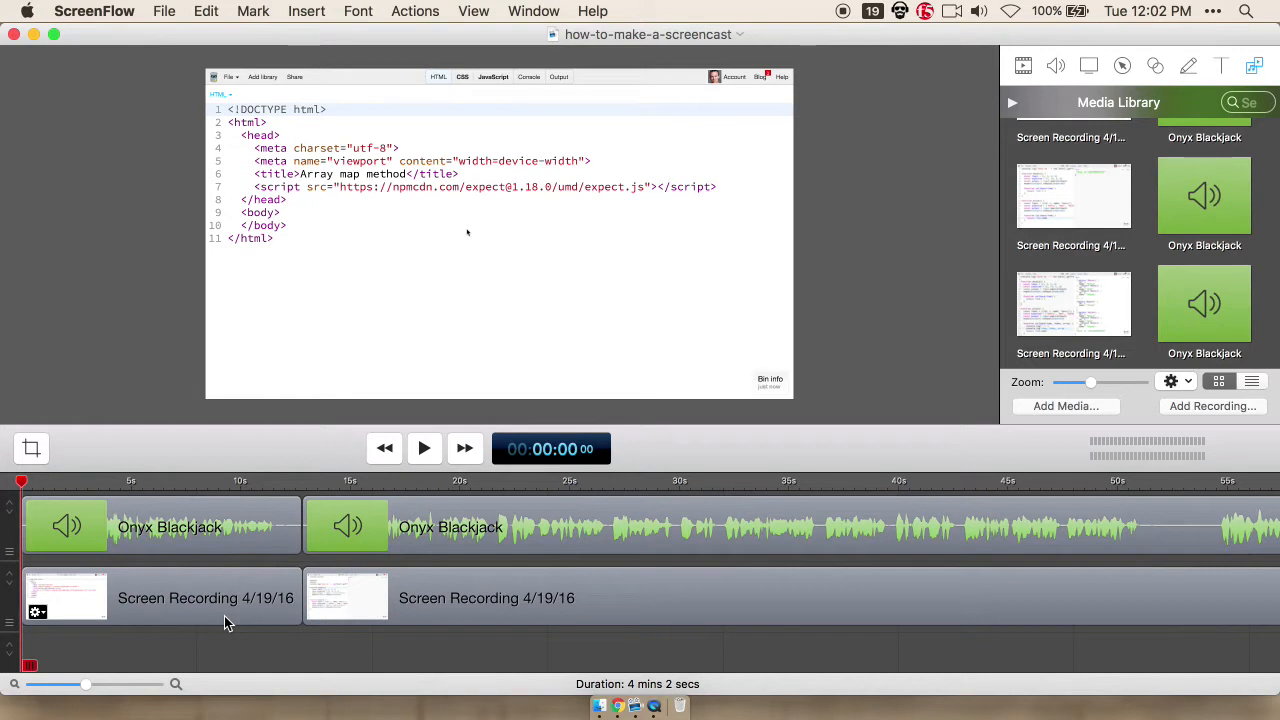
# Step: Play the start of the timeline with the audio settings open to check the master audio levels
pyautogui.hotkey('ctrl', 'z')
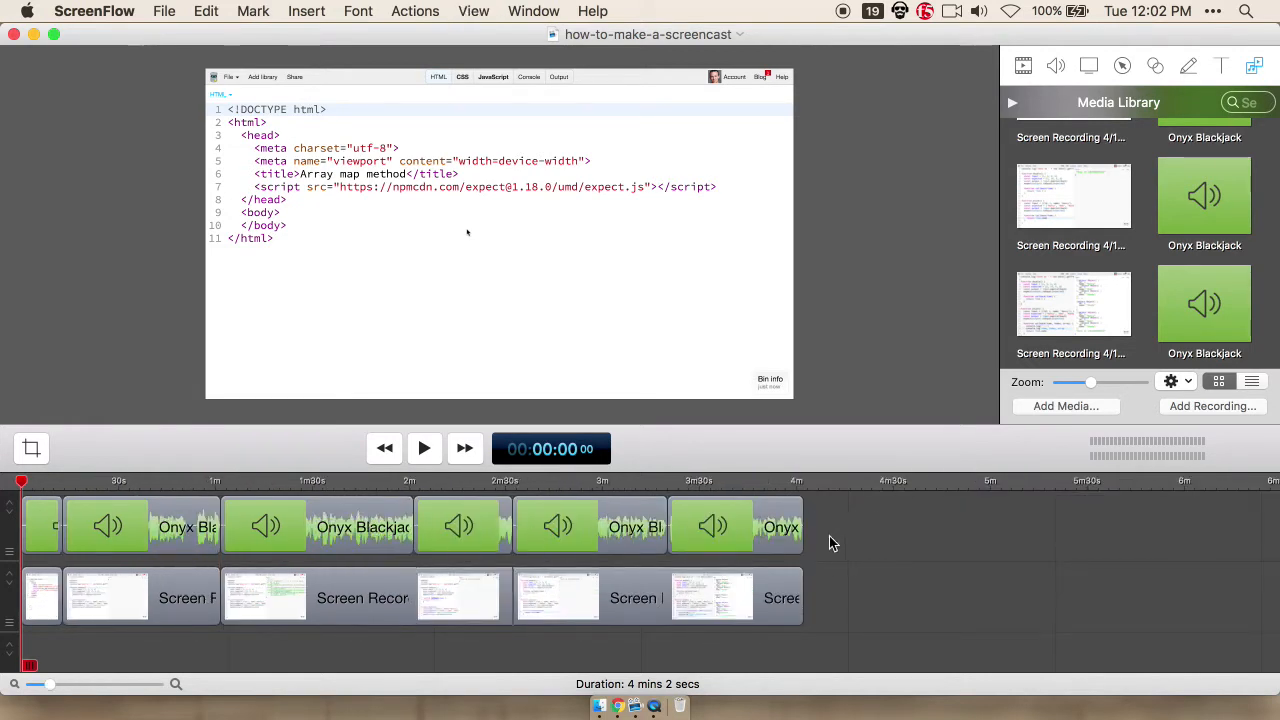
pyautogui.click(1056, 66)
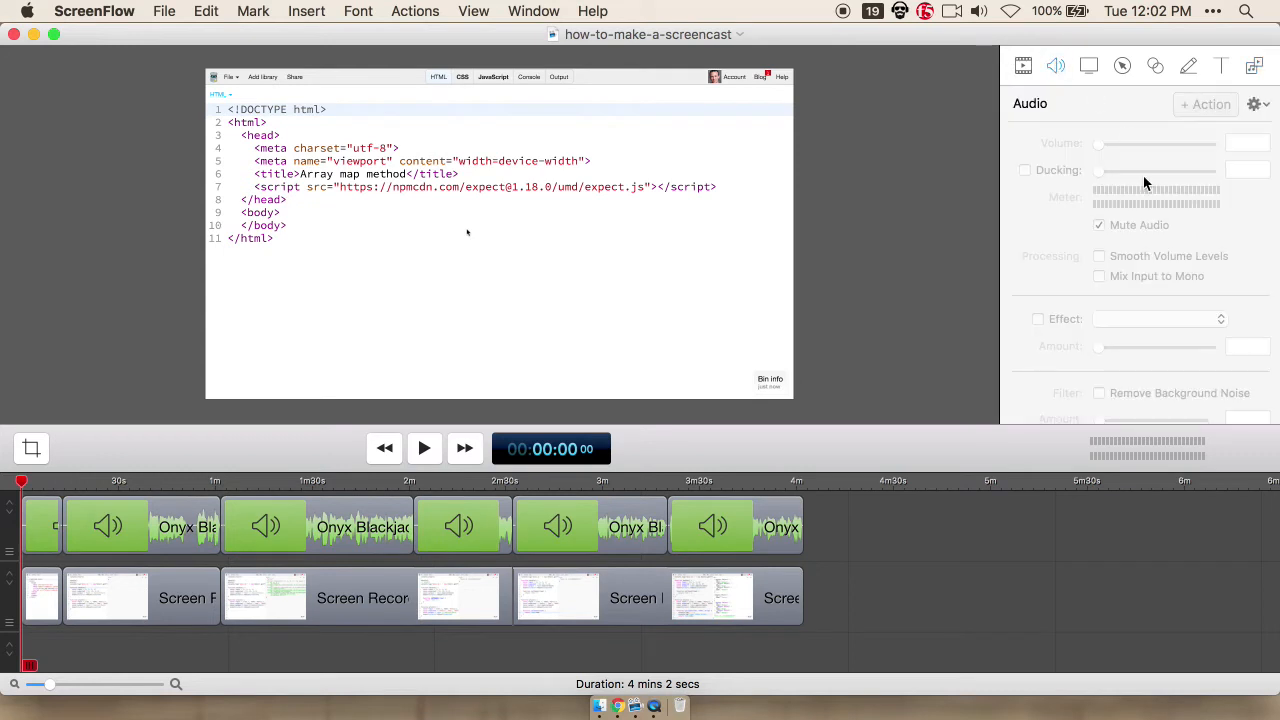
pyautogui.press('space')
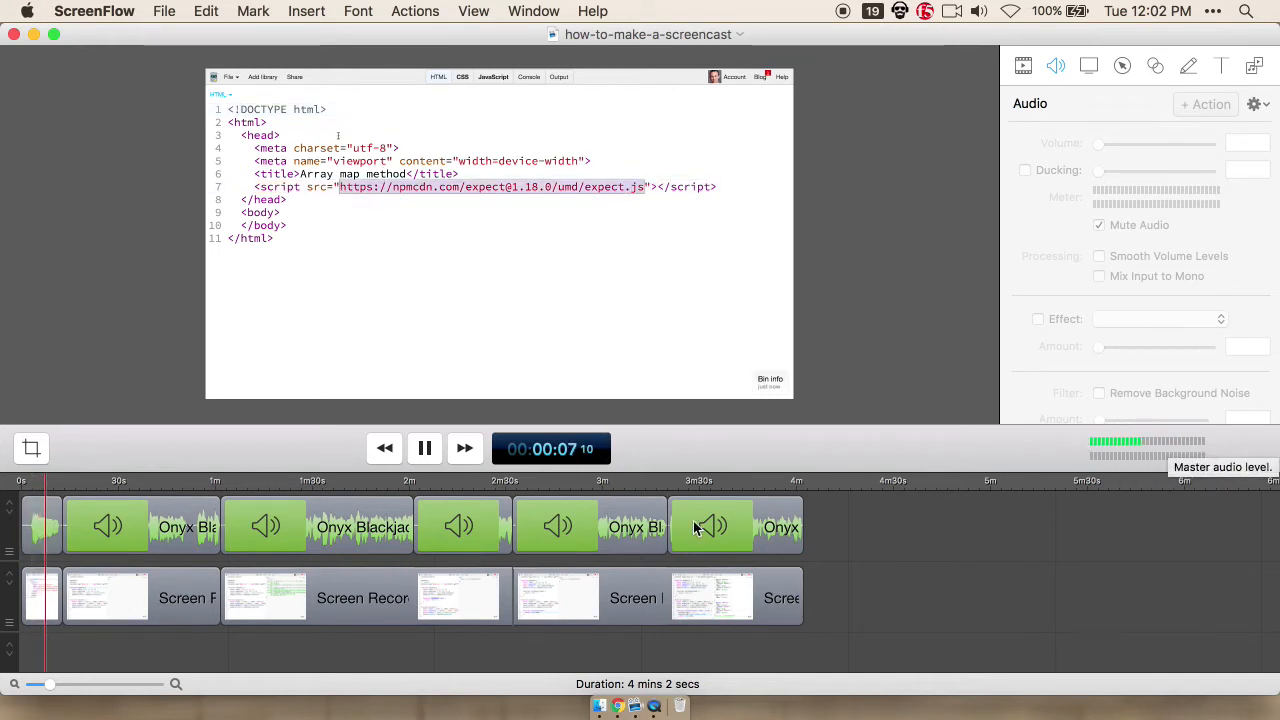
pyautogui.press('space')
# Step: Enable Mix Input to Mono and Smooth Volume Levels for all audio clips on the timeline
pyautogui.moveTo(822, 528); pyautogui.dragTo(30, 538)
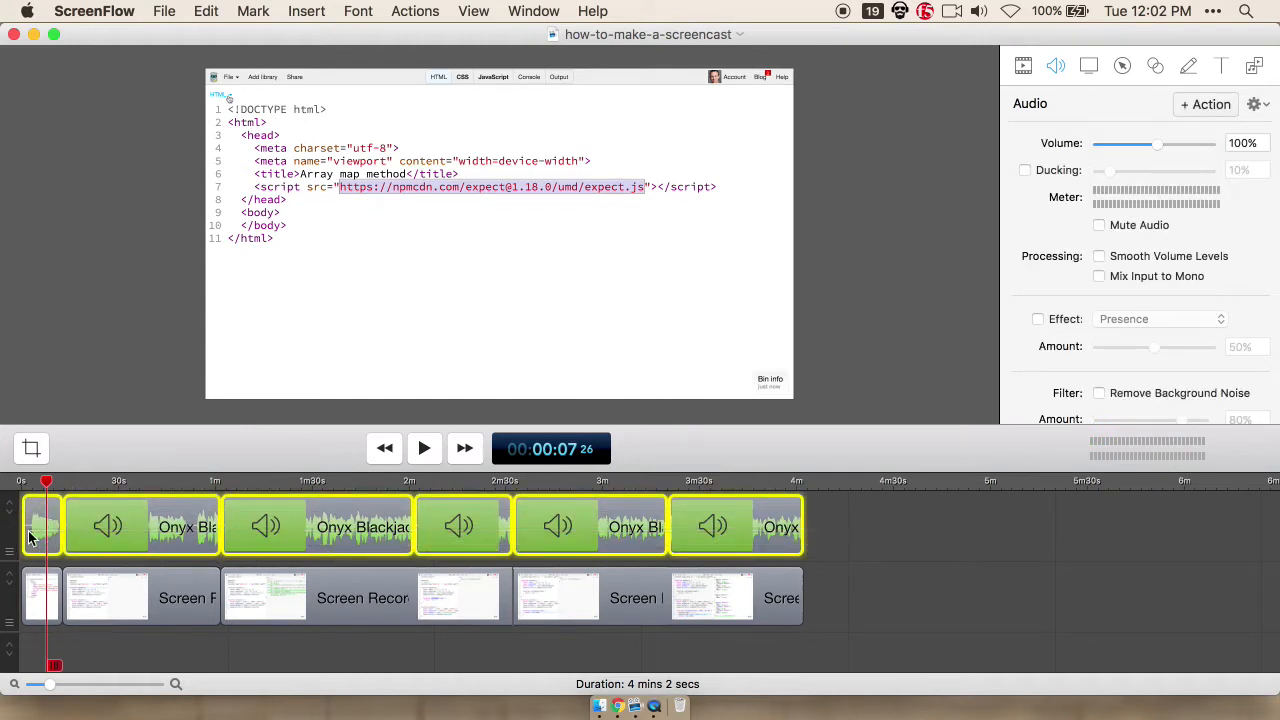
pyautogui.click(1137, 281)
pyautogui.press('space')
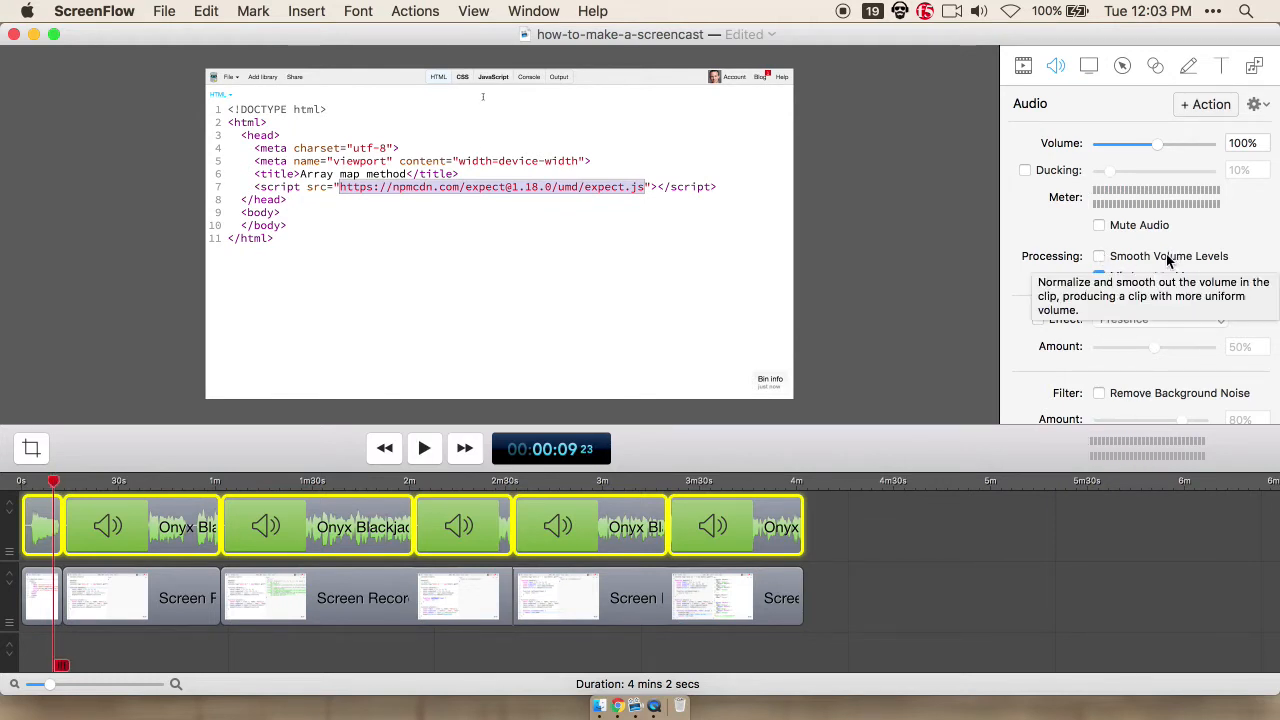
pyautogui.click(1137, 260)
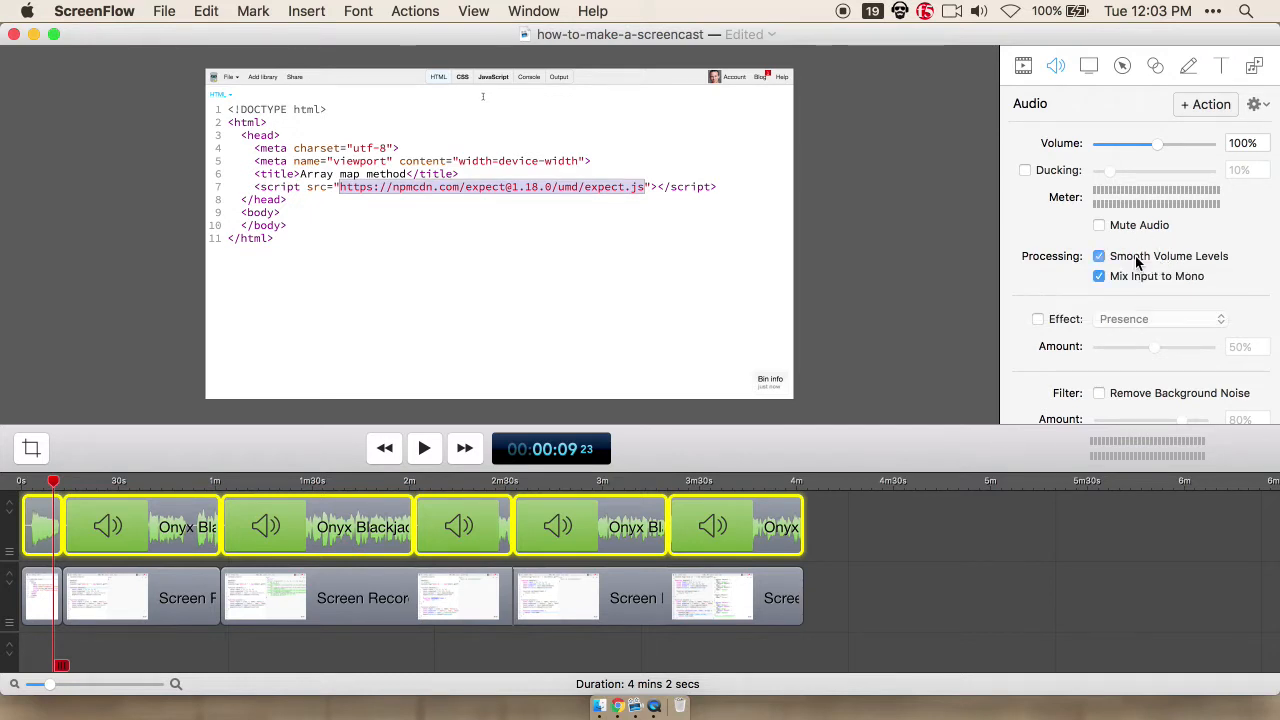
pyautogui.click(877, 538)
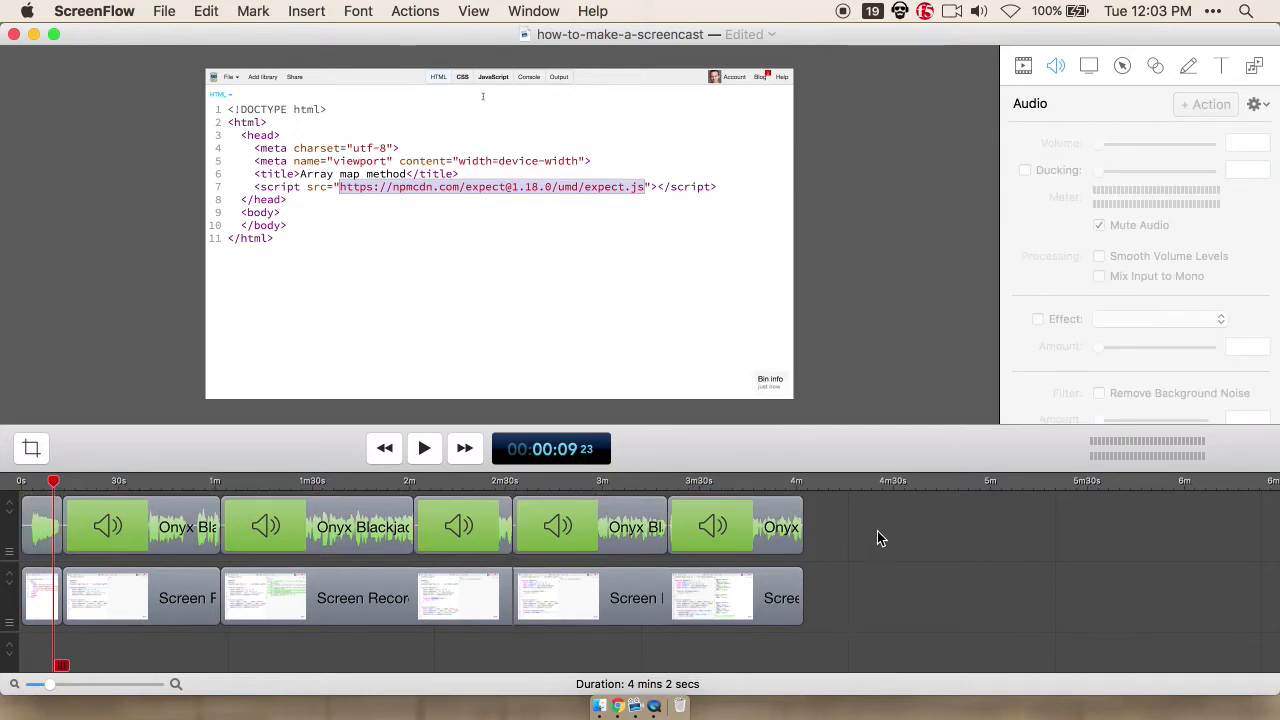
# Step: Examine the processed waveform of the first audio clip from the start of the timeline to about 3 seconds
pyautogui.press('Return')
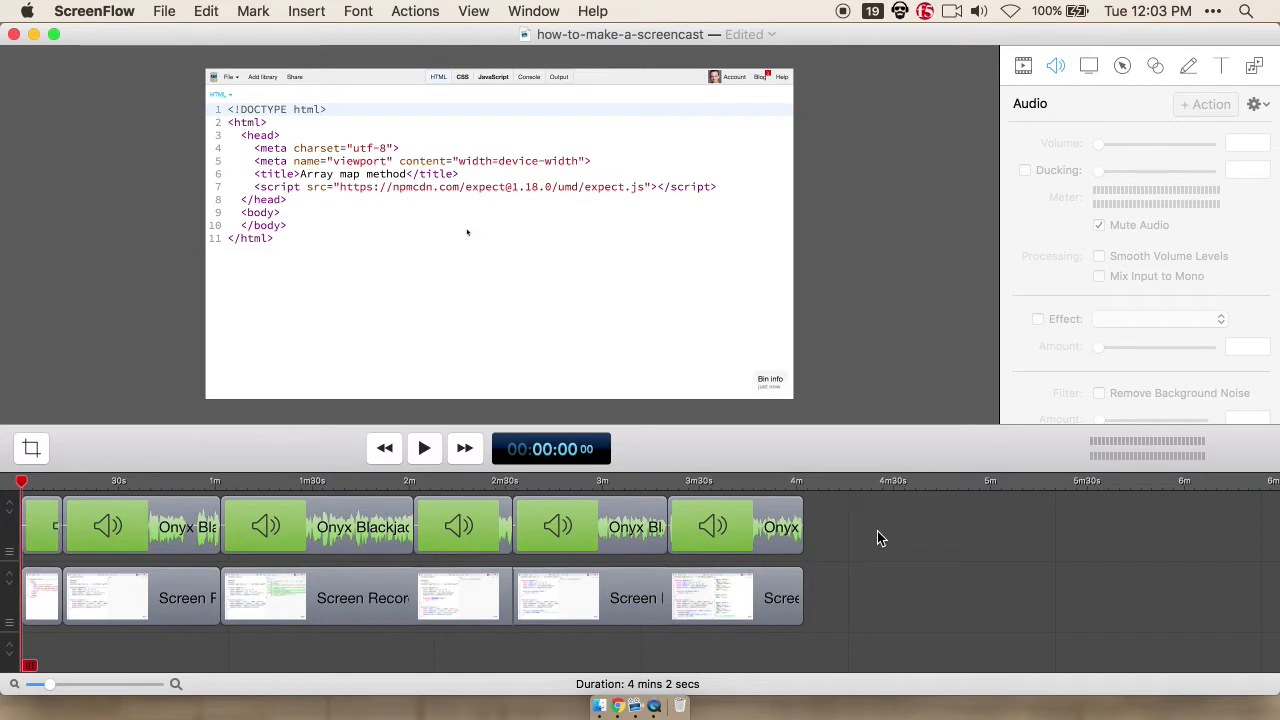
pyautogui.press('super+=')
pyautogui.press('super+=')
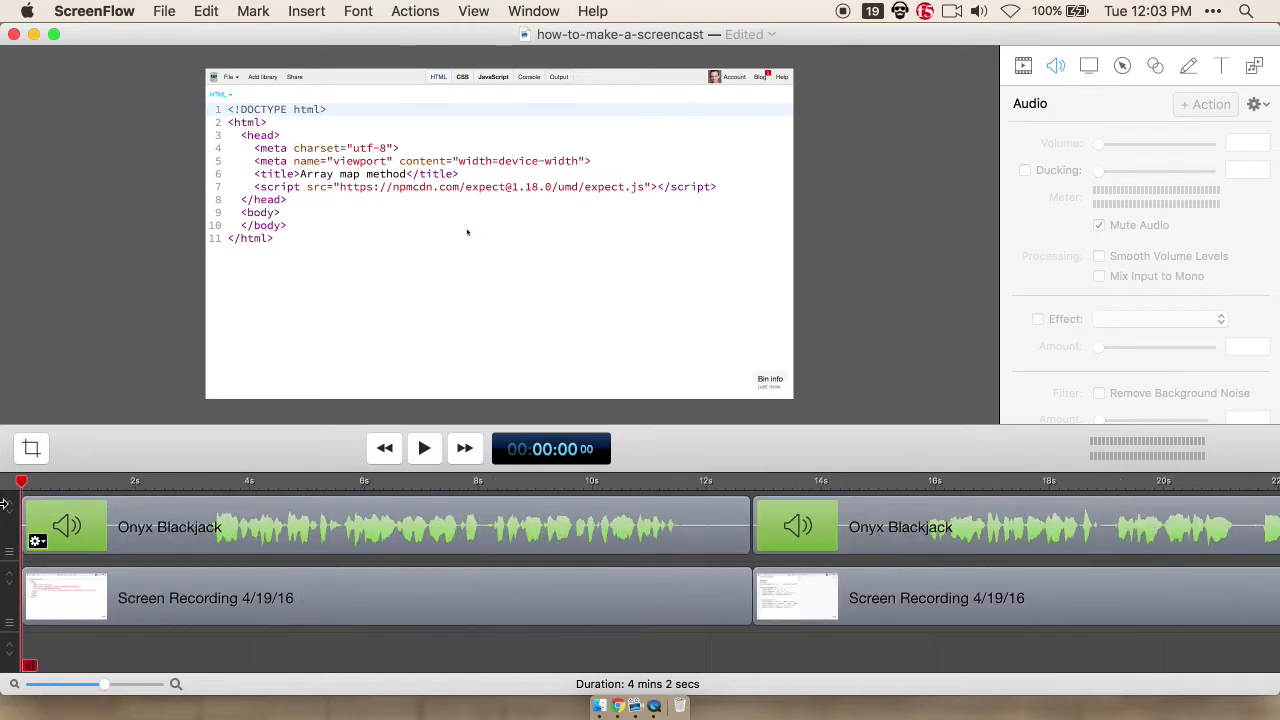
pyautogui.click(199, 481)
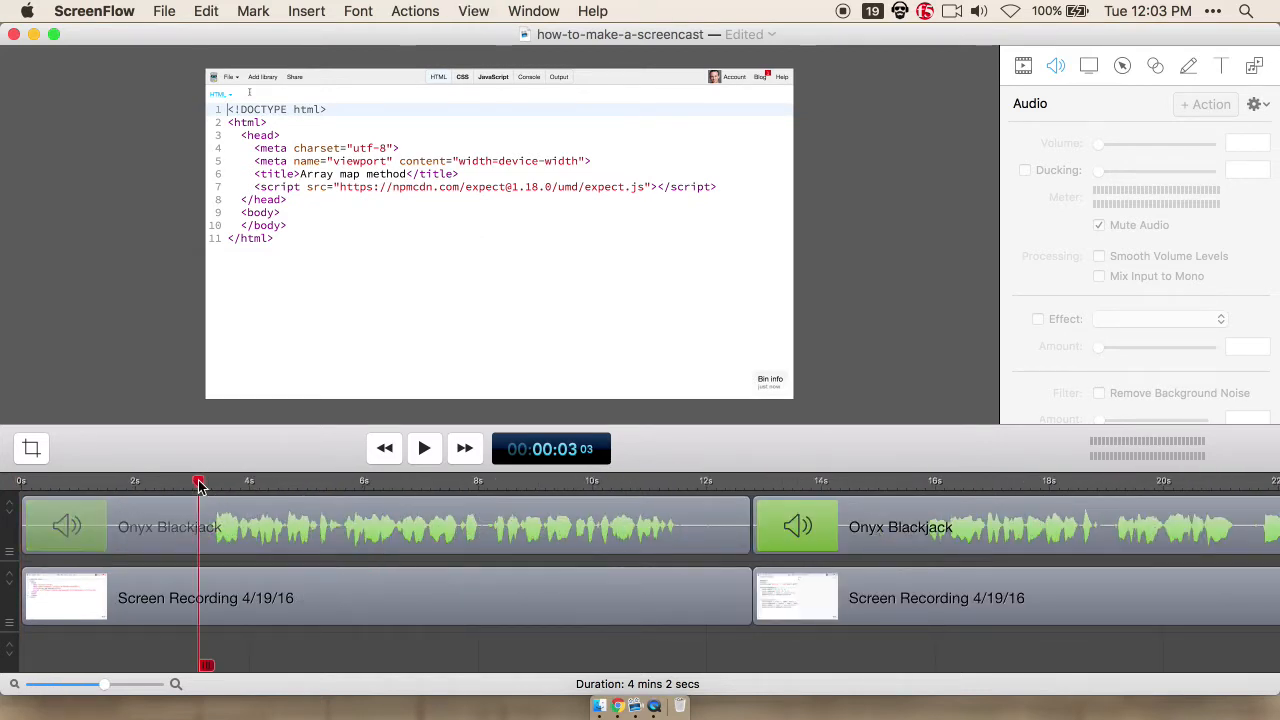
pyautogui.moveTo(199, 481); pyautogui.dragTo(166, 481)
# Step: Turn off Show Mouse Pointer for all screen recording clips and save the project
pyautogui.press('super+minus')
pyautogui.press('super+minus')
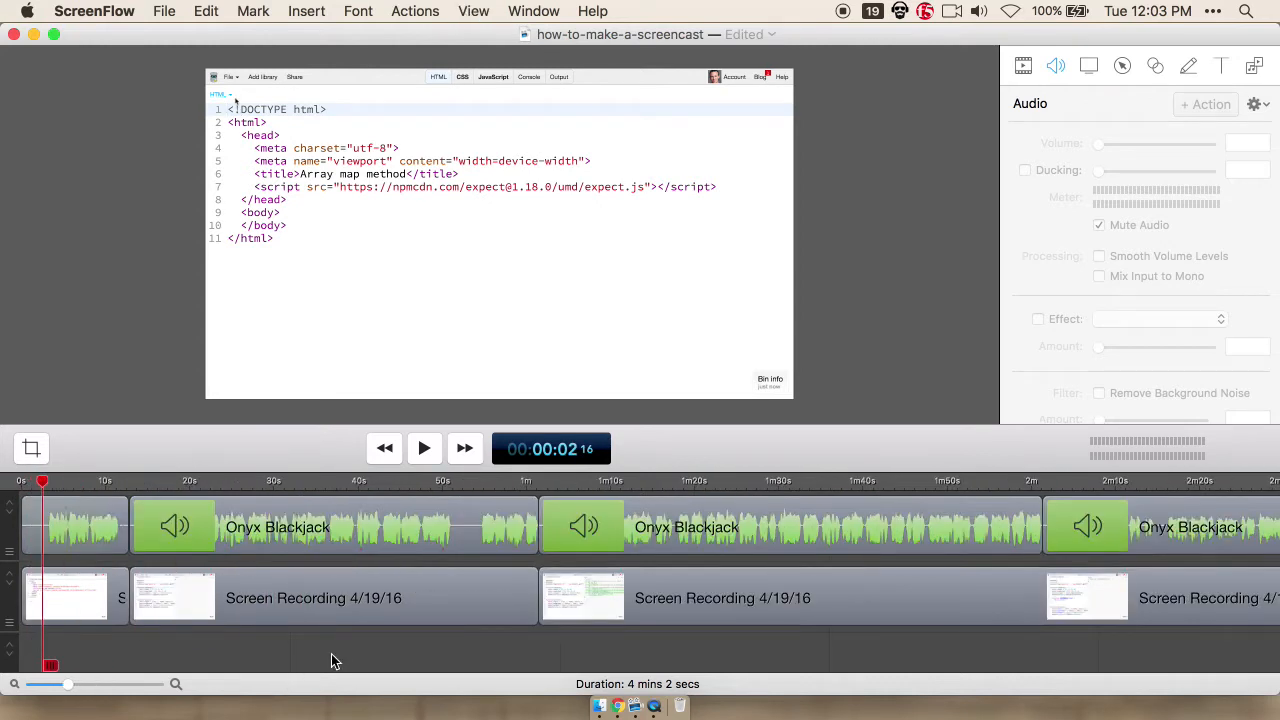
pyautogui.press('super+minus')
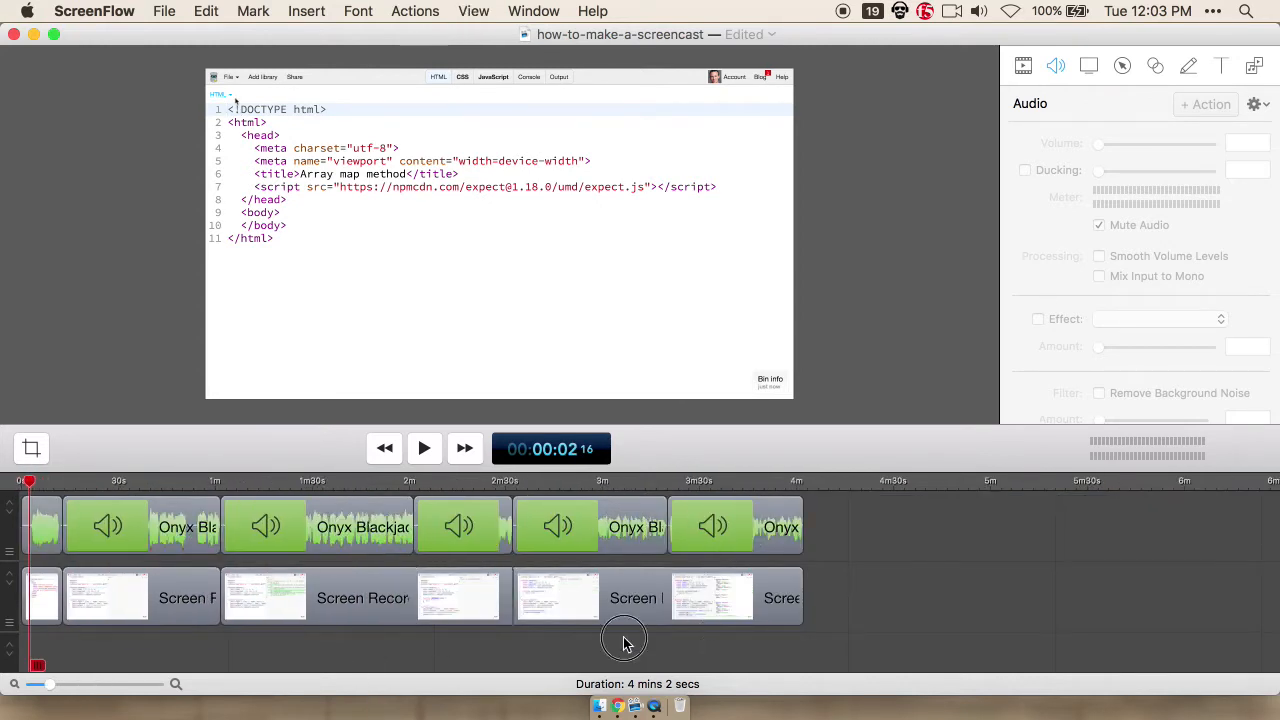
pyautogui.moveTo(622, 641); pyautogui.dragTo(49, 631)
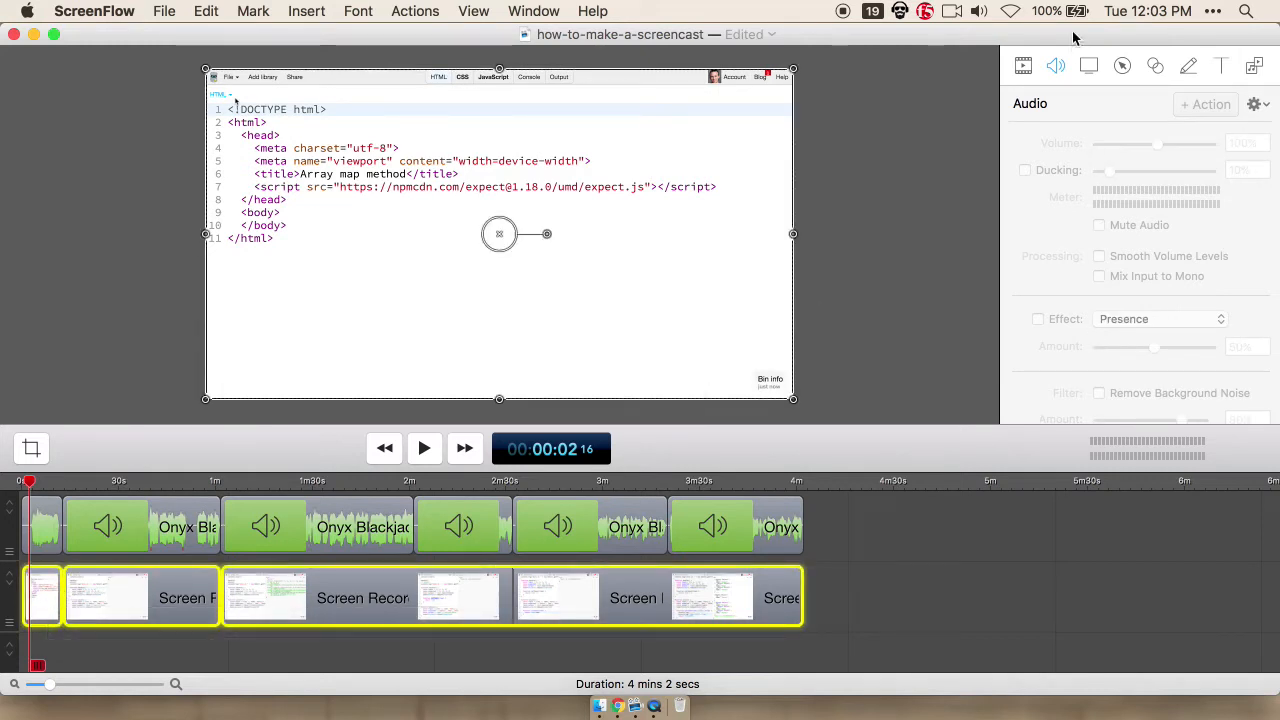
pyautogui.click(1089, 66)
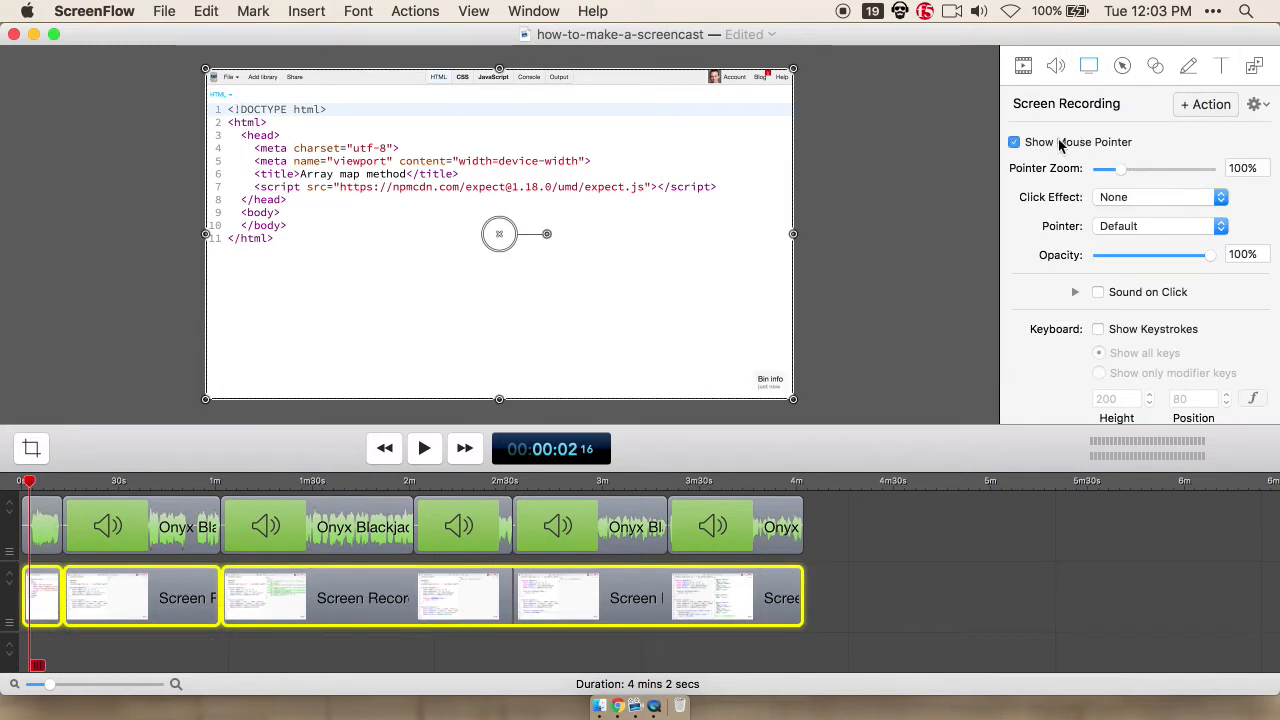
pyautogui.click(874, 569)
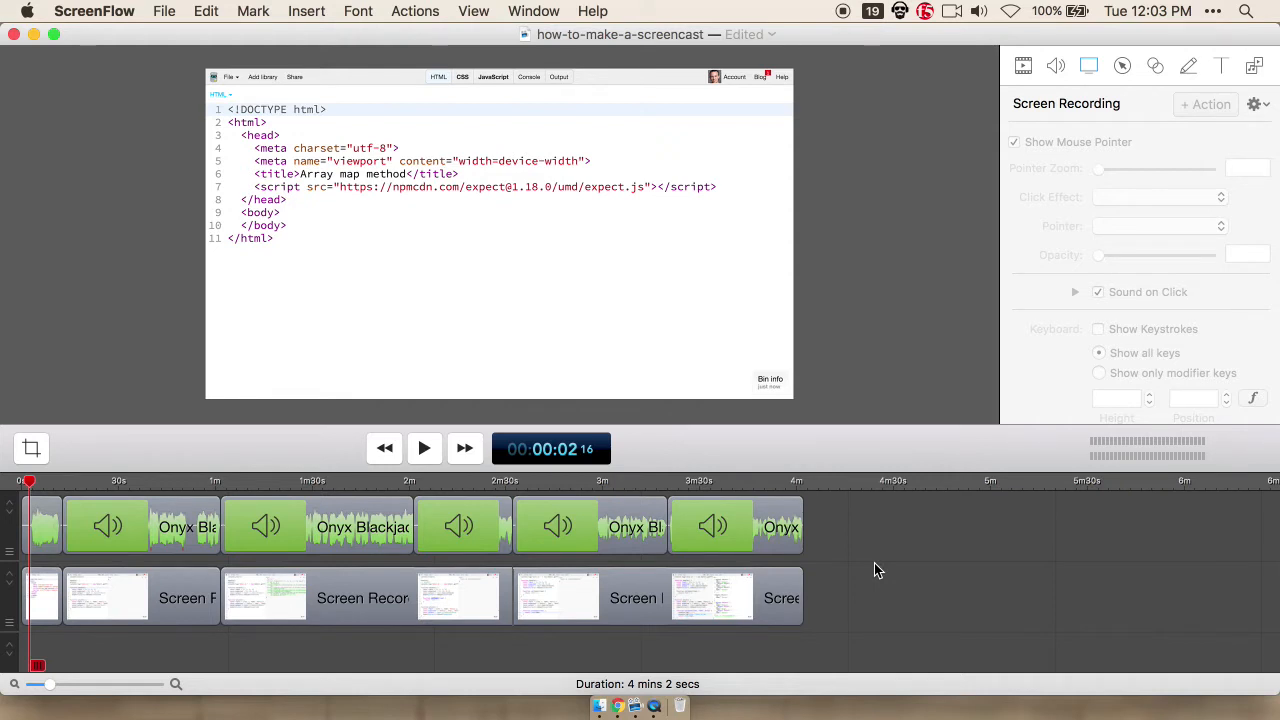
pyautogui.press('super+plus')
pyautogui.press('super+plus')
pyautogui.press('super+plus')
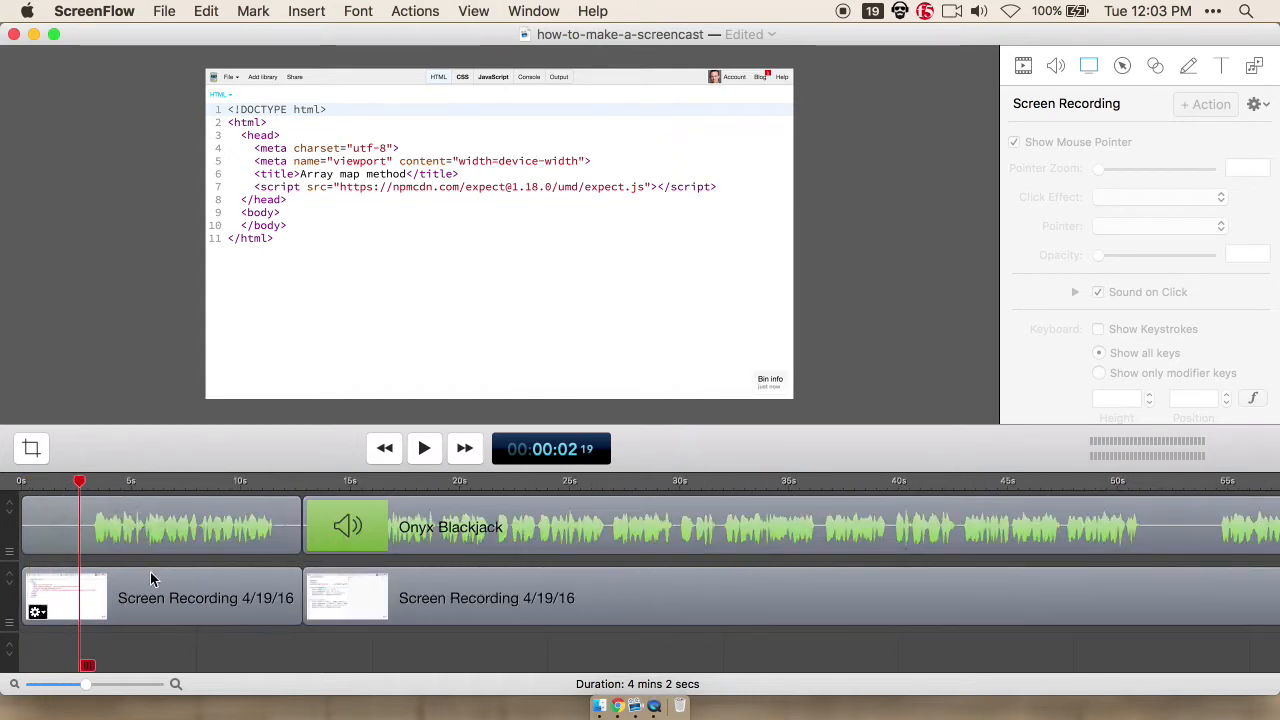
pyautogui.press('super+s')
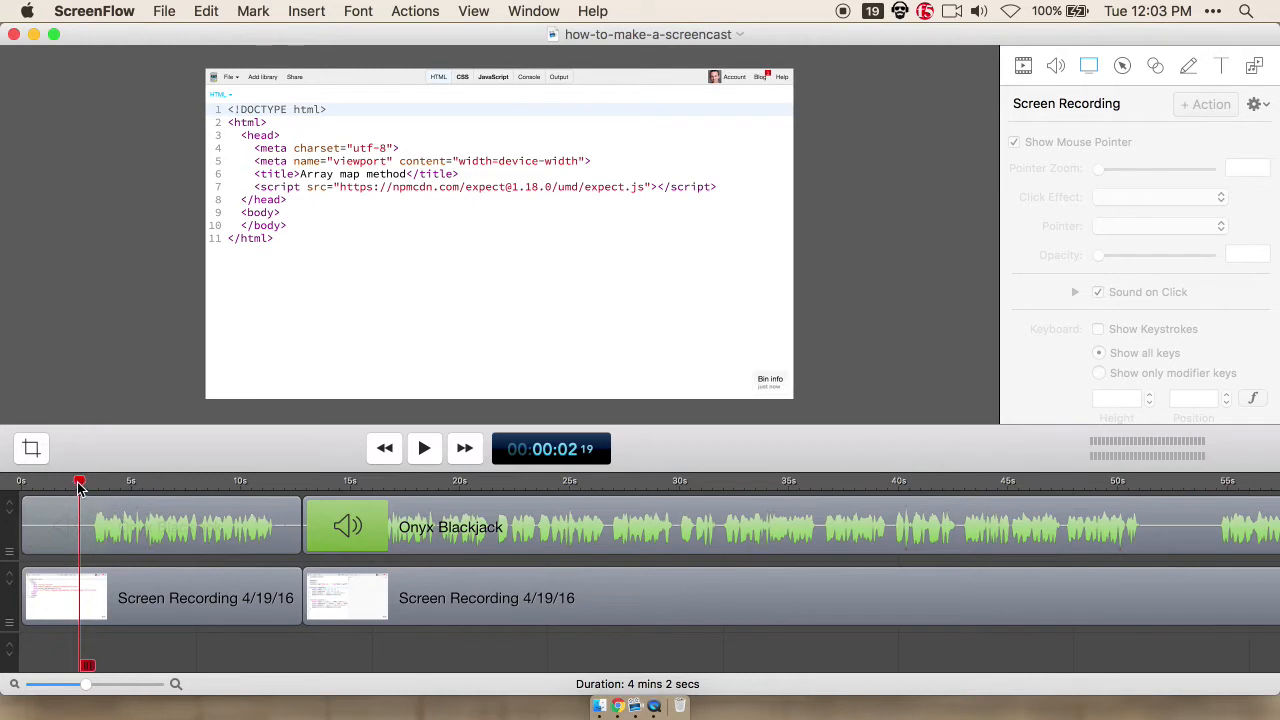
# Step: Ripple-delete about the first 3.3 seconds of silence from both tracks, up to where the speech starts
pyautogui.moveTo(79, 484); pyautogui.dragTo(93, 484)
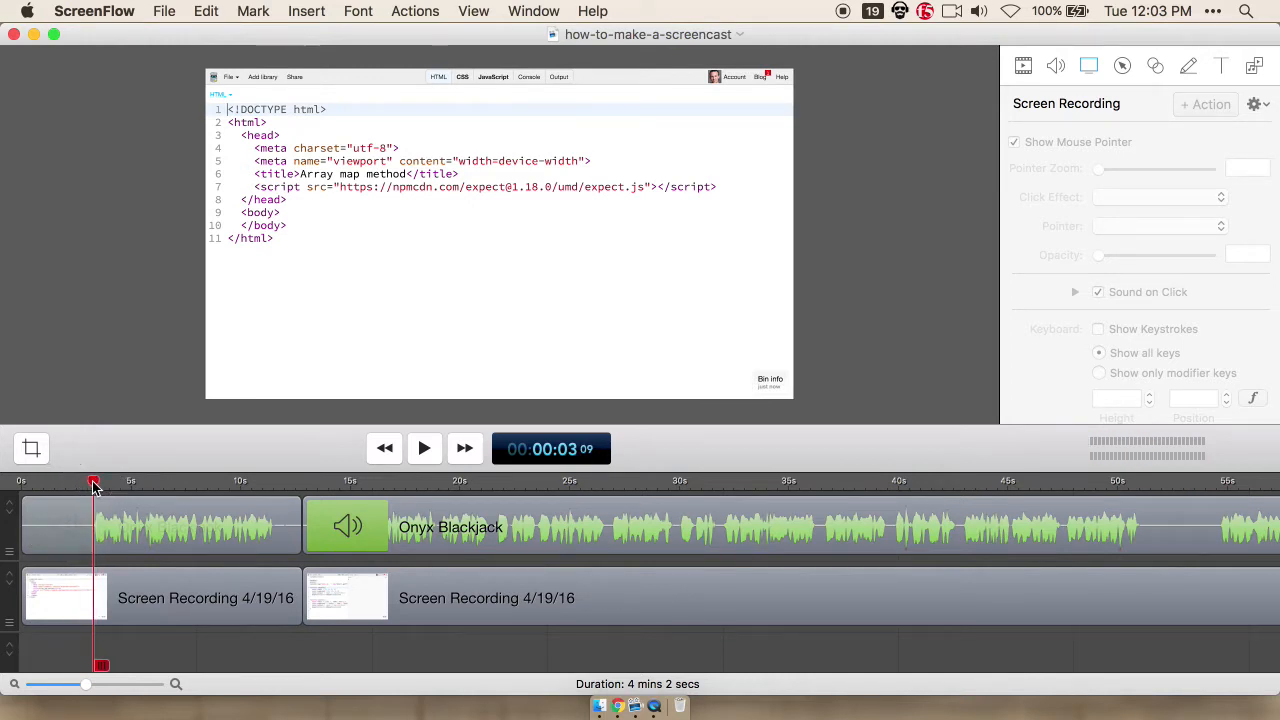
pyautogui.press('super+=')
pyautogui.press('super+=')
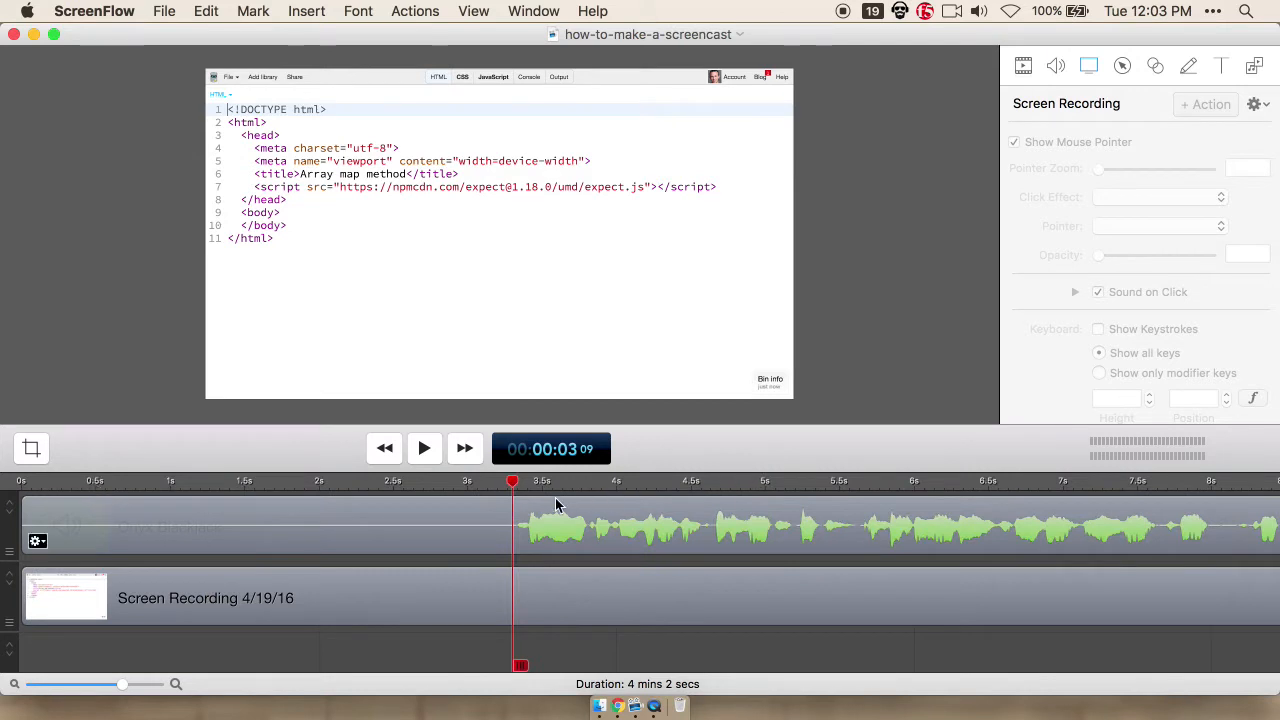
pyautogui.moveTo(514, 489); pyautogui.dragTo(20, 451)
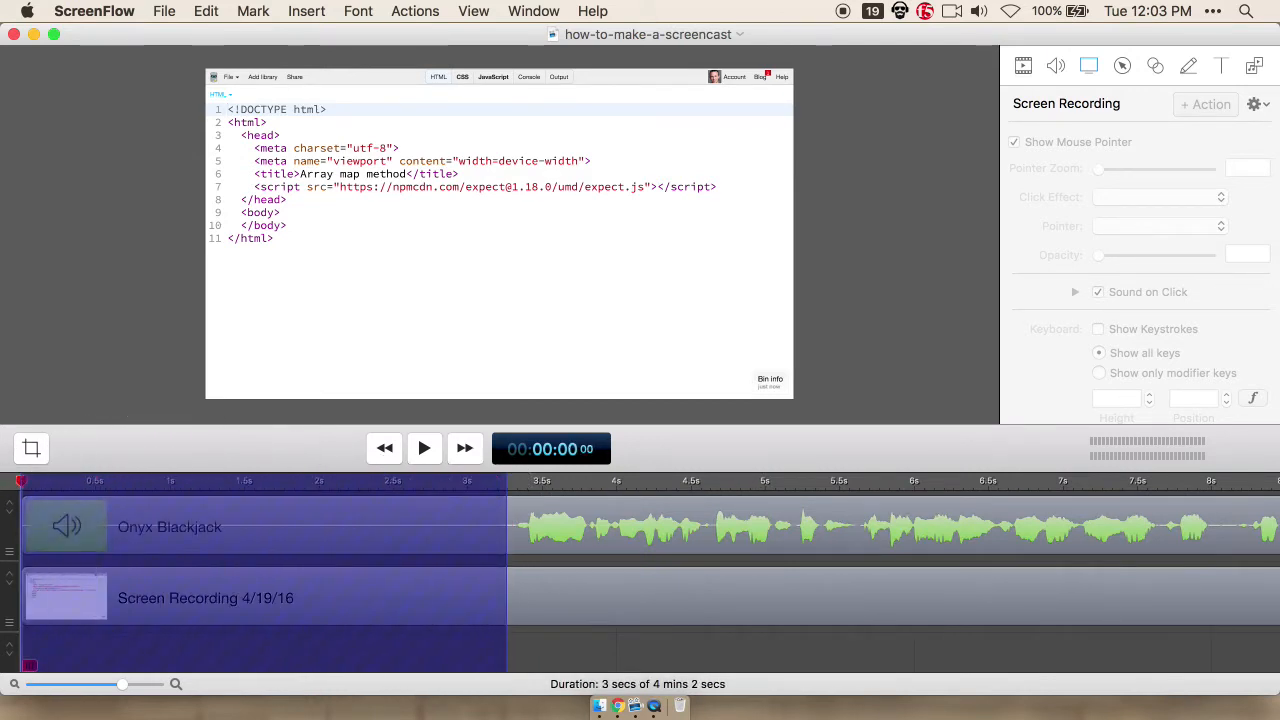
pyautogui.press('BackSpace')
# Step: Play back the trimmed opening and the start of the second clip to locate the silent gap between them
pyautogui.press('space')
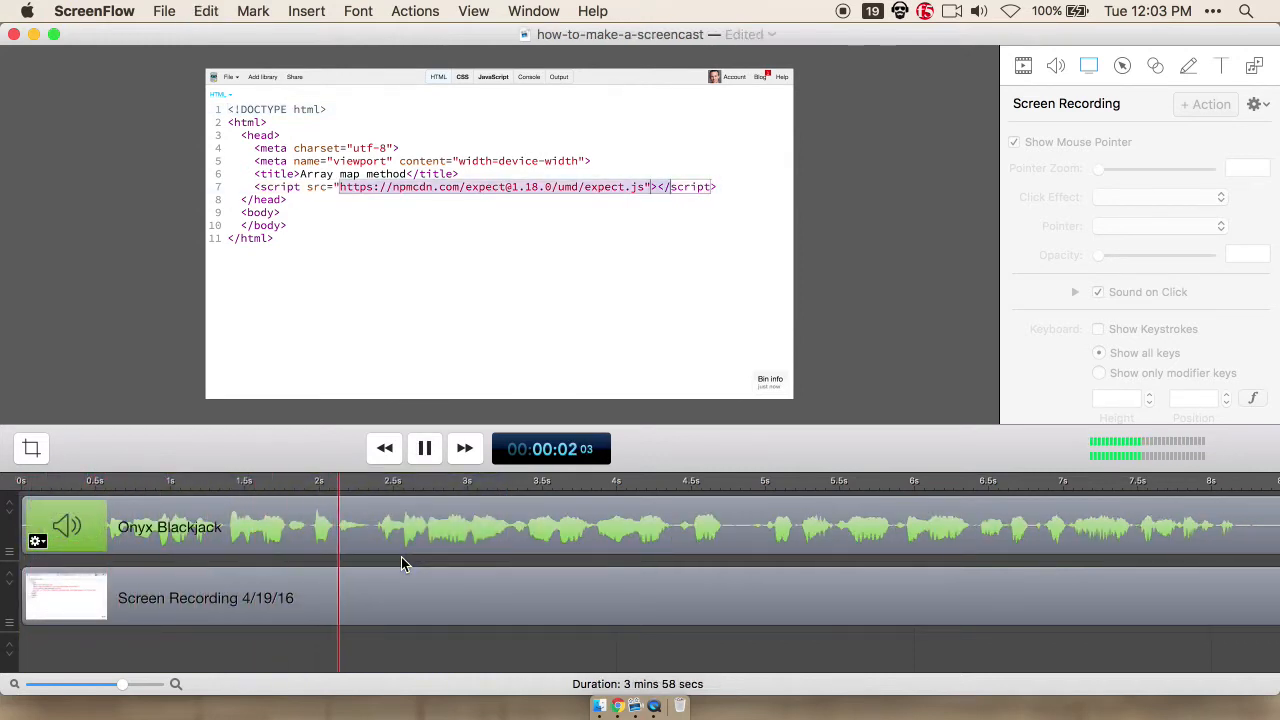
pyautogui.press('super+minus')
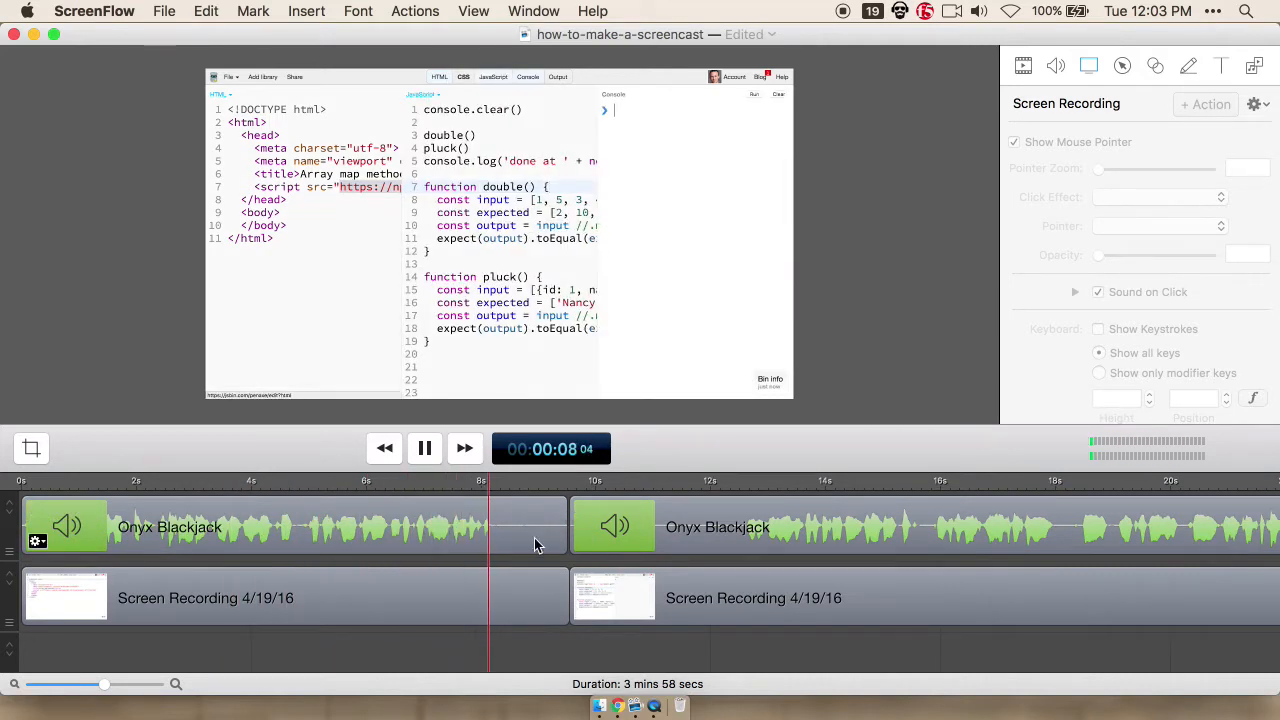
pyautogui.press('space')
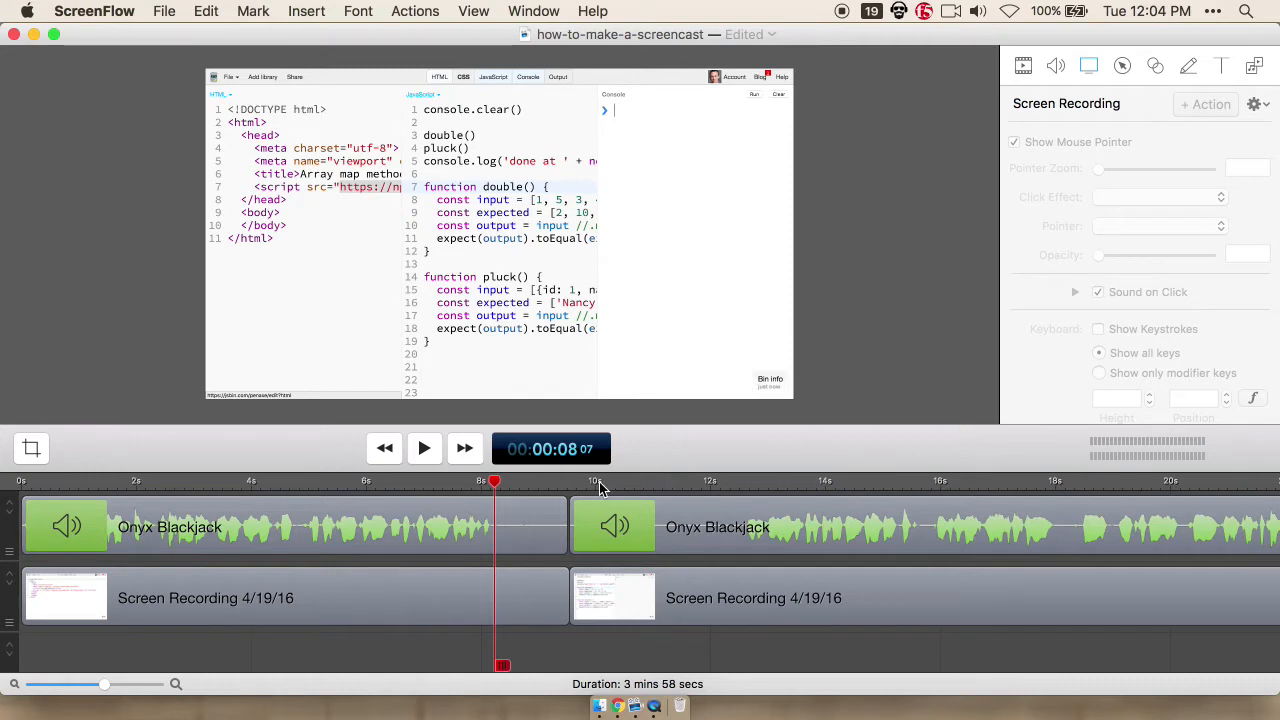
pyautogui.click(740, 478)
pyautogui.press('space')
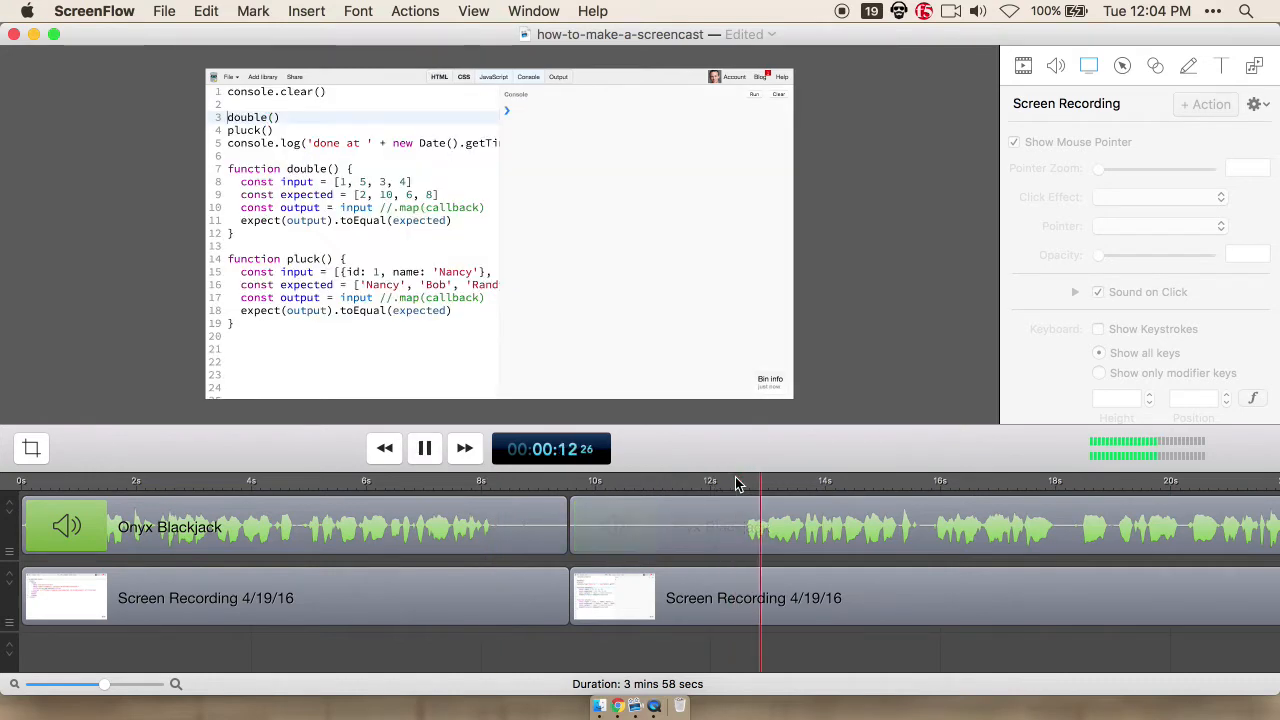
# Step: Ripple-delete the silent gap from 00:00:08;16 to 00:00:12;08 on both tracks and check the frames around the cut
pyautogui.moveTo(742, 487); pyautogui.dragTo(512, 482)
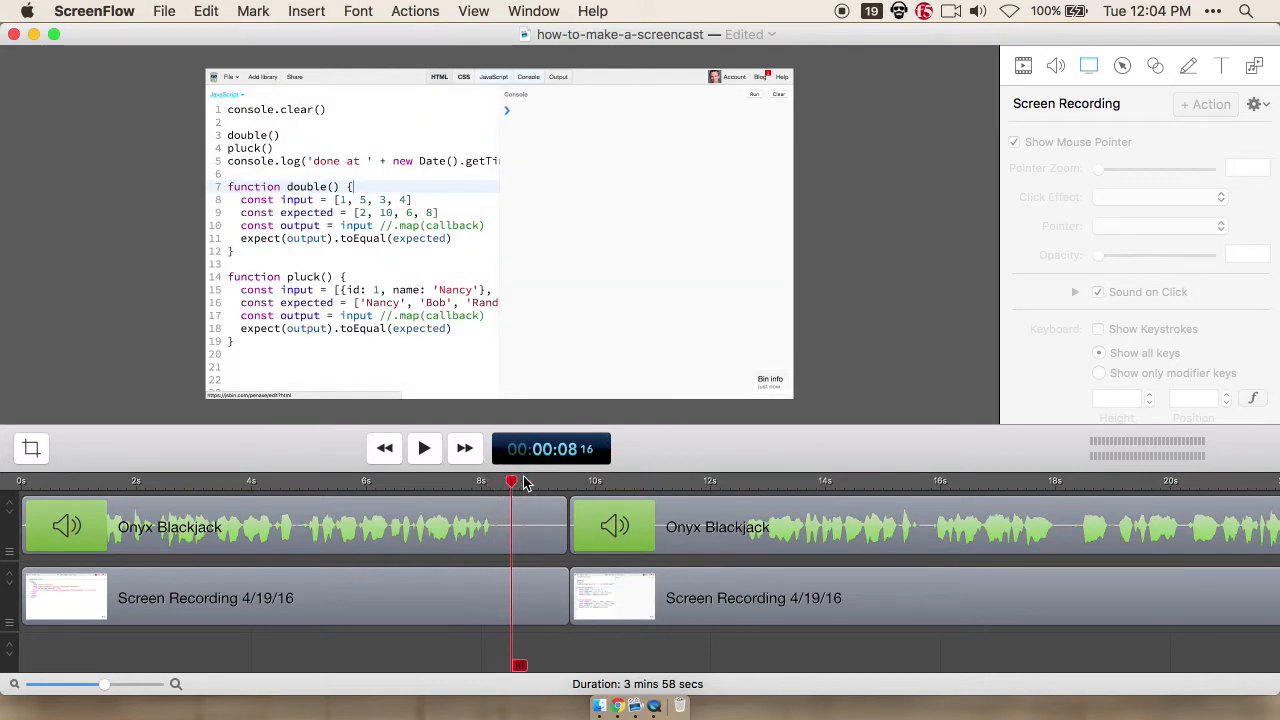
pyautogui.keyDown('shift'); pyautogui.click(728, 484); pyautogui.keyUp('shift')
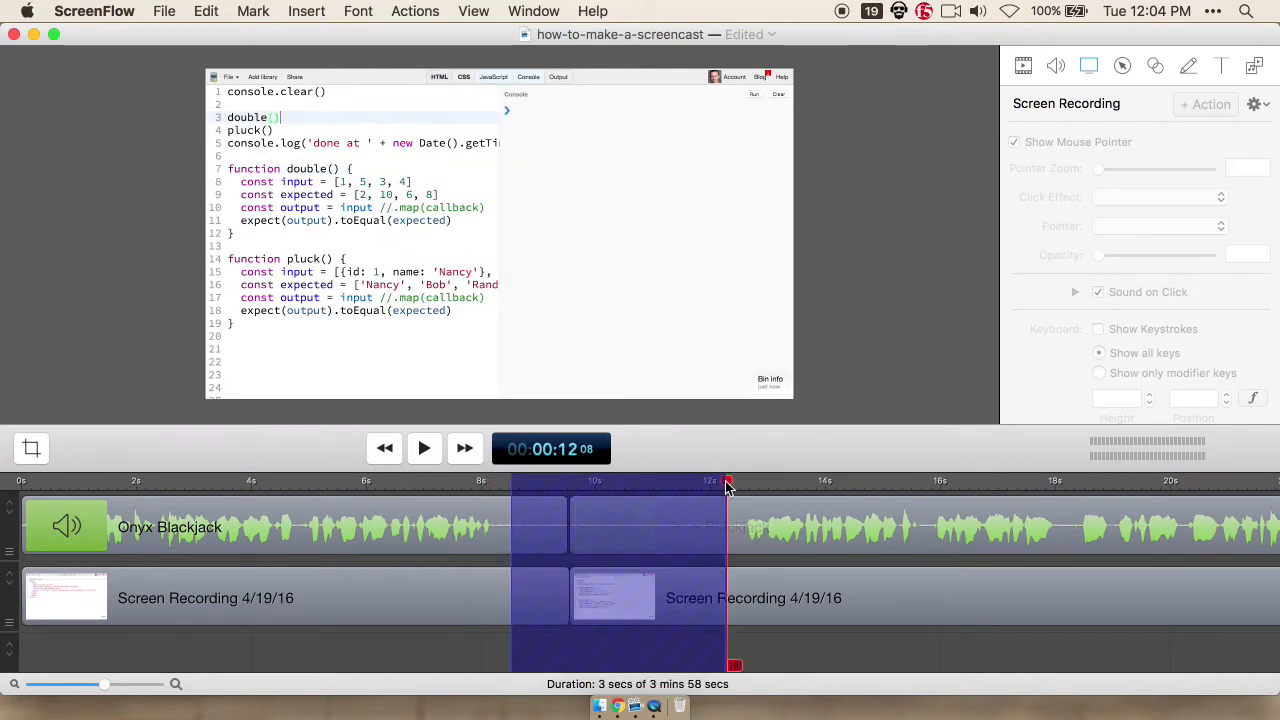
pyautogui.press('BackSpace')
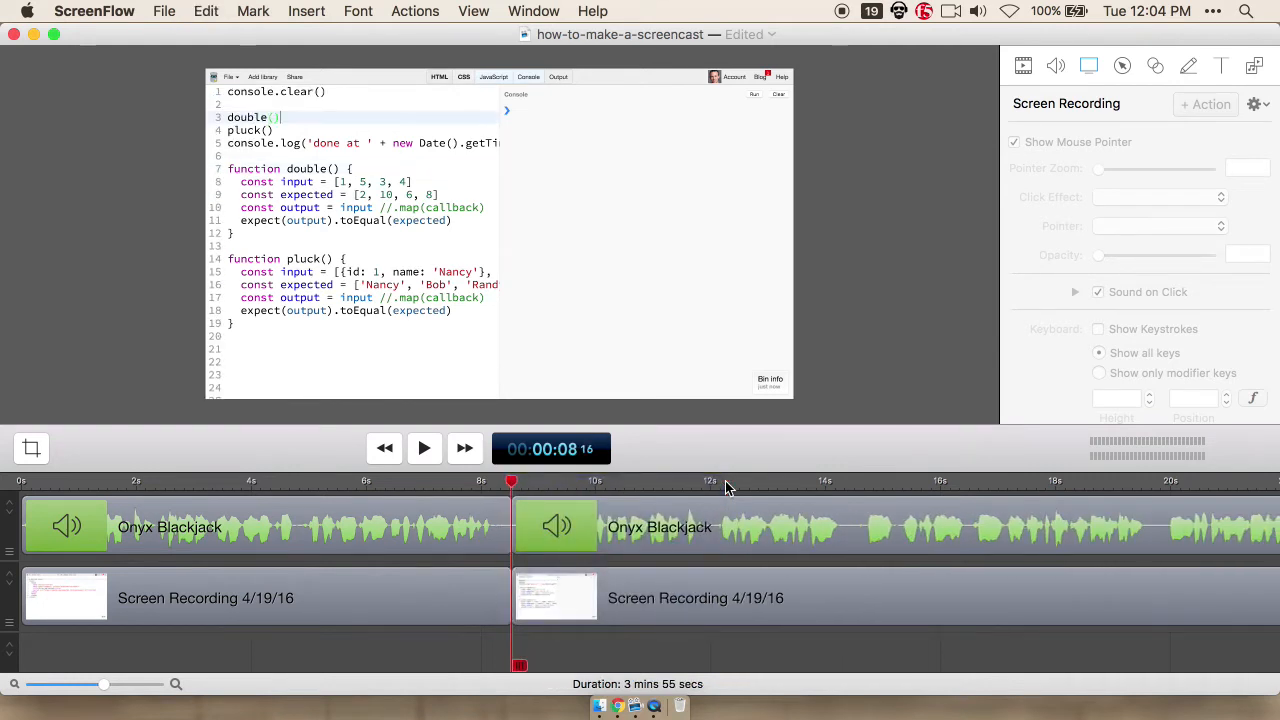
pyautogui.press('Left')
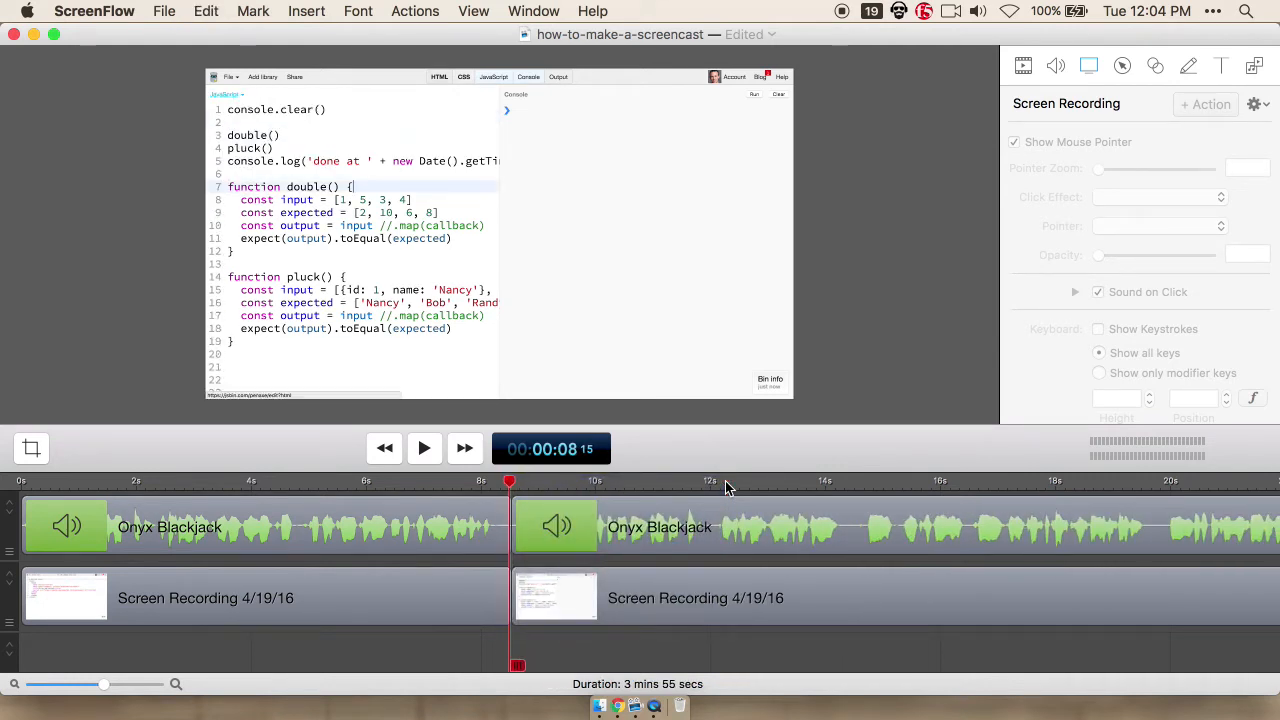
pyautogui.press('Right')
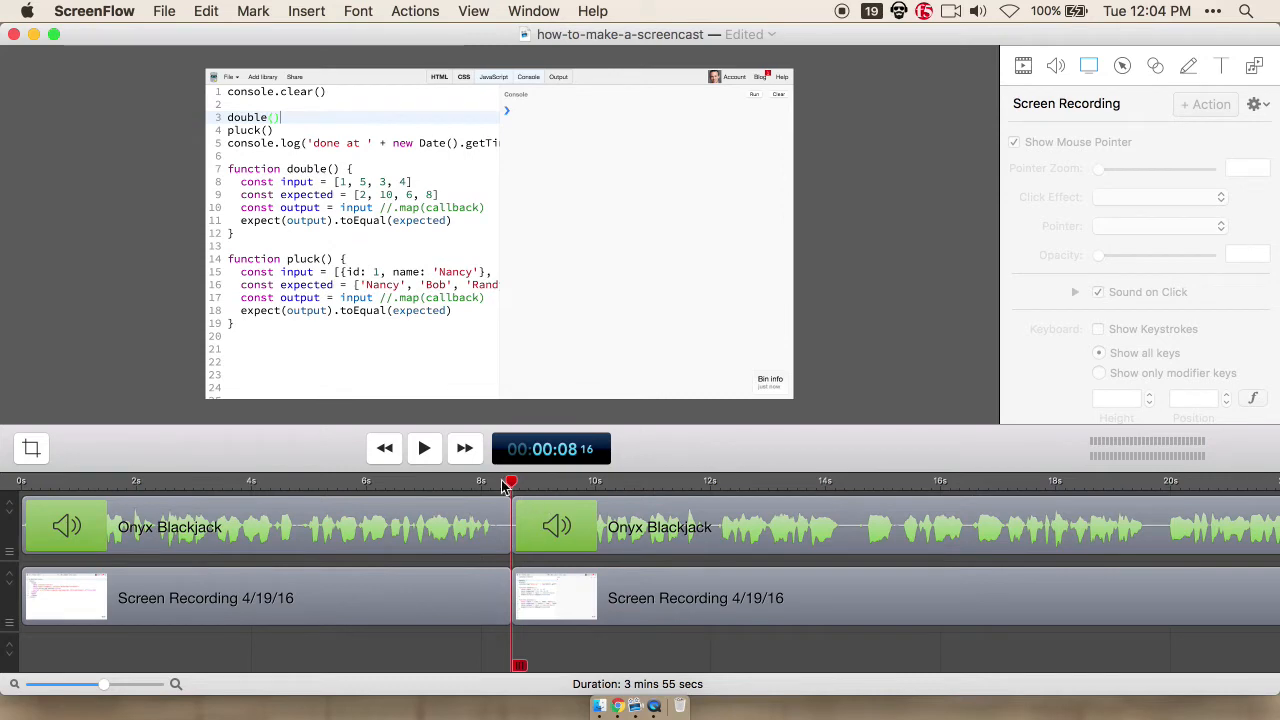
# Step: Split the first screen recording clip at 00:00:05;22 and delete its remaining part, keeping the audio in place
pyautogui.moveTo(510, 485); pyautogui.dragTo(350, 483)
pyautogui.click(389, 606)
pyautogui.press('t')
pyautogui.press('BackSpace')
# Step: Add a freeze frame at the end of the shortened first screen recording and extend it to the second recording
pyautogui.click(329, 603)
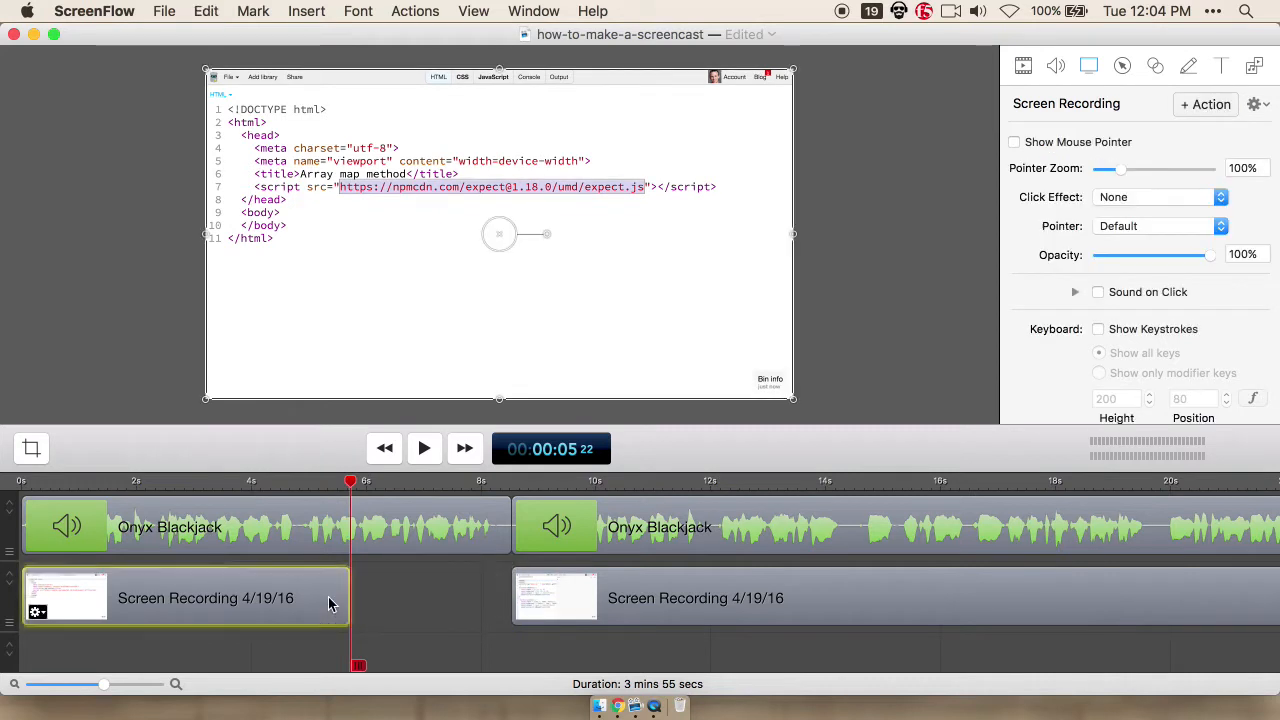
pyautogui.press('shift+super+f')
pyautogui.moveTo(459, 592); pyautogui.dragTo(508, 592)
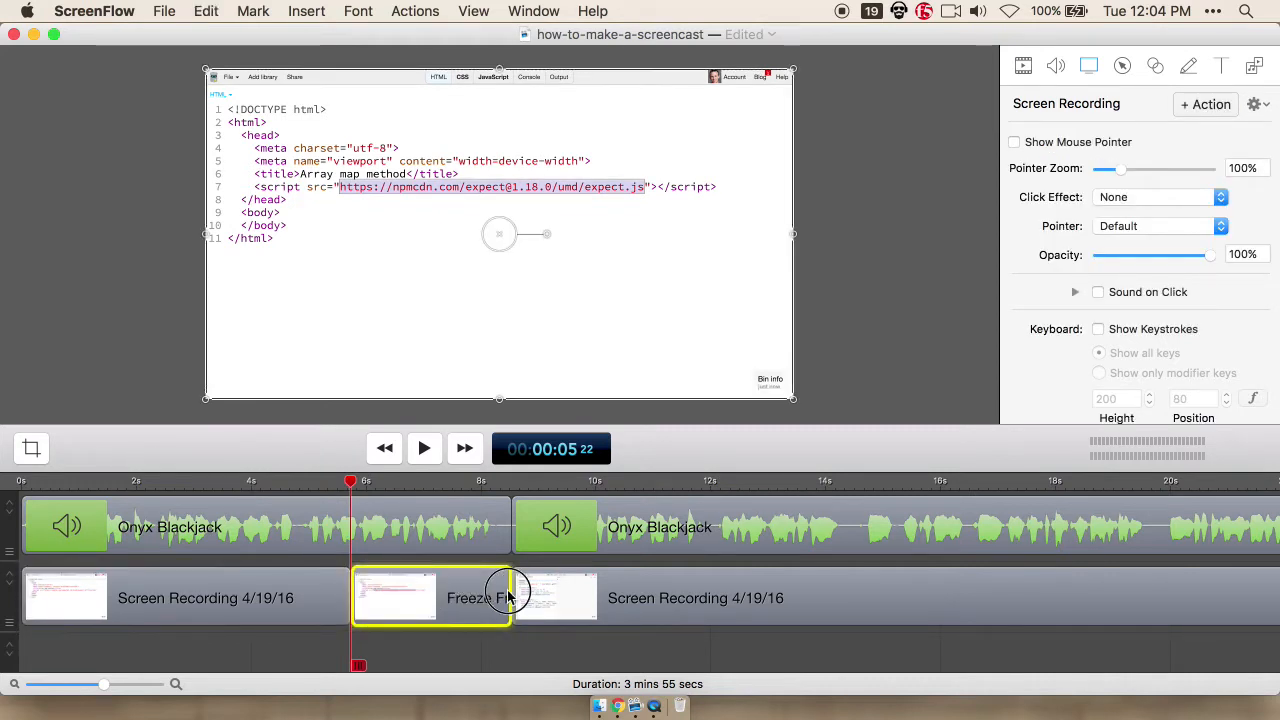
pyautogui.click(514, 595)
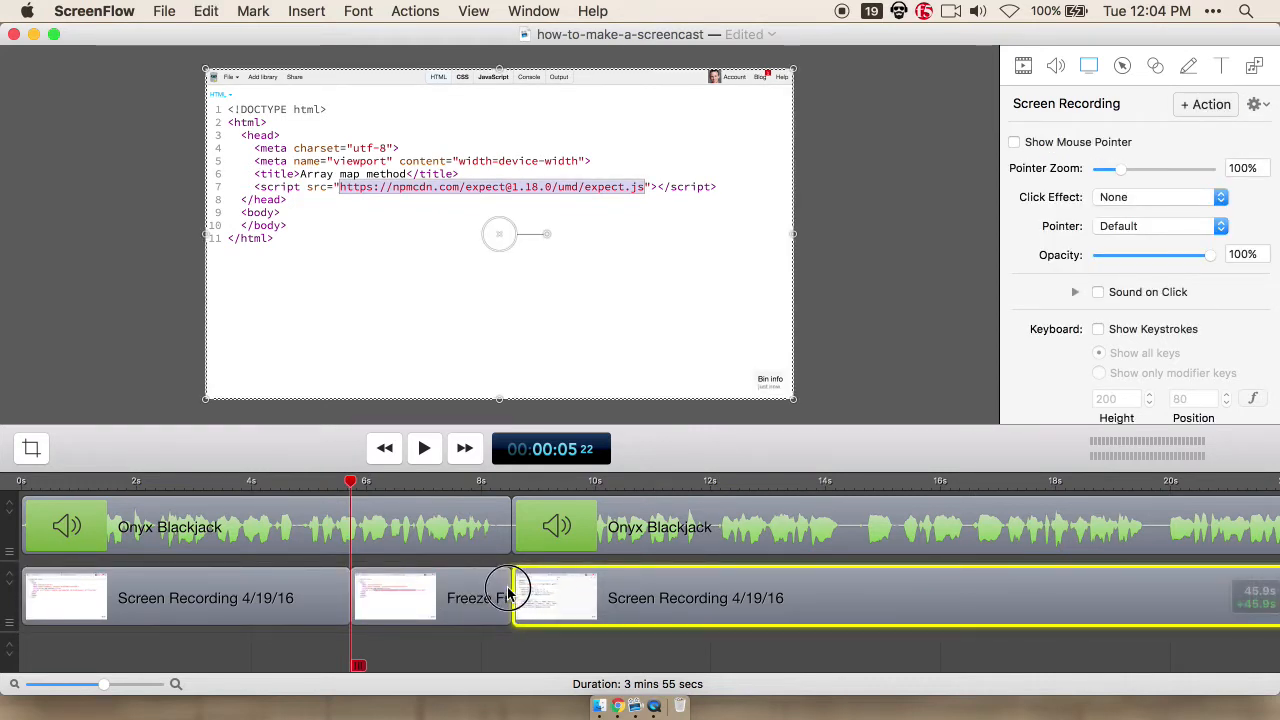
# Step: Ripple-delete a short range around the cut on both tracks, from 00:00:08;08 to just inside the second clip
pyautogui.click(535, 481)
pyautogui.moveTo(535, 481); pyautogui.dragTo(527, 483)
pyautogui.keyDown('shift'); pyautogui.click(498, 486); pyautogui.keyUp('shift')
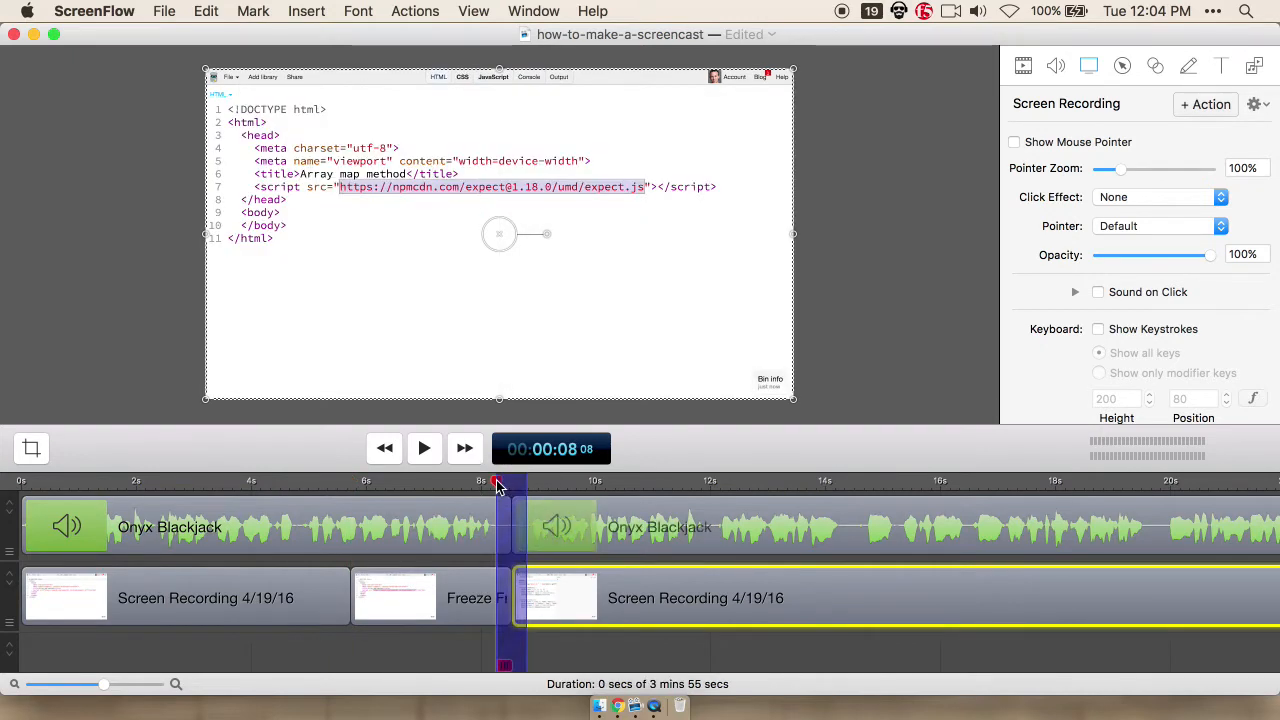
pyautogui.press('super+BackSpace')
# Step: Create a short transition from the freeze frame to the second screen recording and place the playhead at 00:00:07;11 before it
pyautogui.click(519, 600)
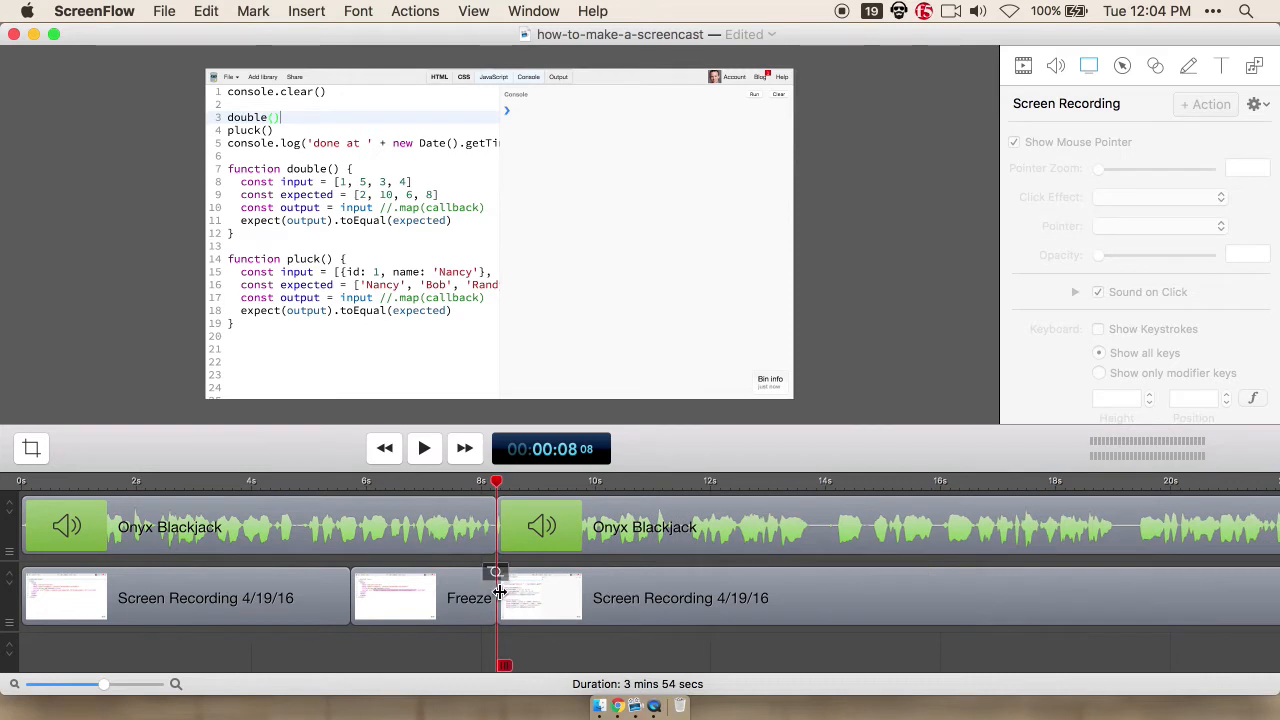
pyautogui.click(501, 596)
pyautogui.moveTo(500, 596); pyautogui.dragTo(481, 595)
pyautogui.click(446, 484)
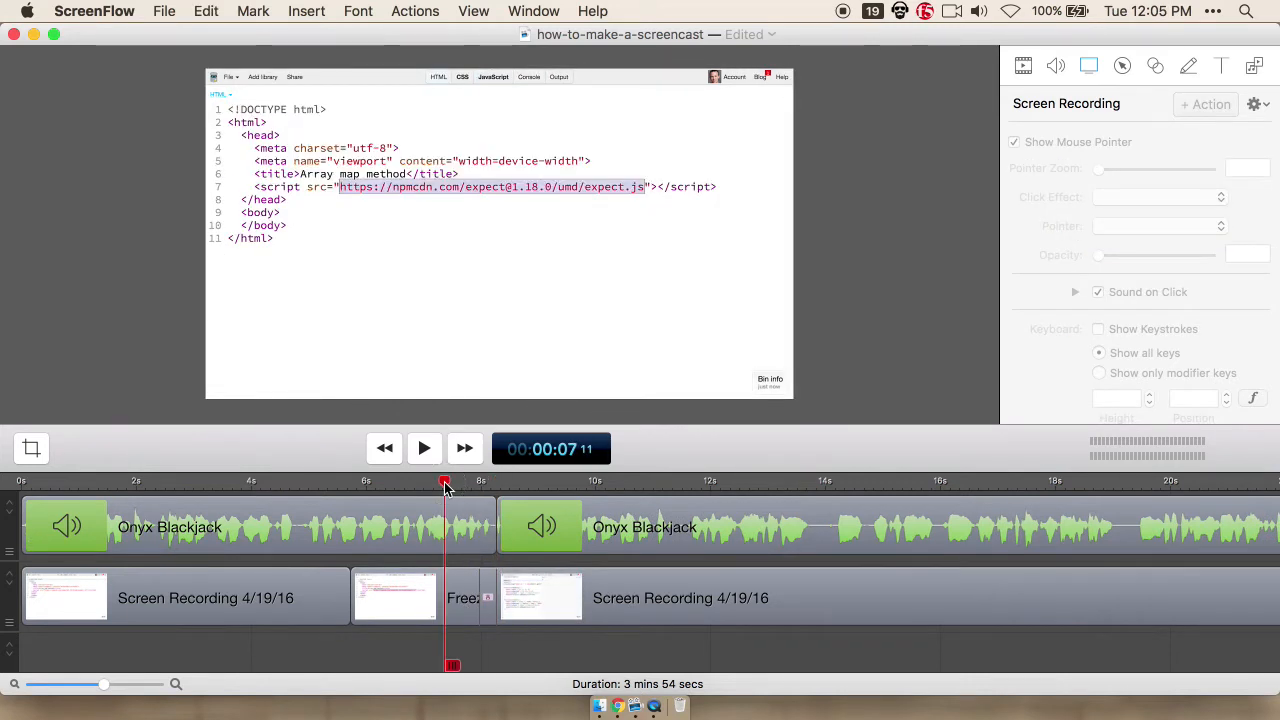
# Step: Play back the cut after the freeze frame, and undo the transition and the ripple-delete made there
pyautogui.press('space')
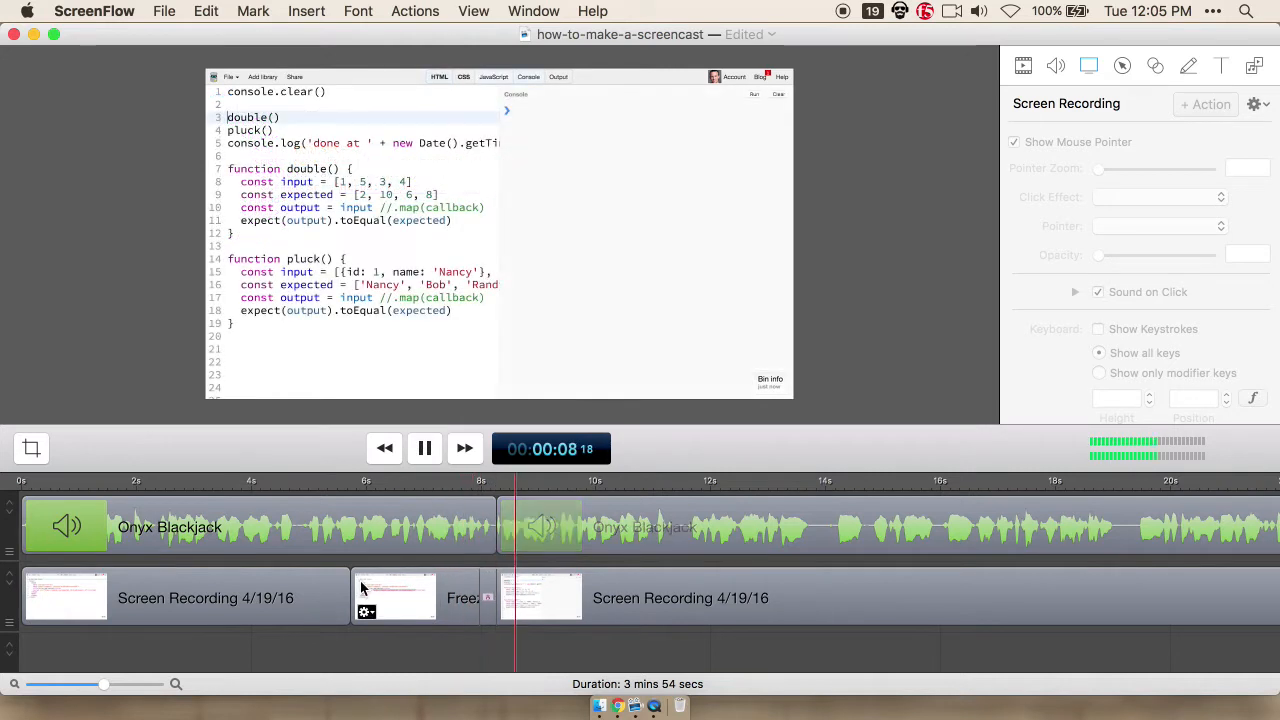
pyautogui.press('space')
pyautogui.click(514, 528)
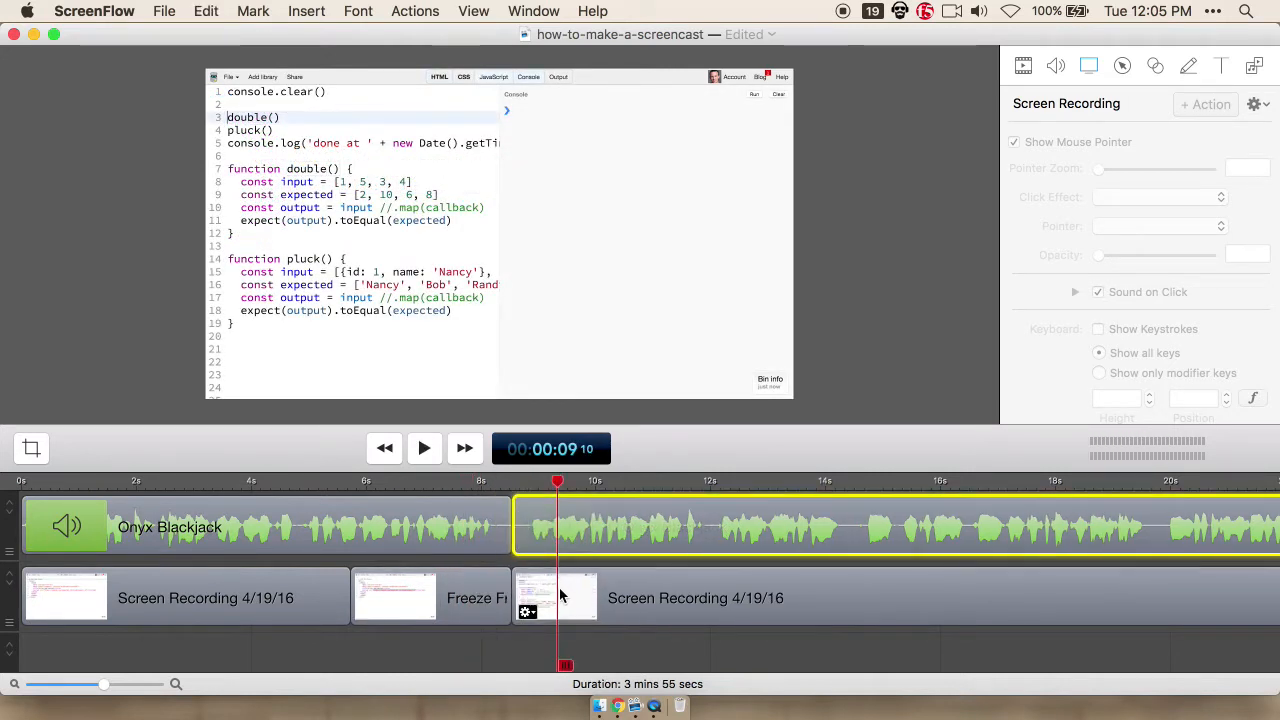
# Step: Ripple-delete a slightly different range around the cut on both tracks, from 00:00:08;11 to just inside the second clip
pyautogui.click(517, 483)
pyautogui.press('Right')
pyautogui.press('Right')
pyautogui.press('Right')
pyautogui.press('Right')
pyautogui.press('Right')
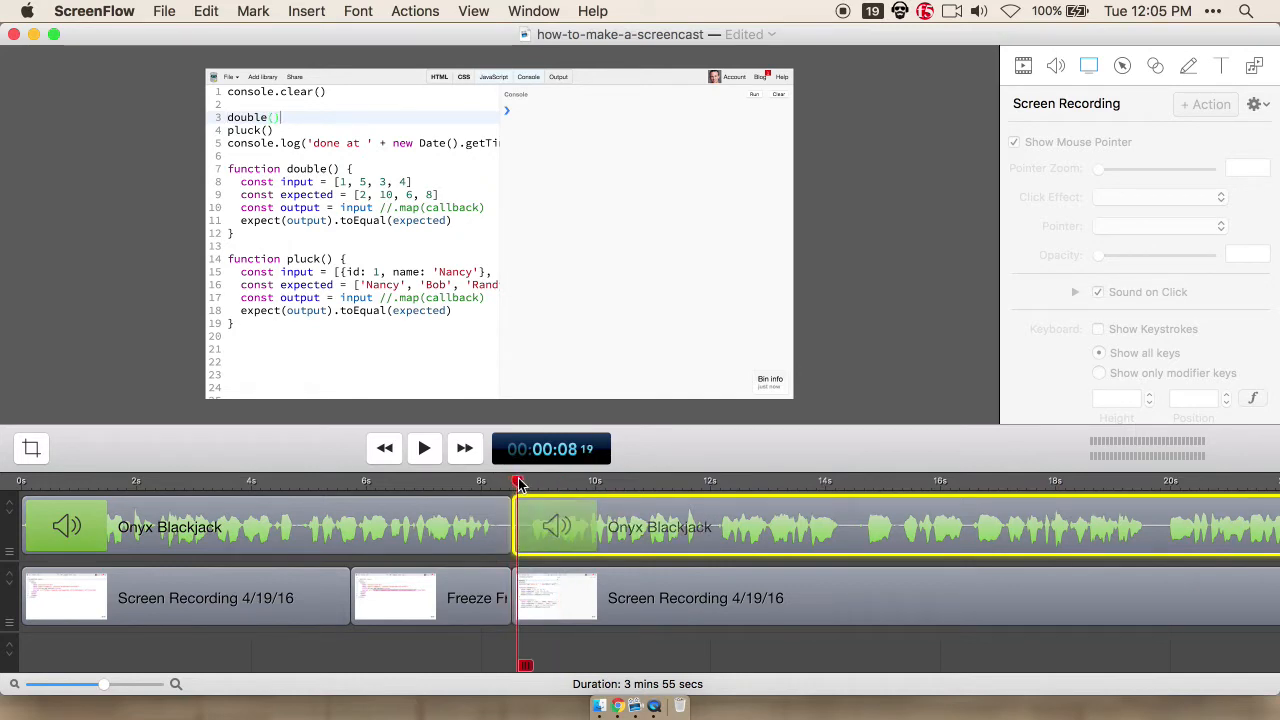
pyautogui.keyDown('shift'); pyautogui.click(502, 485); pyautogui.keyUp('shift')
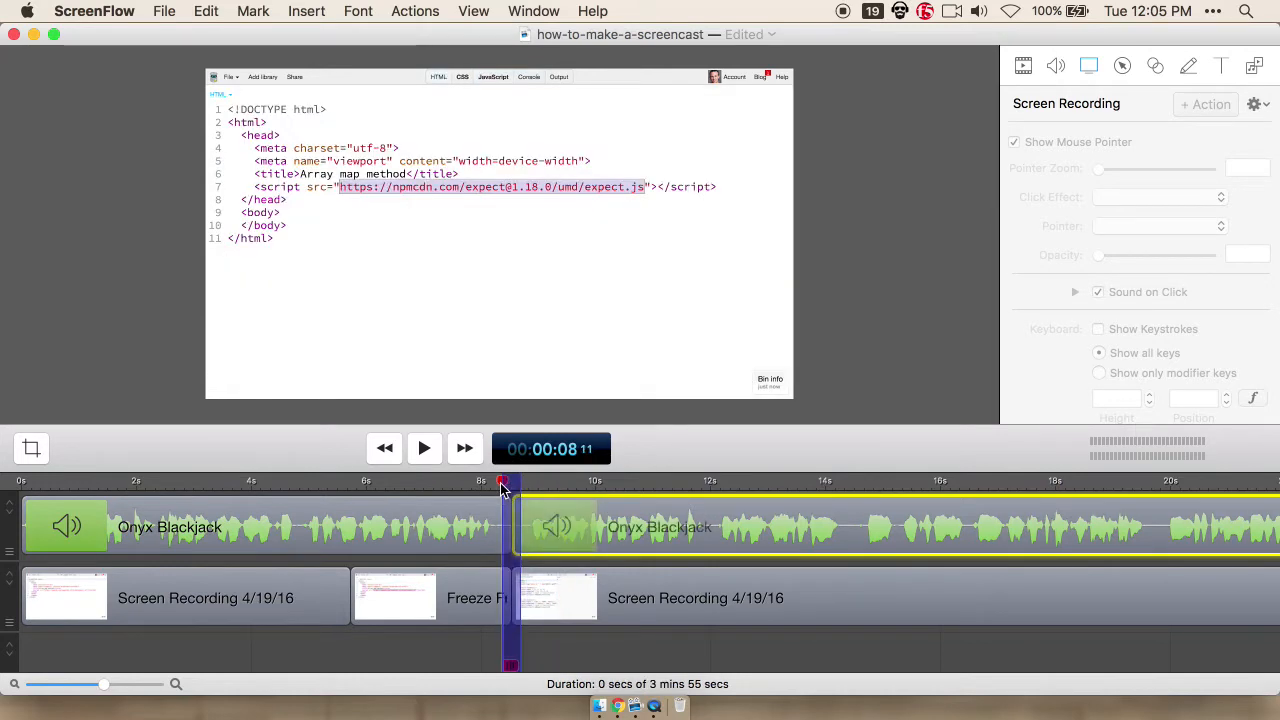
pyautogui.press('super+BackSpace')
# Step: Create a short transition from the end of the freeze frame to the second screen recording and play it back
pyautogui.click(471, 597)
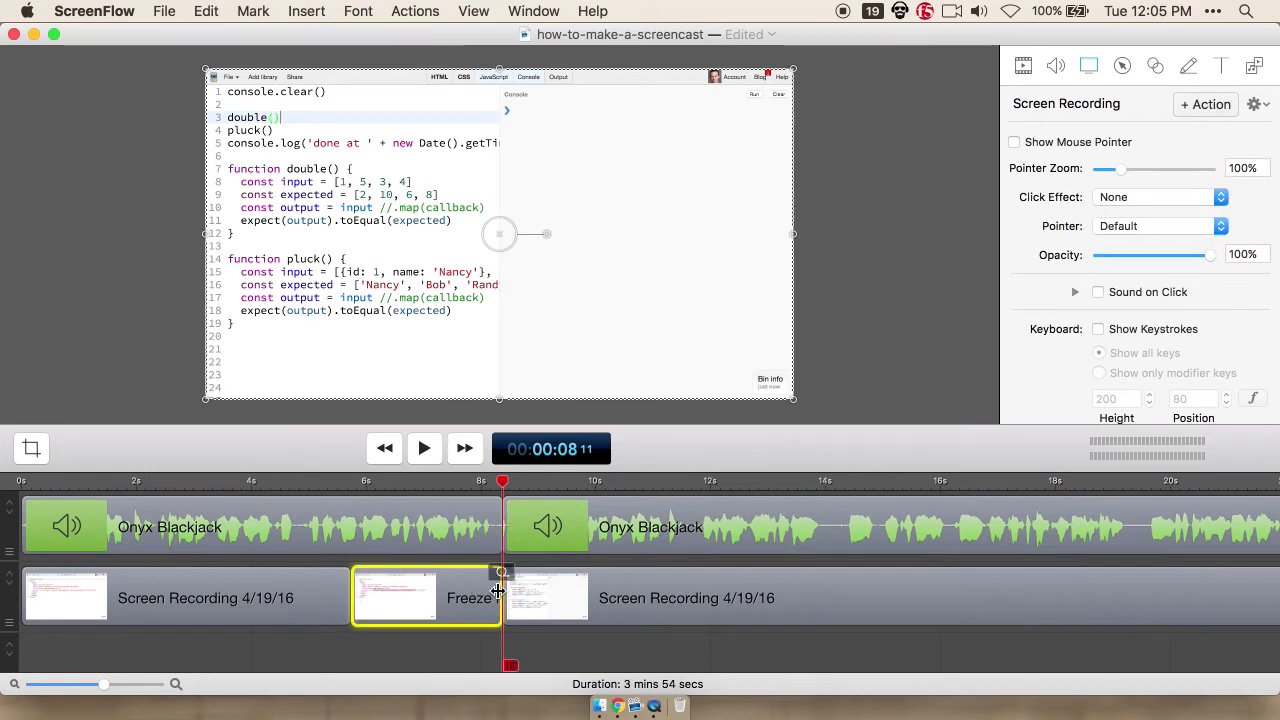
pyautogui.moveTo(502, 597)
pyautogui.mouseDown()
pyautogui.moveTo(518, 597)
pyautogui.moveTo(480, 597)
pyautogui.mouseUp()
pyautogui.click(517, 597)
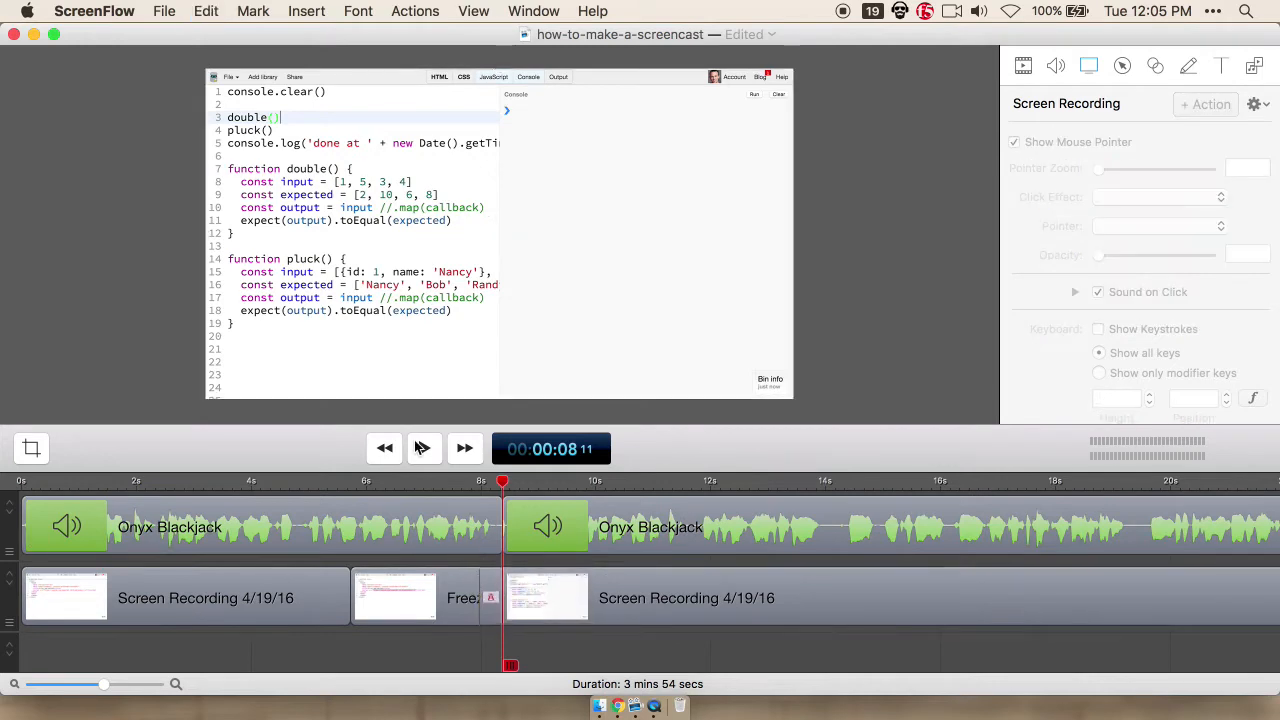
pyautogui.click(430, 483)
pyautogui.press('space')
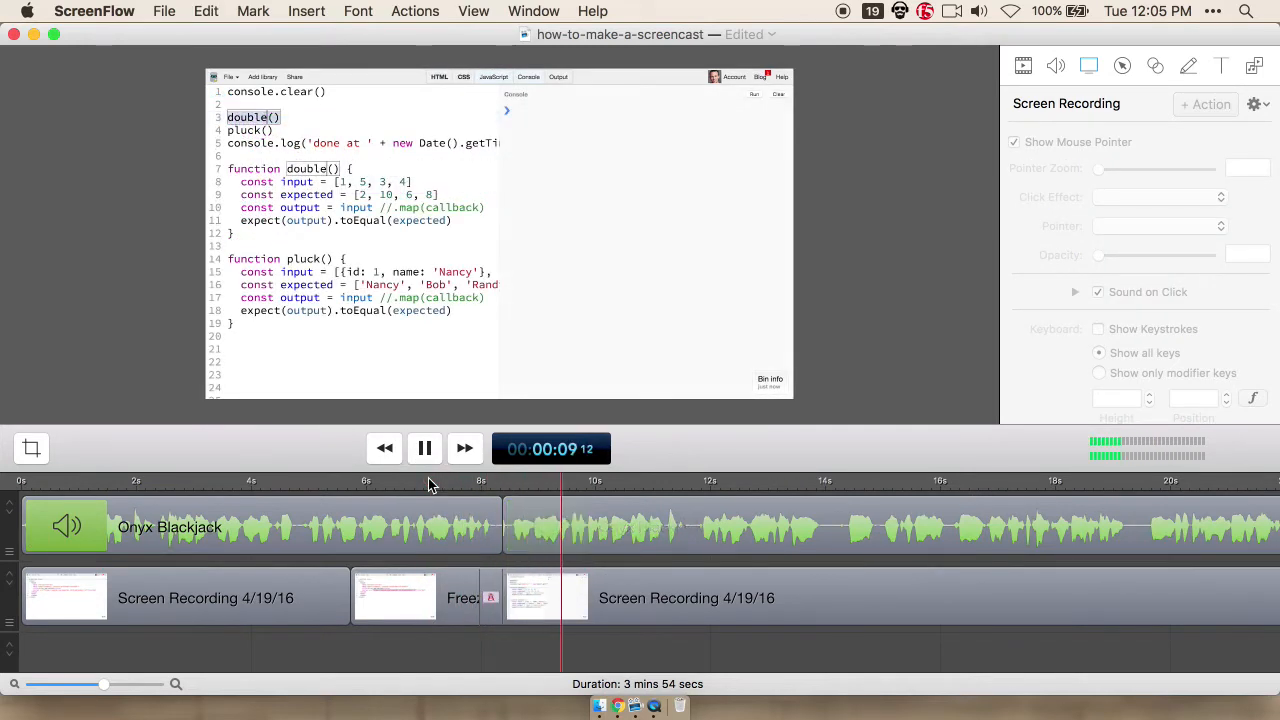
# Step: Try to ripple-delete the short silence starting at 00:00:14;00, play back the cut and undo it
pyautogui.hscroll(3, 436, 546)
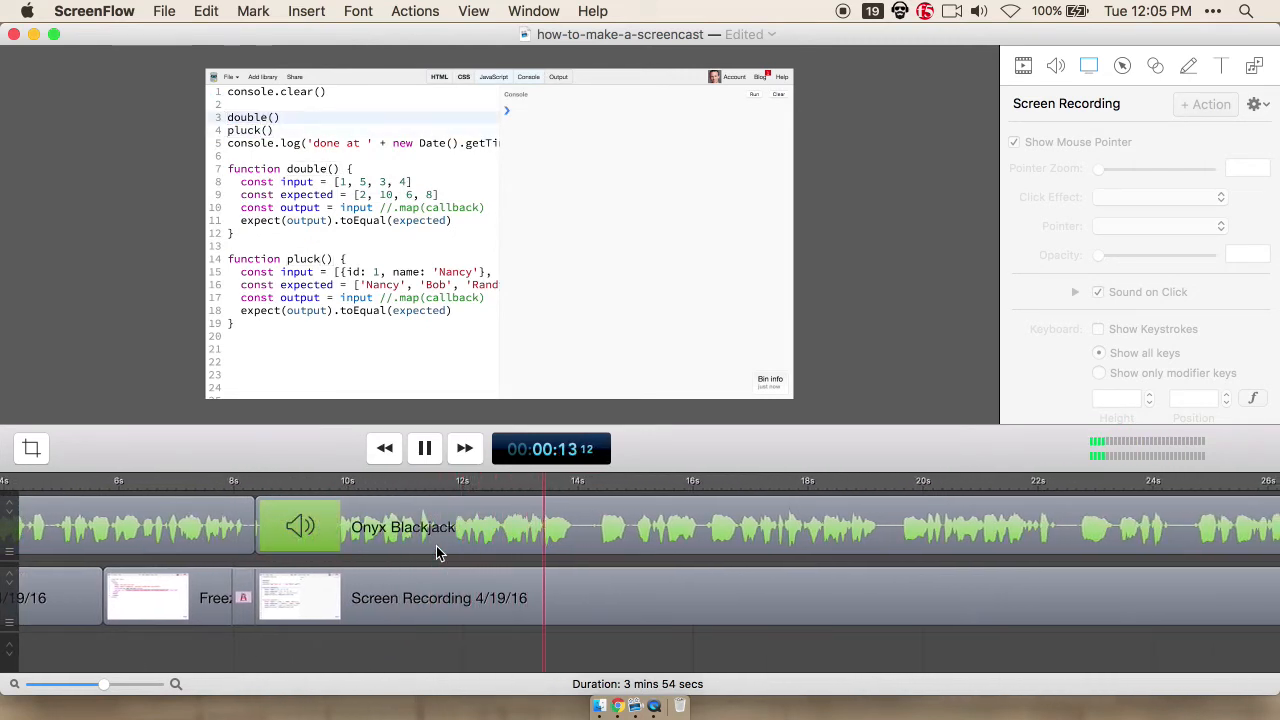
pyautogui.hscroll(5, 436, 546)
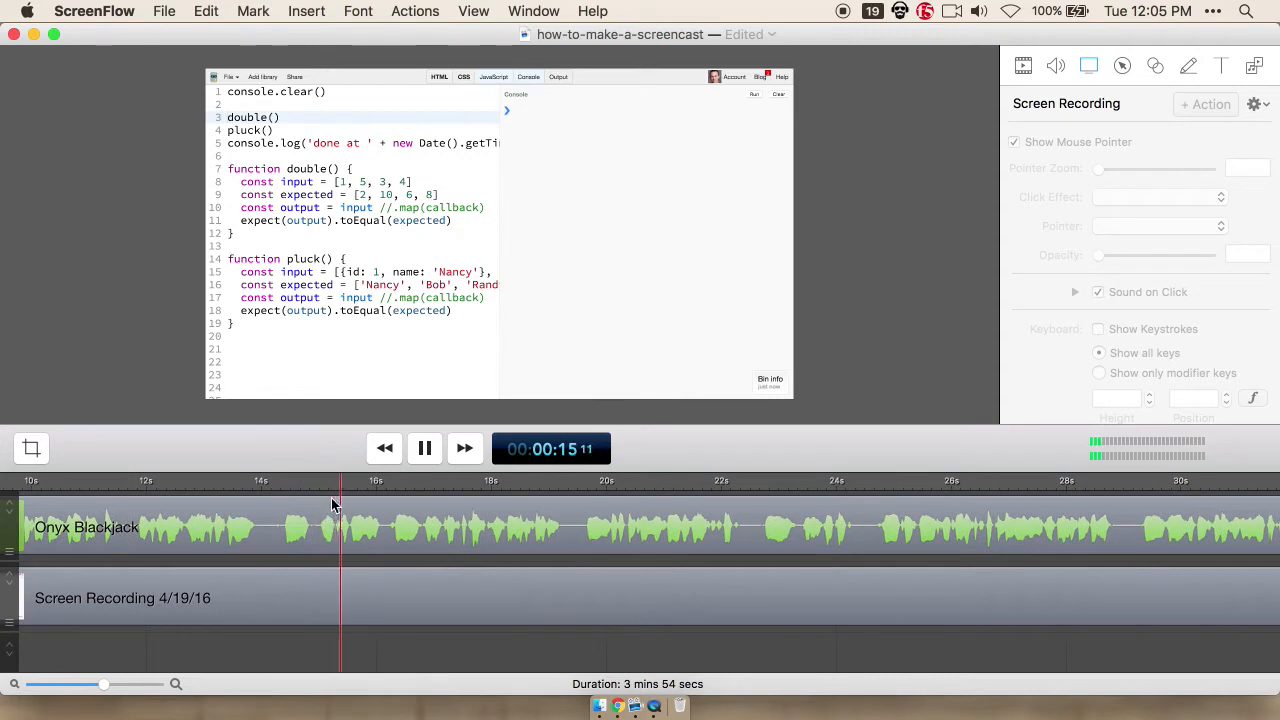
pyautogui.press('space')
pyautogui.click(278, 484)
pyautogui.keyDown('shift'); pyautogui.click(262, 485); pyautogui.keyUp('shift')
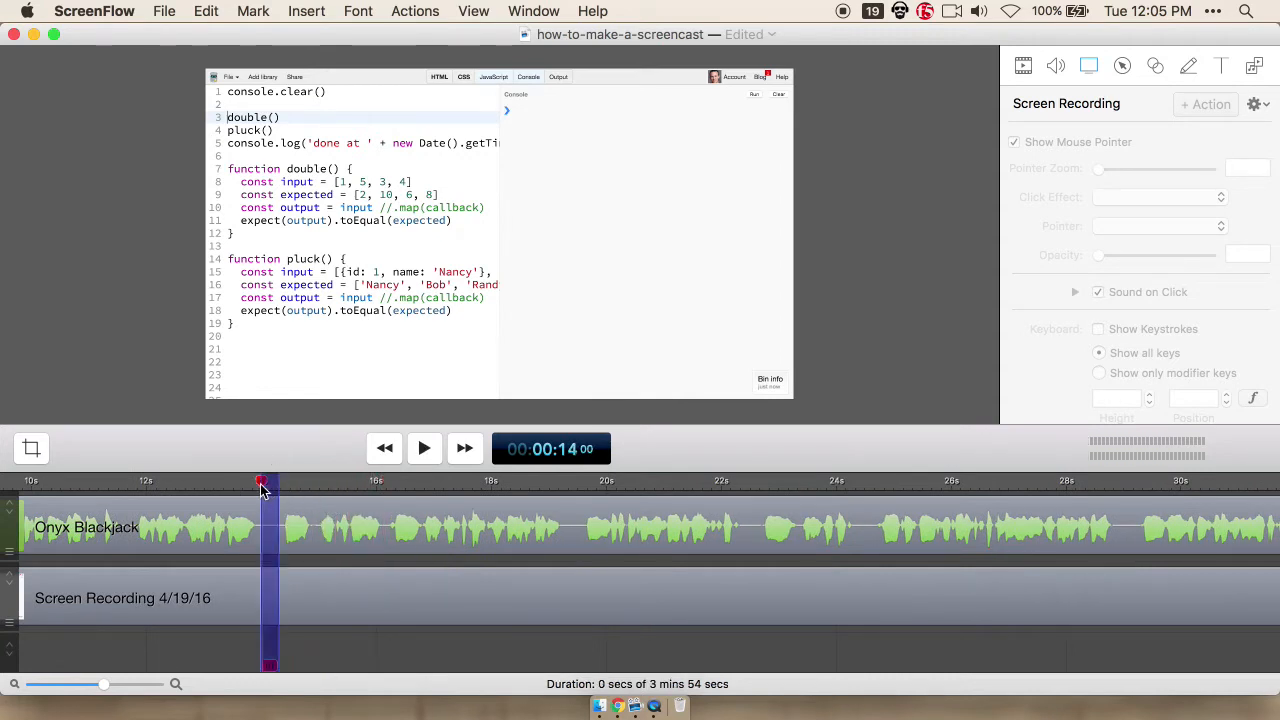
pyautogui.press('super+BackSpace')
pyautogui.hotkey('shift', 'Left')
pyautogui.press('space')
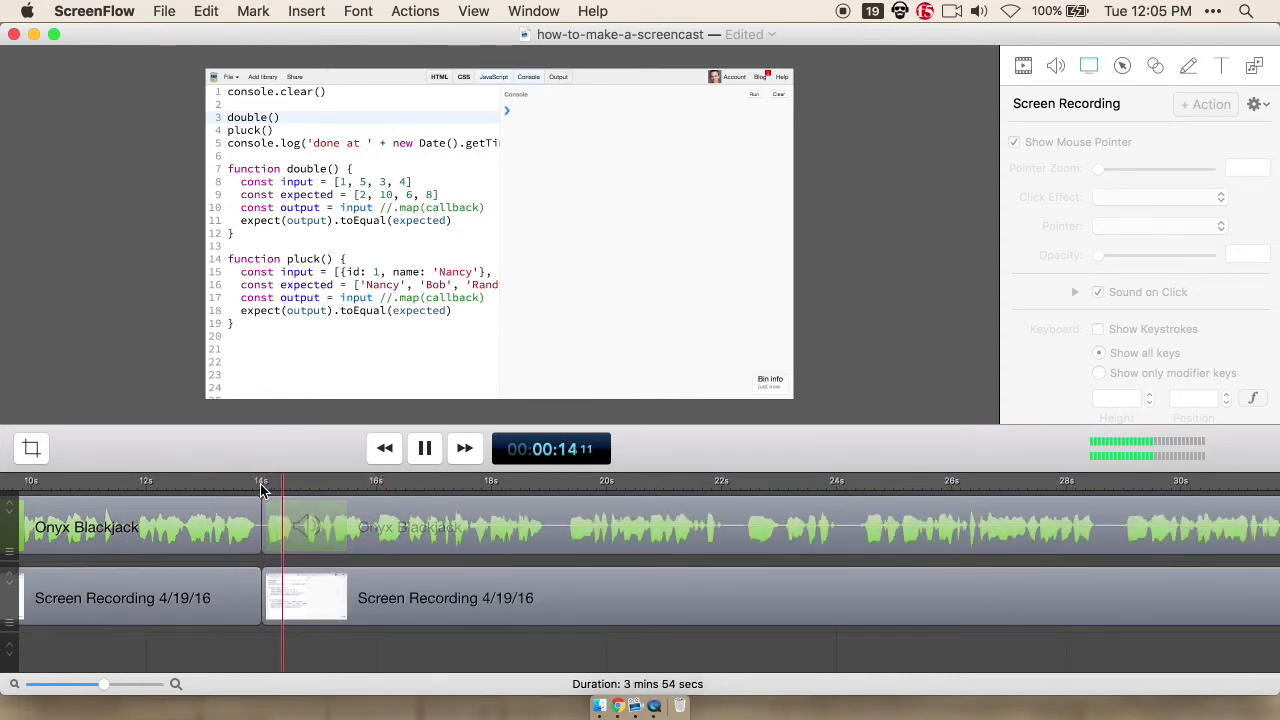
pyautogui.press('space')
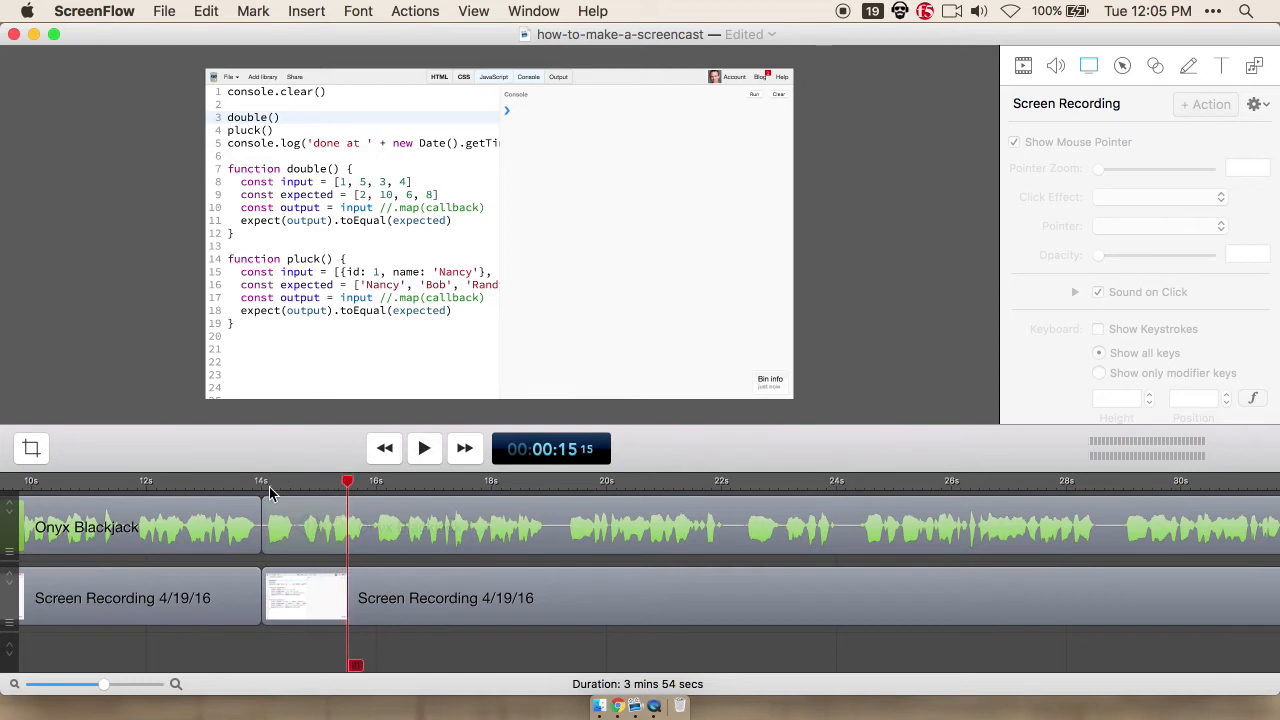
pyautogui.keyDown('shift'); pyautogui.click(268, 486); pyautogui.keyUp('shift')
pyautogui.press('super+BackSpace')
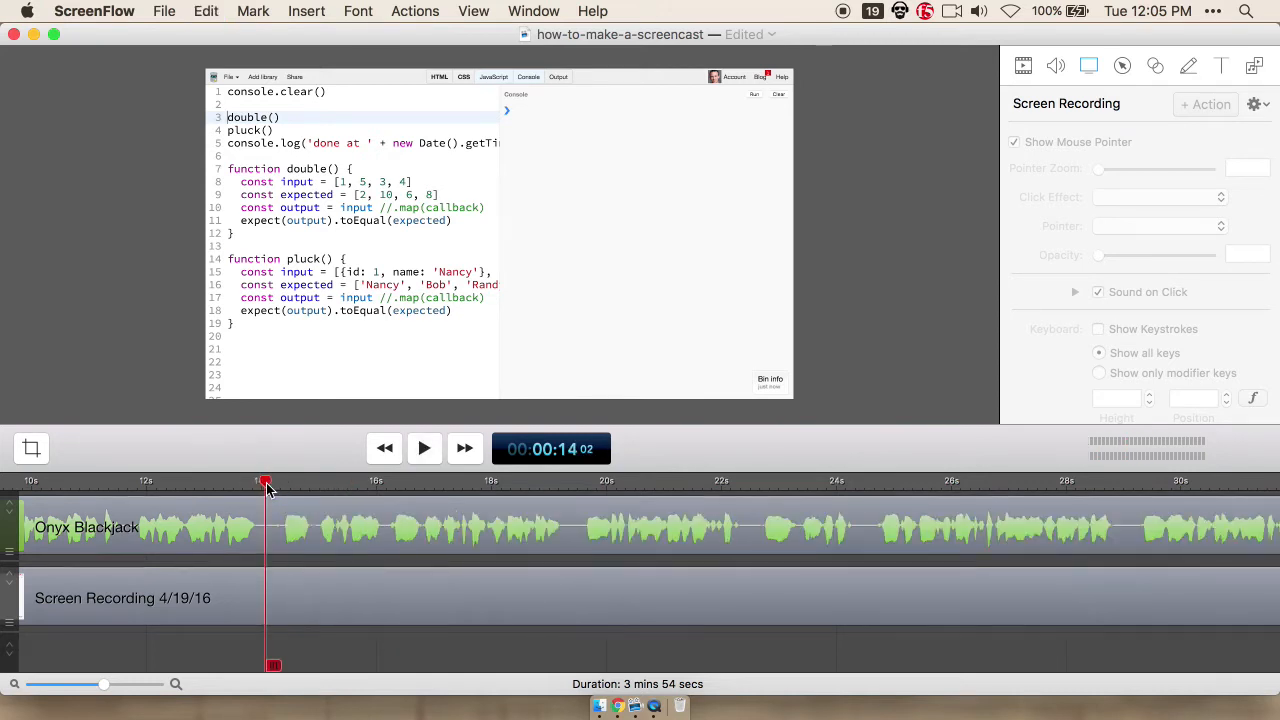
# Step: Ripple-delete the short silence on both tracks from 00:00:13;29 to just before the next word, and play back the cut
pyautogui.press('Left')
pyautogui.press('Left')
pyautogui.press('Left')
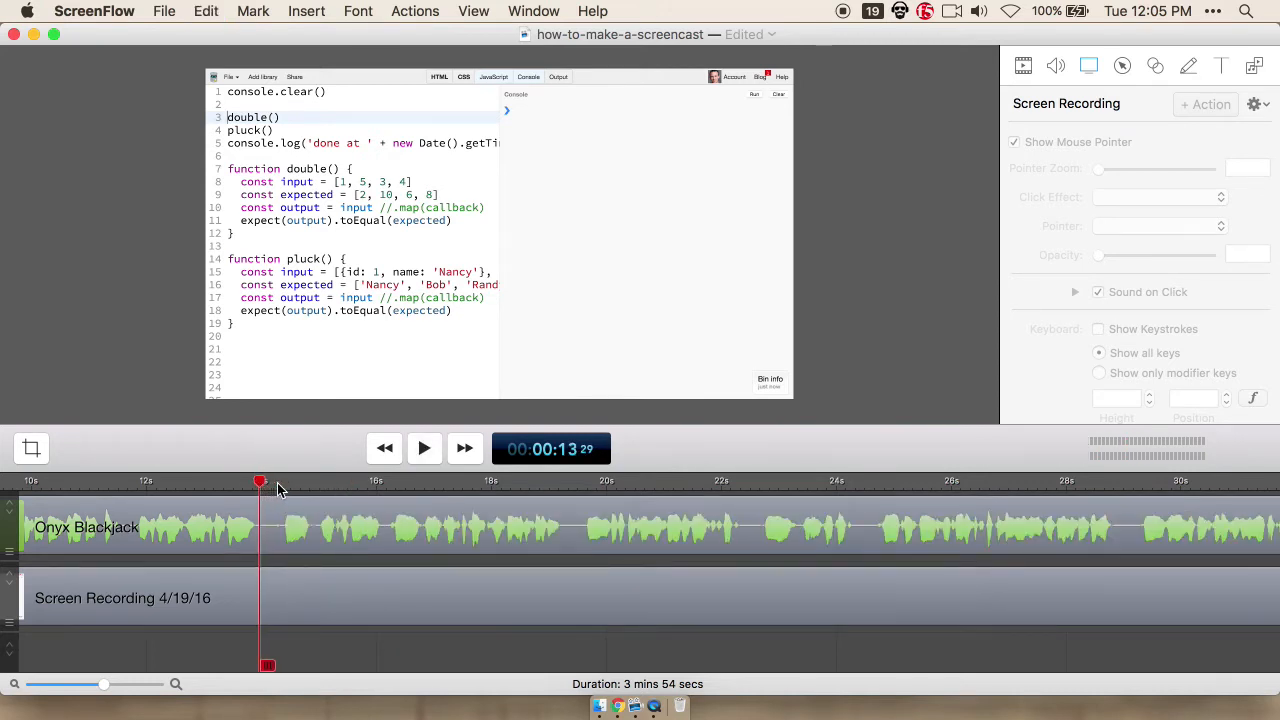
pyautogui.keyDown('shift'); pyautogui.click(278, 489); pyautogui.keyUp('shift')
pyautogui.press('super+BackSpace')
pyautogui.hotkey('shift', 'Left')
pyautogui.press('space')
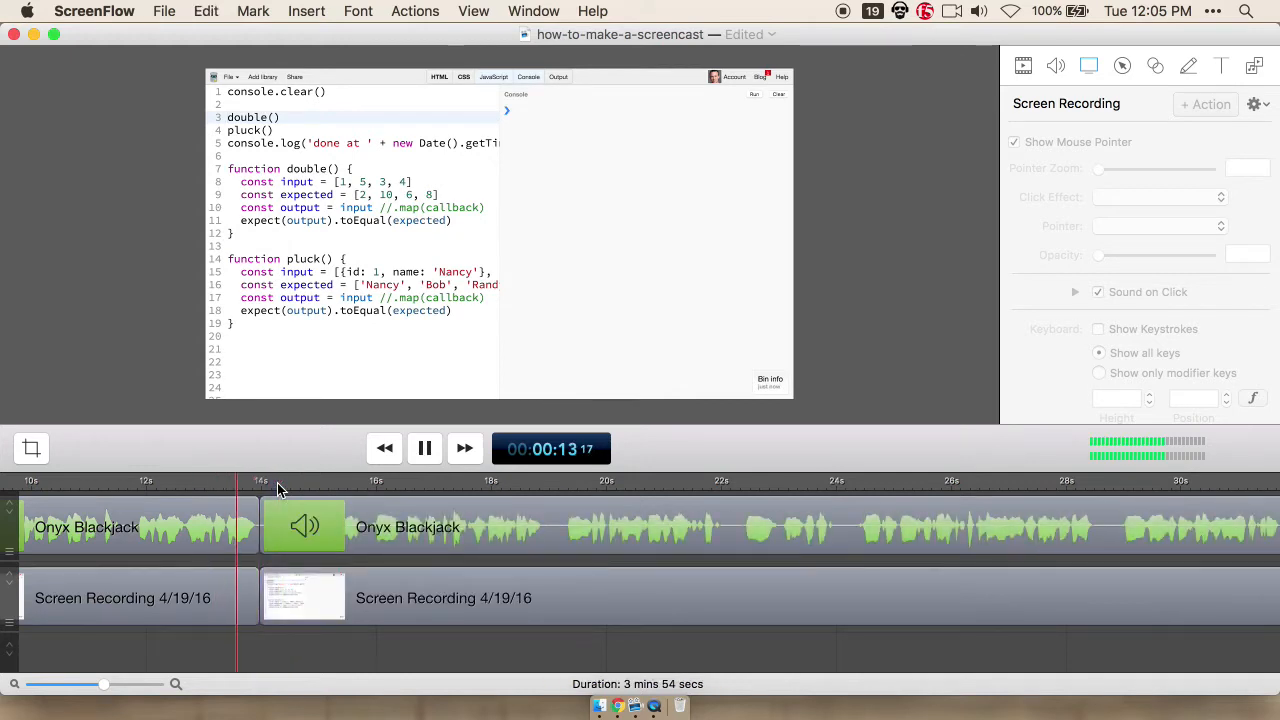
pyautogui.press('space')
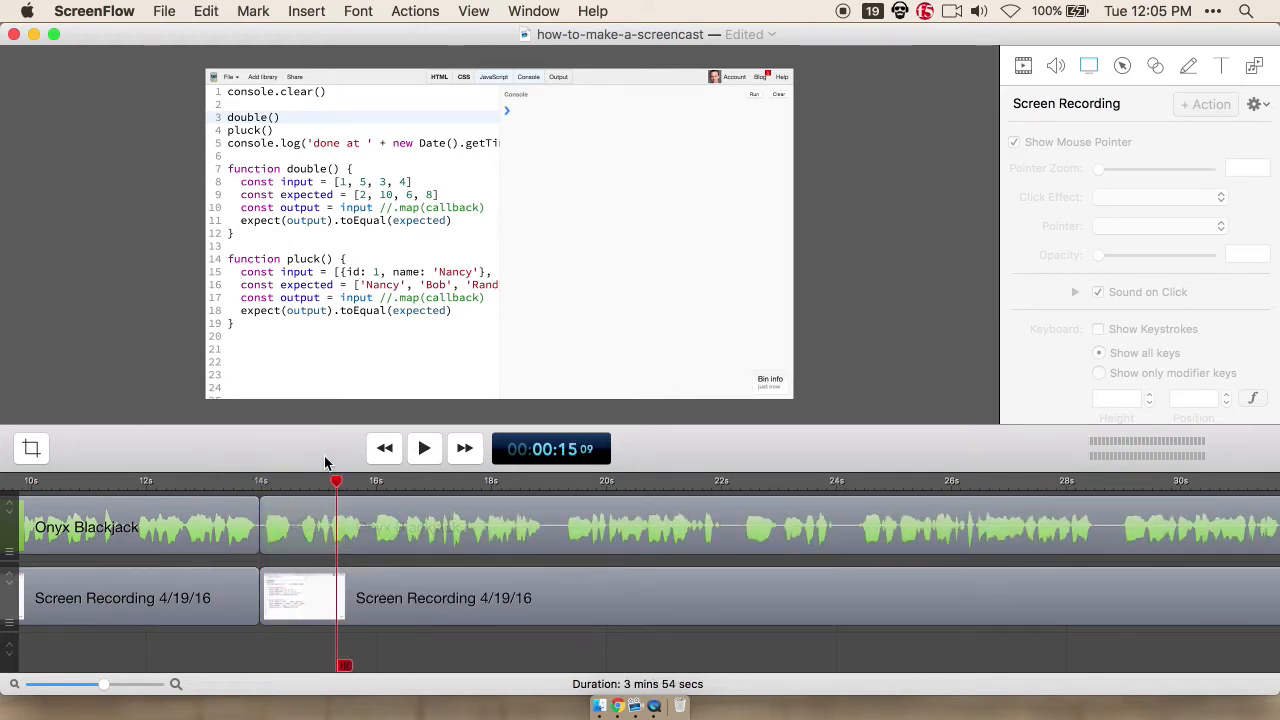
# Step: Ripple-delete the gap between words from 00:00:14;16 to 00:00:14;20 and play back from before the cut
pyautogui.click(304, 484)
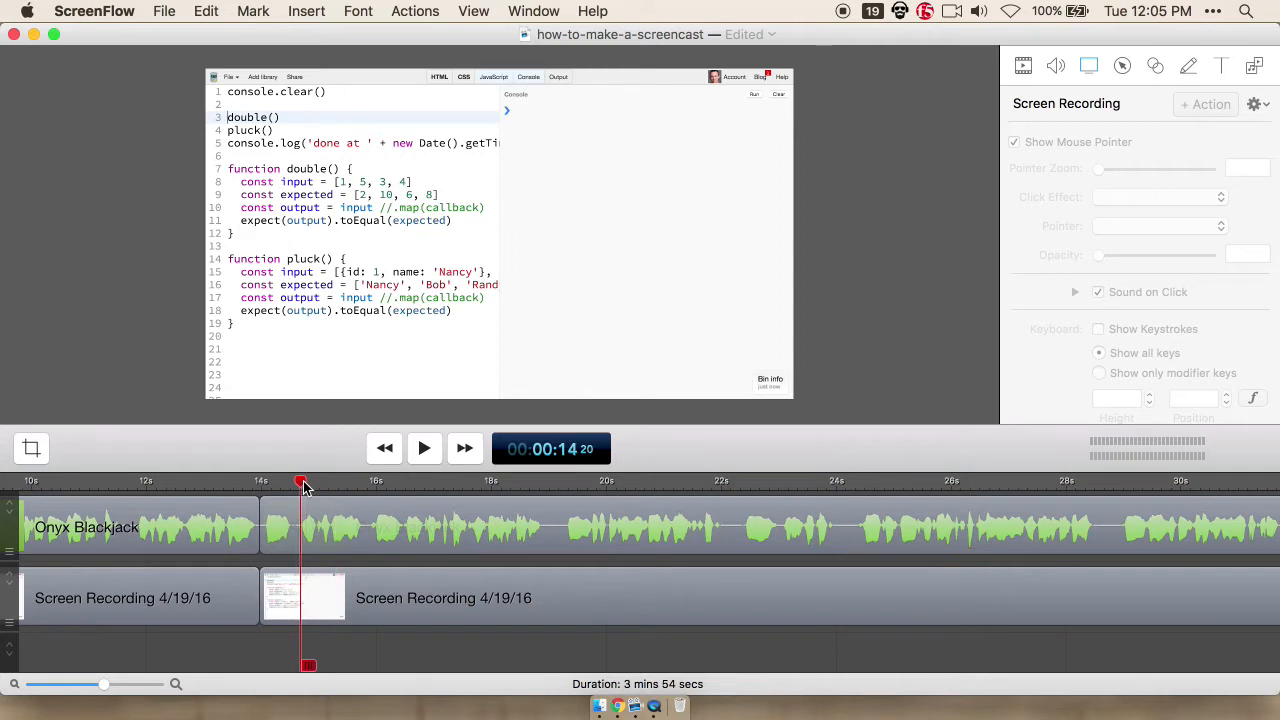
pyautogui.keyDown('shift'); pyautogui.click(292, 481); pyautogui.keyUp('shift')
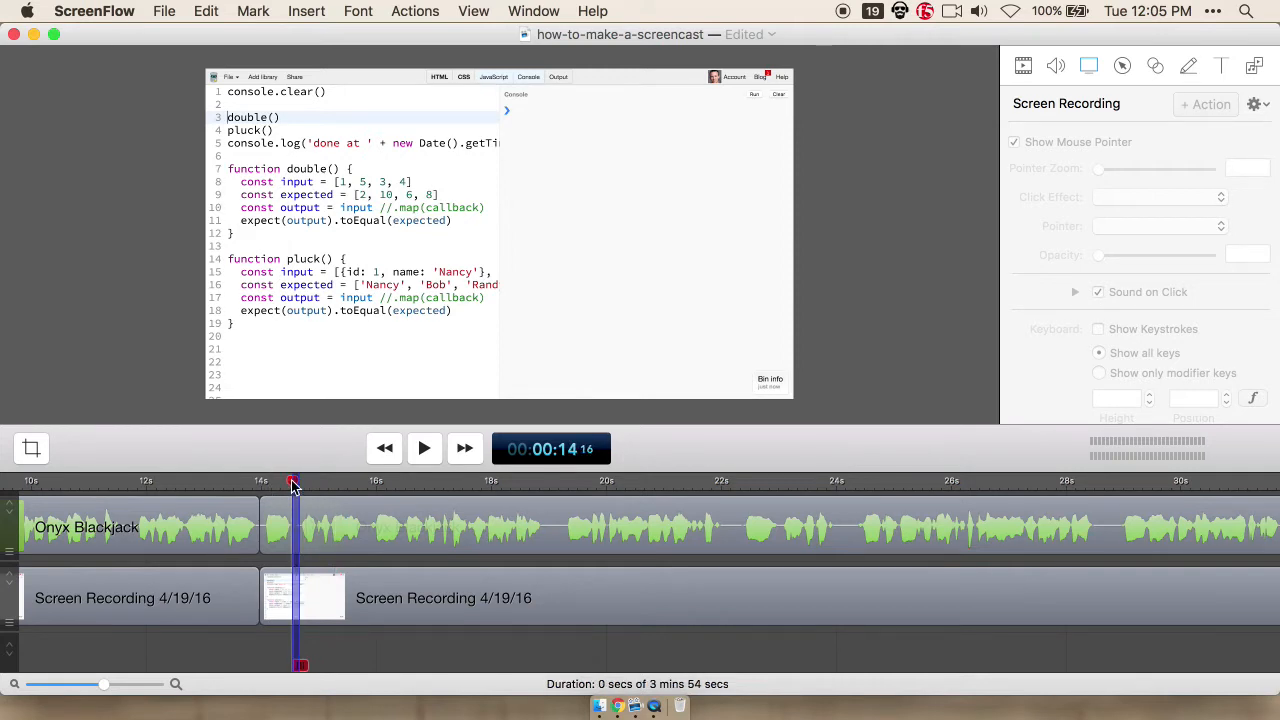
pyautogui.press('super+BackSpace')
pyautogui.hotkey('shift', 'Left')
pyautogui.hotkey('shift', 'Left')
pyautogui.press('space')
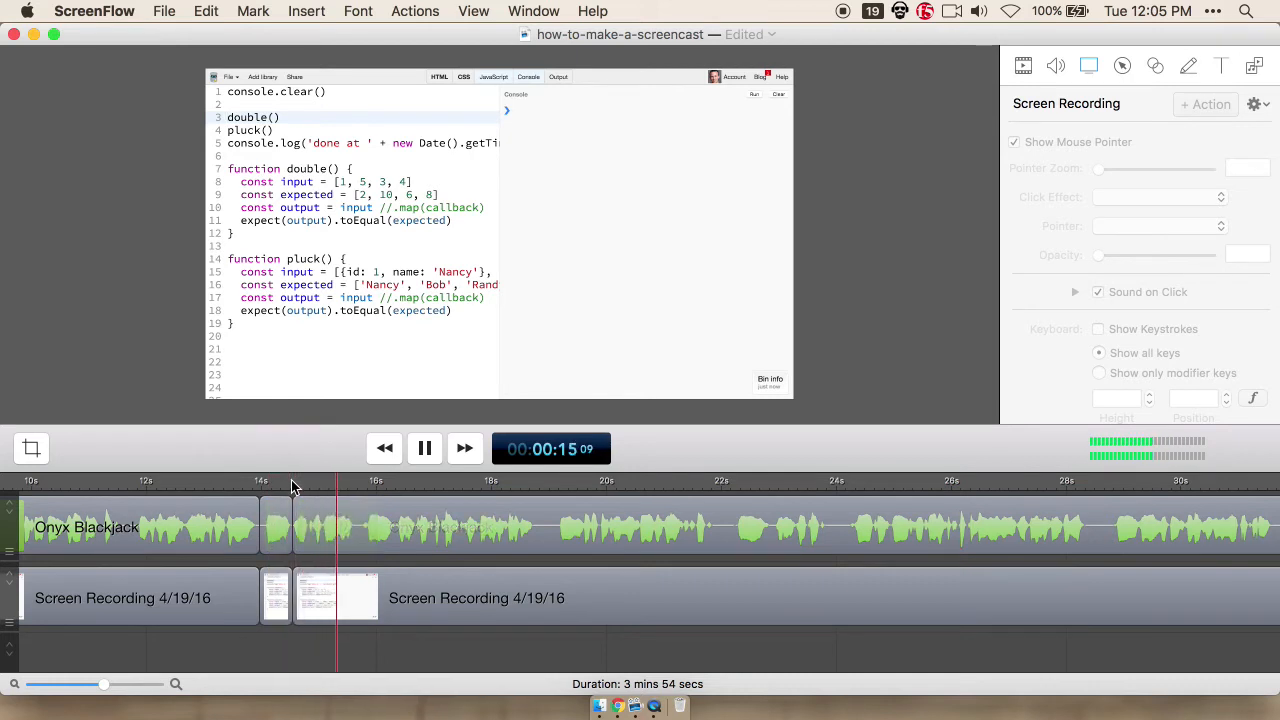
# Step: Ripple-delete the short silence ending at 00:00:19;04 on both tracks and play back the new cut
pyautogui.hscroll(3, 417, 561)
pyautogui.hscroll(-3, 417, 561)
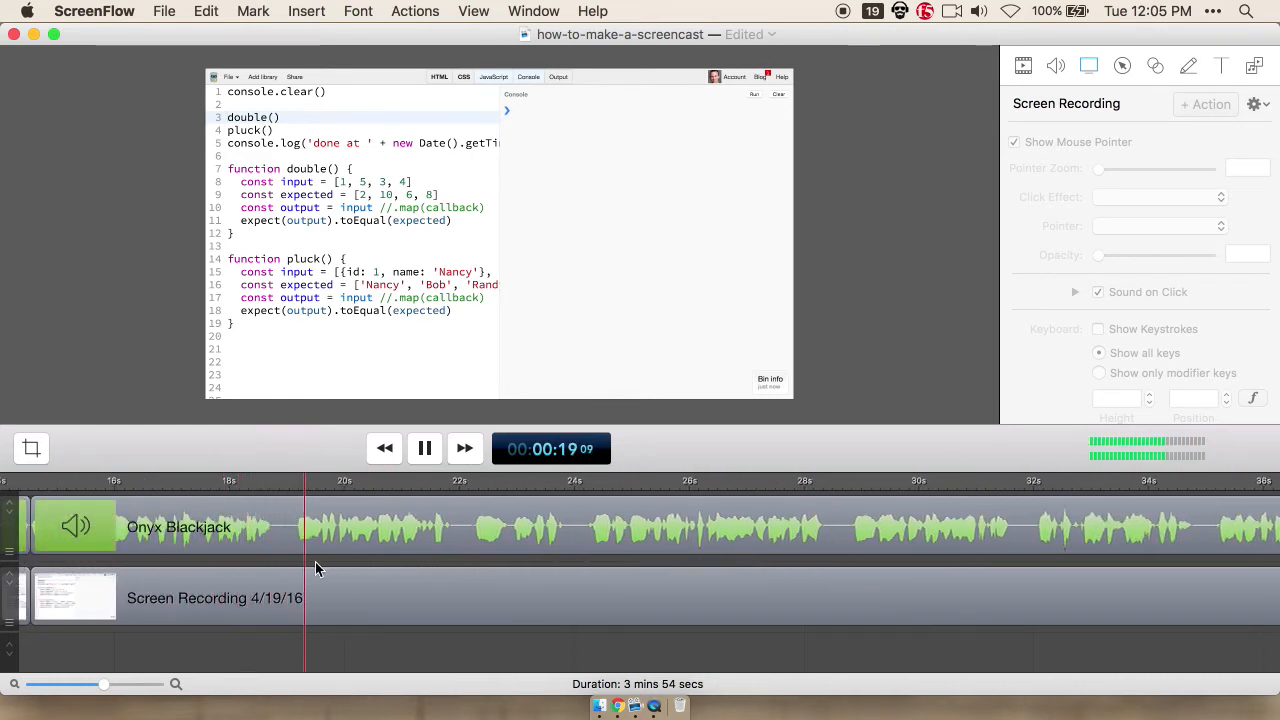
pyautogui.click(293, 487)
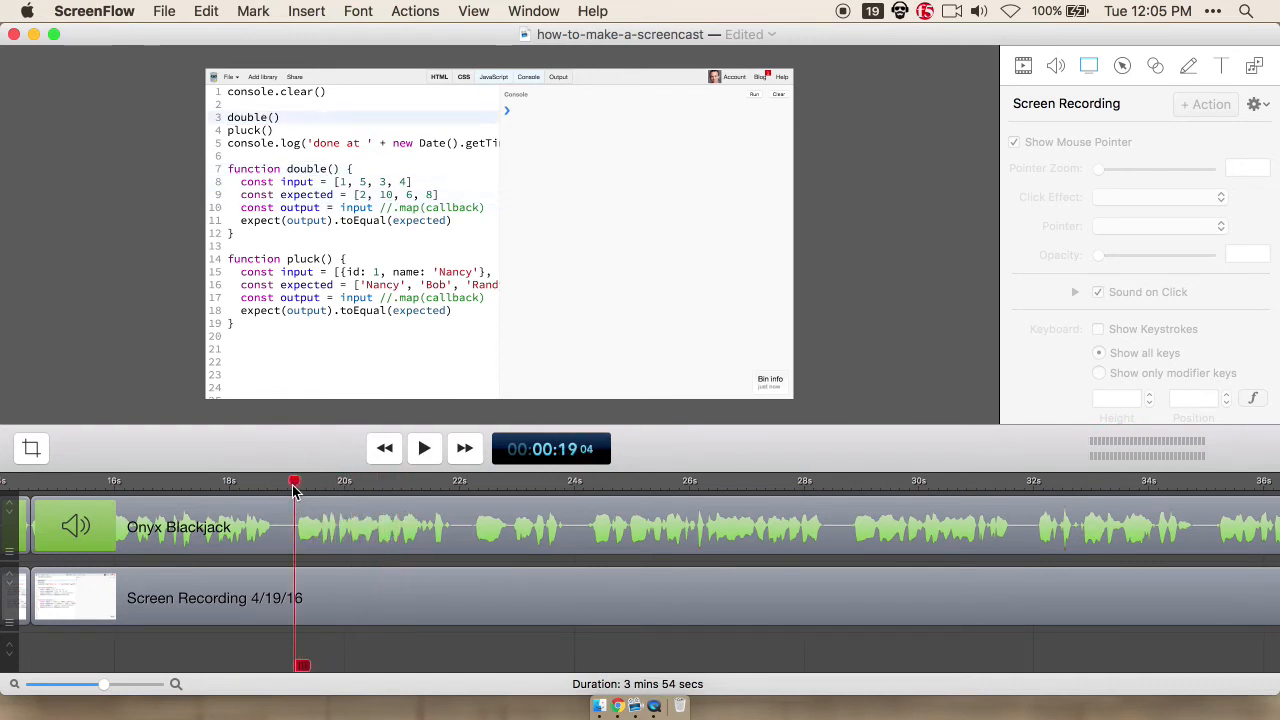
pyautogui.keyDown('shift'); pyautogui.click(278, 485); pyautogui.keyUp('shift')
pyautogui.press('super+BackSpace')
pyautogui.hotkey('shift', 'Left')
pyautogui.press('space')
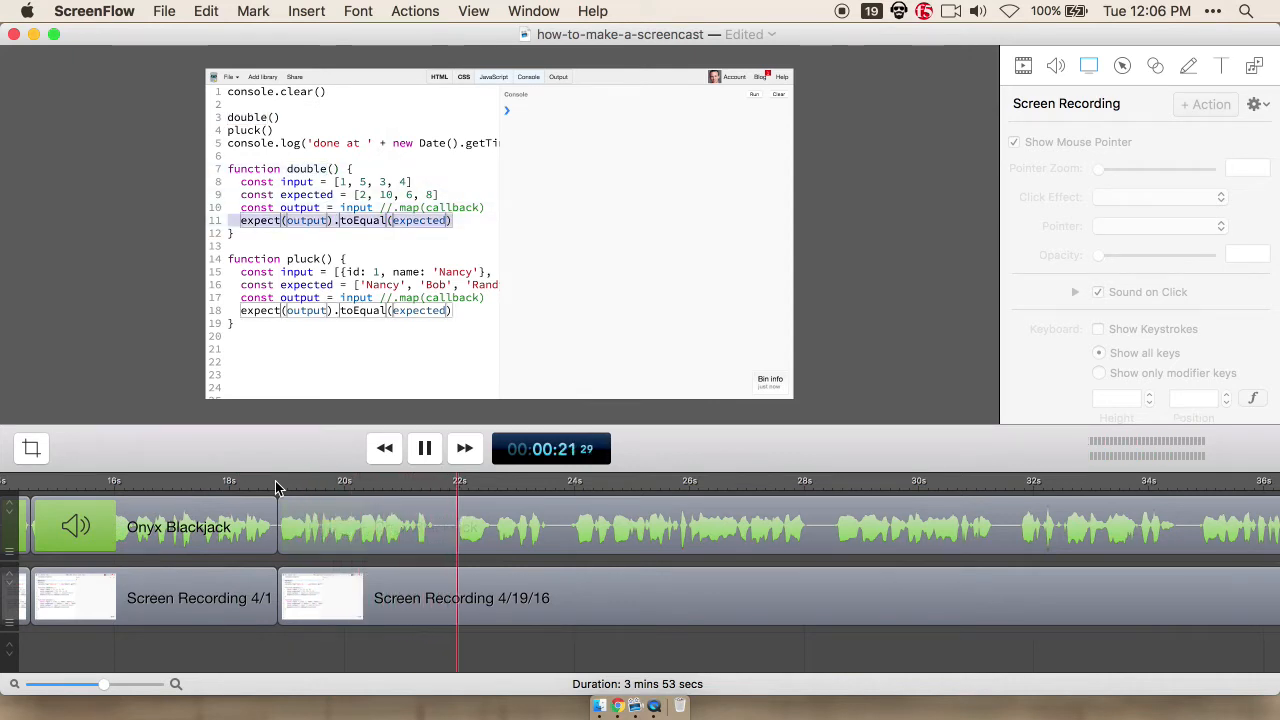
pyautogui.press('space')
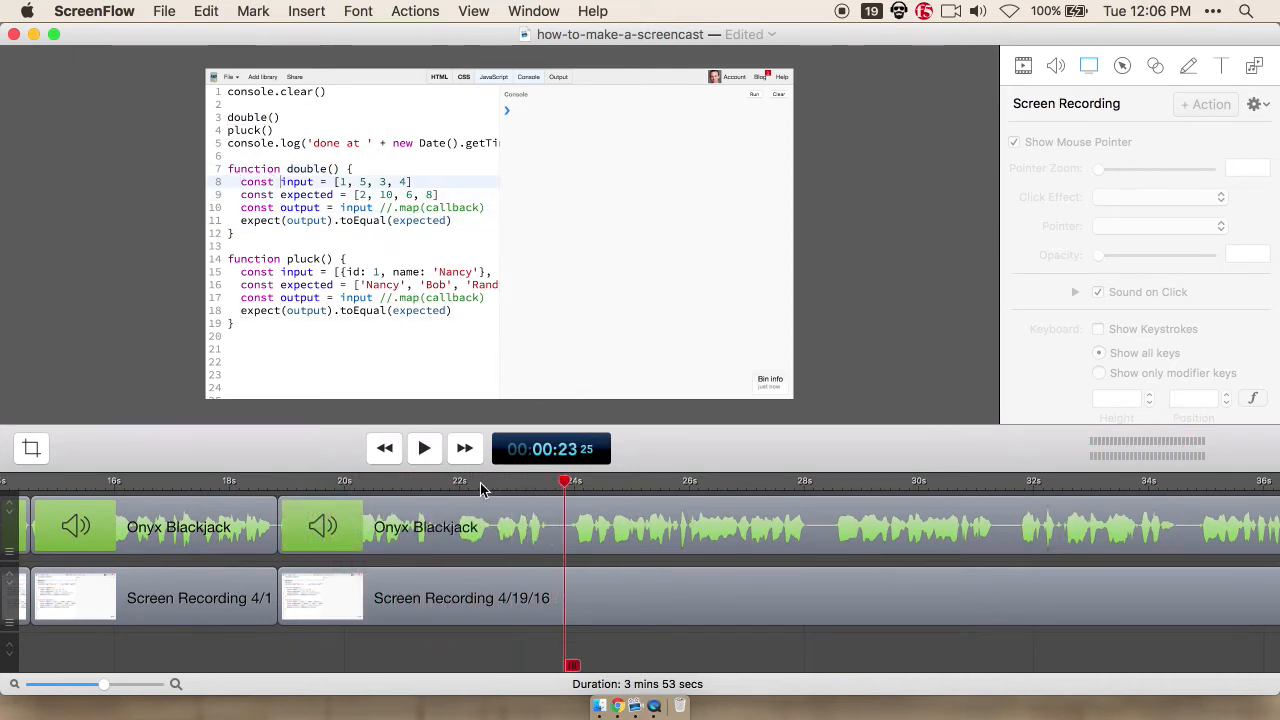
# Step: Ripple-delete the short silence starting at 00:00:21;19 on both tracks and play back the result
pyautogui.moveTo(491, 479)
pyautogui.mouseDown()
pyautogui.moveTo(558, 485)
pyautogui.moveTo(409, 491)
pyautogui.moveTo(470, 486)
pyautogui.moveTo(434, 486)
pyautogui.moveTo(452, 484)
pyautogui.mouseUp()
pyautogui.press('space')
pyautogui.click(460, 484)
pyautogui.press('BackSpace')
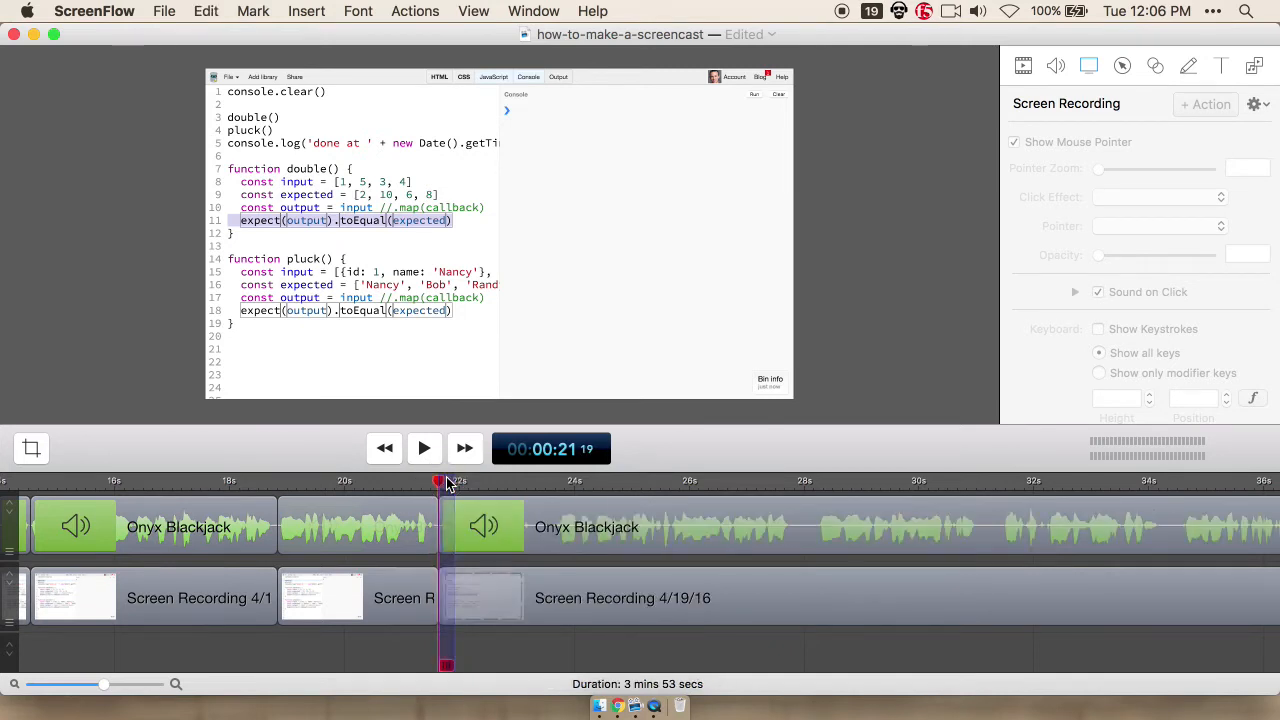
pyautogui.press('space')
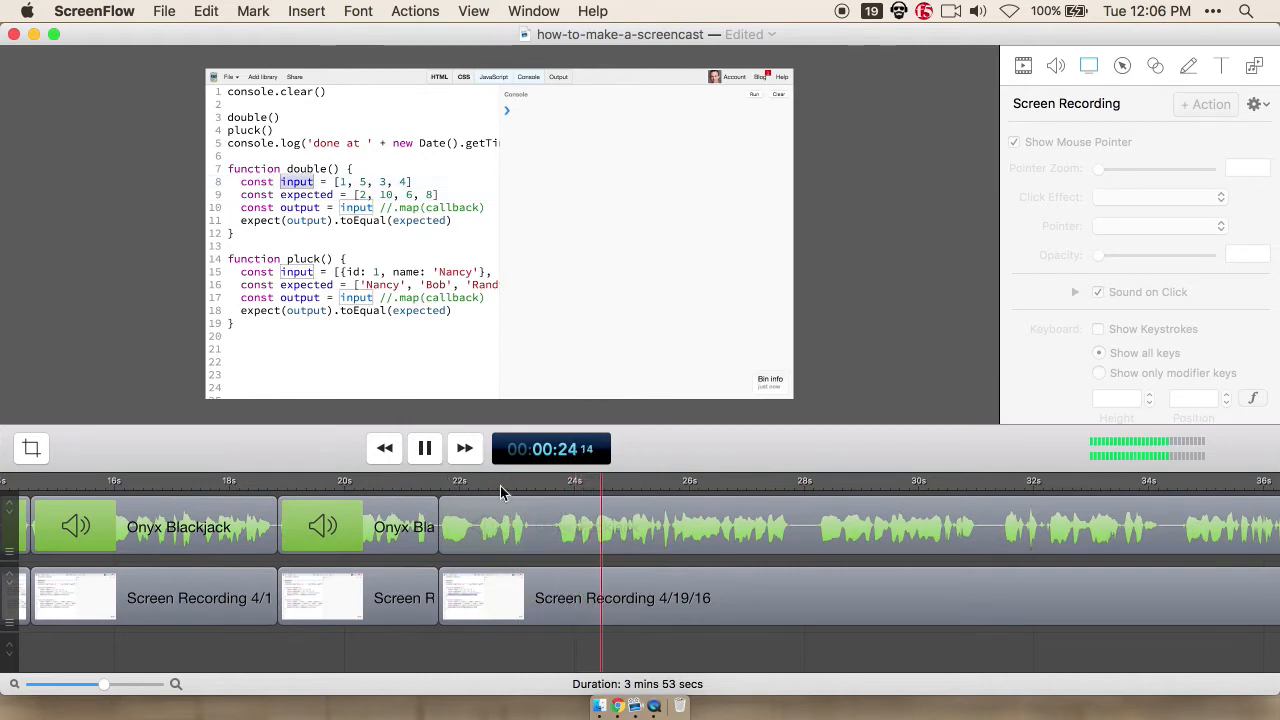
# Step: Play on to the next long silence, ripple-delete it from 00:00:42;21 to just past 46 seconds, and play back the cut
pyautogui.hscroll(10, 652, 543)
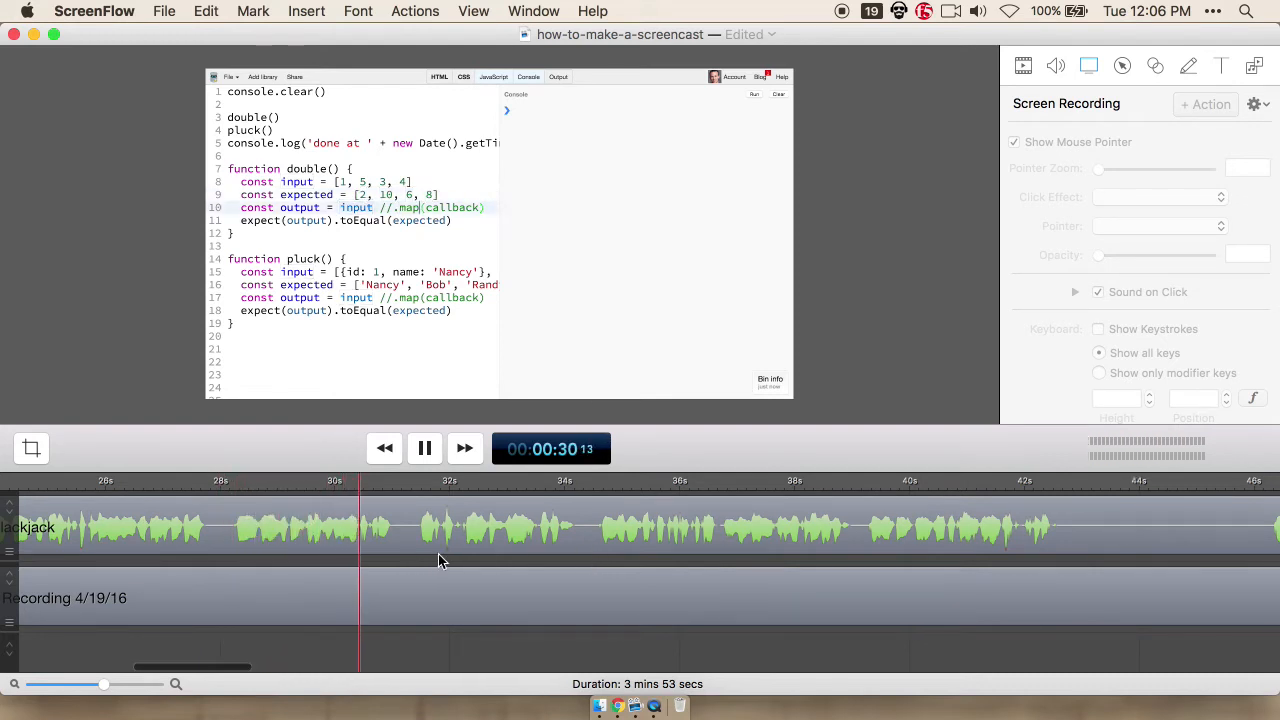
pyautogui.hscroll(1, 438, 560)
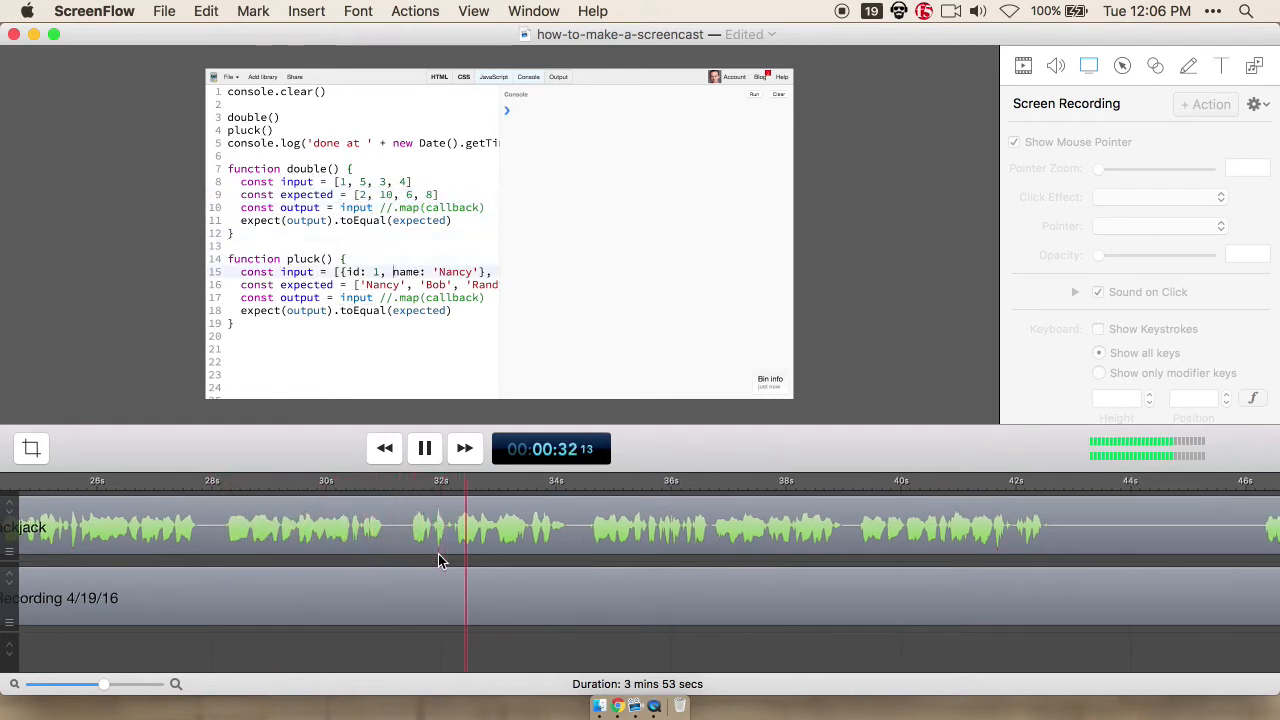
pyautogui.hscroll(3, 438, 556)
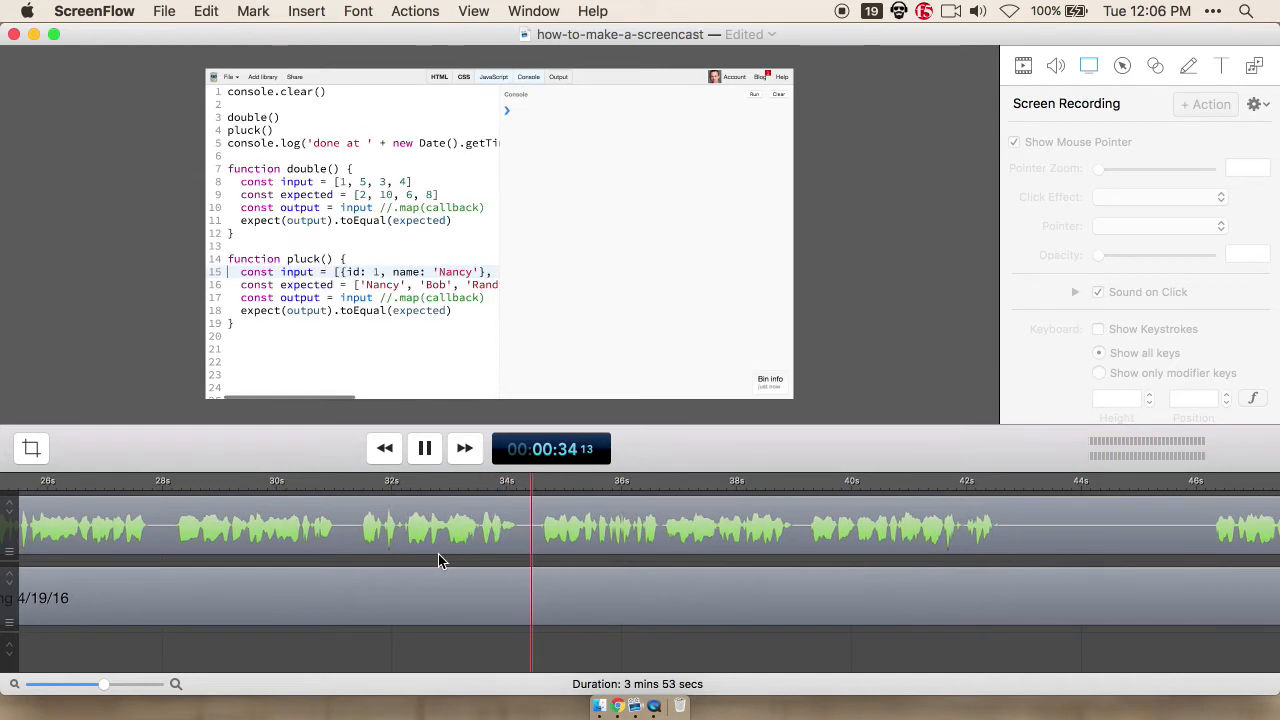
pyautogui.hscroll(2, 438, 558)
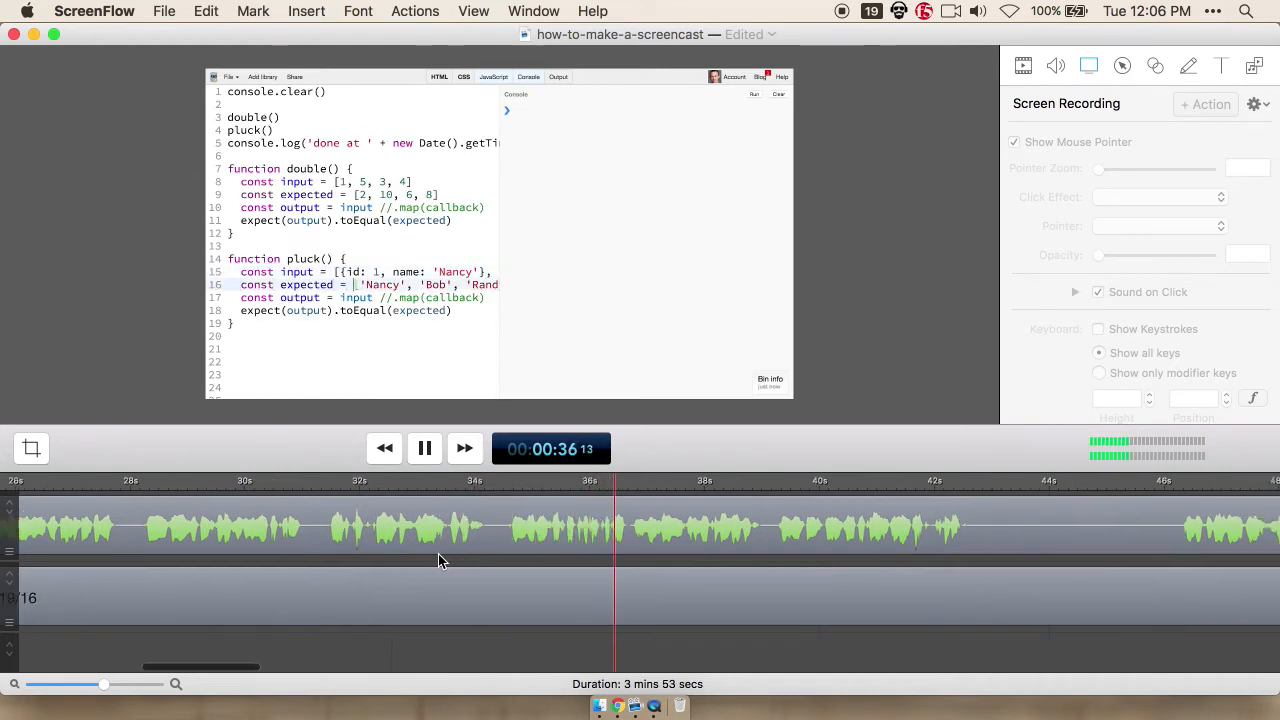
pyautogui.hscroll(3, 438, 558)
pyautogui.hscroll(3, 438, 558)
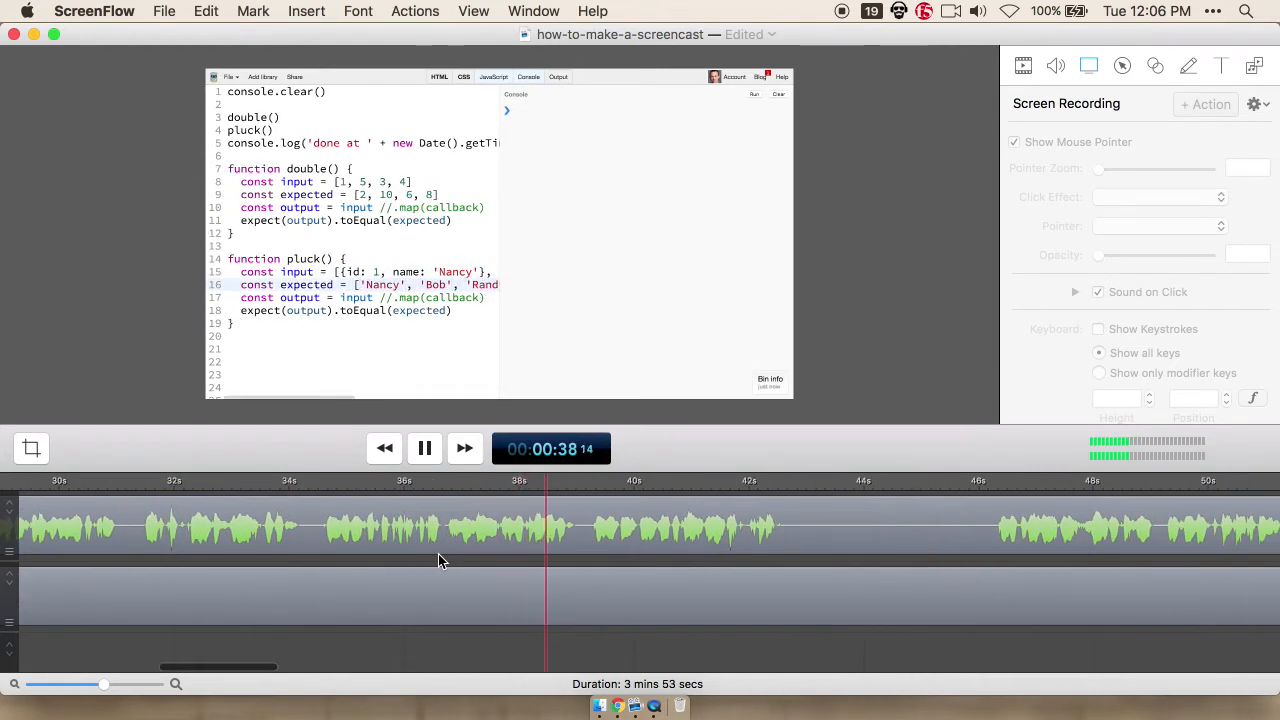
pyautogui.hscroll(5, 438, 556)
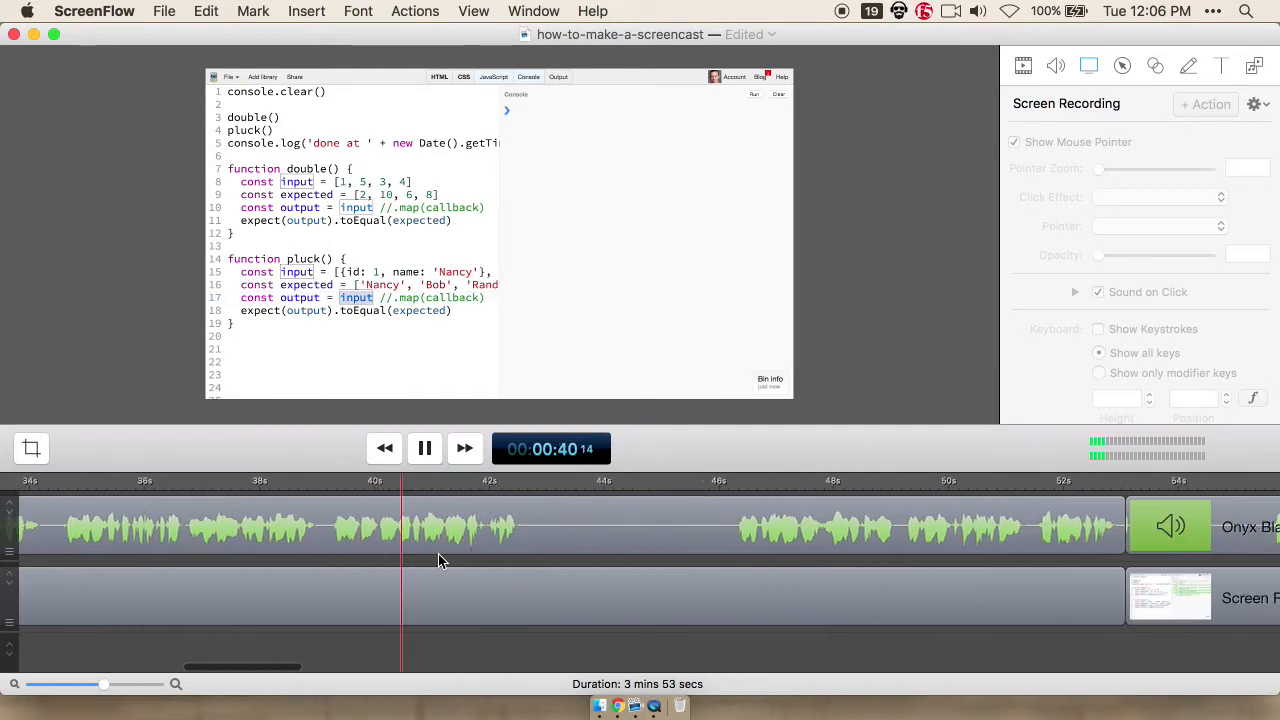
pyautogui.hscroll(3, 438, 556)
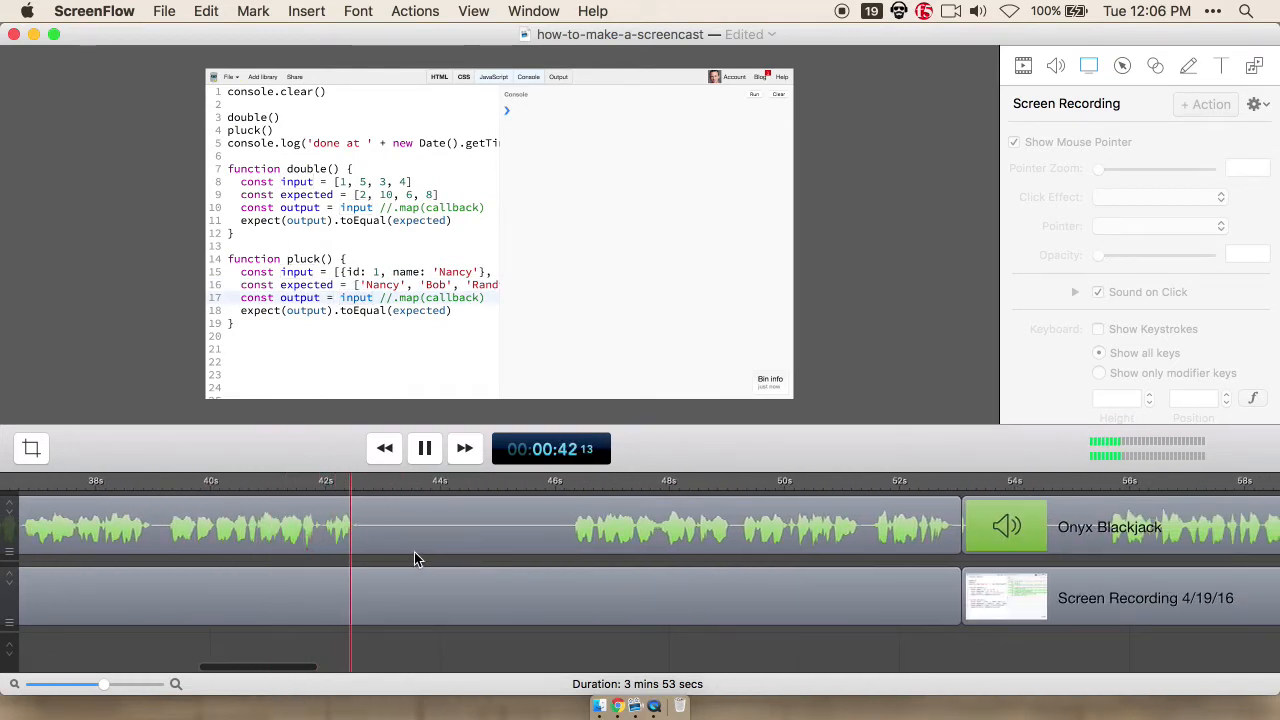
pyautogui.press('space')
pyautogui.keyDown('shift'); pyautogui.click(565, 487); pyautogui.keyUp('shift')
pyautogui.press('super+BackSpace')
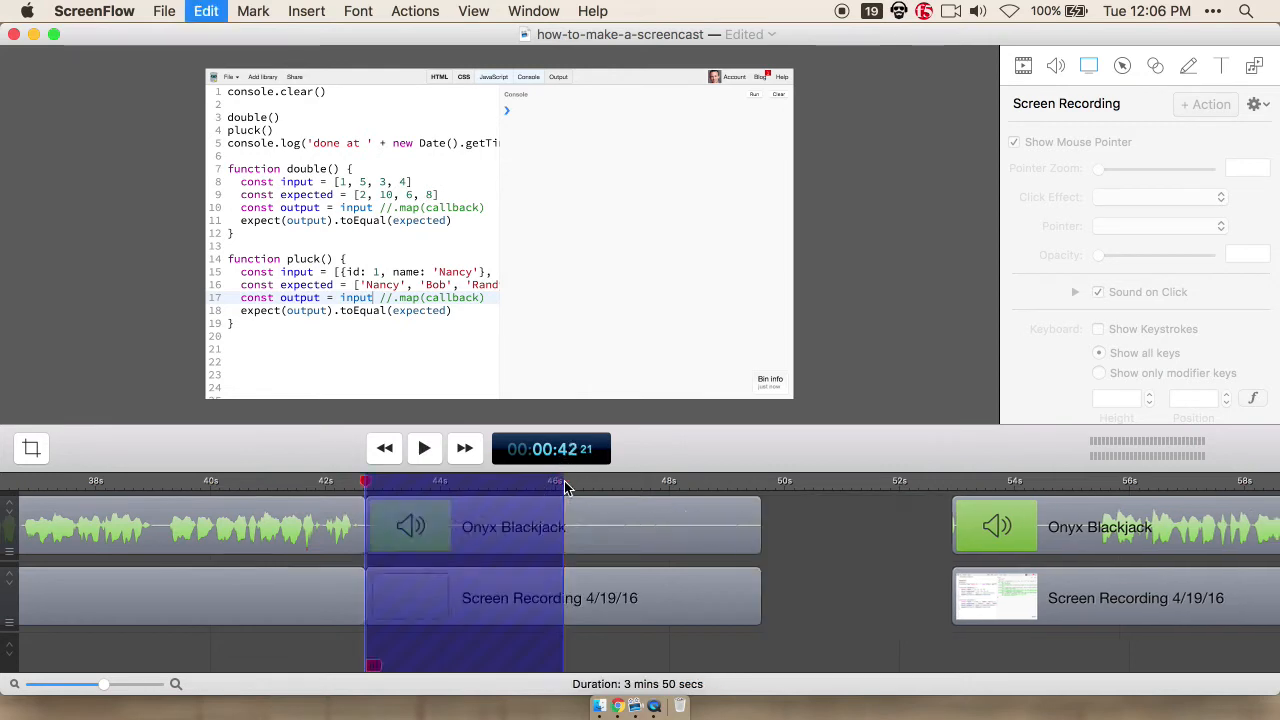
pyautogui.hotkey('shift', 'Left')
pyautogui.press('space')
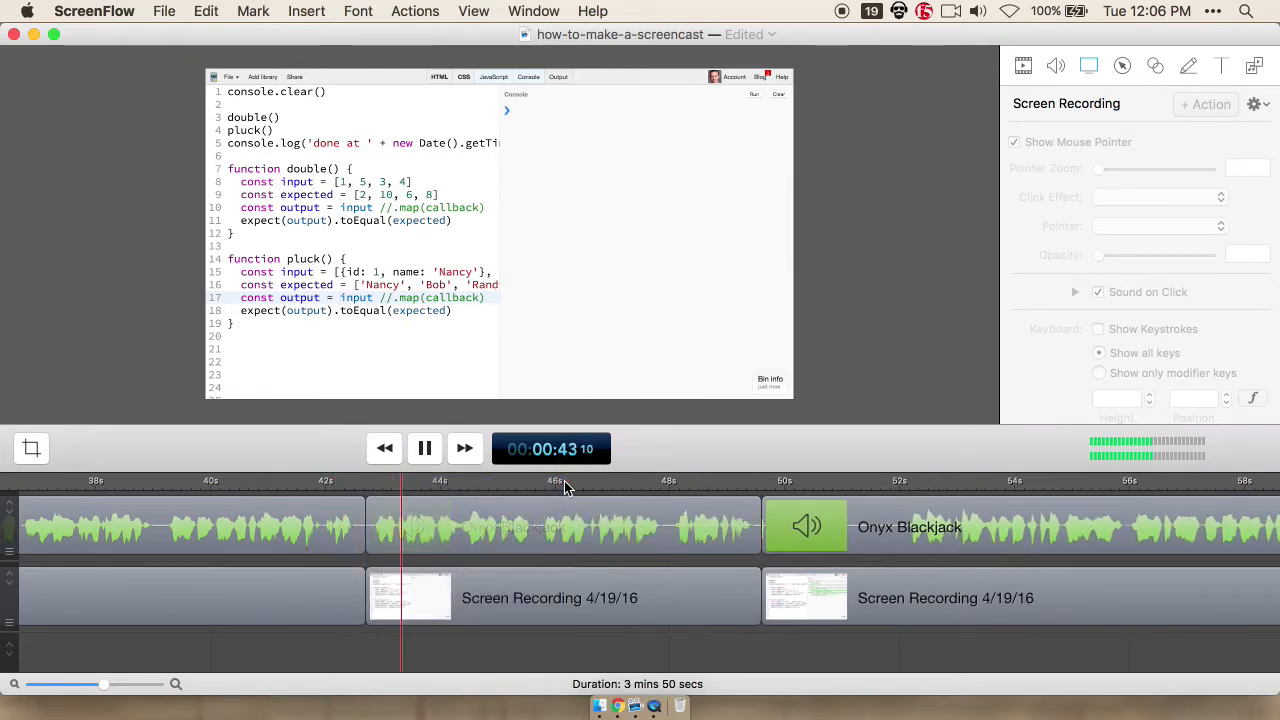
pyautogui.hscroll(3, 565, 541)
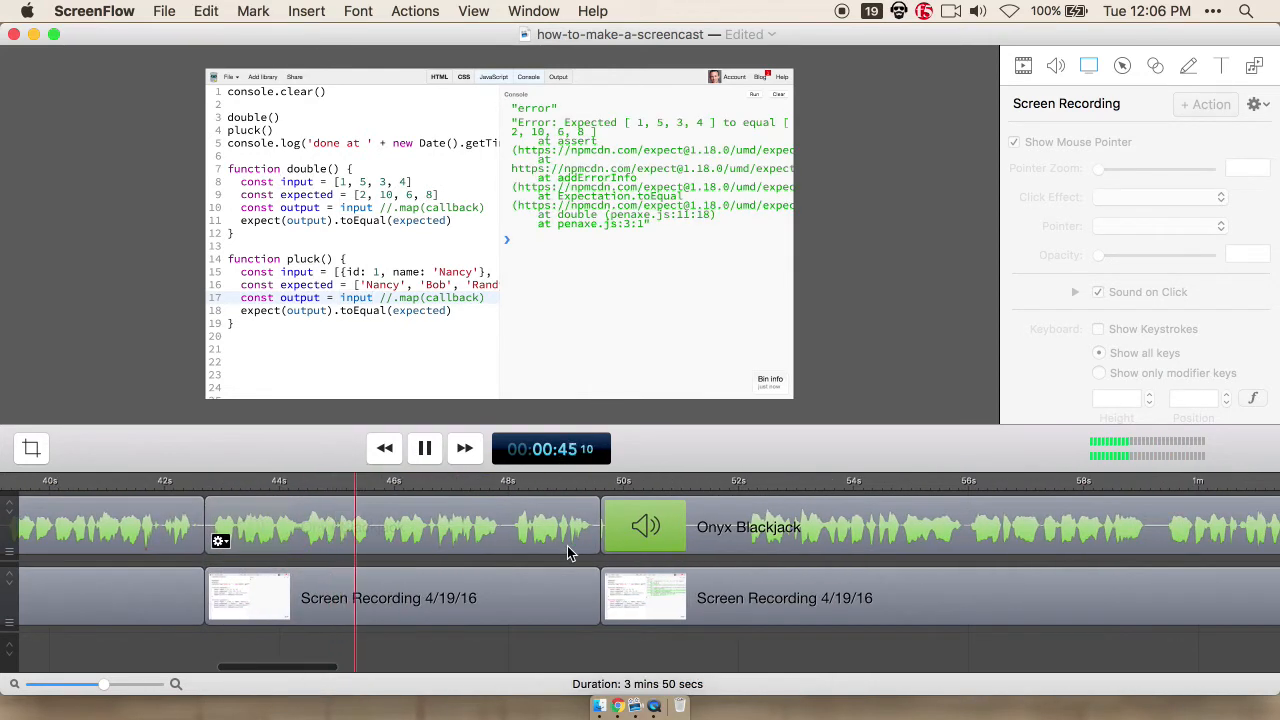
# Step: Play on to the next silence, ripple-delete it from just before 50 seconds to 00:00:52;02 on both tracks, and play back the cut
pyautogui.moveTo(230, 555)
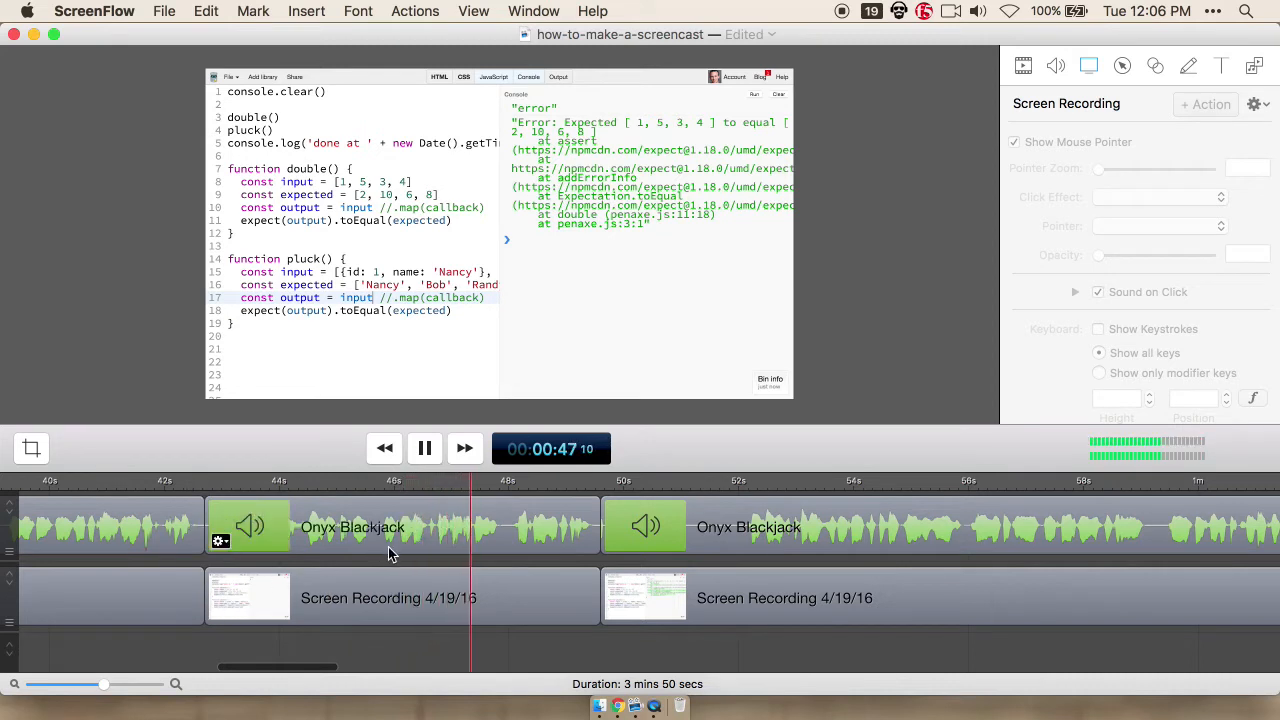
pyautogui.press('space')
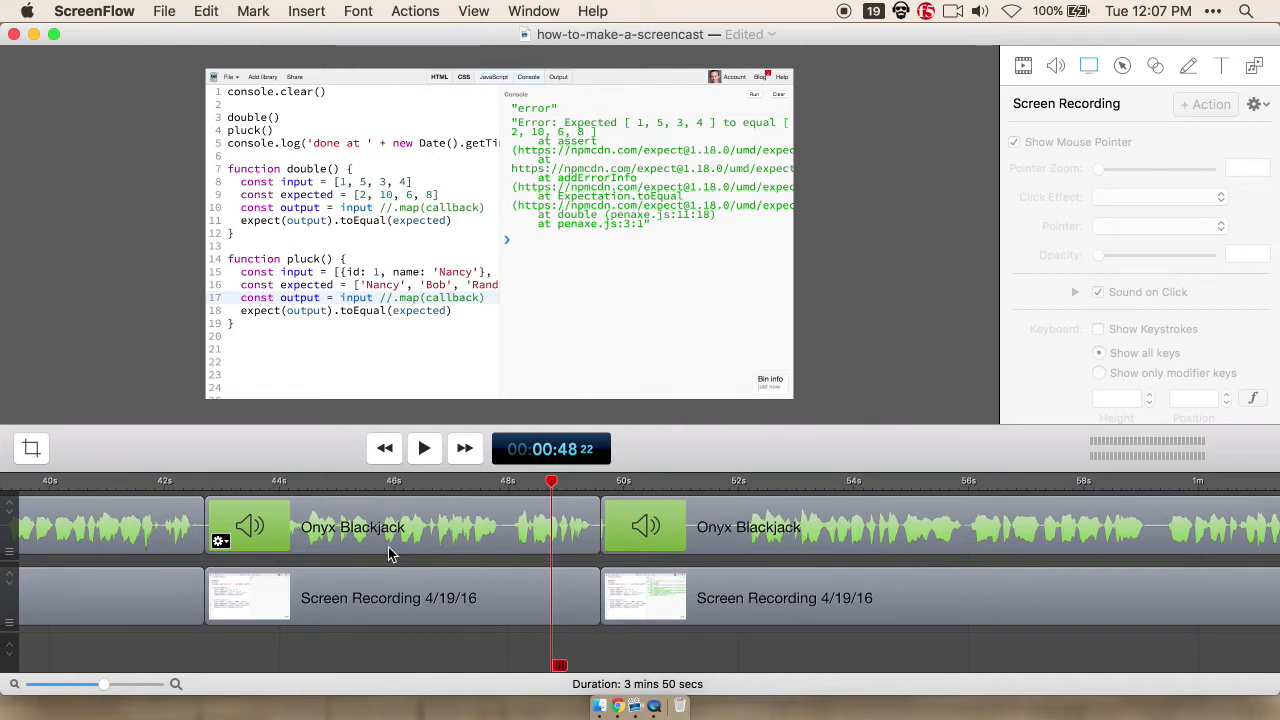
pyautogui.moveTo(379, 578)
pyautogui.press('space')
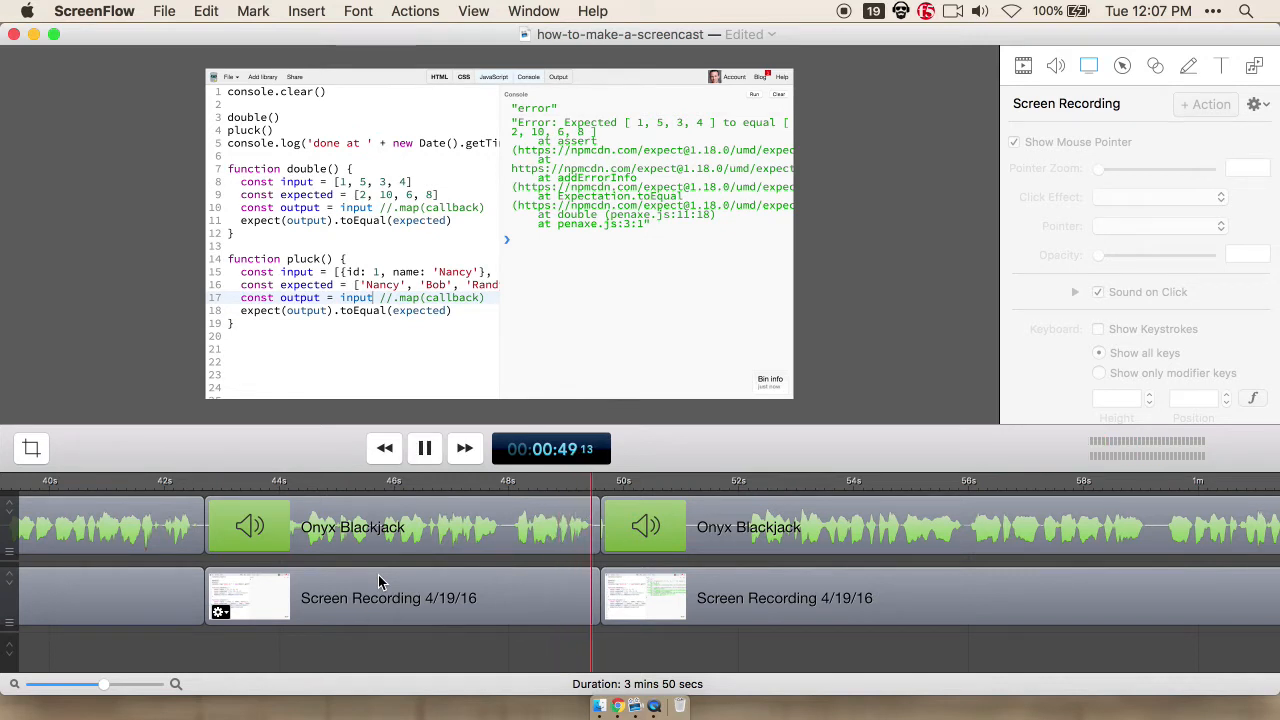
pyautogui.press('space')
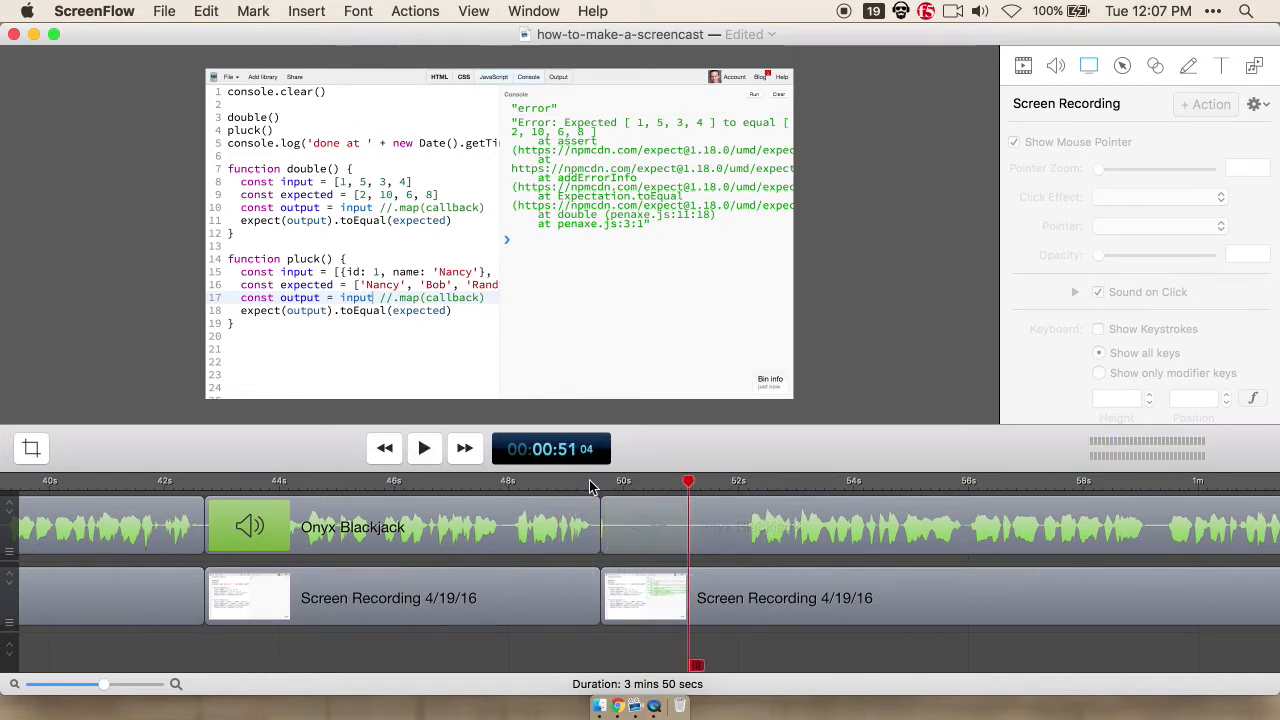
pyautogui.click(742, 484)
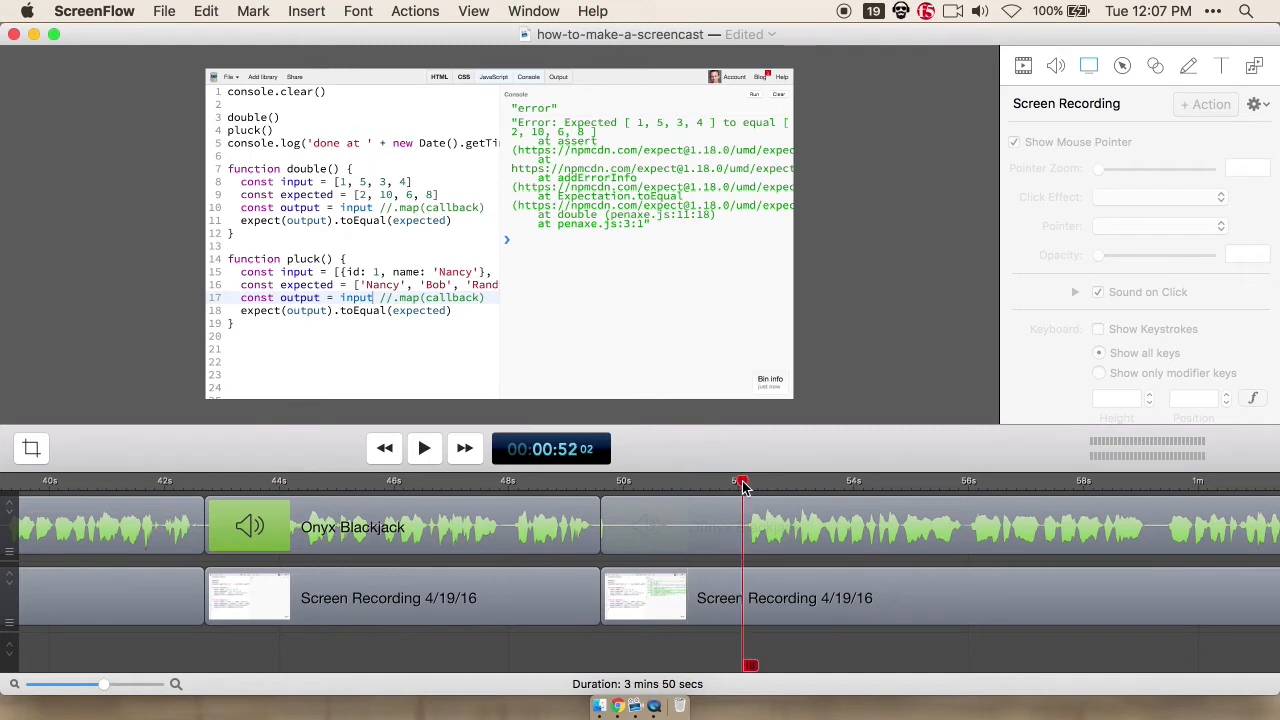
pyautogui.keyDown('shift'); pyautogui.click(589, 482); pyautogui.keyUp('shift')
pyautogui.press('super+BackSpace')
pyautogui.hotkey('shift', 'Left')
pyautogui.press('space')
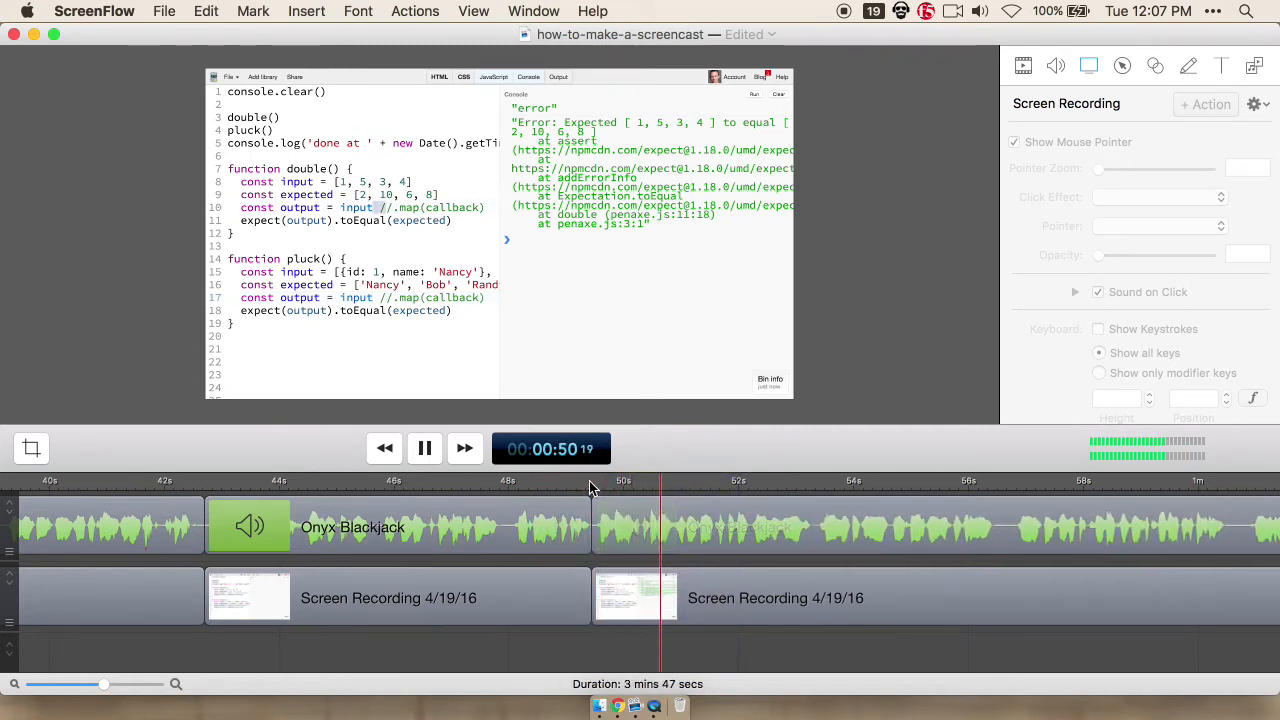
# Step: Play through the rest of the section and replay the narration from about 1m33s to pick out the passage that needs re-recording
pyautogui.hscroll(6, 640, 520)
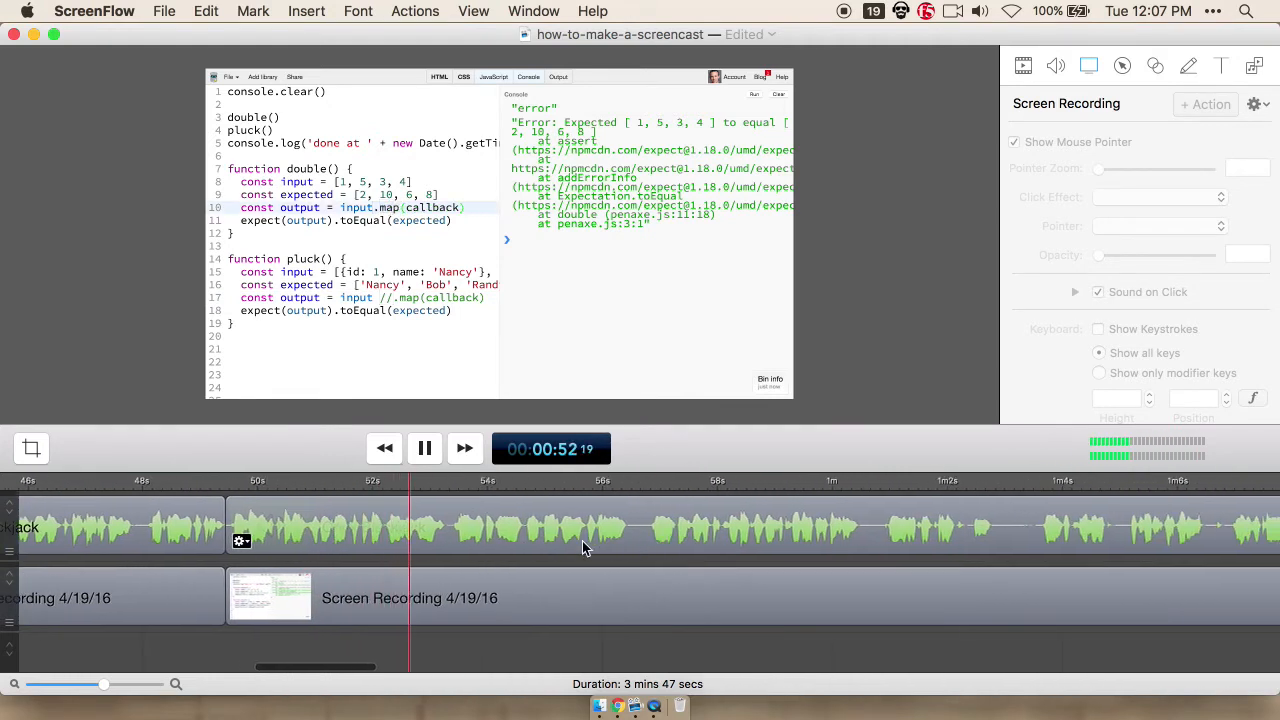
pyautogui.hscroll(1, 610, 540)
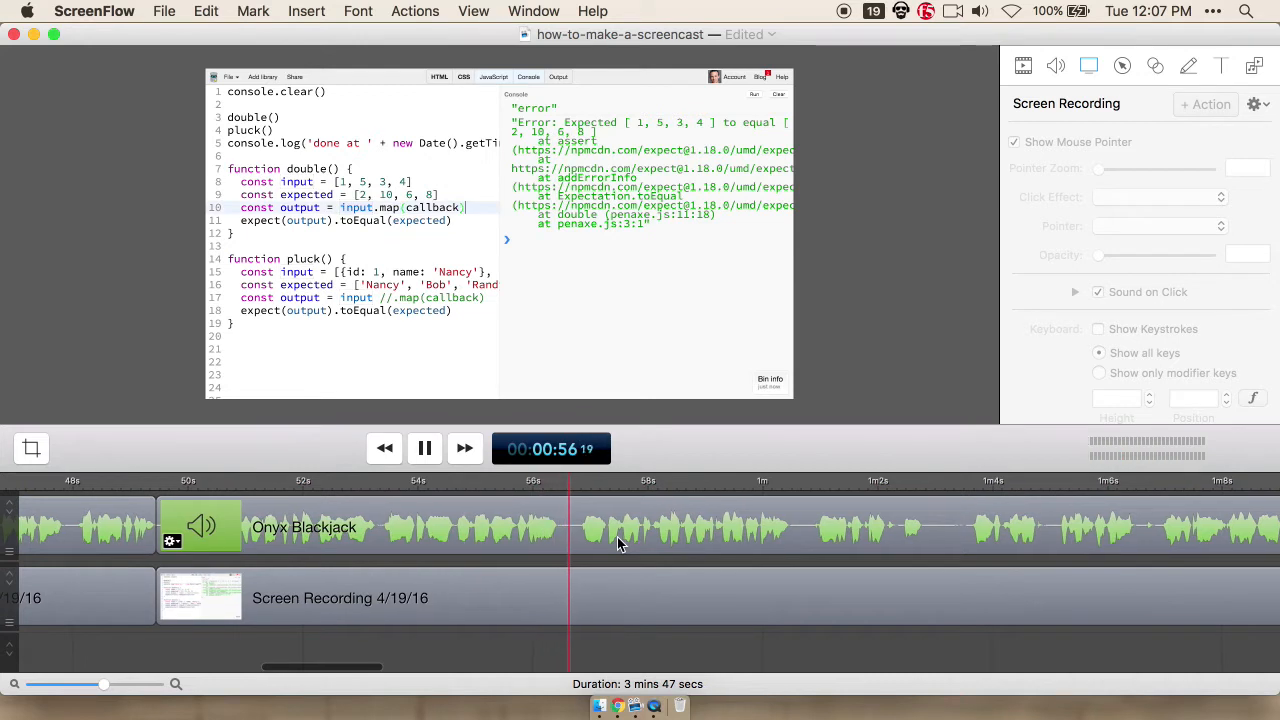
pyautogui.hscroll(6, 618, 543)
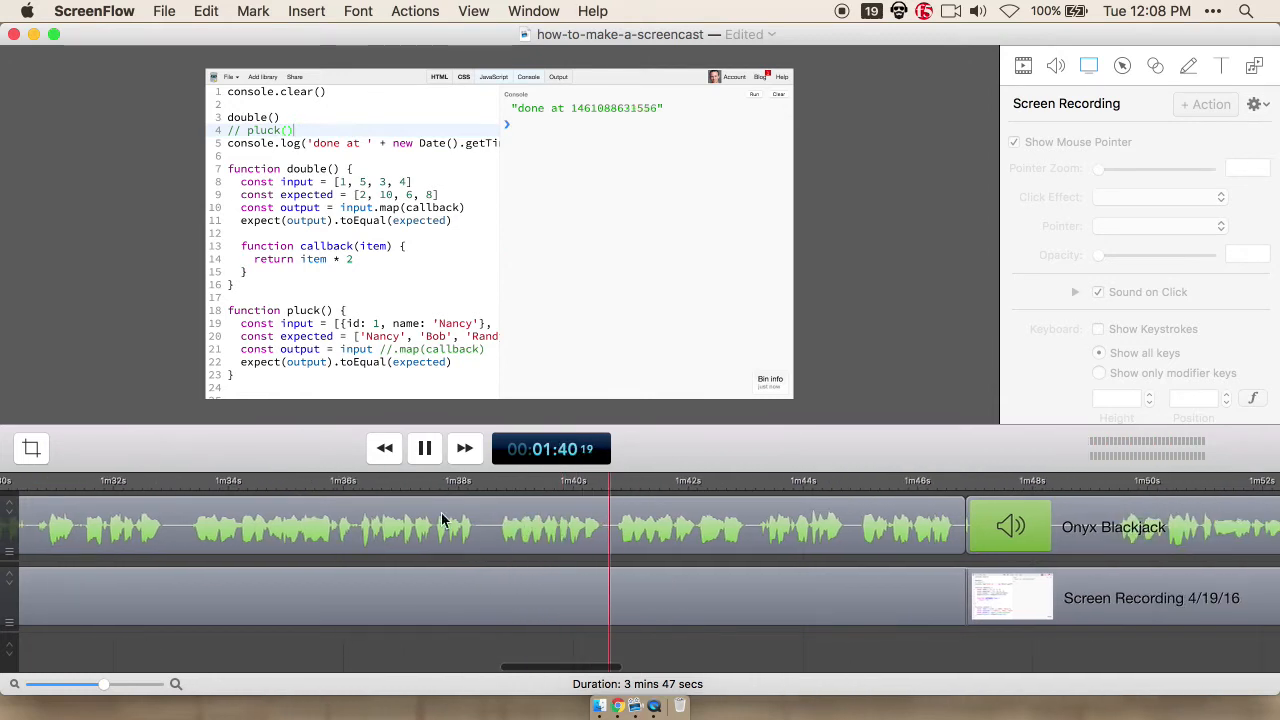
pyautogui.click(202, 486)
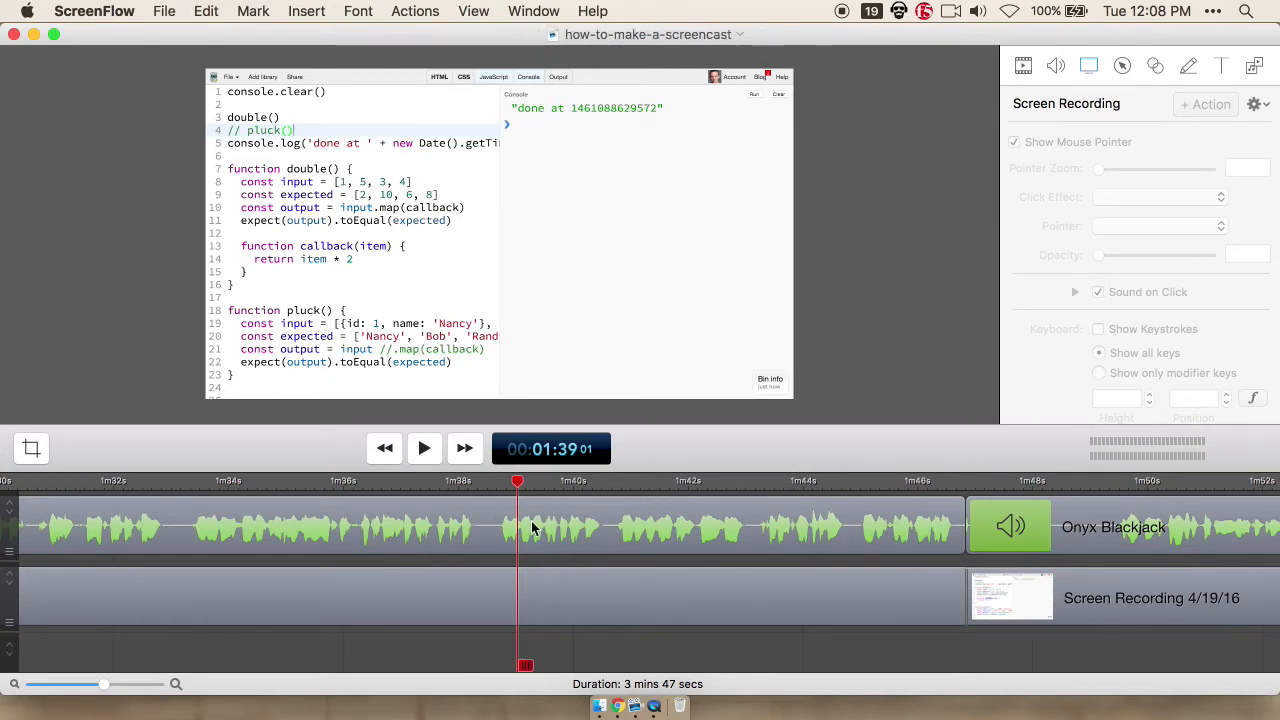
pyautogui.click(165, 484)
pyautogui.press('space')
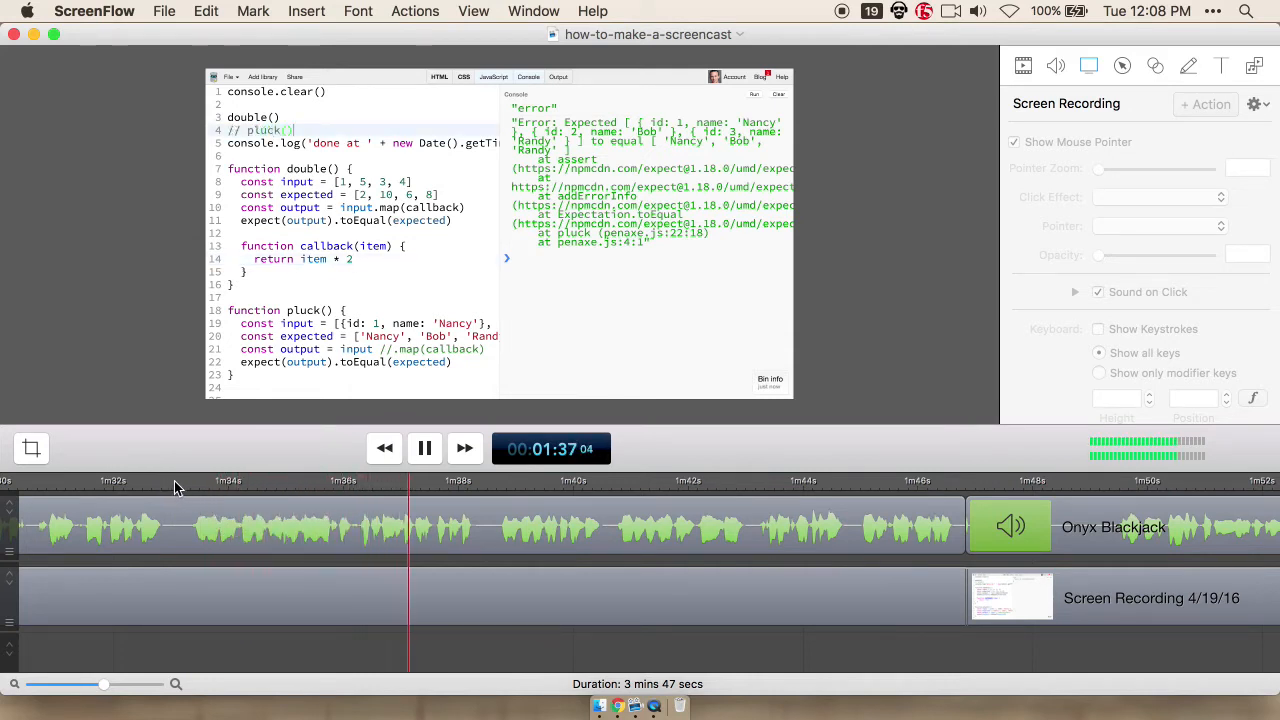
pyautogui.press('space')
# Step: Record a replacement narration, add the recording to the how-to-make-a-screencast document, and place its audio on a third track
pyautogui.press('ctrl+alt+super+s')
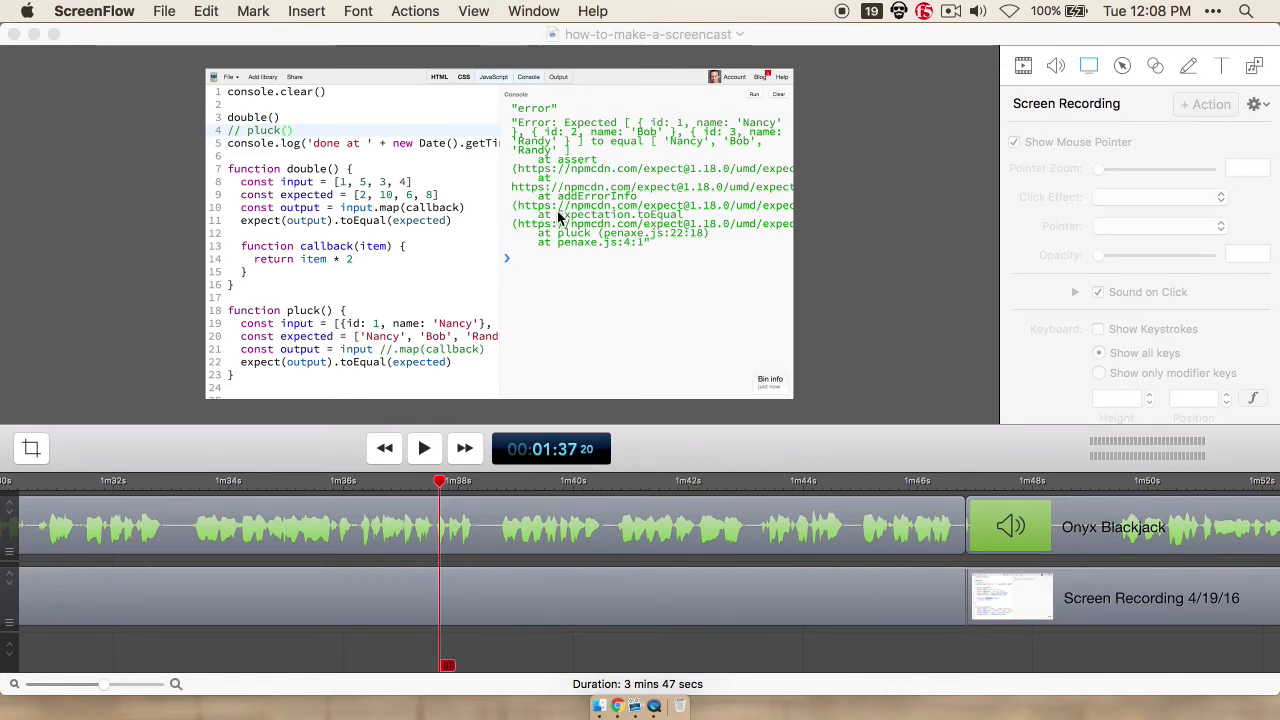
pyautogui.press('shift+super+2')
pyautogui.click(594, 288)
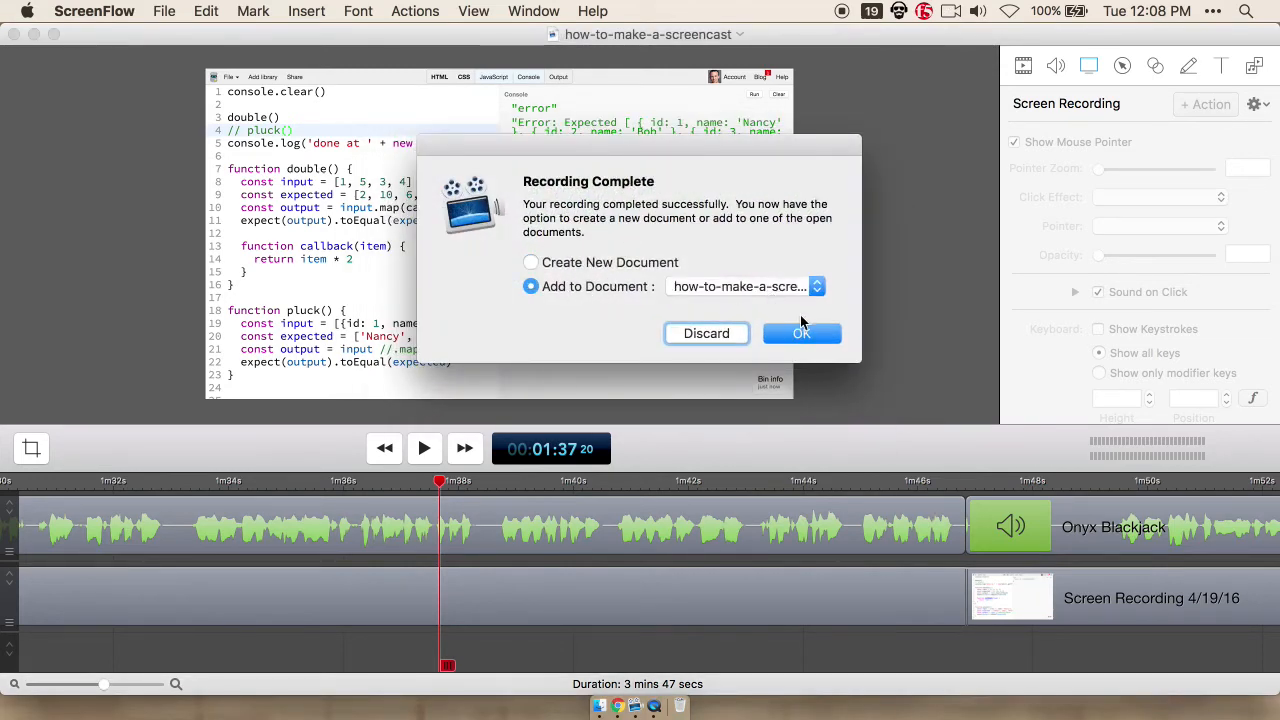
pyautogui.click(801, 330)
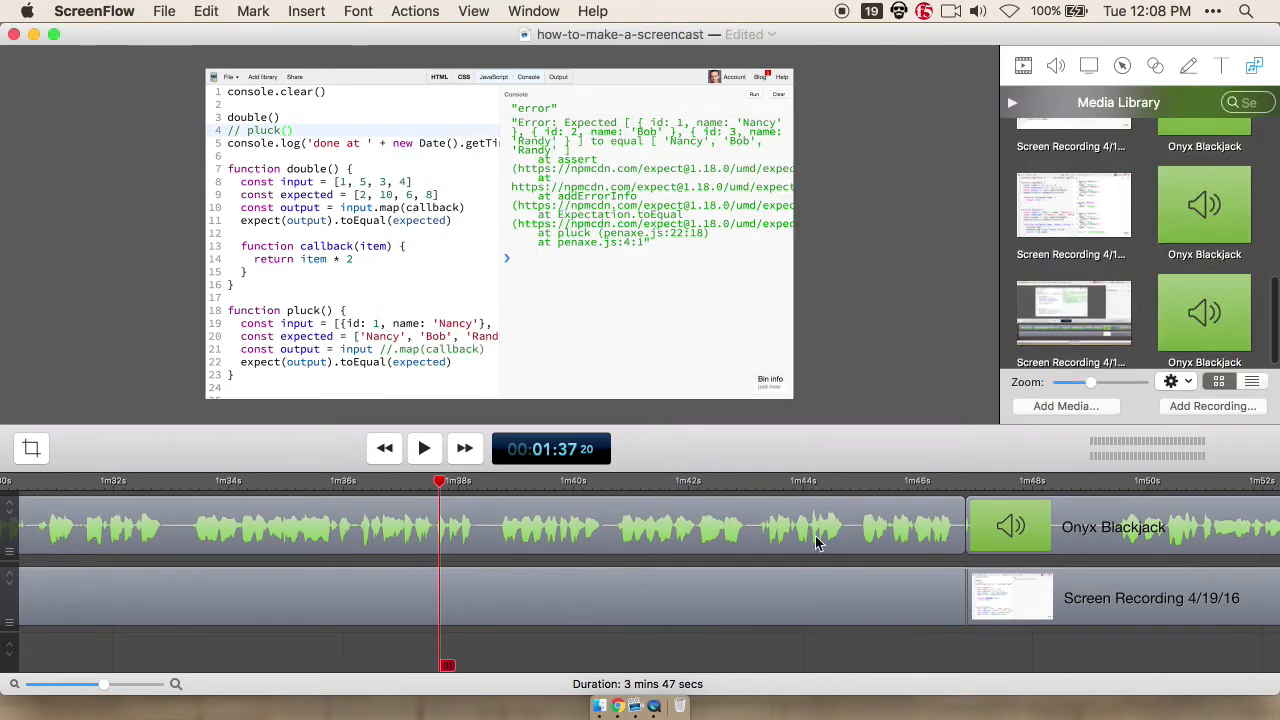
pyautogui.moveTo(1180, 300); pyautogui.dragTo(320, 650)
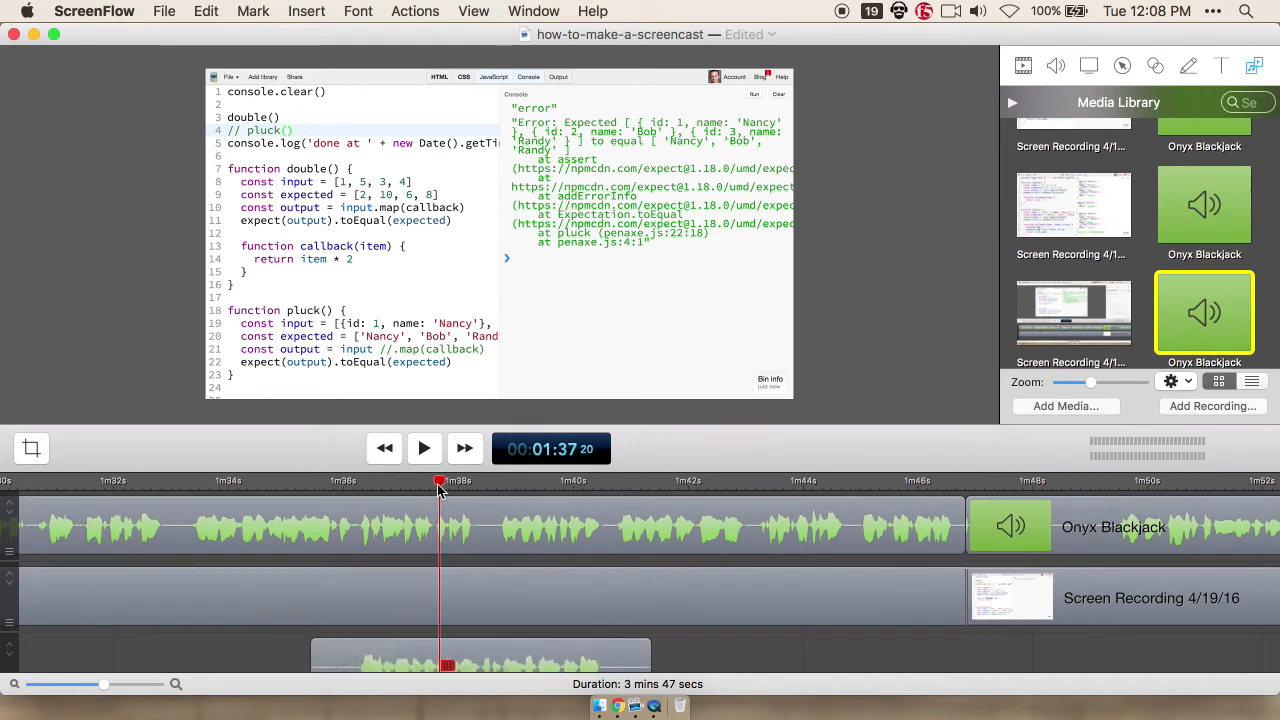
# Step: Enable Smooth Volume Levels and Mix Input to Mono for the new narration clip and shift it to start at about 1m40s
pyautogui.click(387, 668)
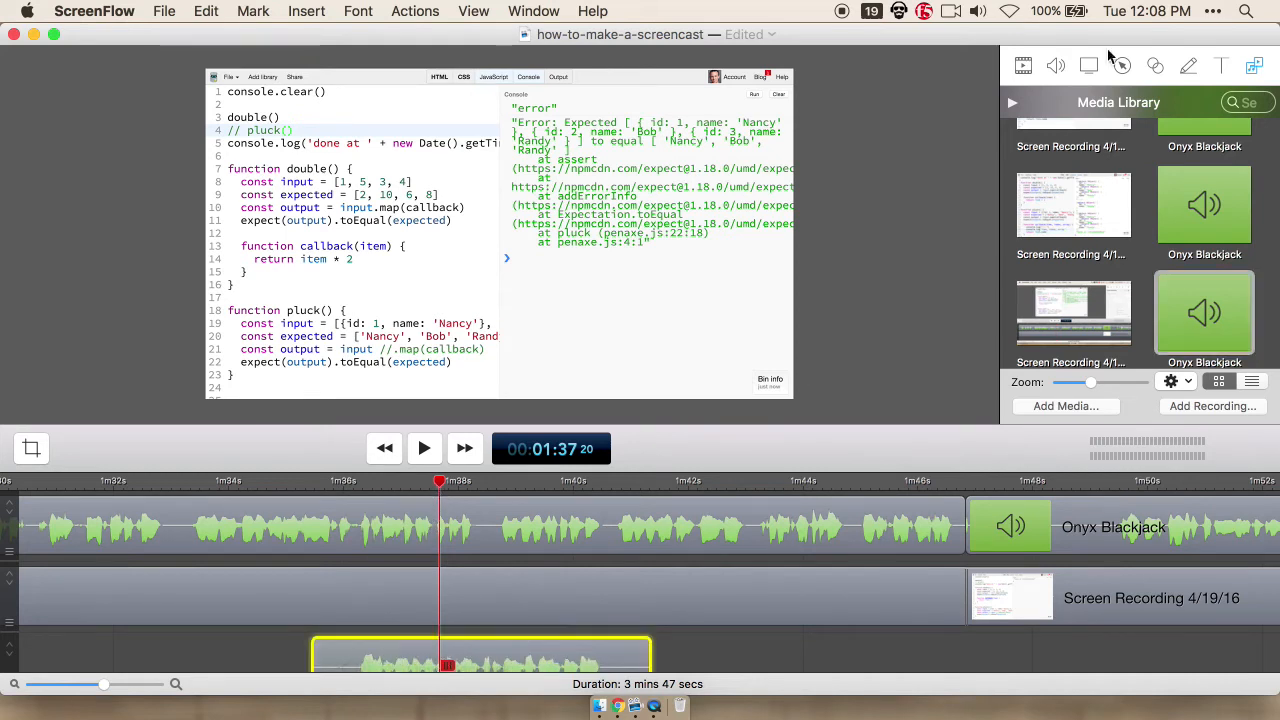
pyautogui.click(1055, 66)
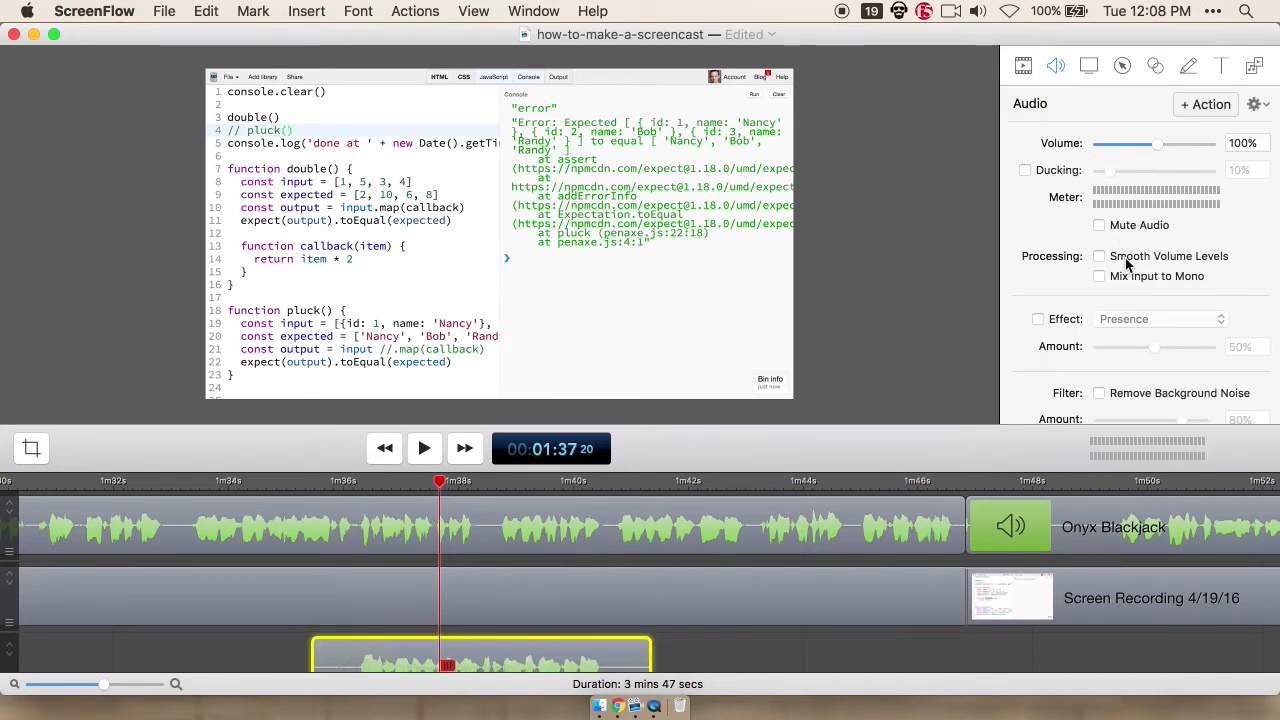
pyautogui.click(534, 578)
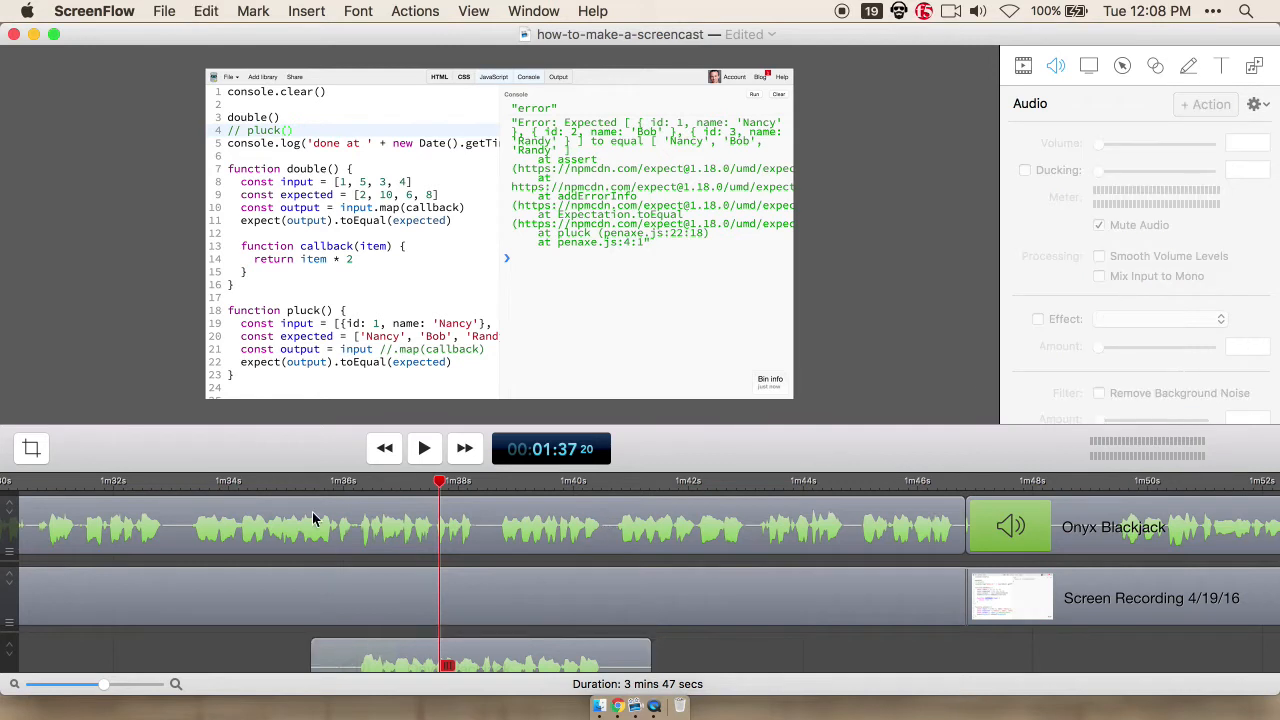
pyautogui.moveTo(376, 645); pyautogui.dragTo(639, 643)
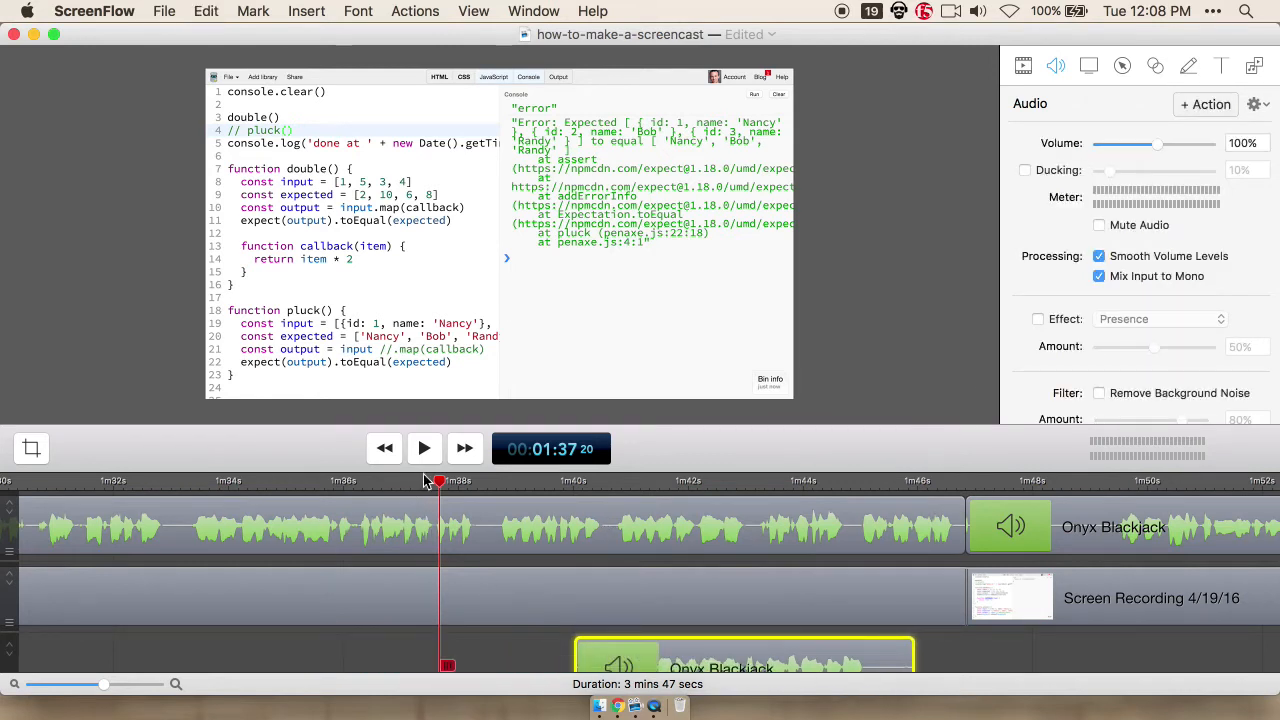
# Step: Find the pause before the flawed sentence and split the original narration clip at 00:01:33;03
pyautogui.moveTo(441, 483); pyautogui.dragTo(140, 505)
pyautogui.press('space')
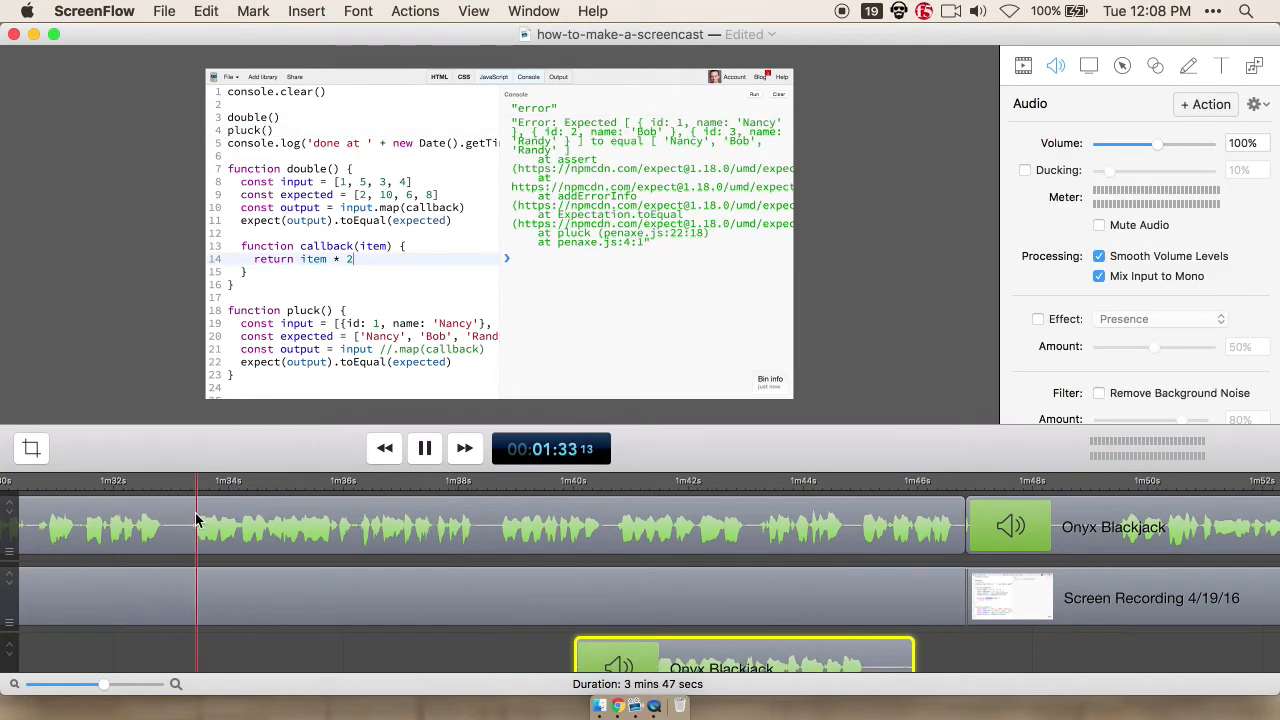
pyautogui.press('space')
pyautogui.click(176, 487)
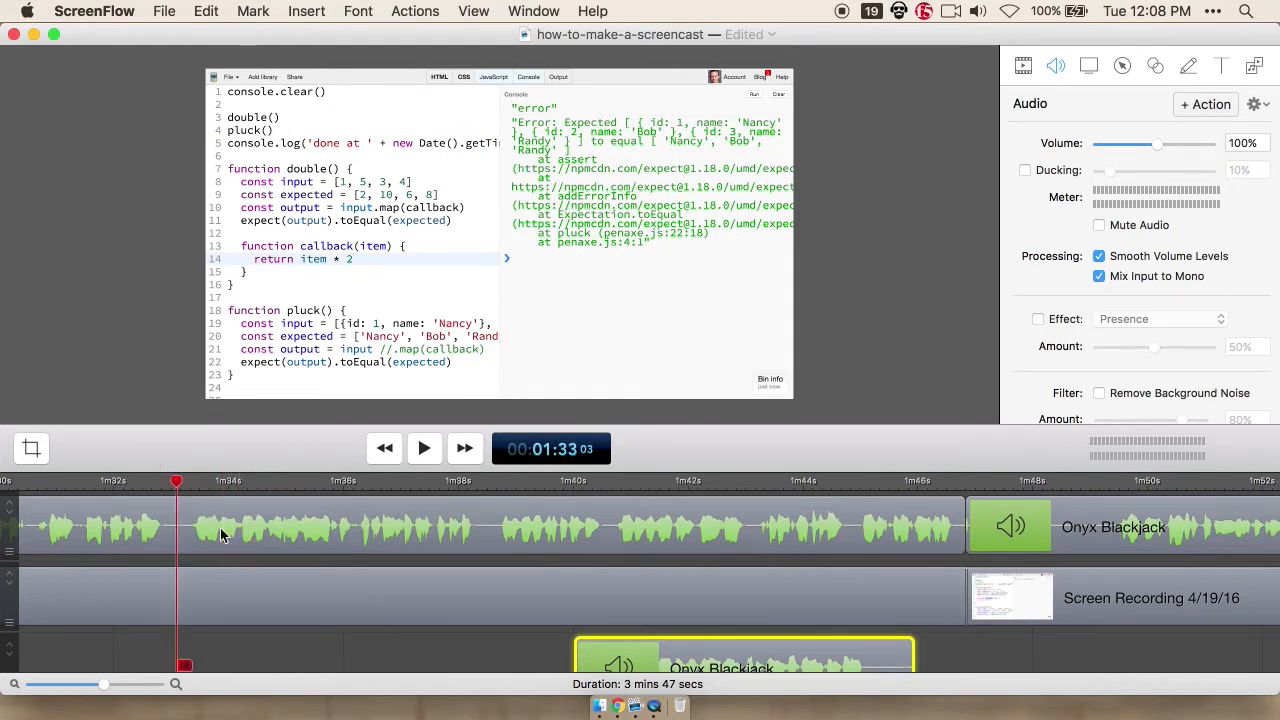
pyautogui.click(224, 534)
pyautogui.press('t')
# Step: Play to the end of the flawed sentence, split the narration at 00:01:38;13, and delete the section between the two splits without rippling
pyautogui.click(298, 521)
pyautogui.press('space')
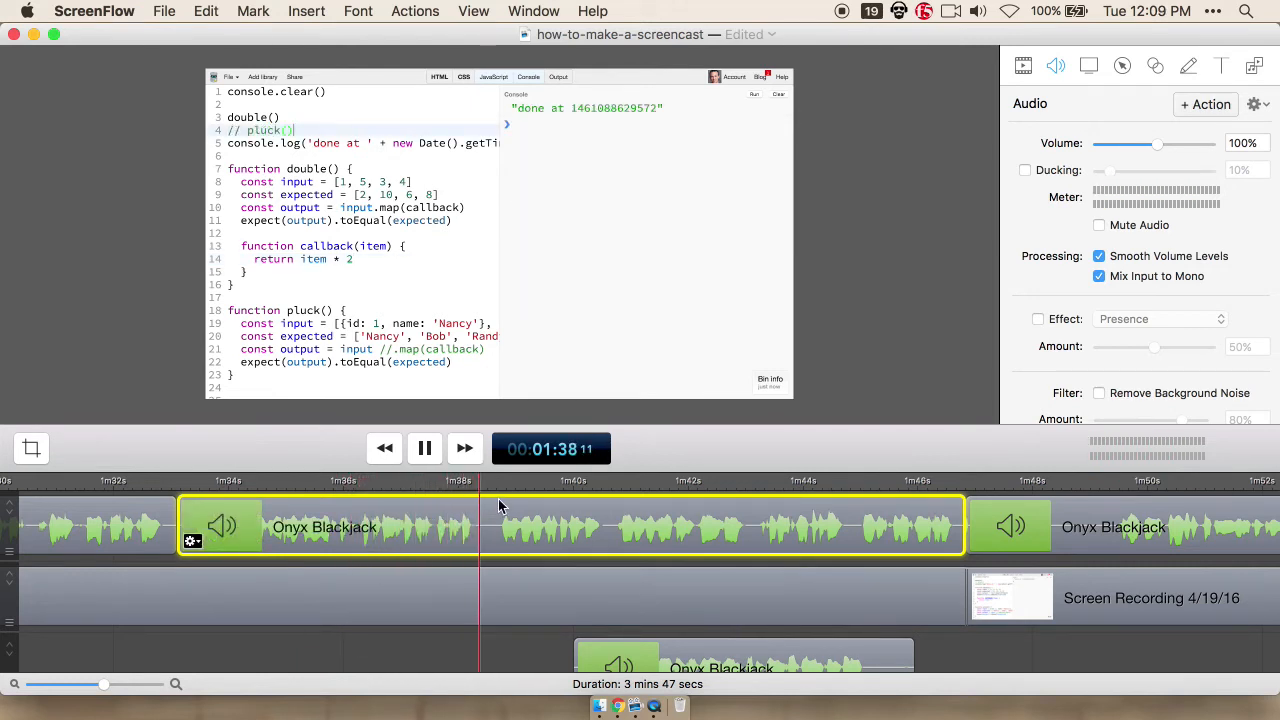
pyautogui.press('space')
pyautogui.press('t')
pyautogui.press('Delete')
pyautogui.click(660, 645)
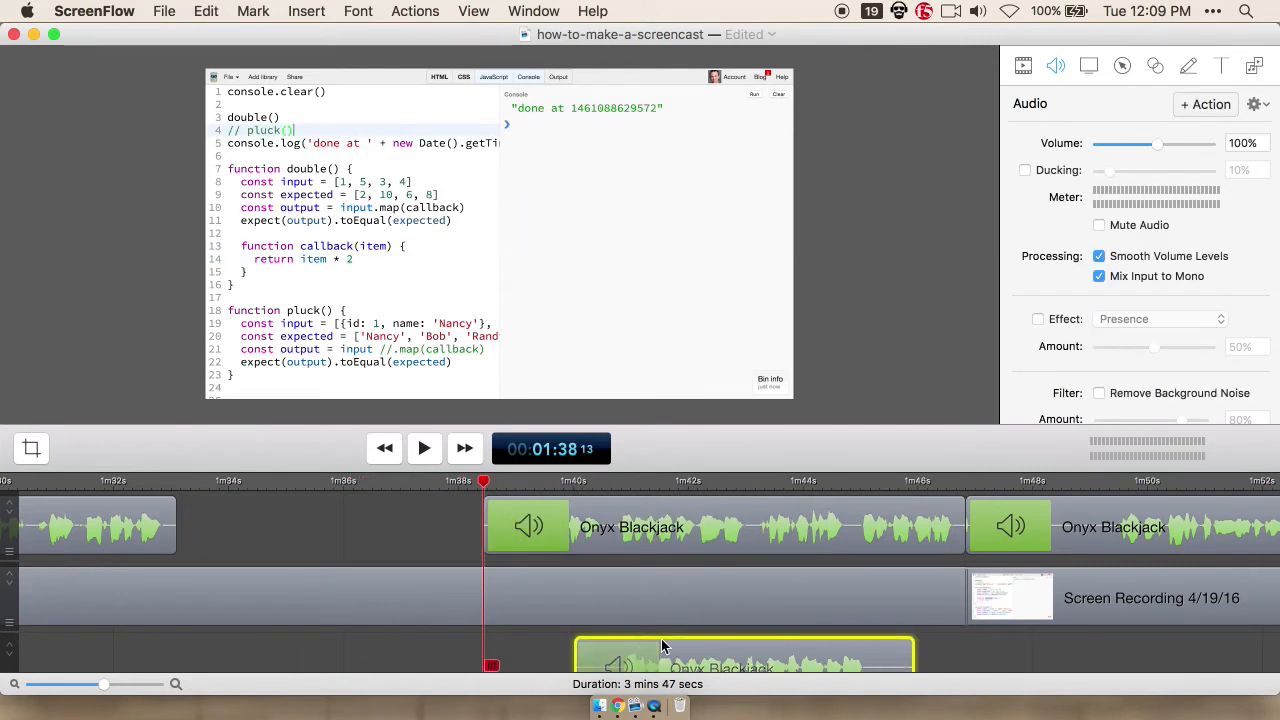
pyautogui.moveTo(686, 651); pyautogui.dragTo(305, 537)
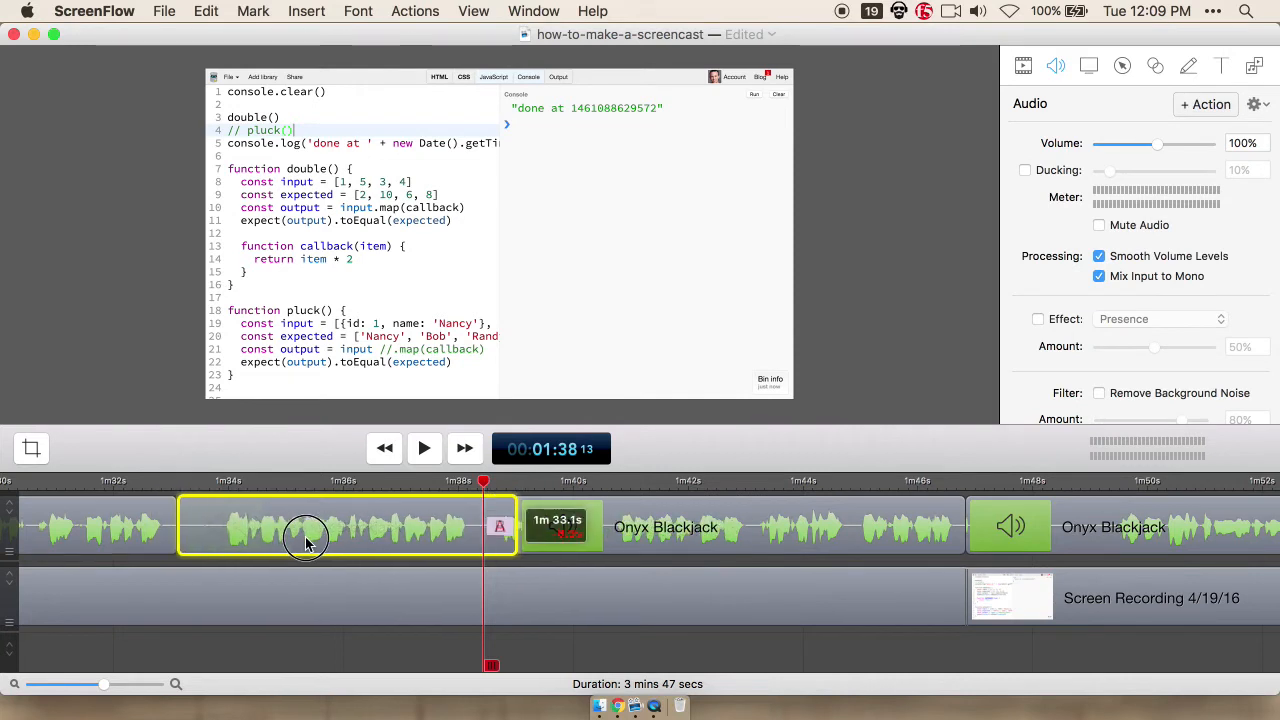
pyautogui.press('super+z')
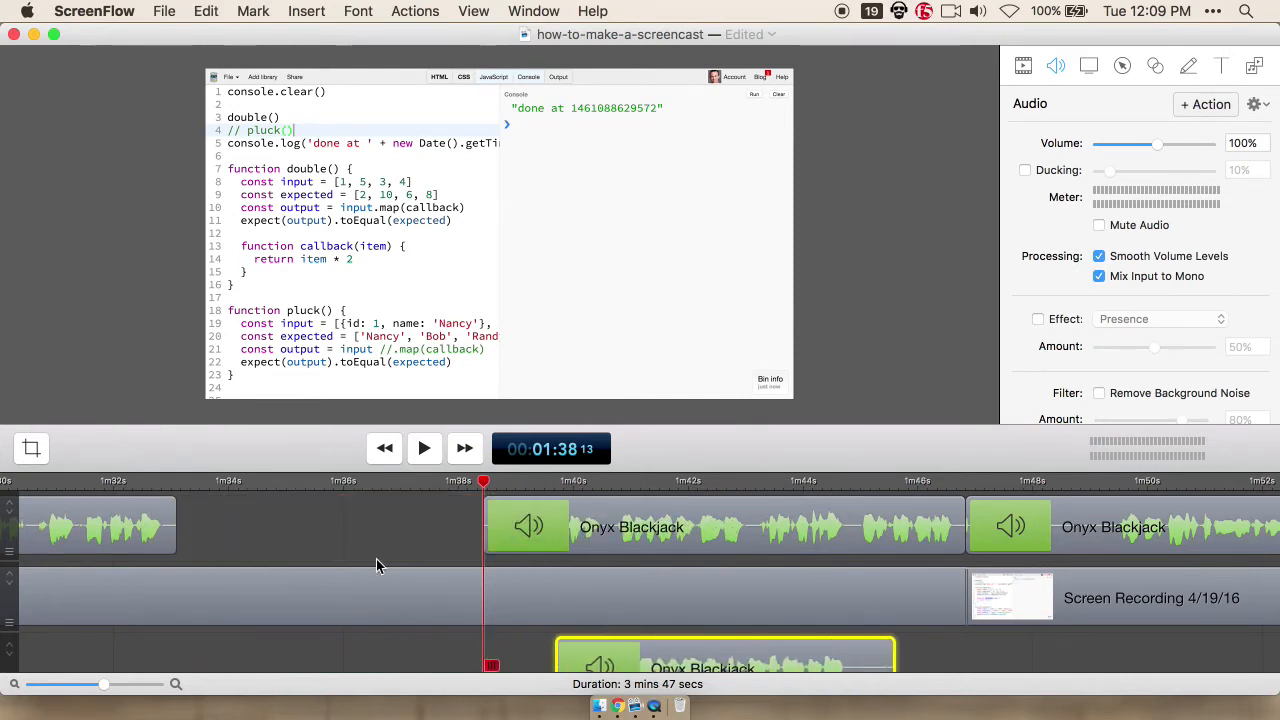
# Step: Trim the new narration's lead-in silence at 00:01:40;22 and place the clip in the gap at 1m 33.1s on the audio track
pyautogui.click(617, 486)
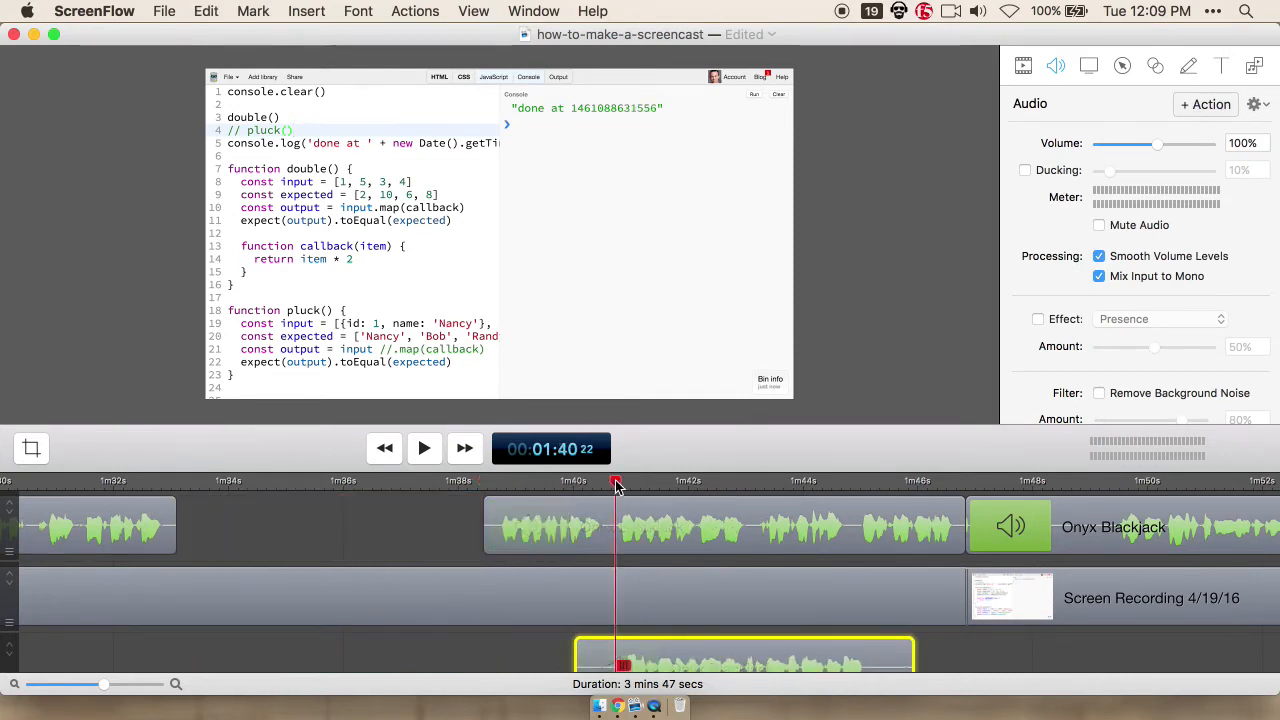
pyautogui.moveTo(592, 648); pyautogui.dragTo(238, 520)
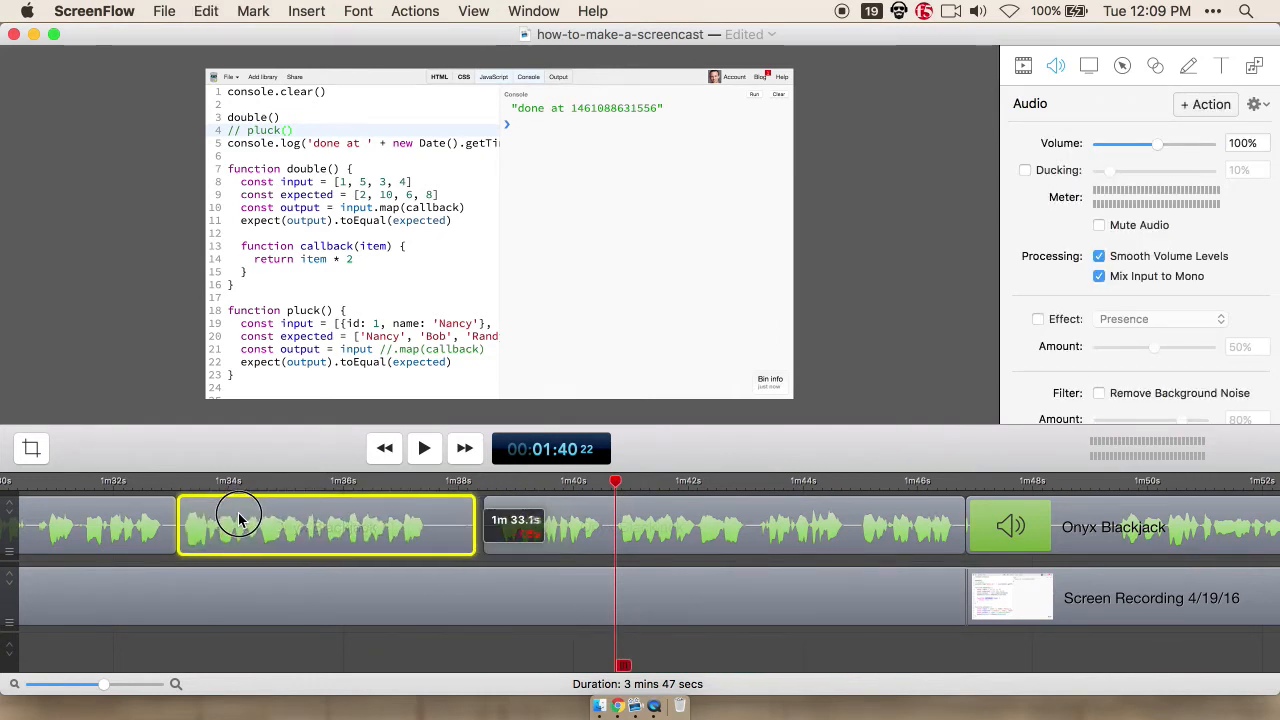
# Step: Split the inserted narration clip at 00:01:37;15 and delete its silent tail
pyautogui.click(437, 483)
pyautogui.press('Left')
pyautogui.press('t')
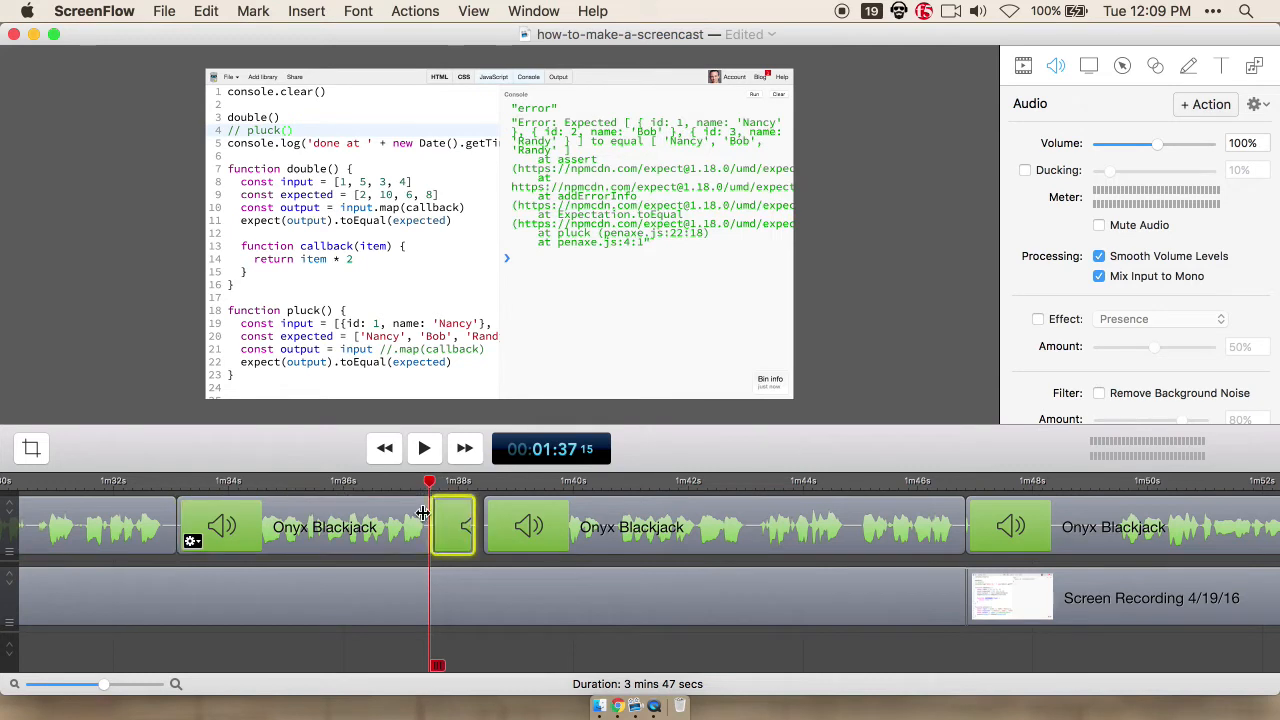
pyautogui.press('BackSpace')
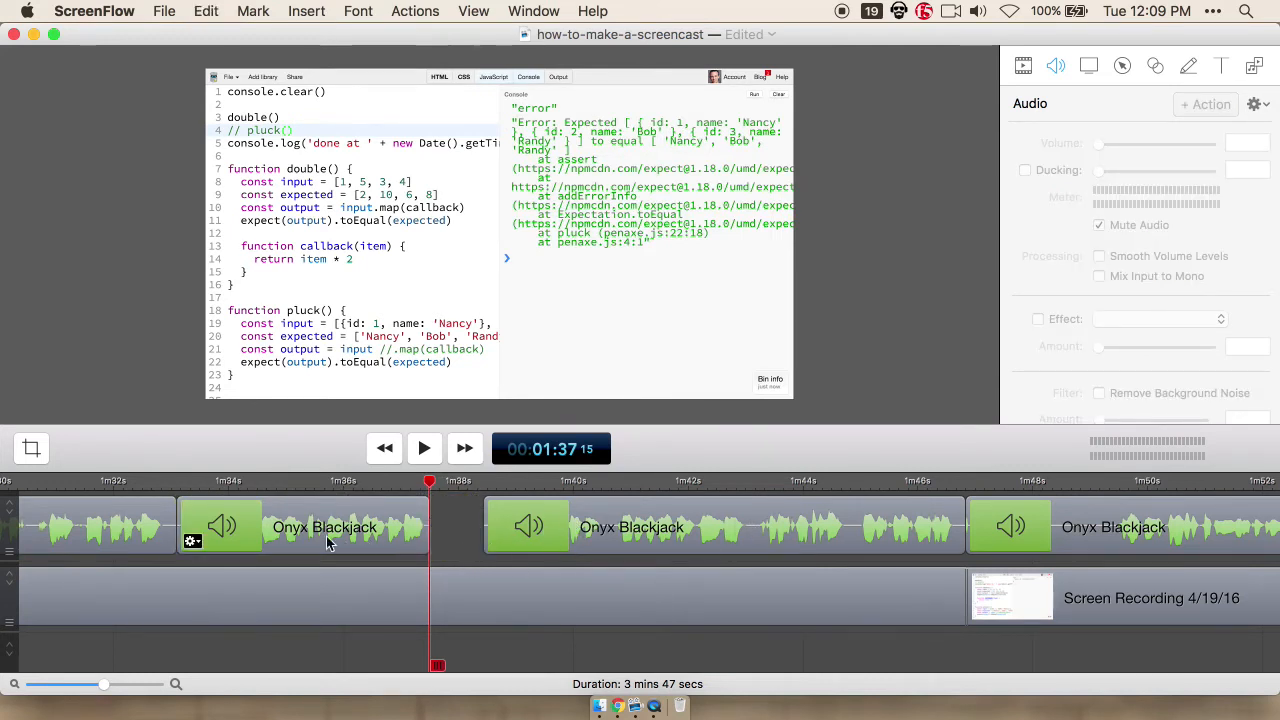
# Step: Split the screen recording clip at 00:01:31;11, ahead of the replaced narration
pyautogui.hscroll(1, 298, 550)
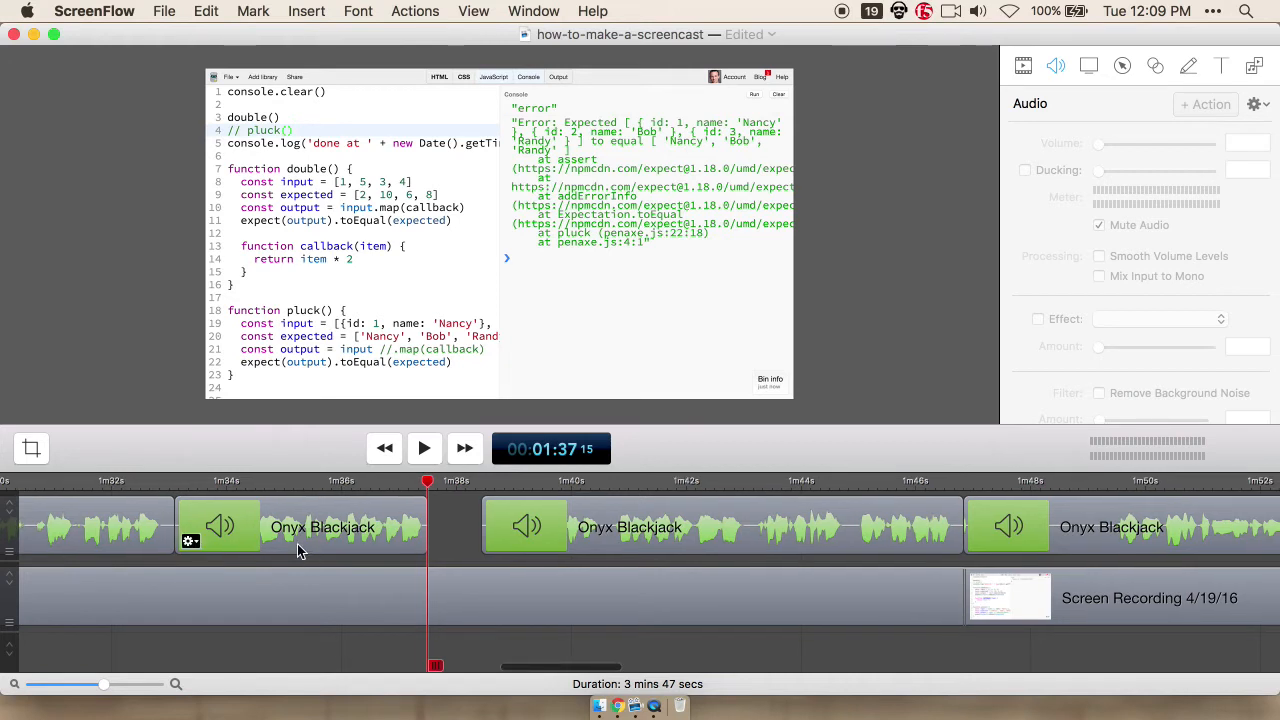
pyautogui.moveTo(110, 485); pyautogui.dragTo(75, 485)
pyautogui.click(141, 602)
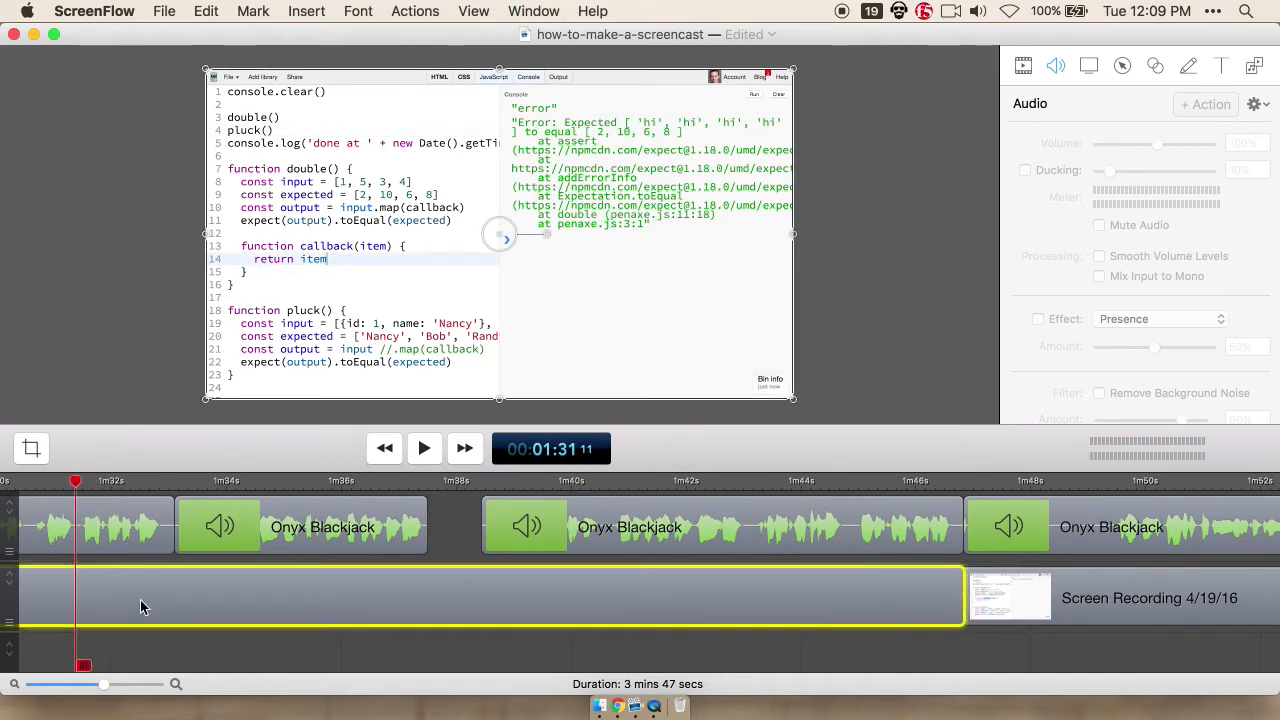
pyautogui.press('t')
# Step: Trim the silent lead-in of the narration clip after the inserted one and butt it directly against the inserted clip's end
pyautogui.click(590, 480)
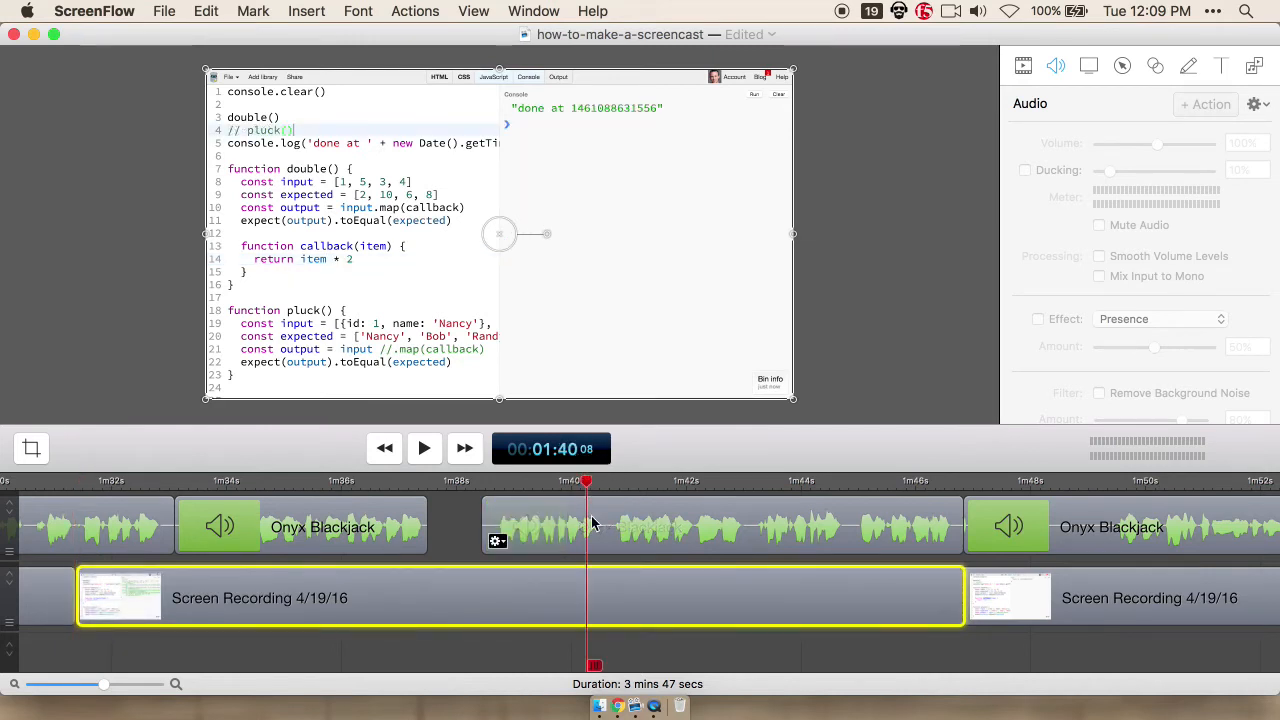
pyautogui.moveTo(610, 527); pyautogui.dragTo(558, 524)
pyautogui.click(447, 482)
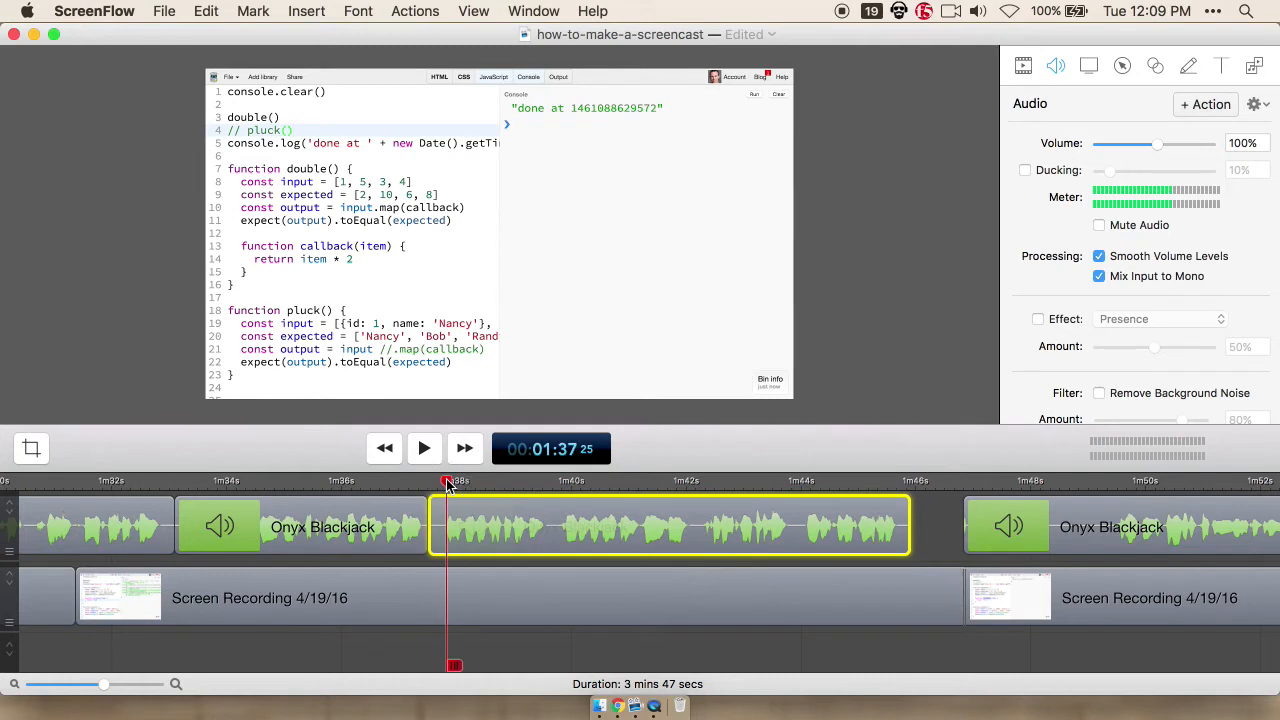
pyautogui.press('t')
pyautogui.press('BackSpace')
pyautogui.moveTo(486, 531); pyautogui.dragTo(474, 531)
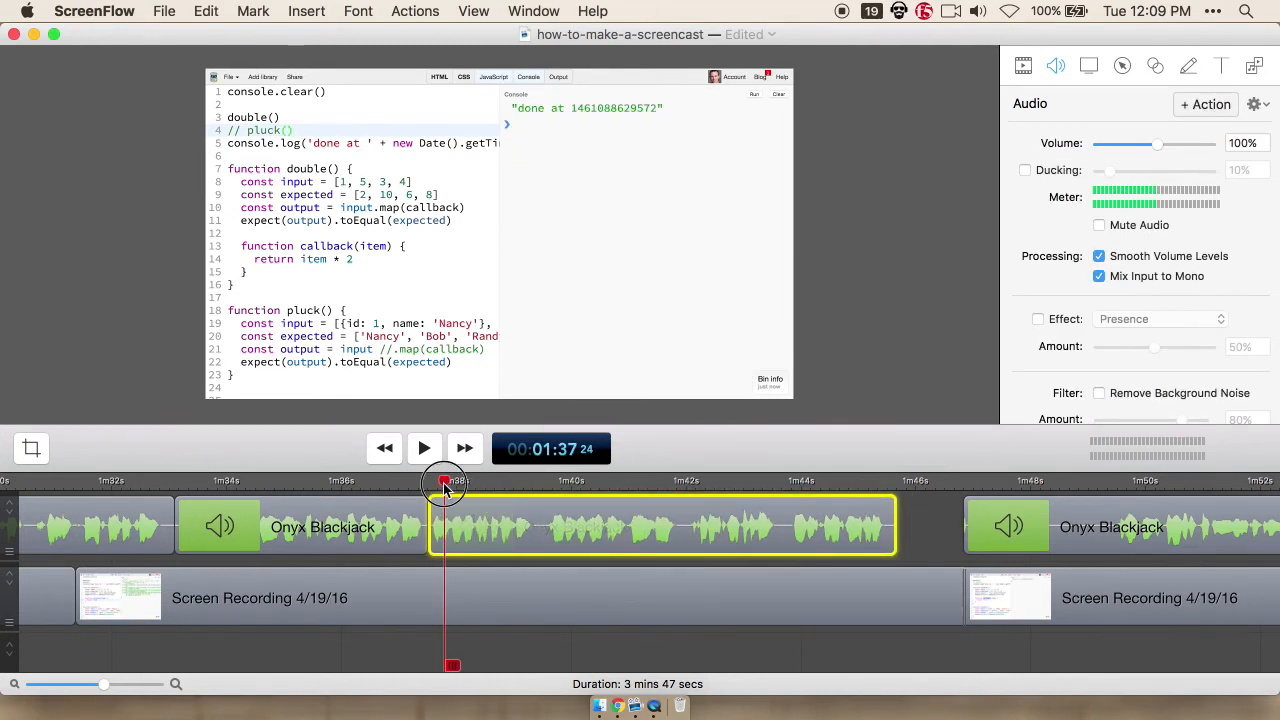
# Step: Split the screen recording clip at 00:01:39;03, beneath the shifted narration
pyautogui.moveTo(472, 485); pyautogui.dragTo(518, 484)
pyautogui.click(563, 630)
pyautogui.press('t')
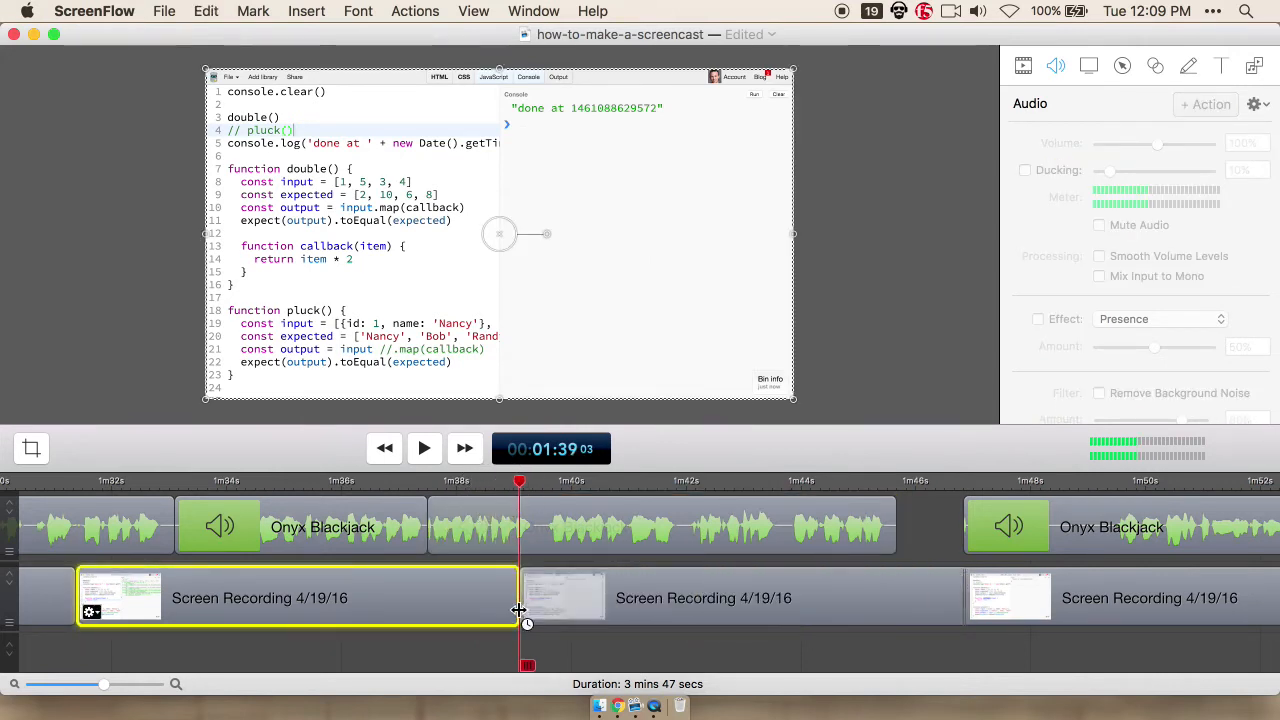
# Step: Align the following screen recording clip's end with the narration, speed up the preceding segment to fit against it, and play back from 00:01:29;14
pyautogui.moveTo(513, 608); pyautogui.dragTo(428, 596)
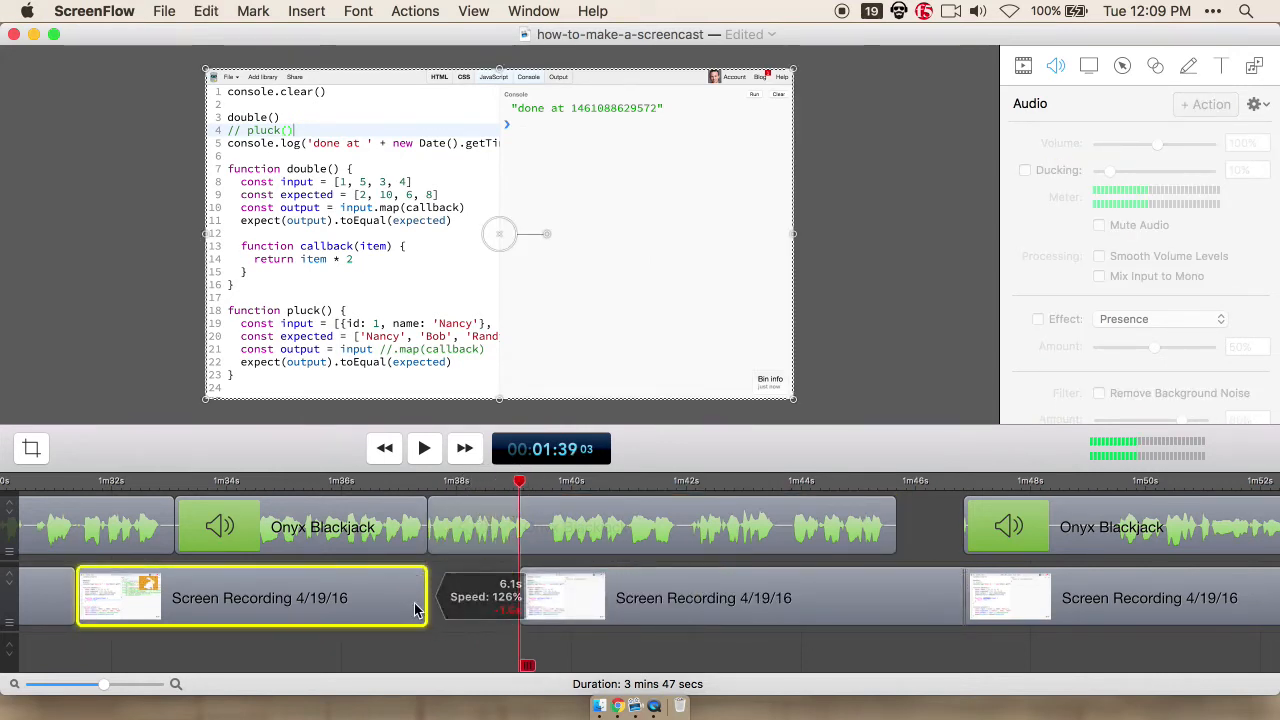
pyautogui.click(687, 592)
pyautogui.moveTo(687, 592); pyautogui.dragTo(630, 588)
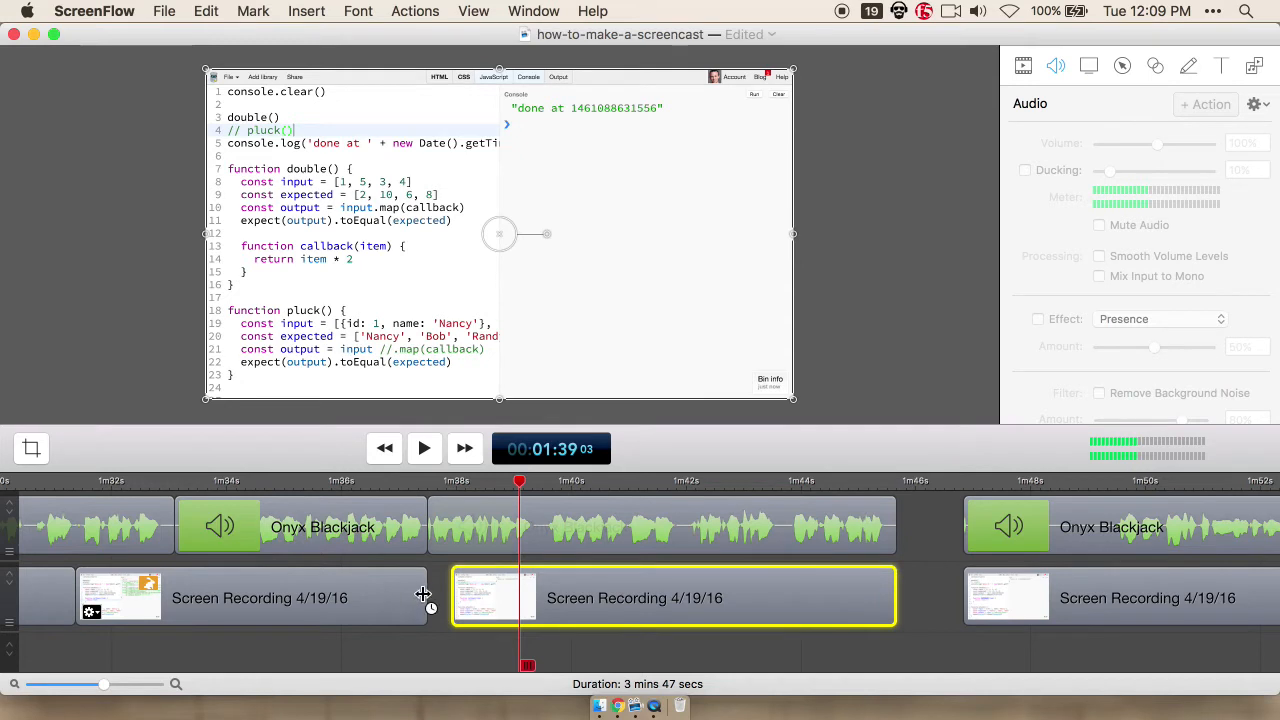
pyautogui.moveTo(423, 595); pyautogui.dragTo(450, 596)
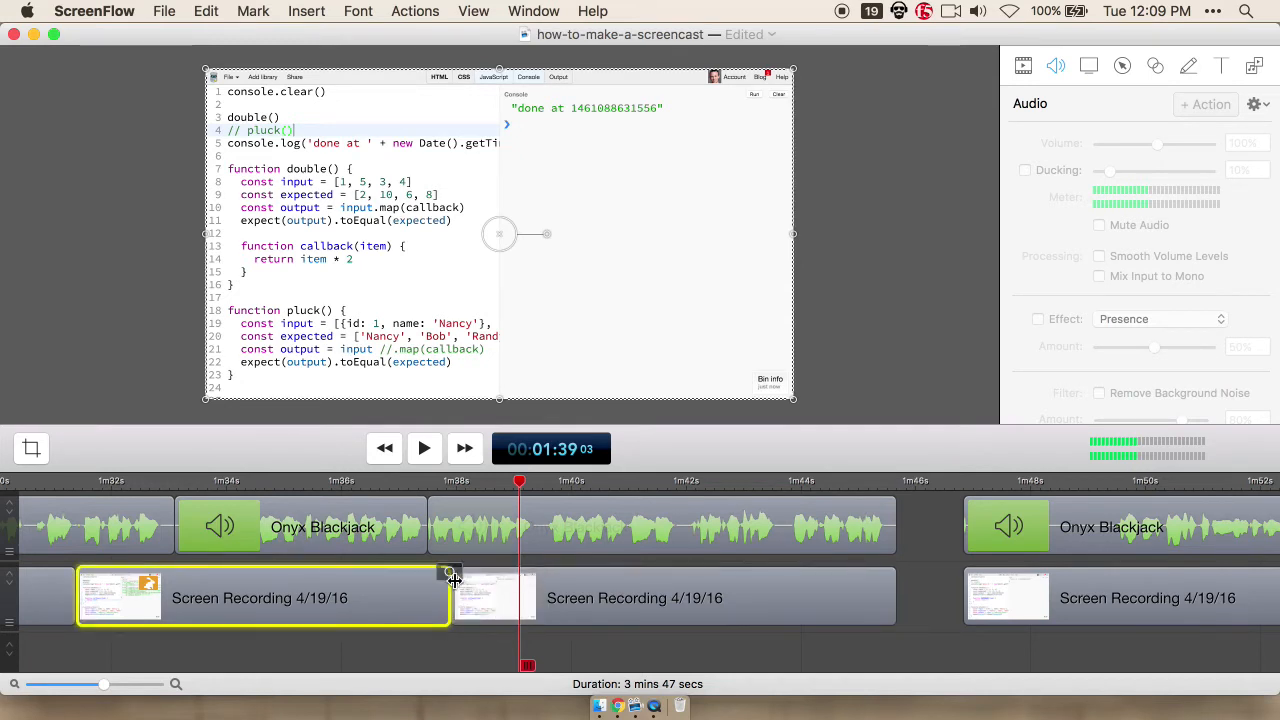
pyautogui.hscroll(-5, 424, 598)
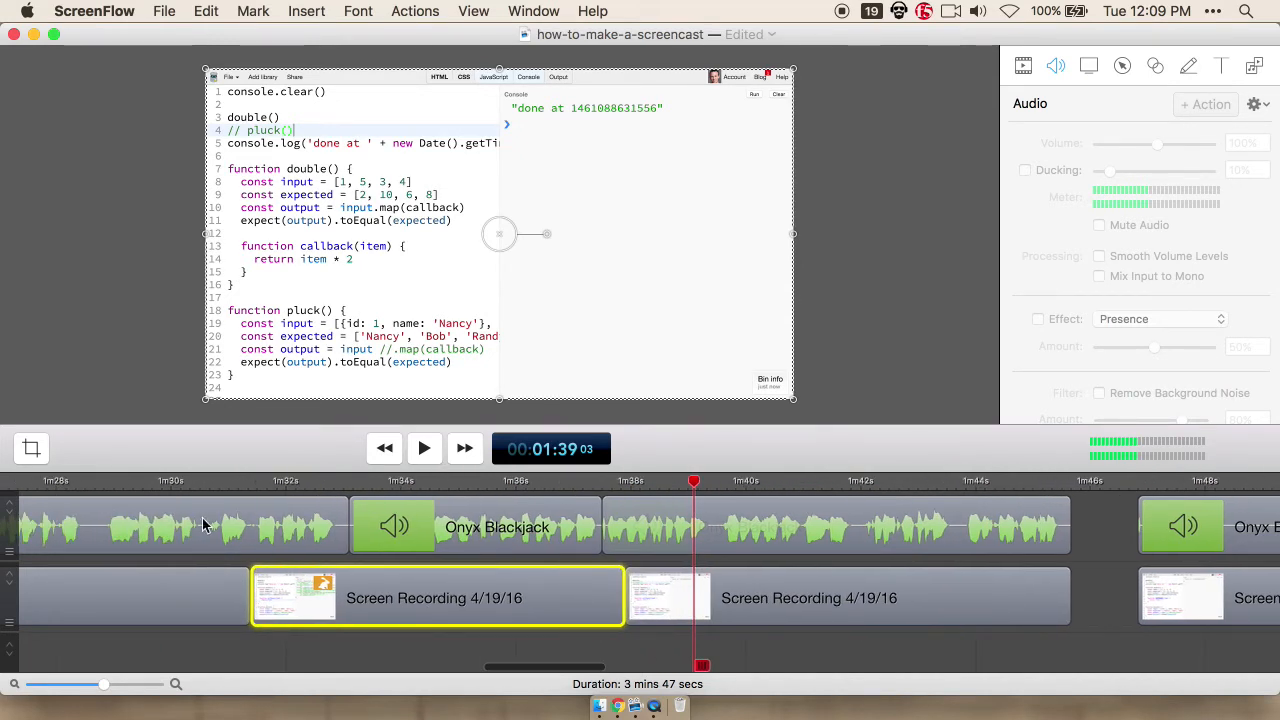
pyautogui.press('super+shift+a')
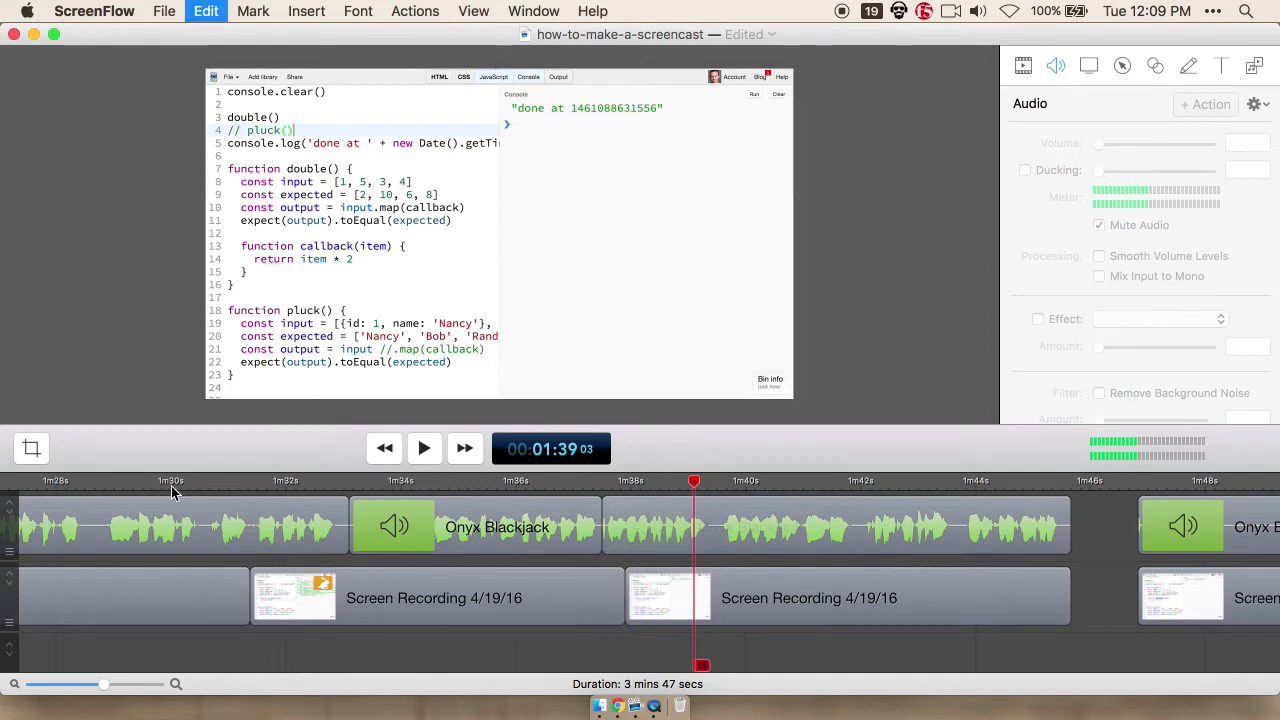
pyautogui.click(141, 483)
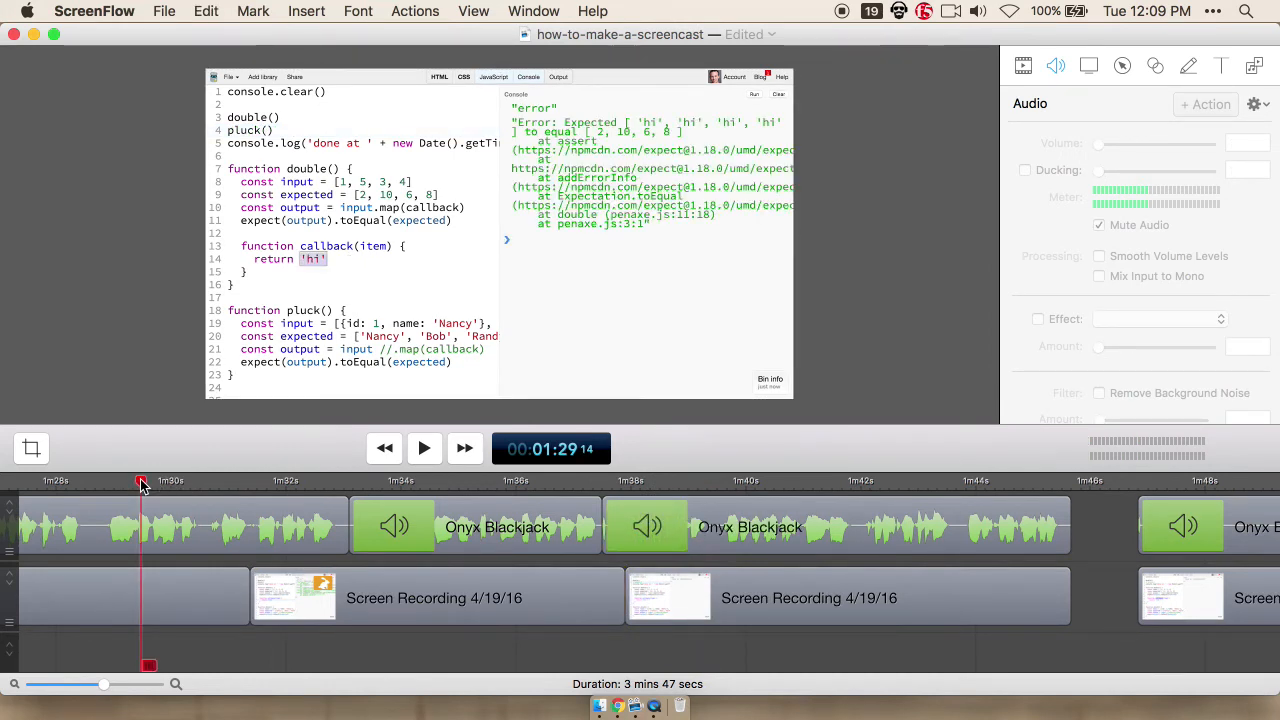
pyautogui.press('space')
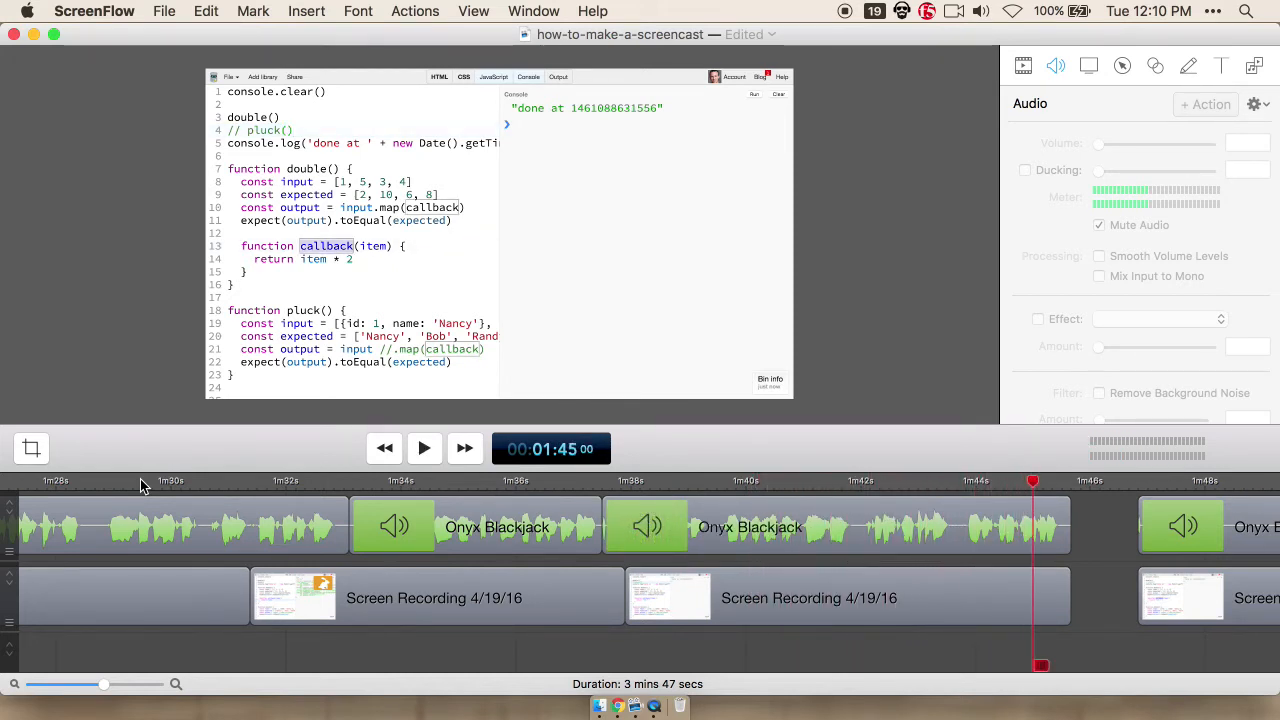
# Step: Close the gap in both the narration and screen recording tracks after 00:01:45;20 and play back the join from 00:01:42;00
pyautogui.hscroll(5, 505, 511)
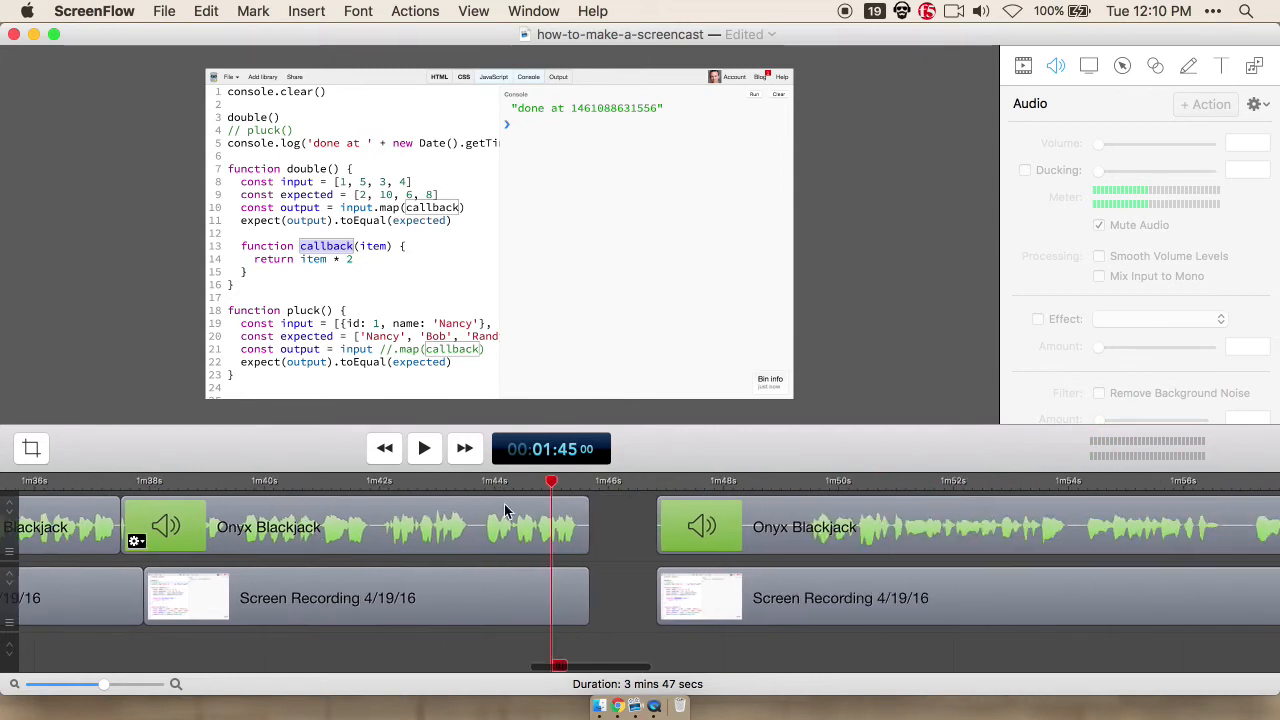
pyautogui.click(614, 517)
pyautogui.keyDown('shift'); pyautogui.click(617, 603); pyautogui.keyUp('shift')
pyautogui.press('BackSpace')
pyautogui.hotkey('shift', 'Left')
pyautogui.hotkey('shift', 'Left')
pyautogui.hotkey('shift', 'Left')
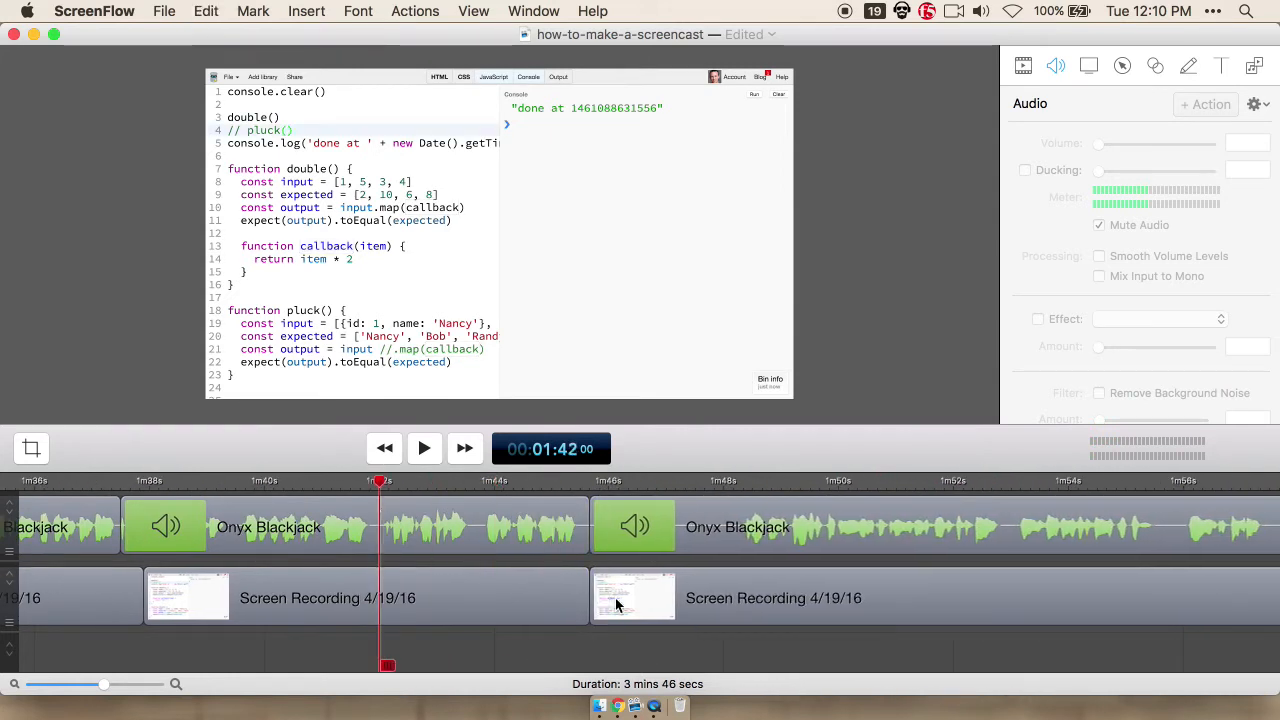
pyautogui.press('space')
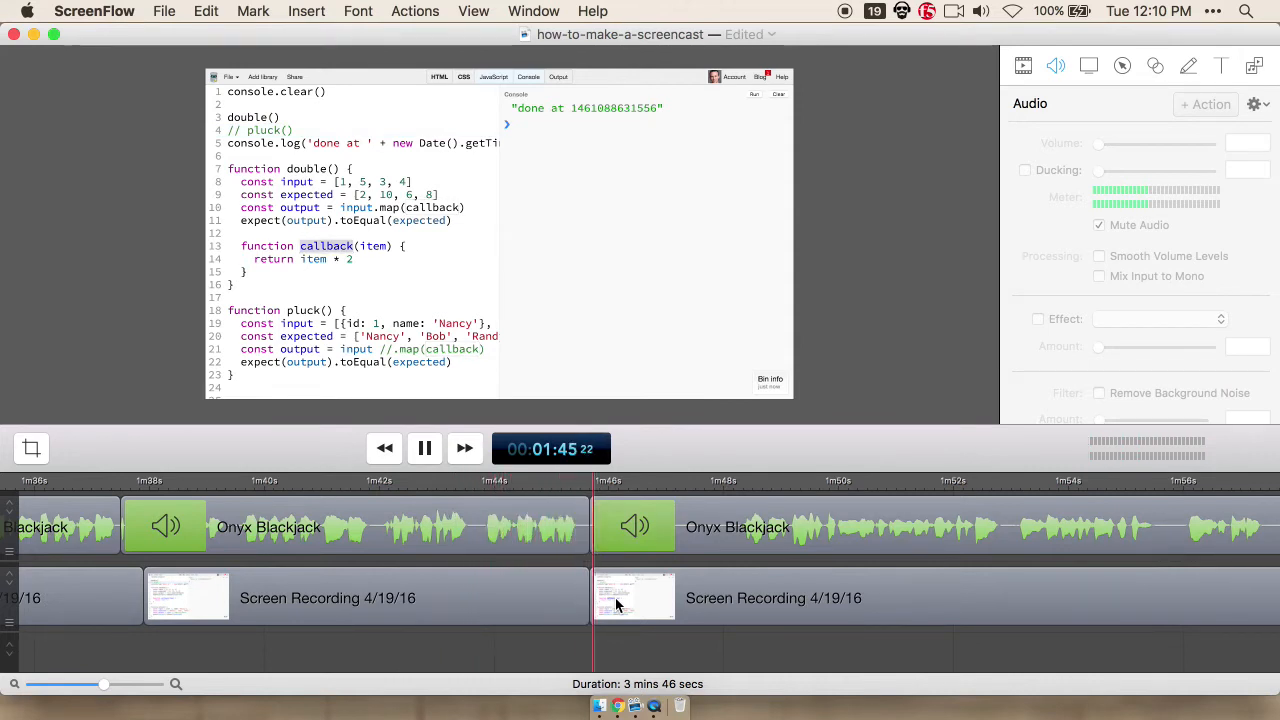
# Step: Ripple-delete the silent range from 00:01:45;20 to about 00:01:48 on both tracks and play back the cut
pyautogui.click(735, 484)
pyautogui.keyDown('shift'); pyautogui.click(590, 487); pyautogui.keyUp('shift')
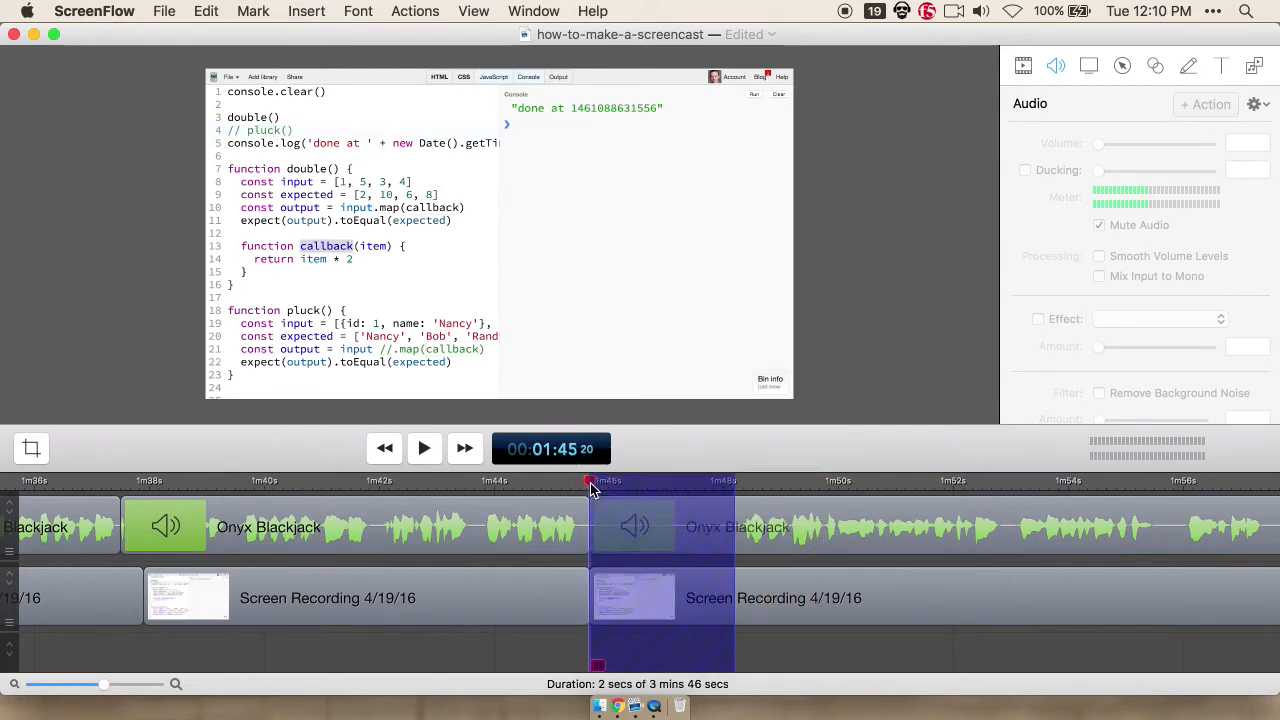
pyautogui.press('super+BackSpace')
pyautogui.hotkey('shift', 'Left')
pyautogui.press('space')
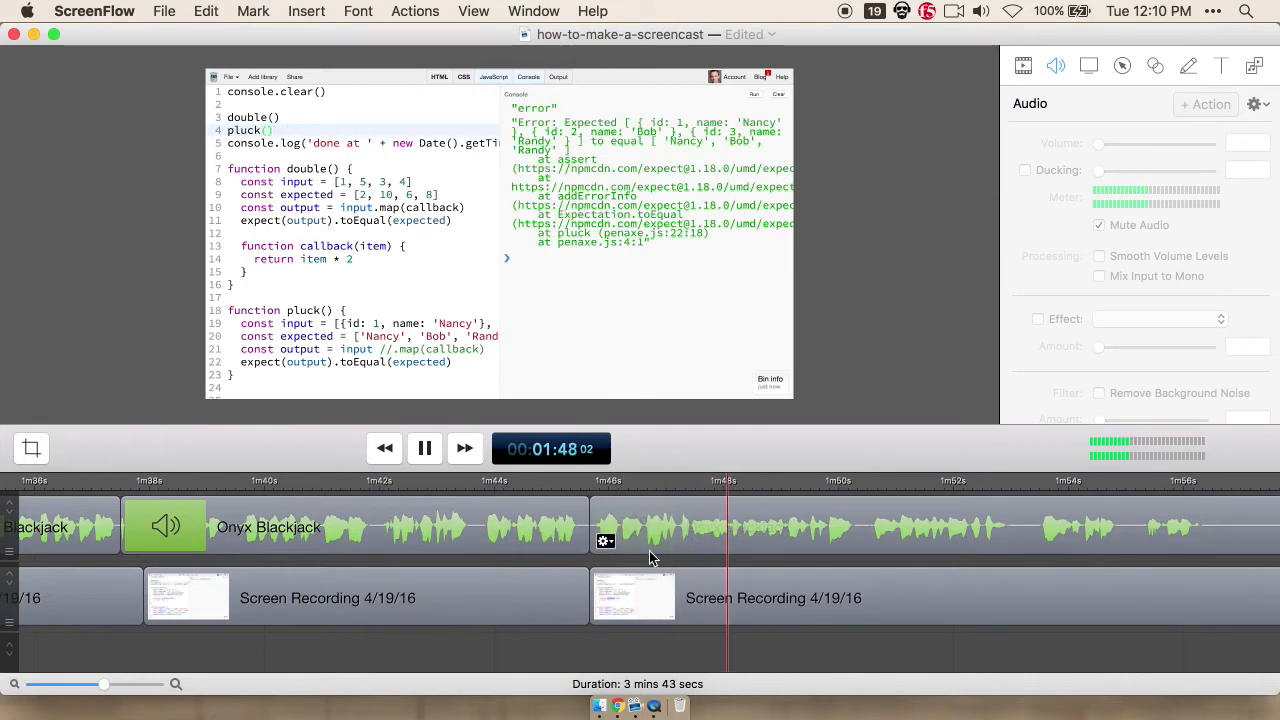
# Step: Find the pause after the next narration passage and split both the narration and screen recording clips at 00:01:53;03
pyautogui.hscroll(5, 650, 557)
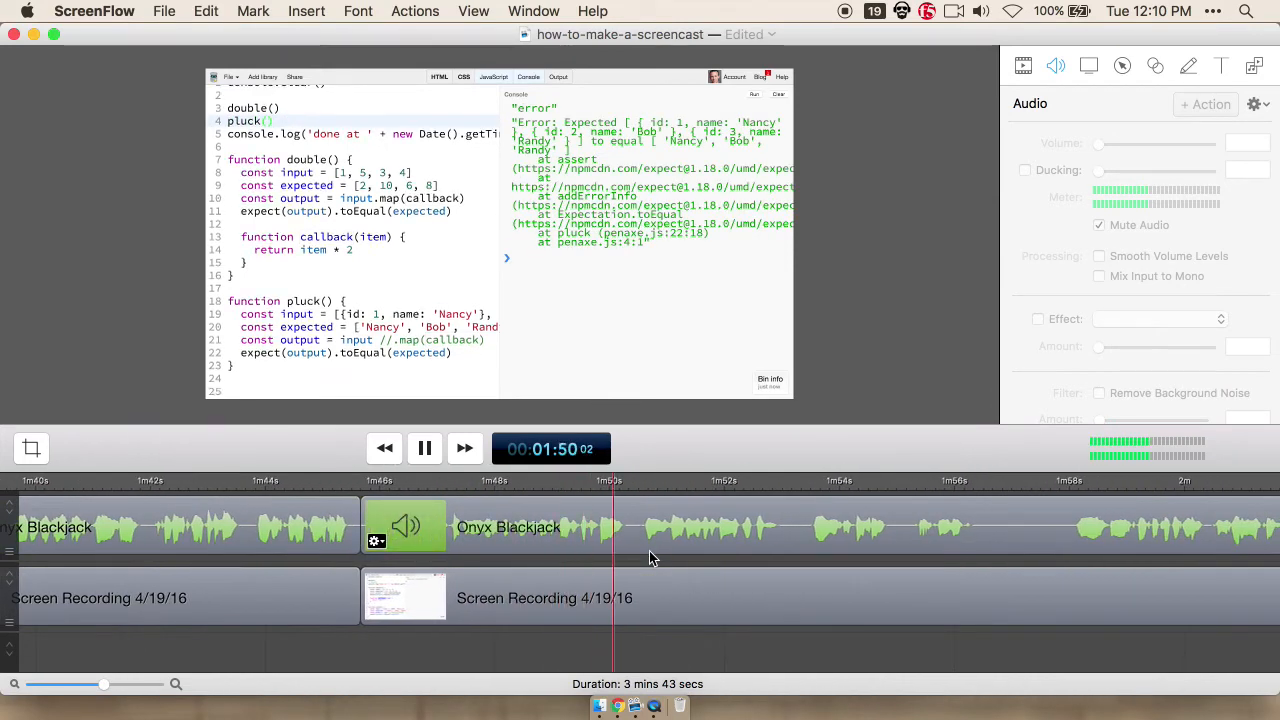
pyautogui.hscroll(5, 650, 557)
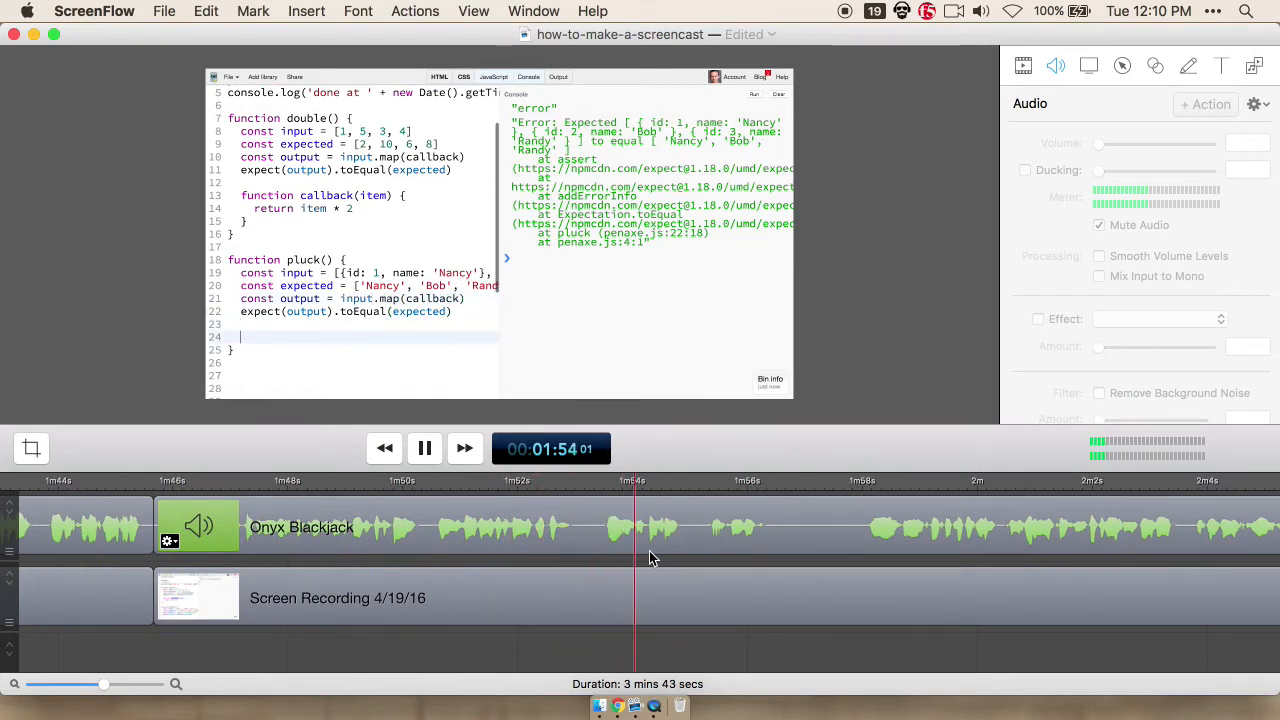
pyautogui.press('space')
pyautogui.moveTo(527, 490); pyautogui.dragTo(429, 492)
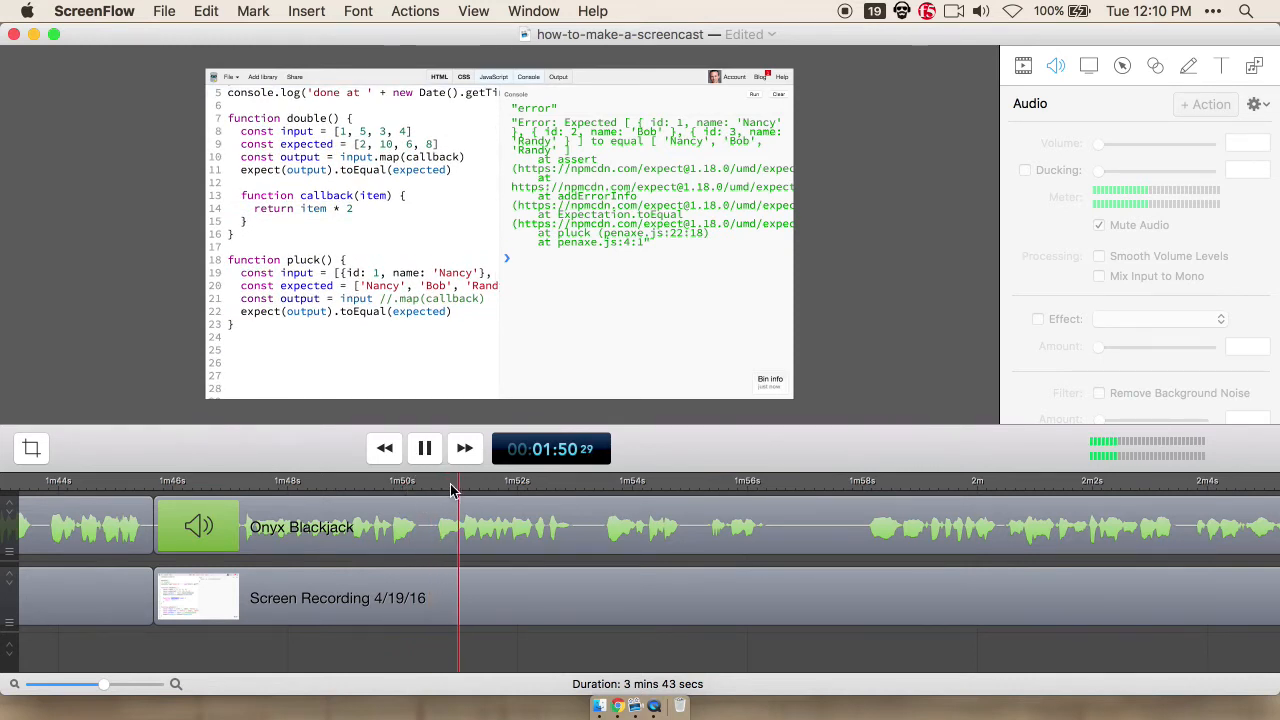
pyautogui.click(581, 484)
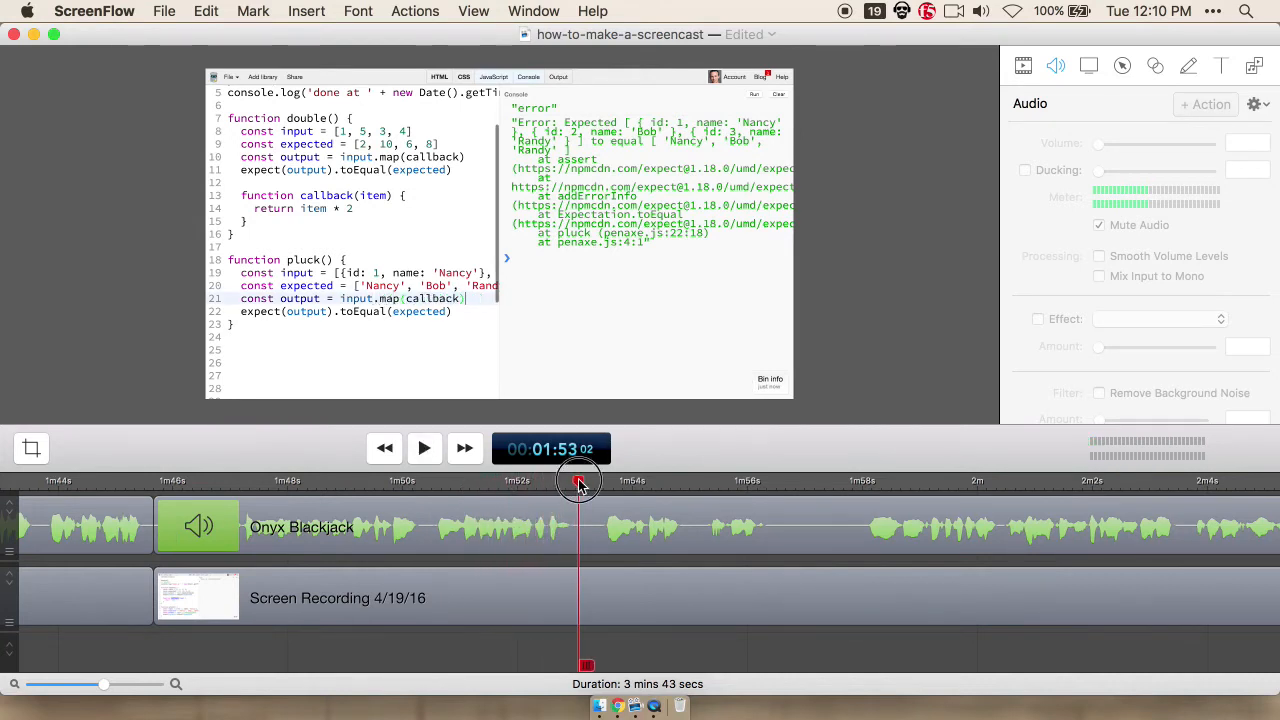
pyautogui.click(586, 530)
pyautogui.press('t')
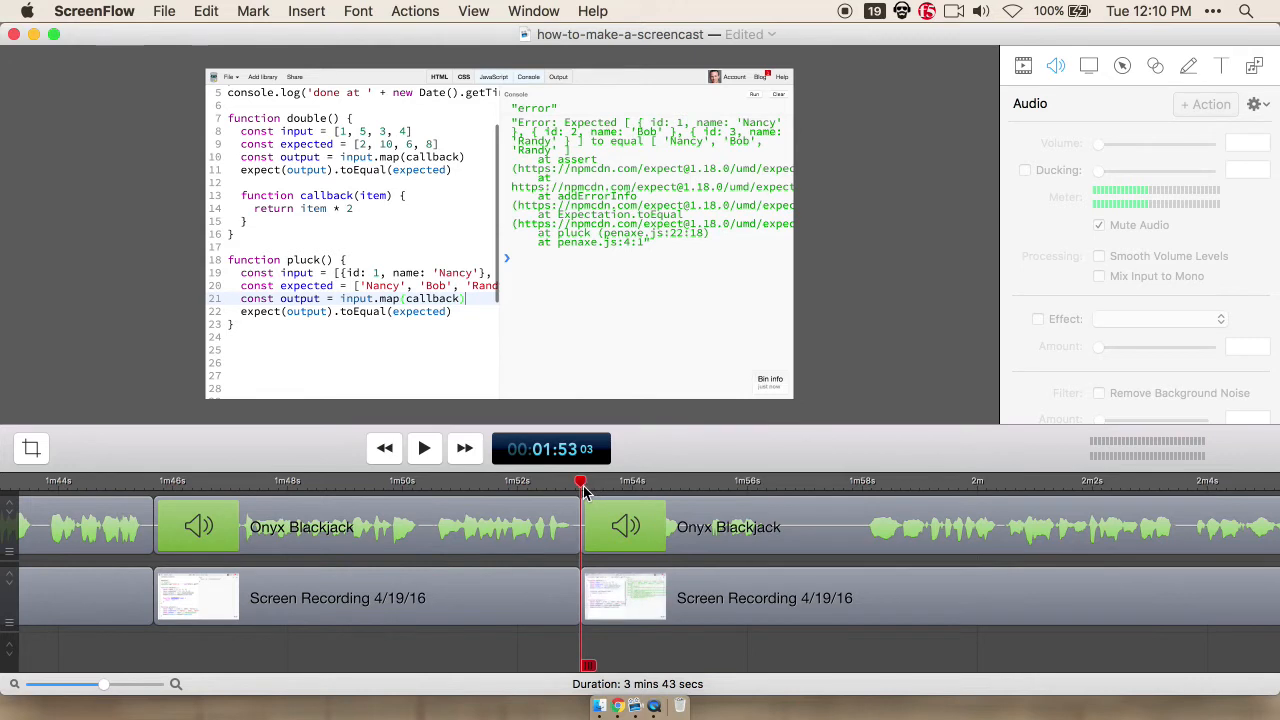
# Step: Play through the unwanted passage and split both tracks at 00:01:57;28, just before the narration resumes
pyautogui.press('space')
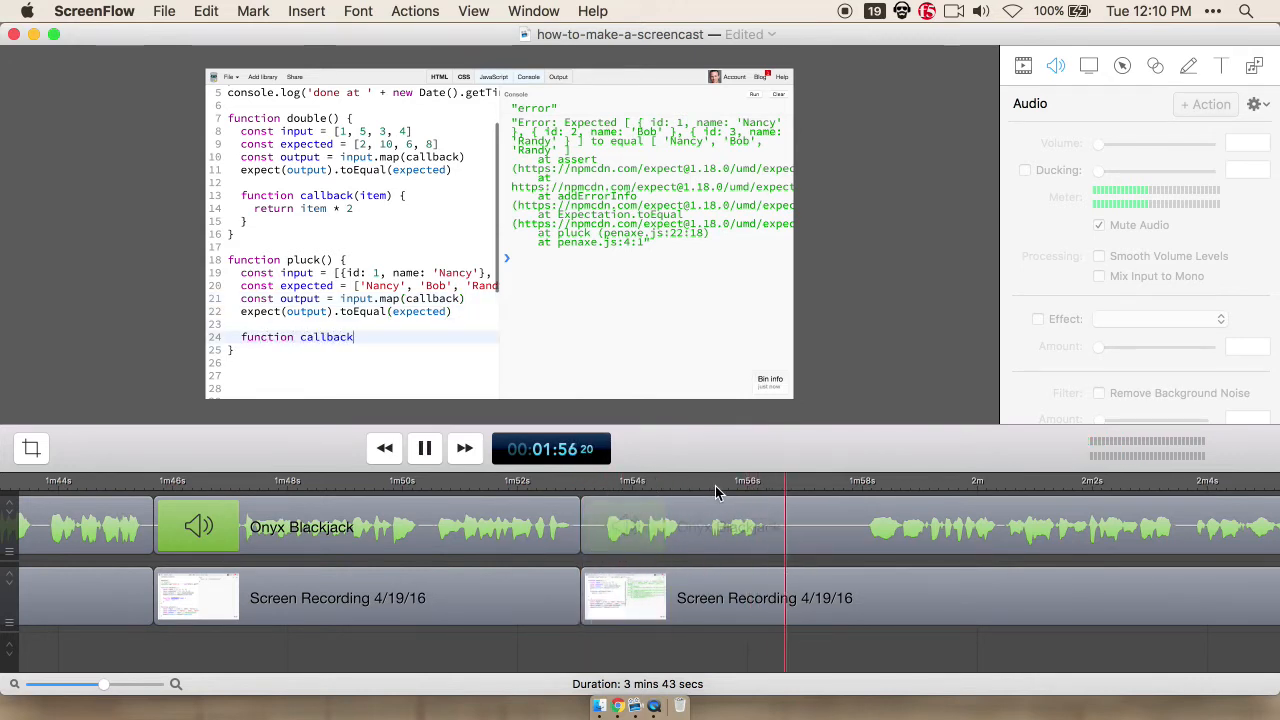
pyautogui.press('space')
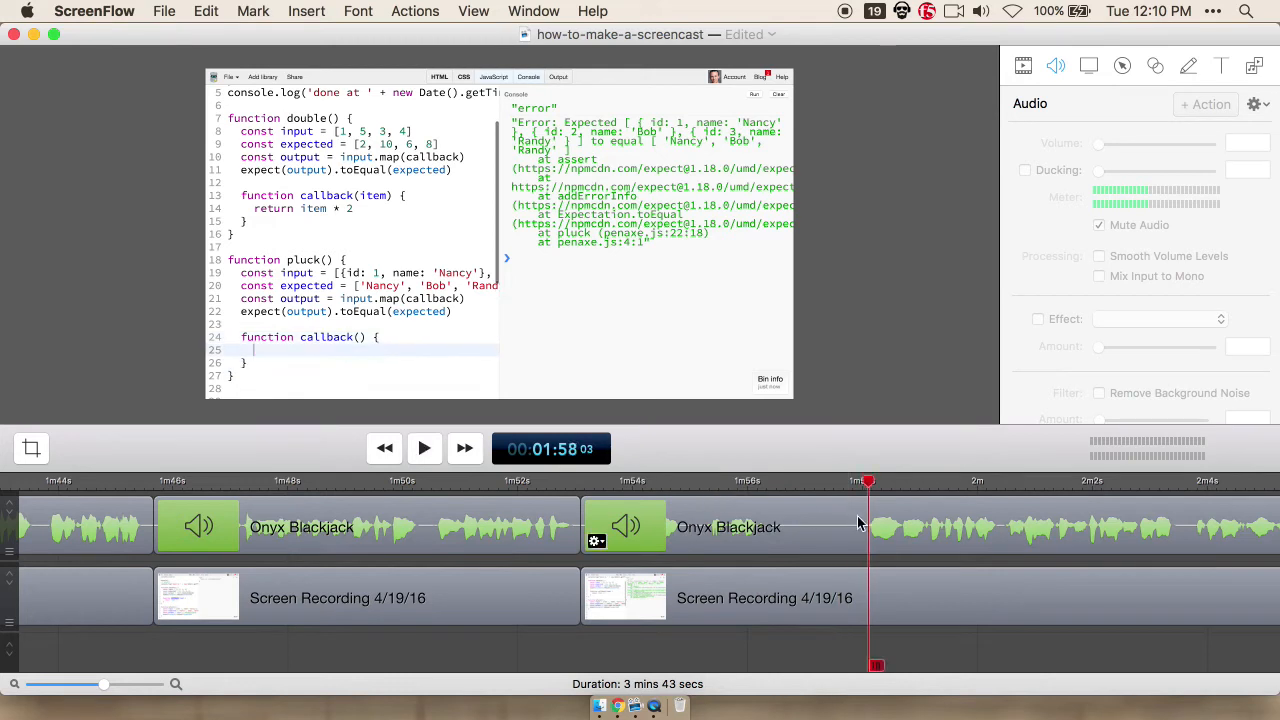
pyautogui.moveTo(868, 490); pyautogui.dragTo(857, 486)
pyautogui.press('t')
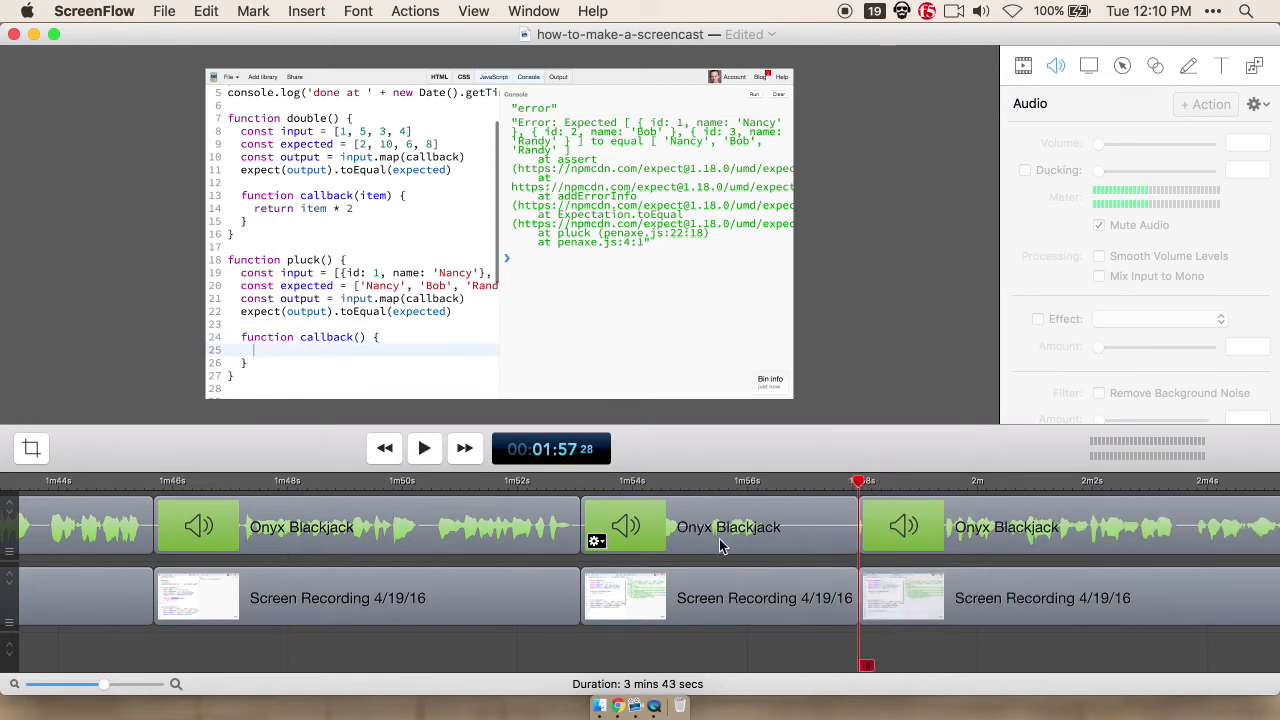
# Step: Delete the narration and screen recording segments between 00:01:53;03 and 00:01:57;28 and close the gap on both tracks
pyautogui.click(719, 539)
pyautogui.press('Delete')
pyautogui.click(715, 602)
pyautogui.press('Delete')
pyautogui.click(791, 526)
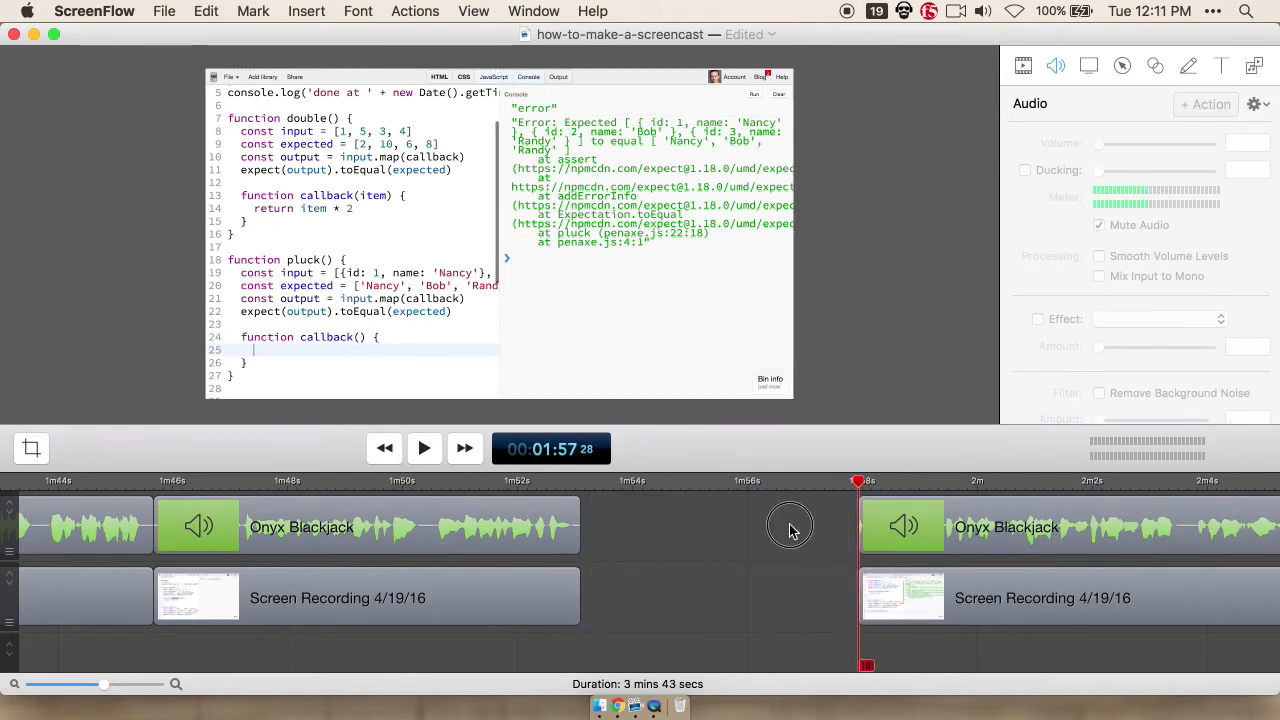
pyautogui.keyDown('shift'); pyautogui.click(722, 582); pyautogui.keyUp('shift')
pyautogui.press('Delete')
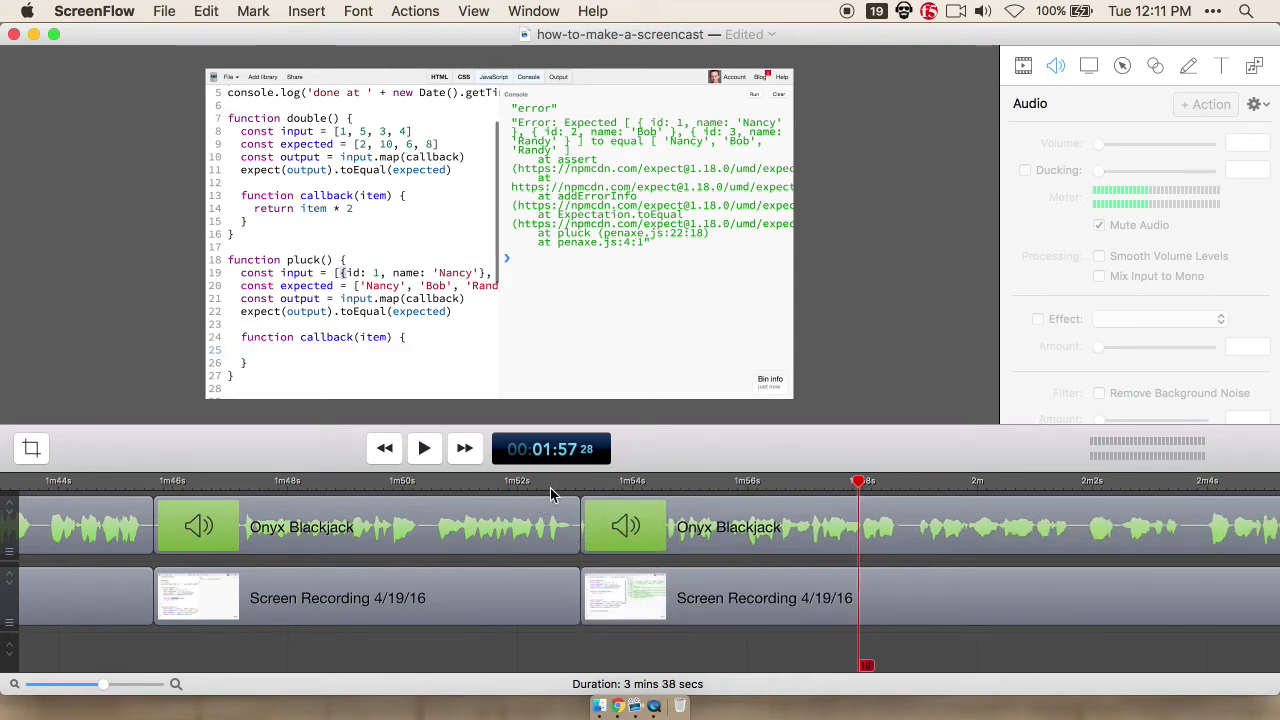
# Step: Extend the start of the screen recording clip at 00:01:53;03 over the previous clip to form a short transition, and play it back
pyautogui.moveTo(550, 492); pyautogui.dragTo(578, 487)
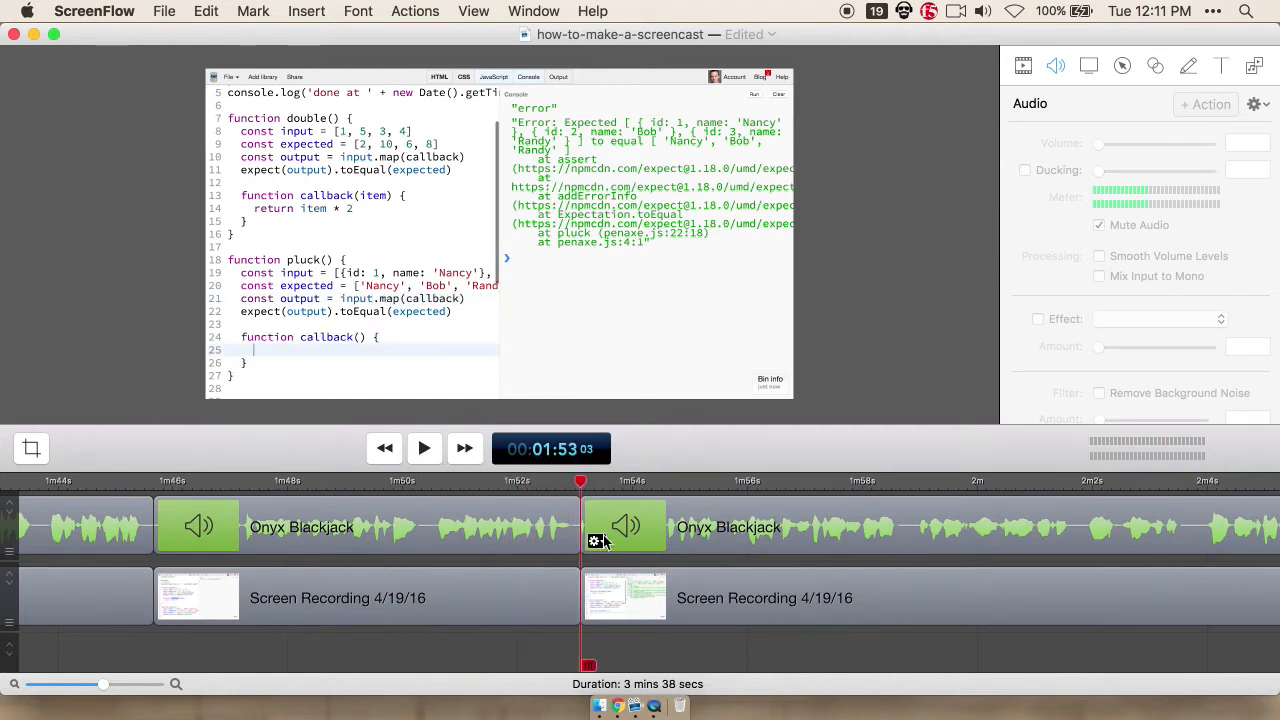
pyautogui.click(631, 601)
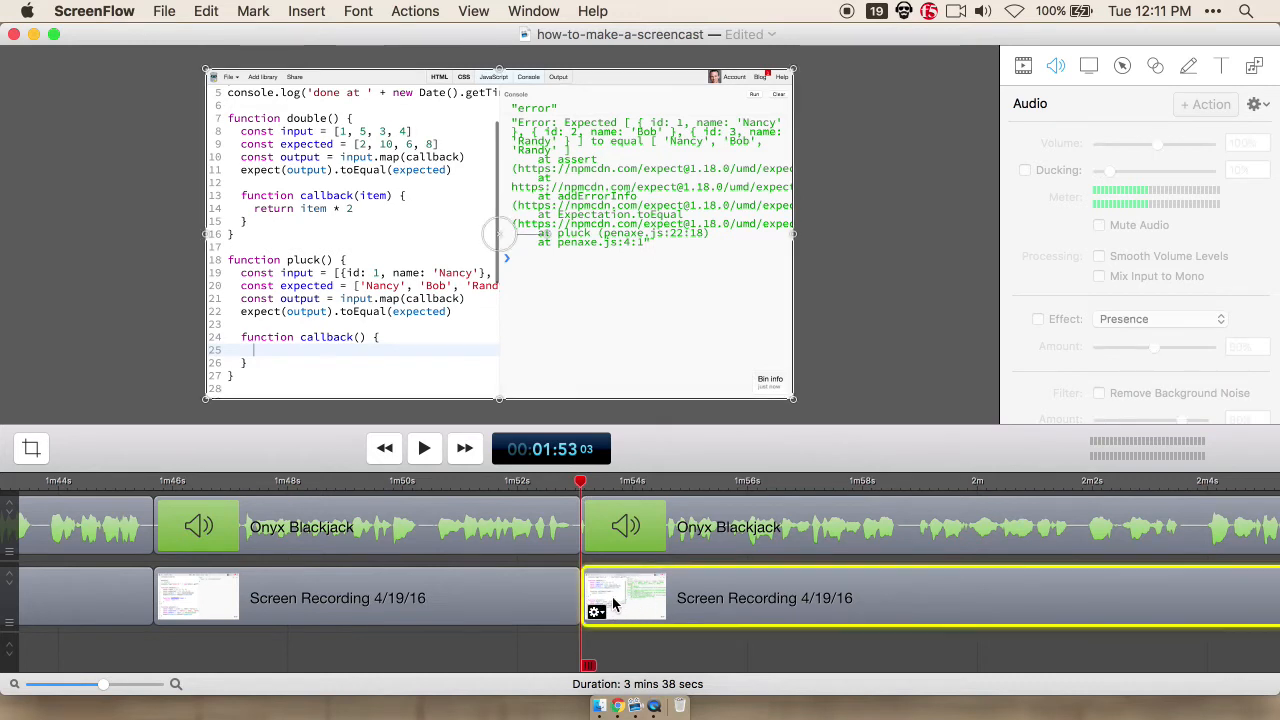
pyautogui.moveTo(581, 588)
pyautogui.mouseDown()
pyautogui.moveTo(526, 589)
pyautogui.moveTo(566, 598)
pyautogui.mouseUp()
pyautogui.click(490, 483)
pyautogui.press('space')
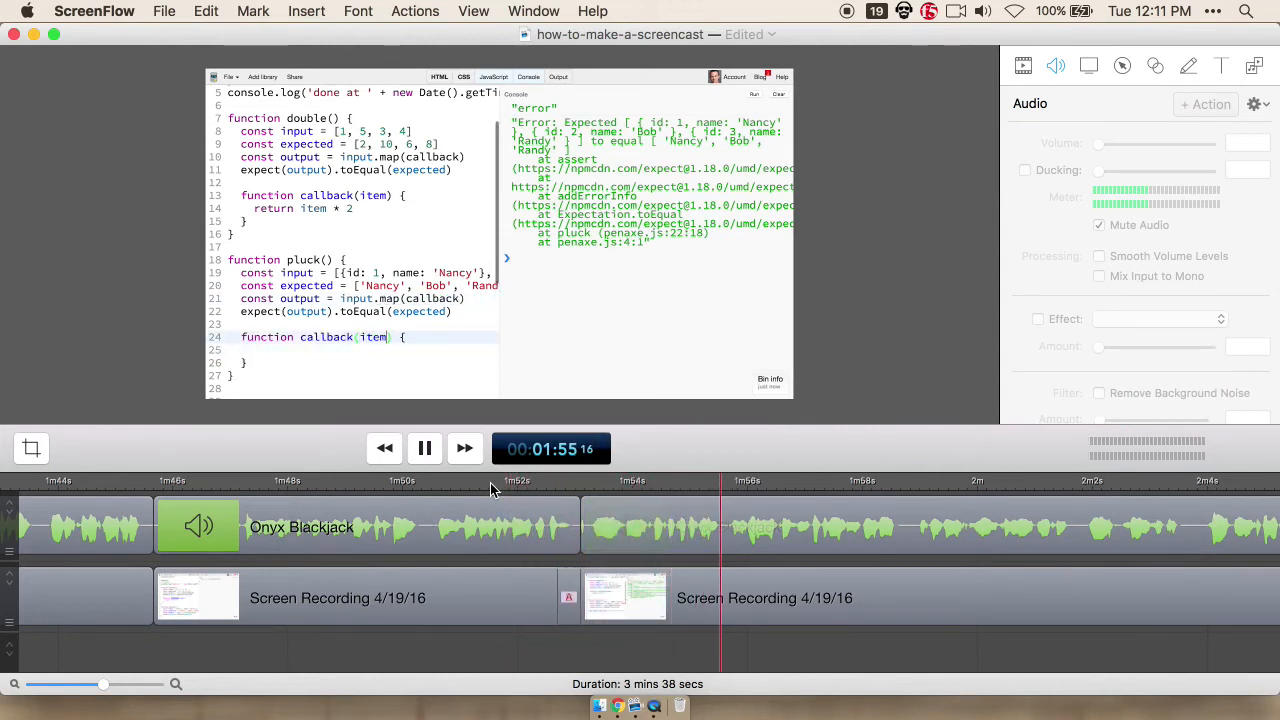
# Step: Play on to the next pause, ripple-delete the silent range from about 00:02:09 to 00:02:12;03 on both tracks, and play back the cut
pyautogui.hscroll(4, 554, 606)
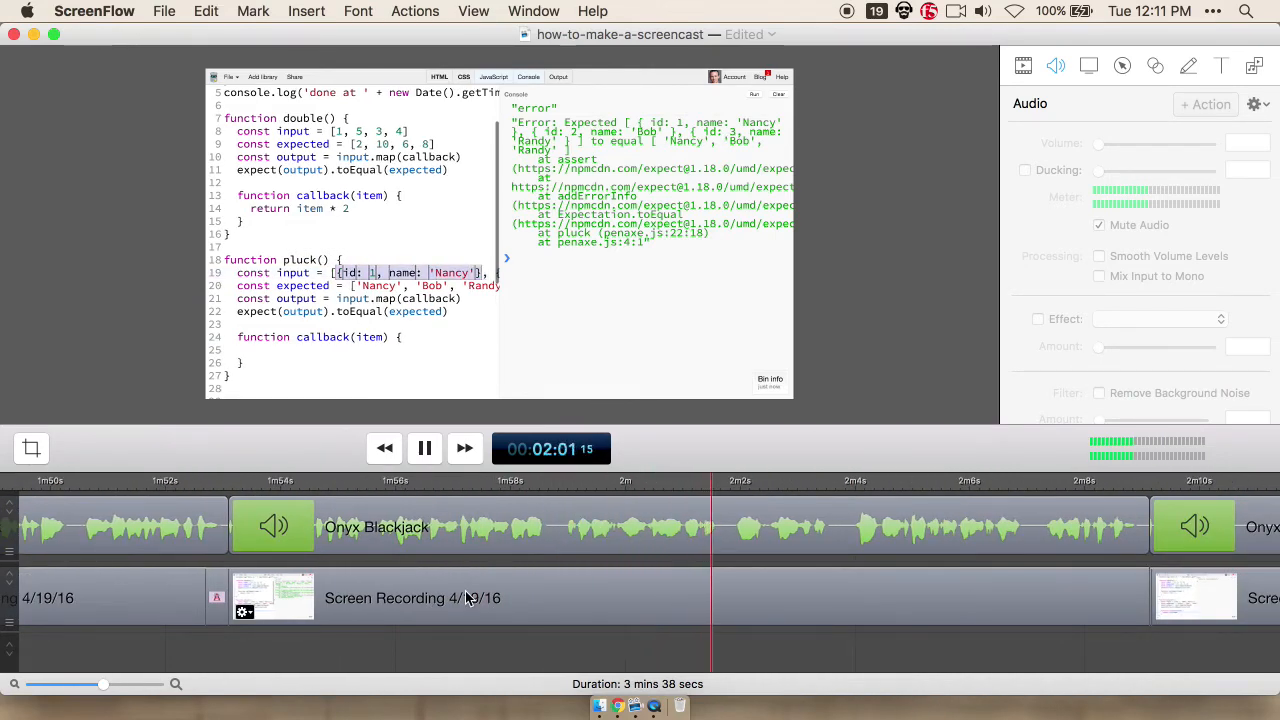
pyautogui.hscroll(2, 465, 598)
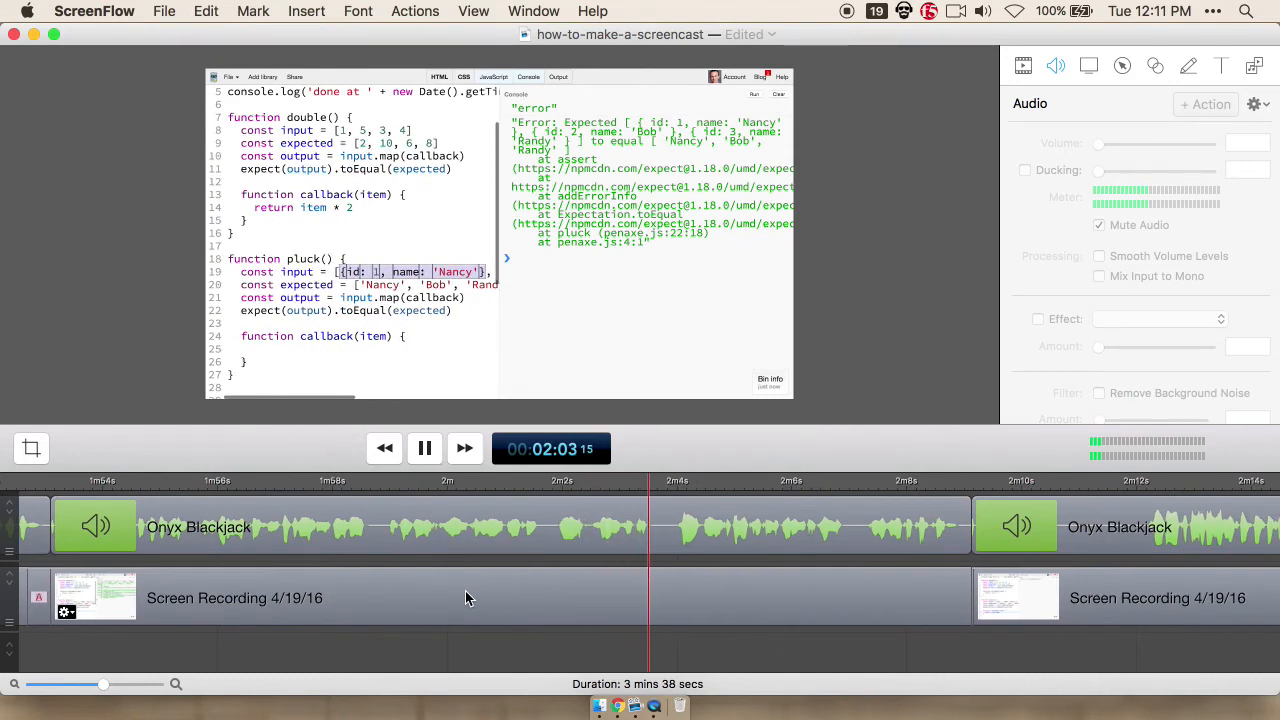
pyautogui.hscroll(3, 465, 598)
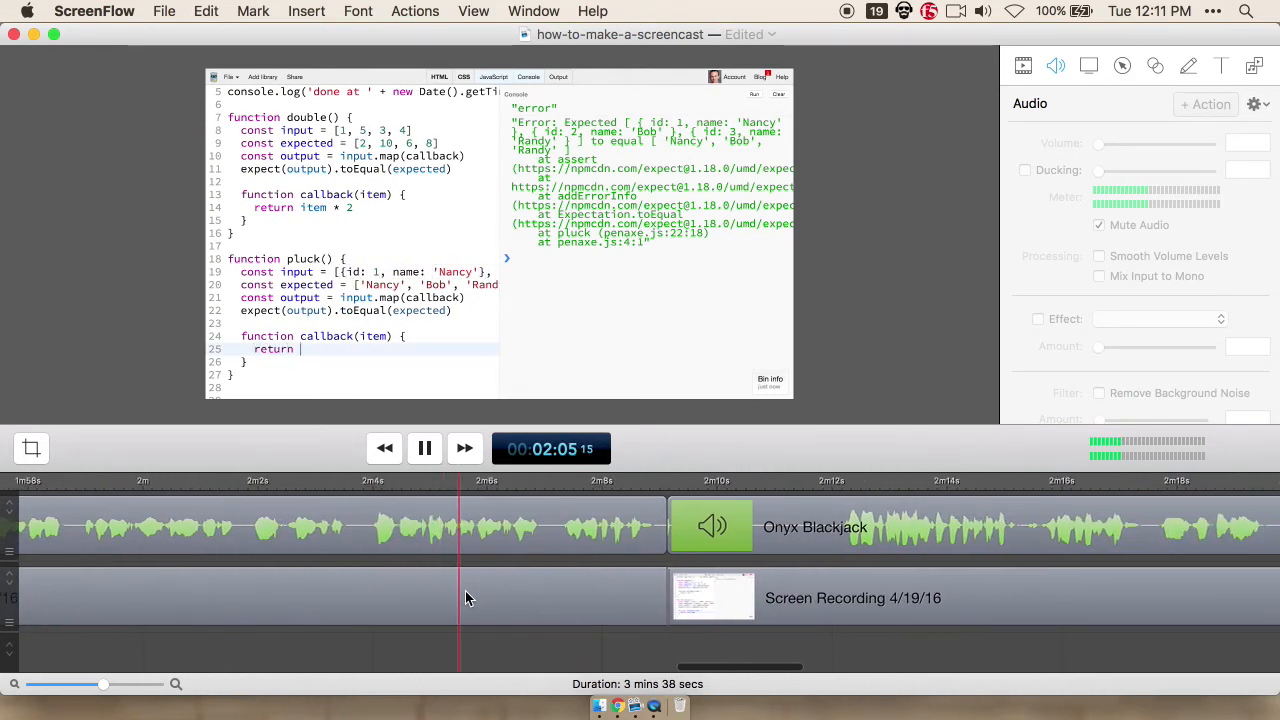
pyautogui.hscroll(2, 465, 598)
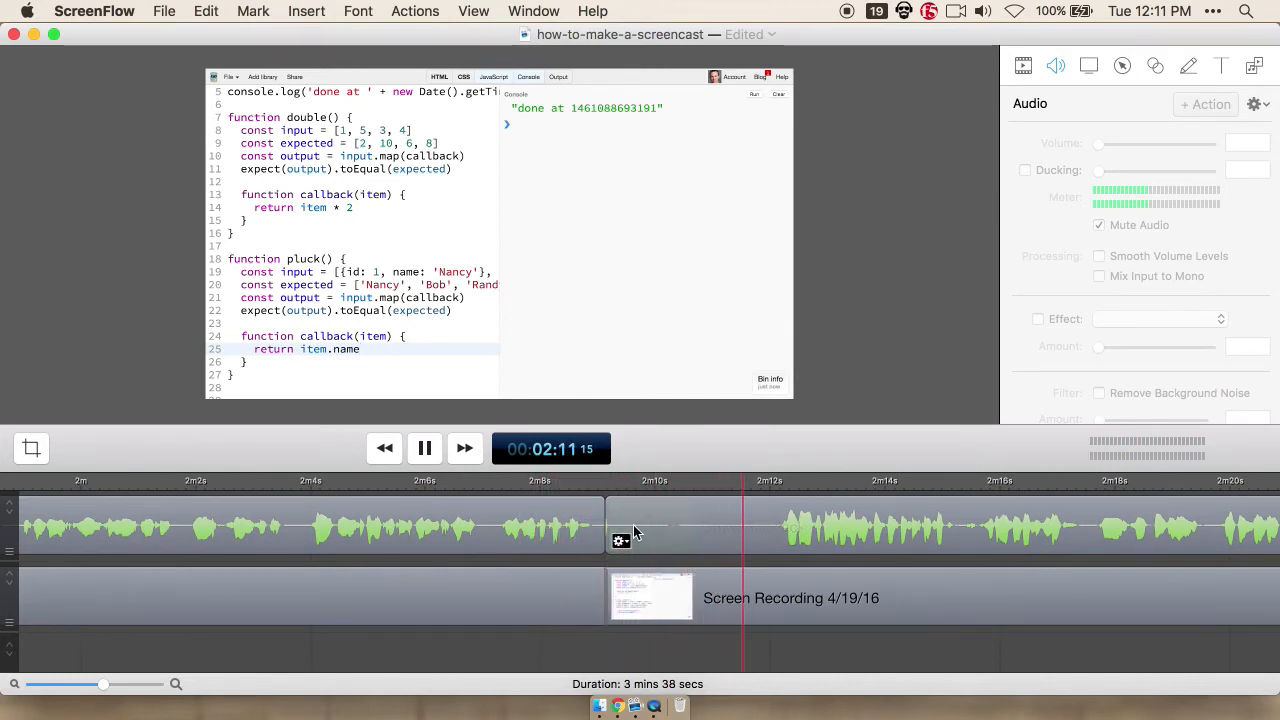
pyautogui.click(775, 488)
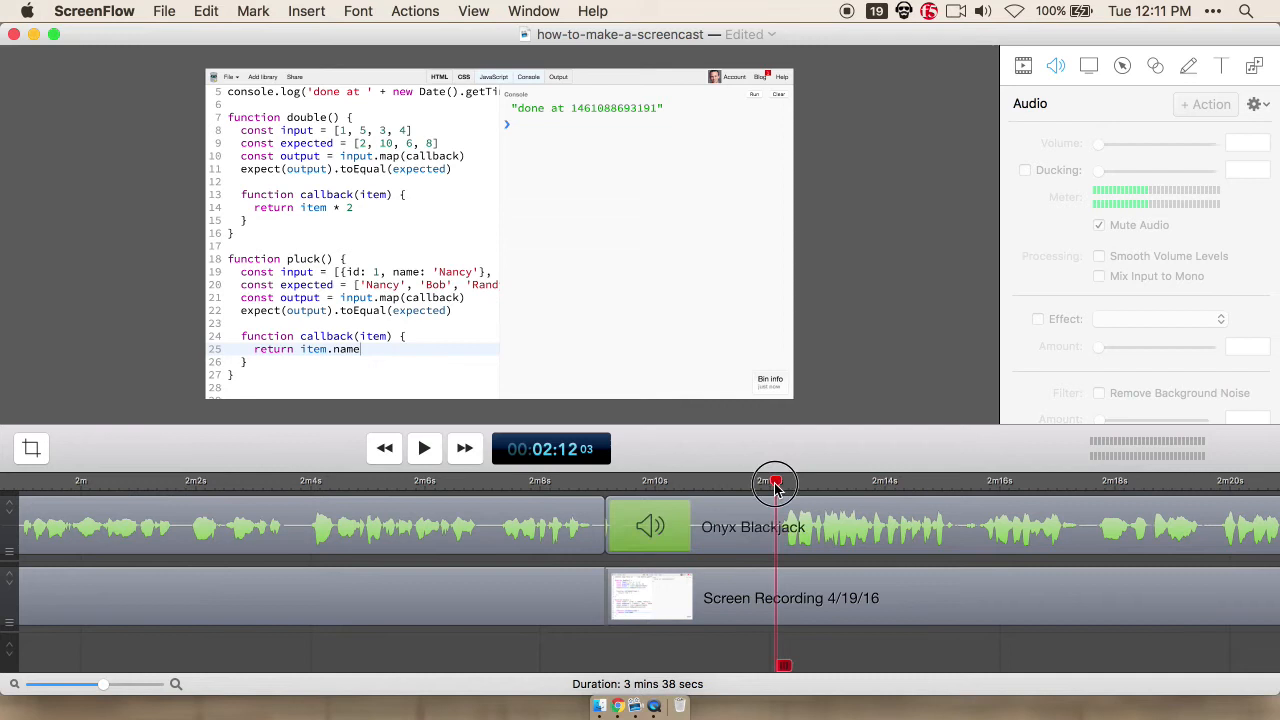
pyautogui.keyDown('shift'); pyautogui.click(597, 489); pyautogui.keyUp('shift')
pyautogui.press('super+BackSpace')
pyautogui.hotkey('shift', 'Left')
pyautogui.press('space')
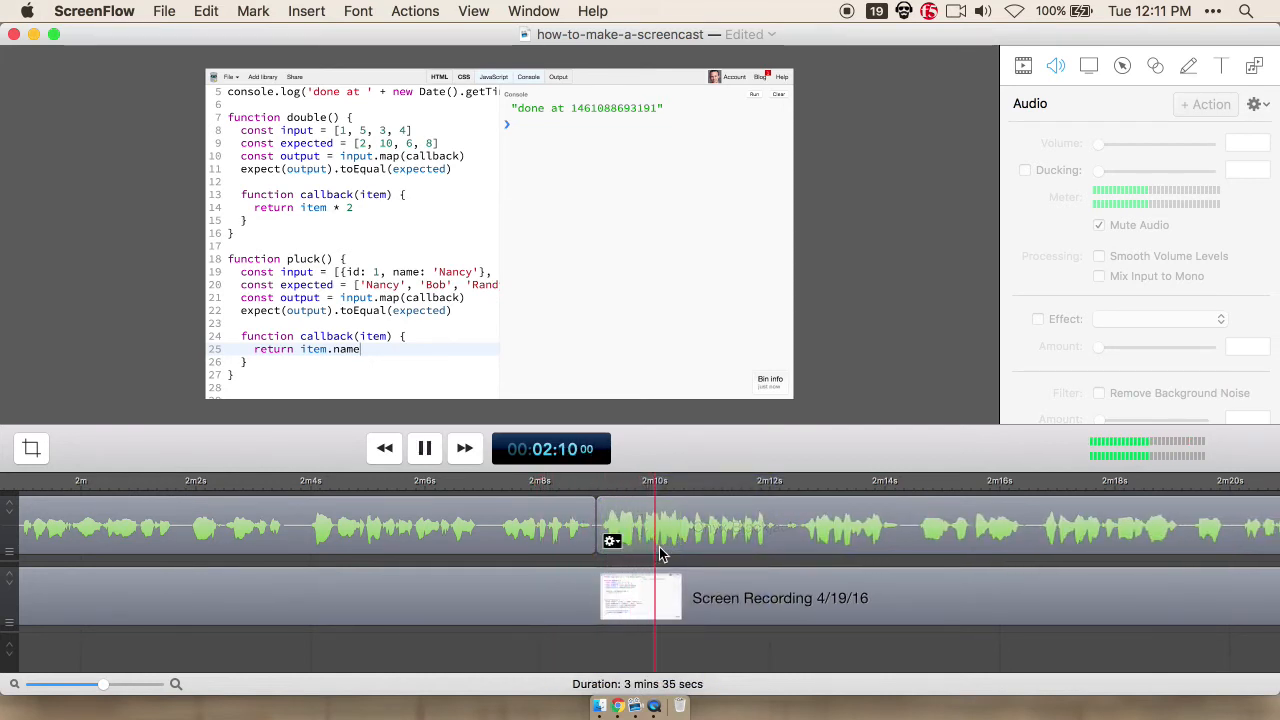
# Step: Review the playback past the latest cut with more of the timeline in view, then replay the join from about 00:02:07
pyautogui.hscroll(5, 664, 550)
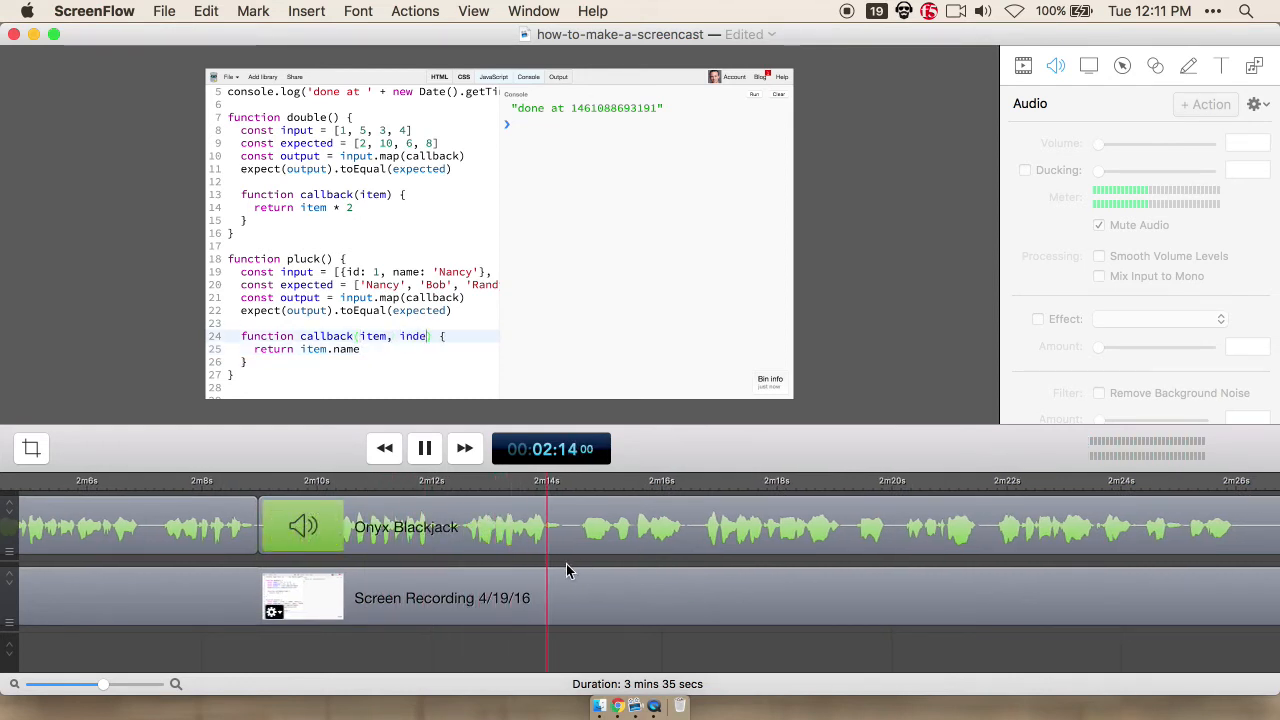
pyautogui.press('super+minus')
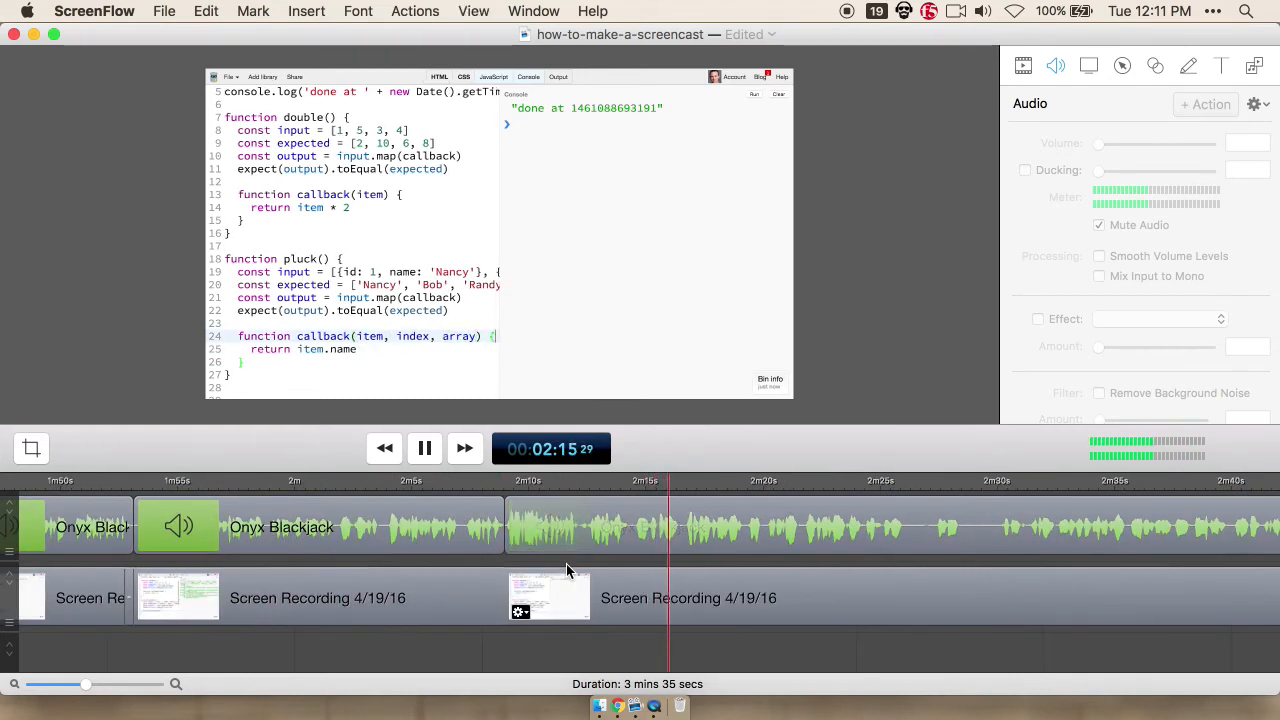
pyautogui.hscroll(5, 566, 564)
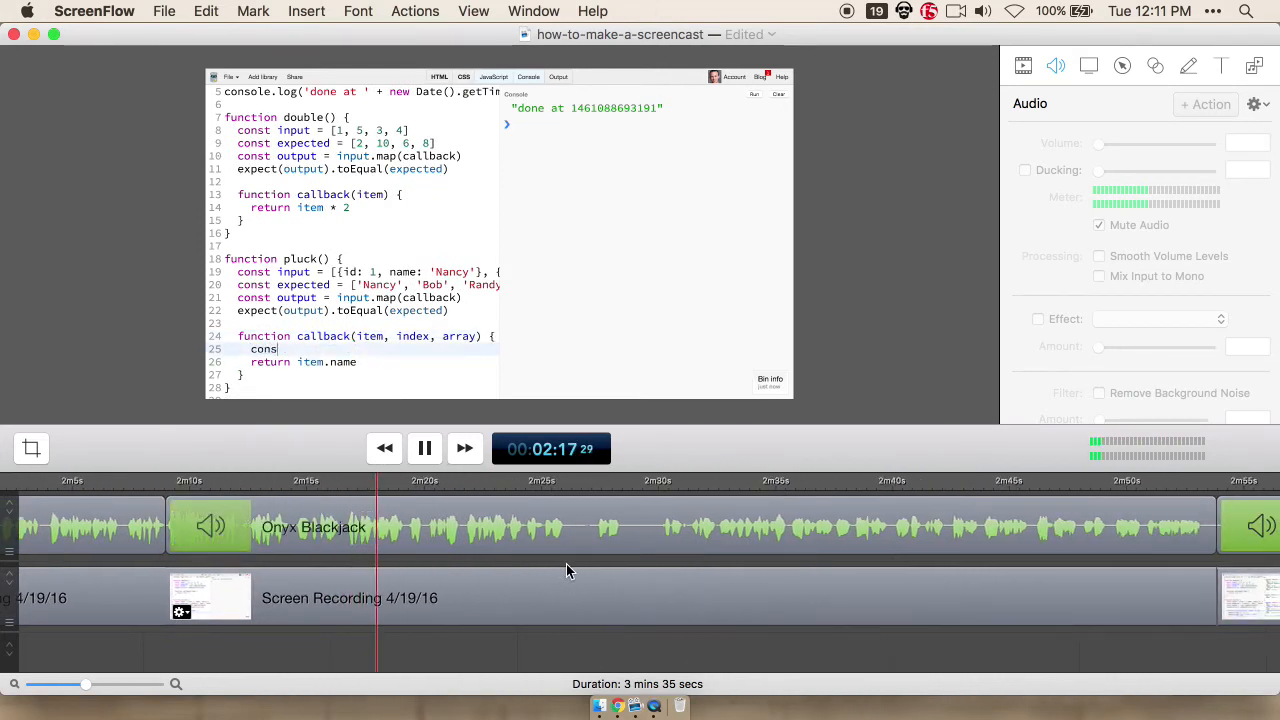
pyautogui.press('space')
pyautogui.moveTo(164, 481); pyautogui.dragTo(123, 483)
pyautogui.press('space')
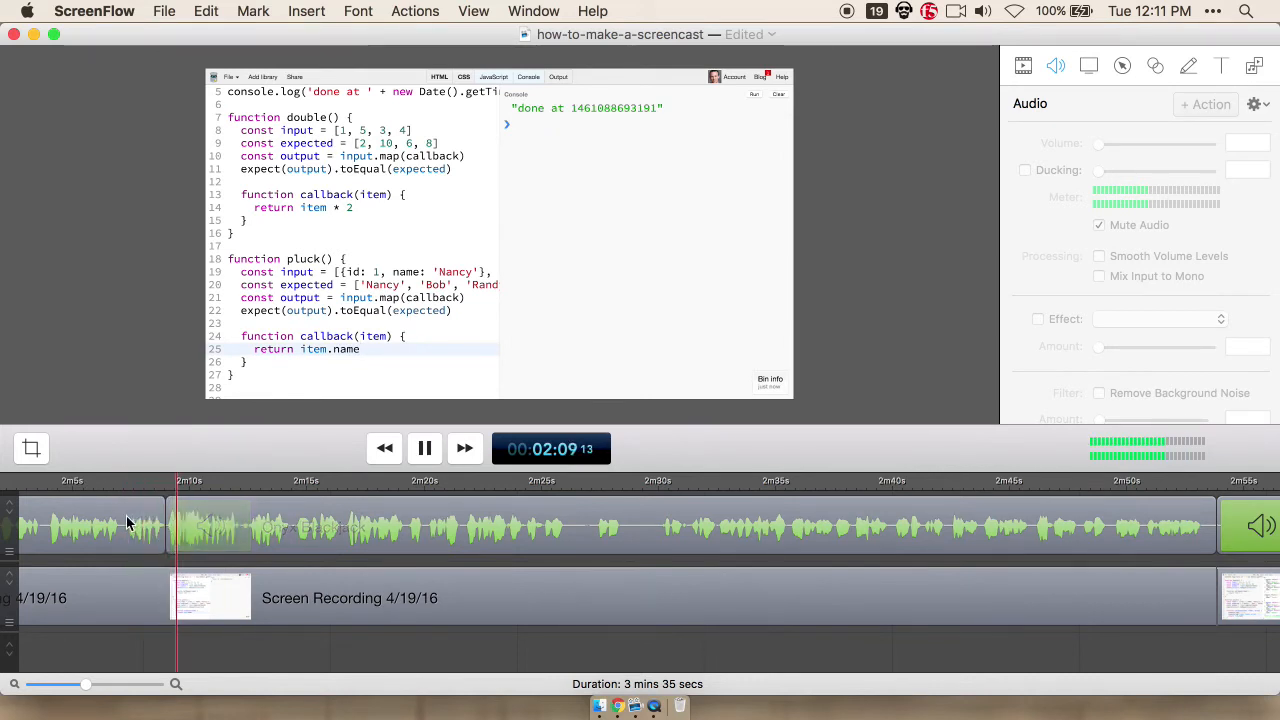
# Step: Split the narration clip at 00:02:12;03 and lower the volume of the short piece before the split to about 83%
pyautogui.press('space')
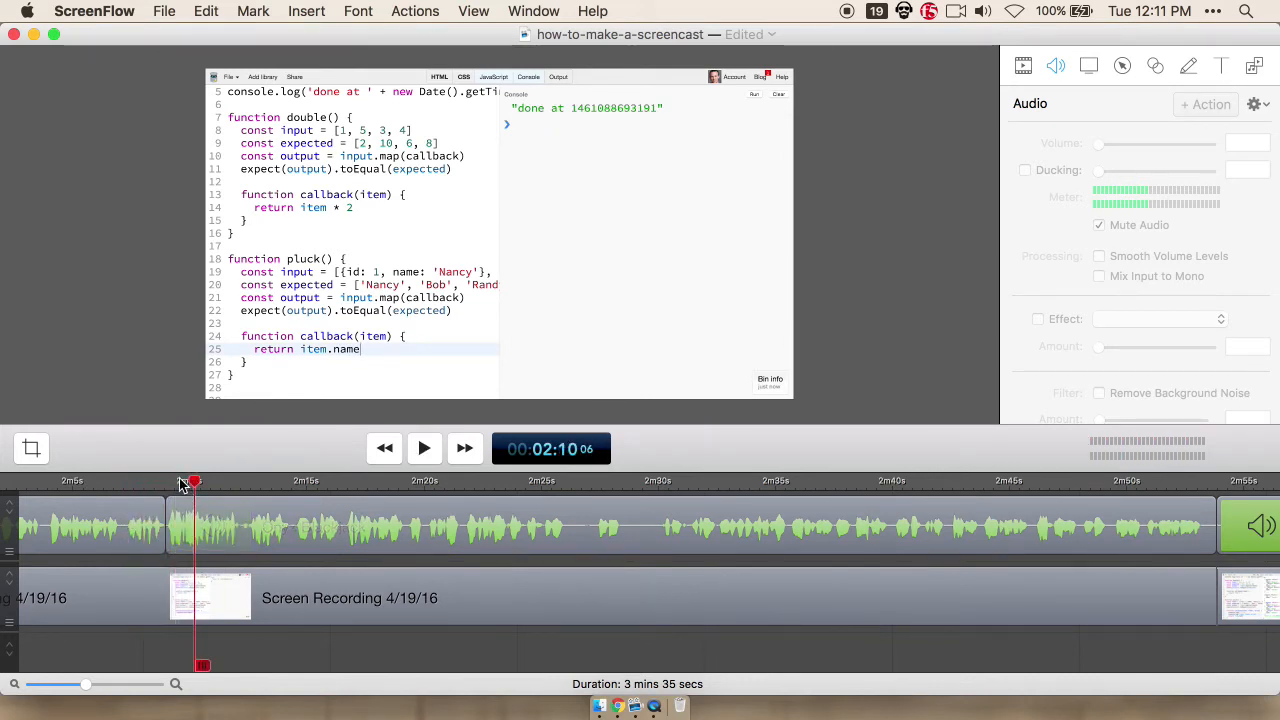
pyautogui.hscroll(-3, 183, 484)
pyautogui.hscroll(10, 280, 532)
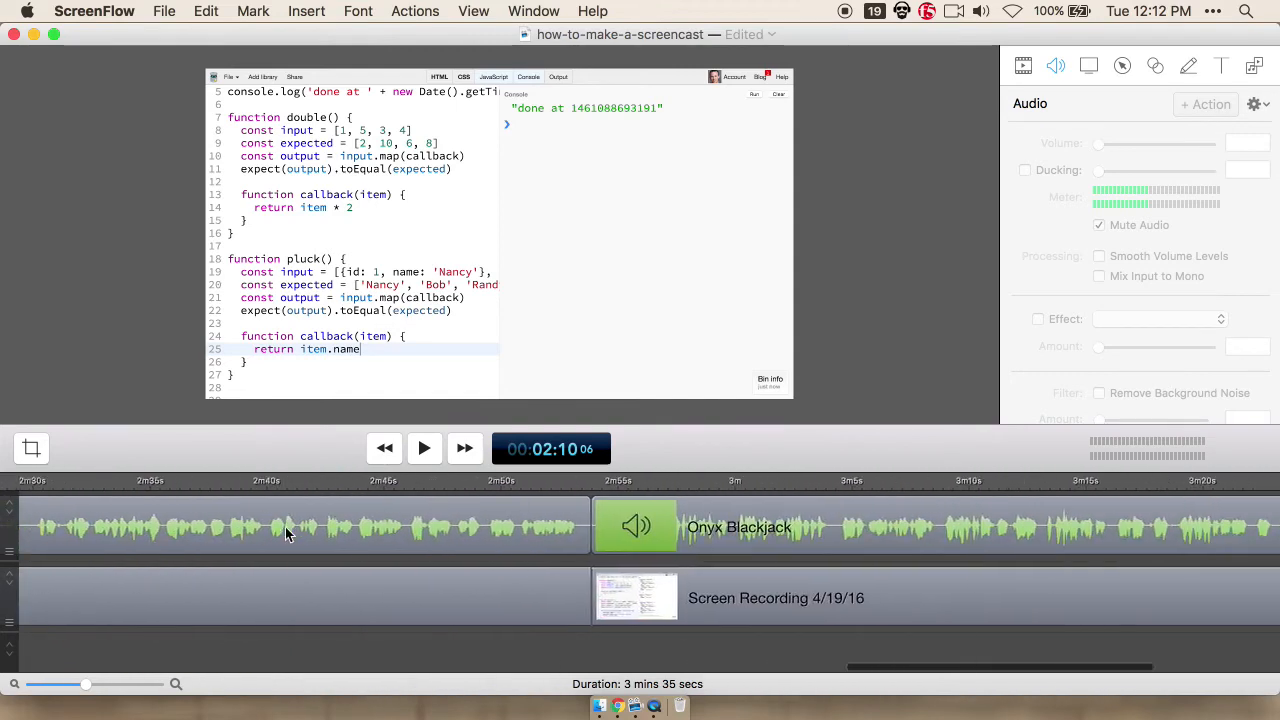
pyautogui.hscroll(-5, 285, 532)
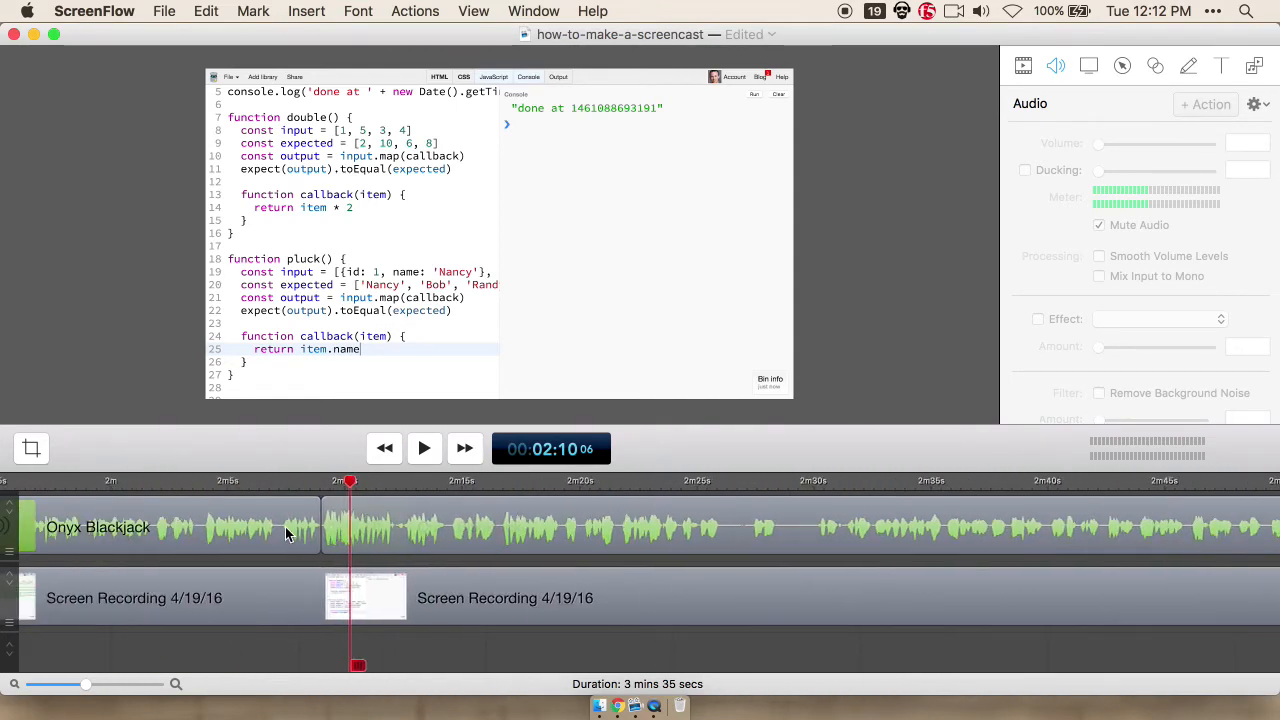
pyautogui.click(392, 484)
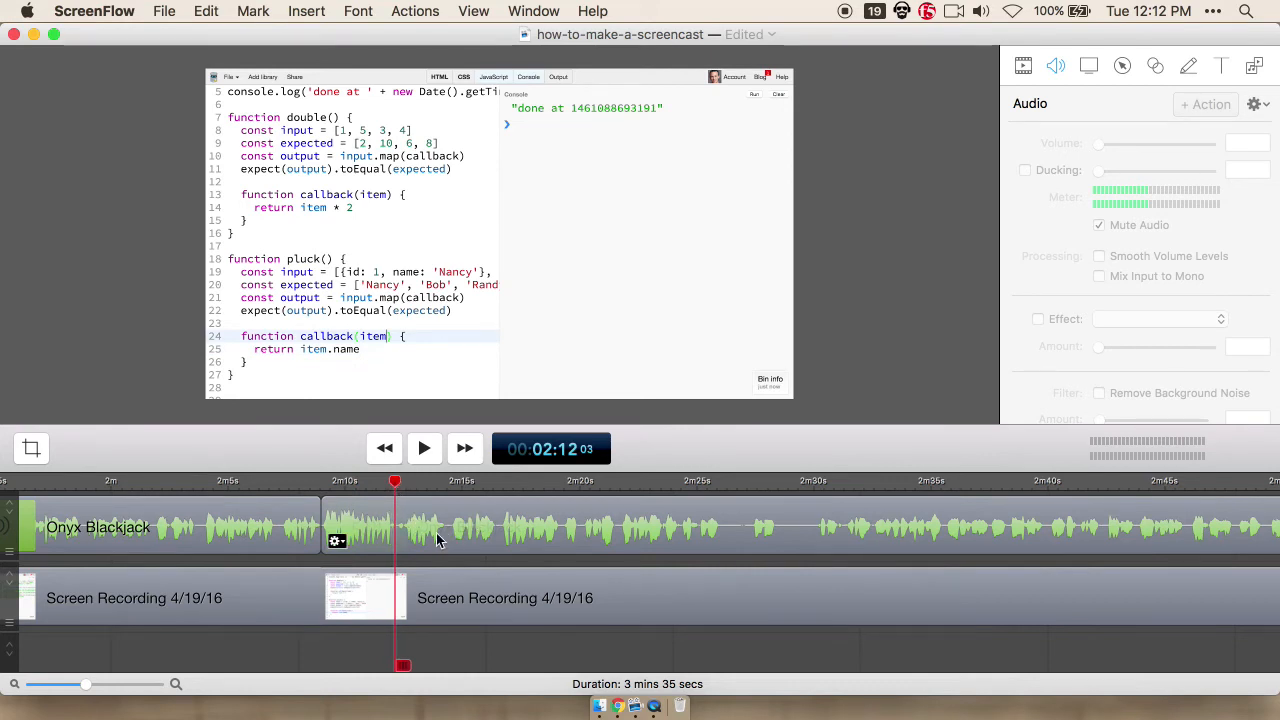
pyautogui.press('super+equal')
pyautogui.click(645, 527)
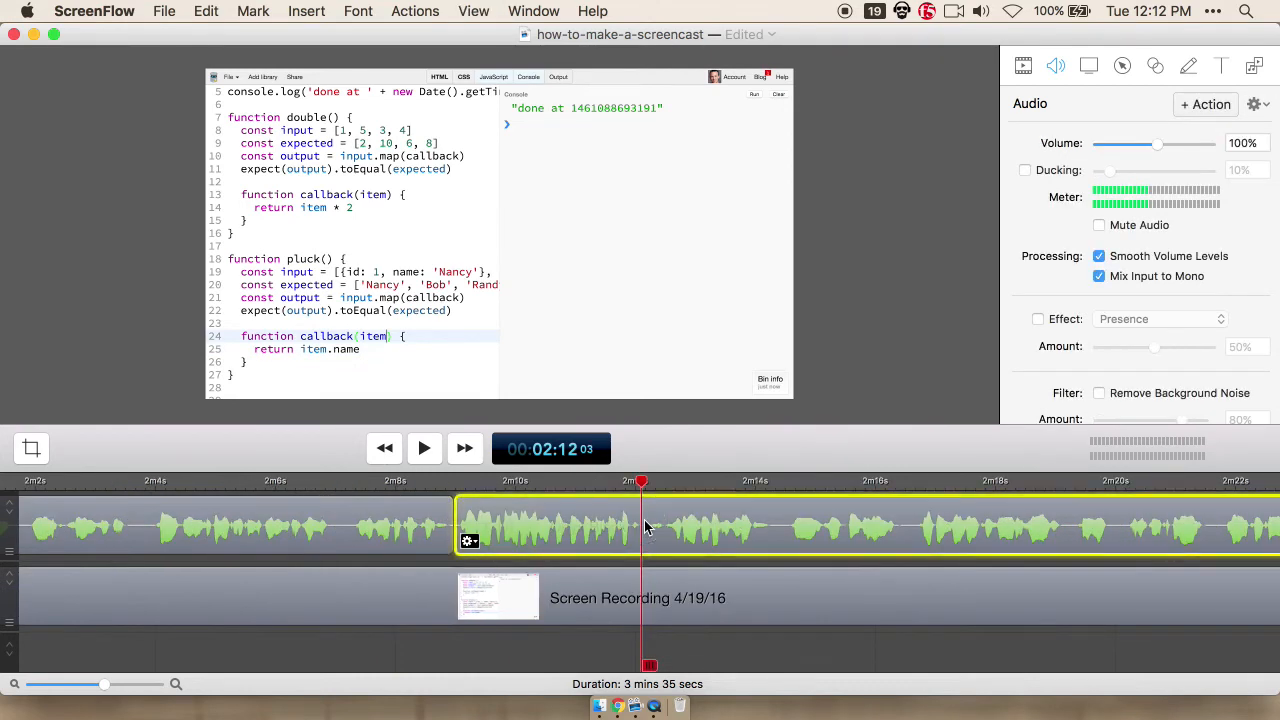
pyautogui.press('t')
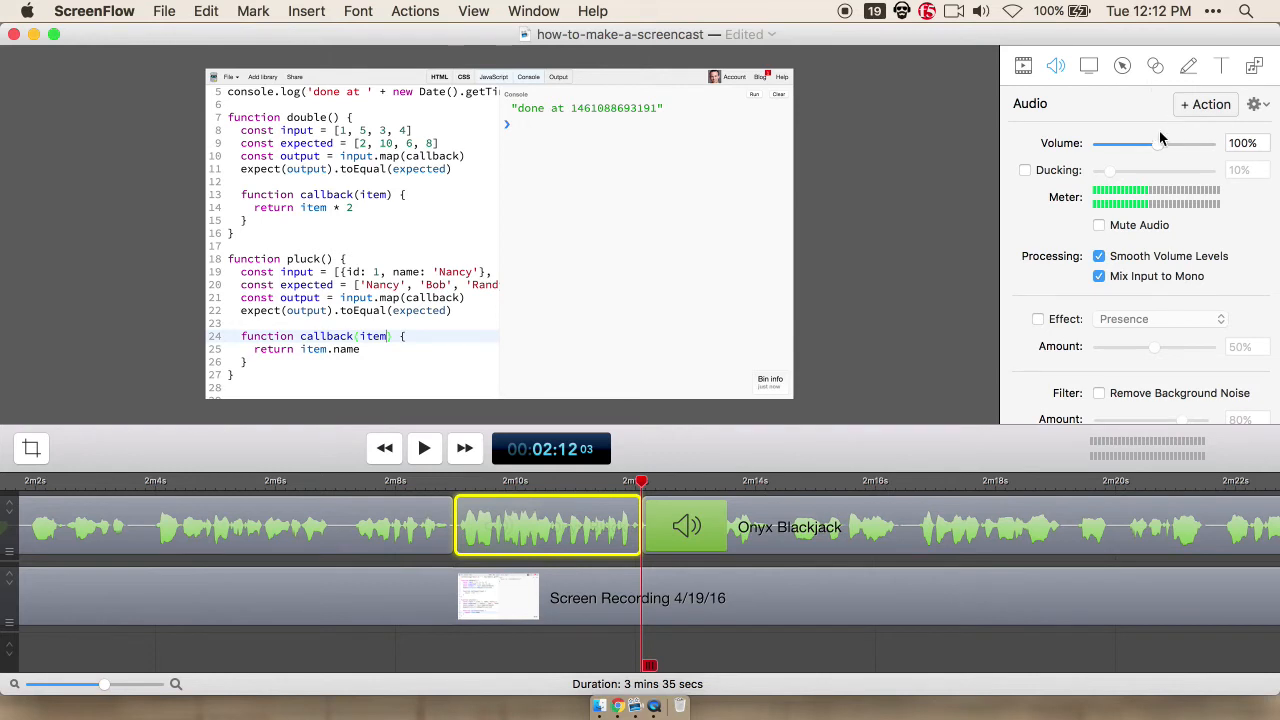
pyautogui.click(1148, 147)
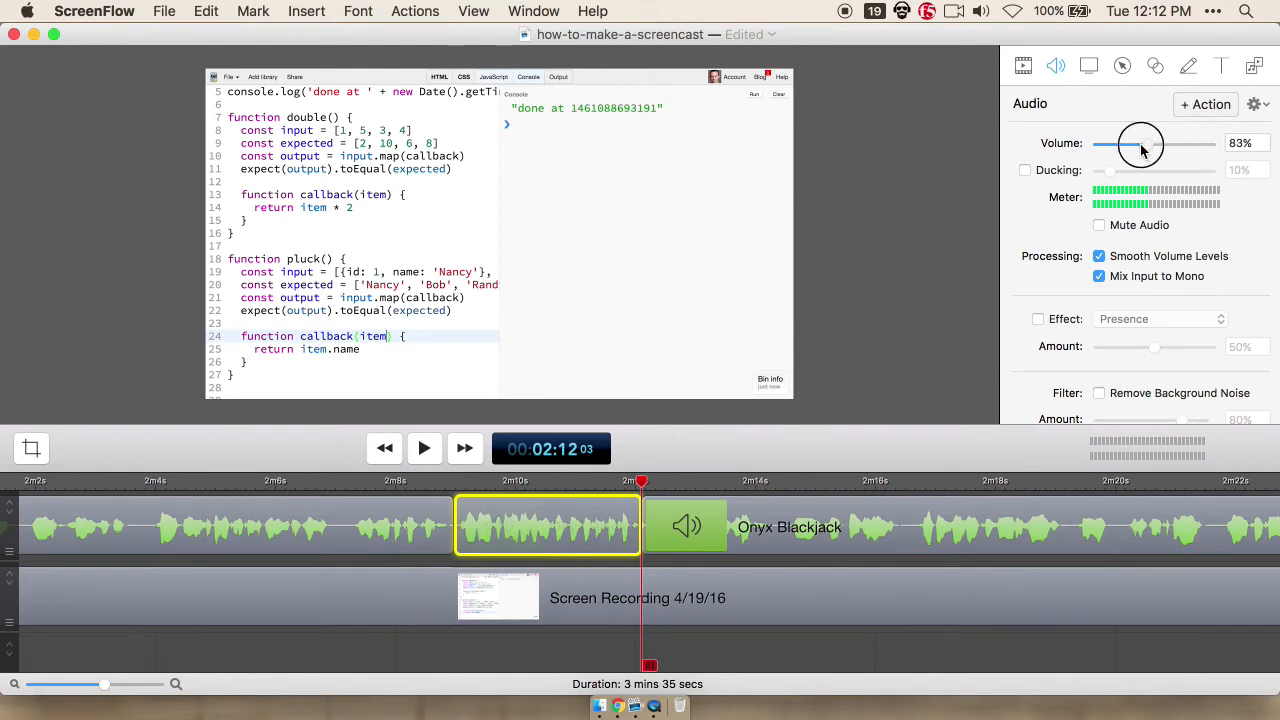
pyautogui.press('super+shift+a')
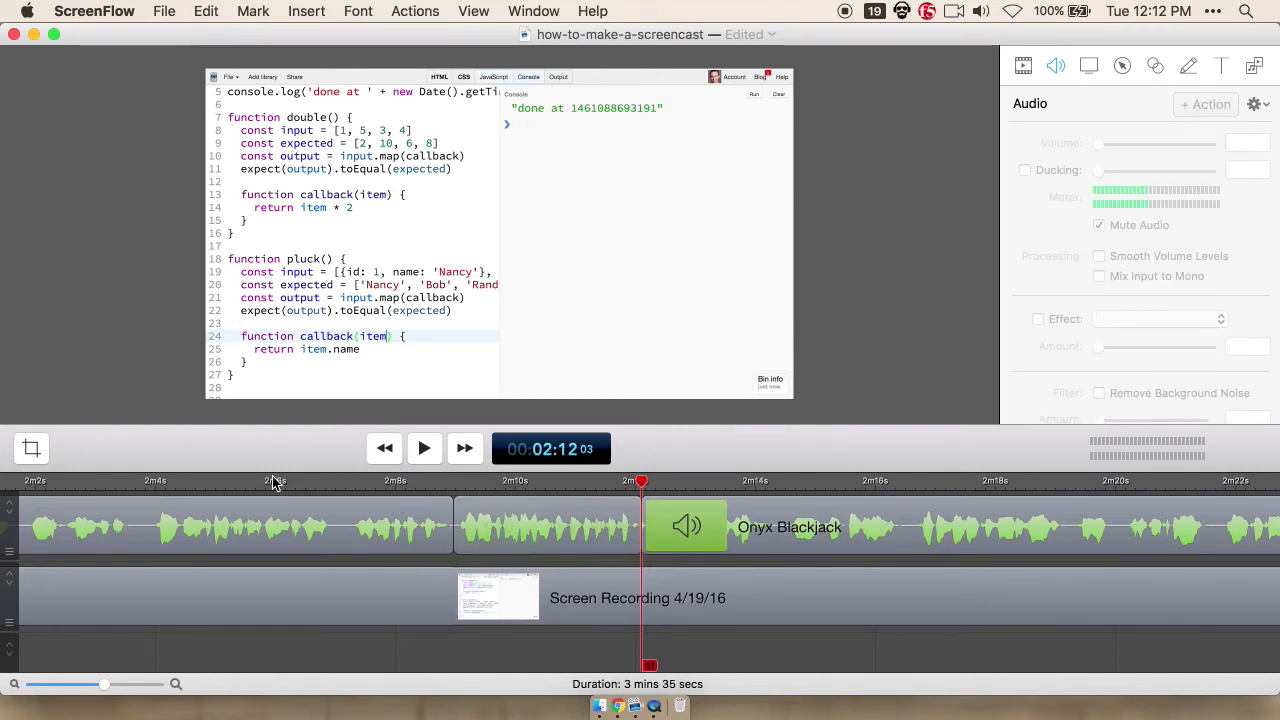
# Step: Play back the lowered narration piece from about 00:02:05 and continue to about 00:02:32, listening for the next pause
pyautogui.click(193, 481)
pyautogui.press('space')
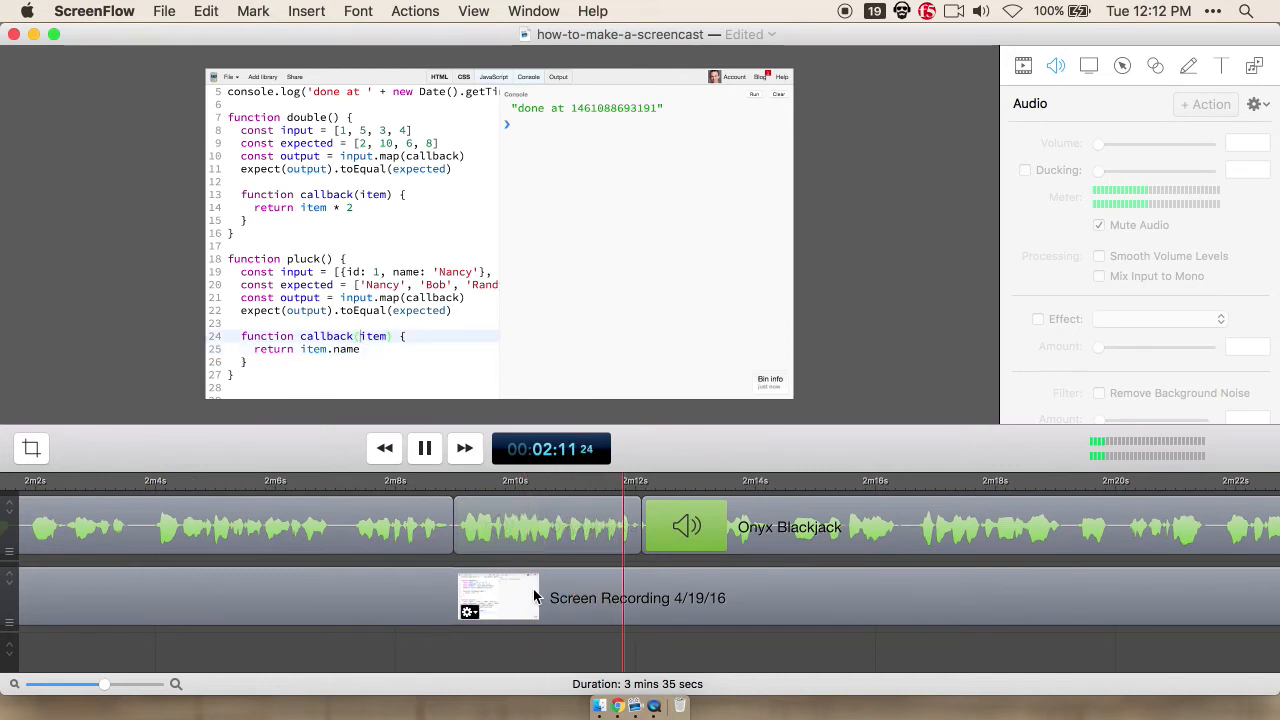
pyautogui.hscroll(5, 416, 578)
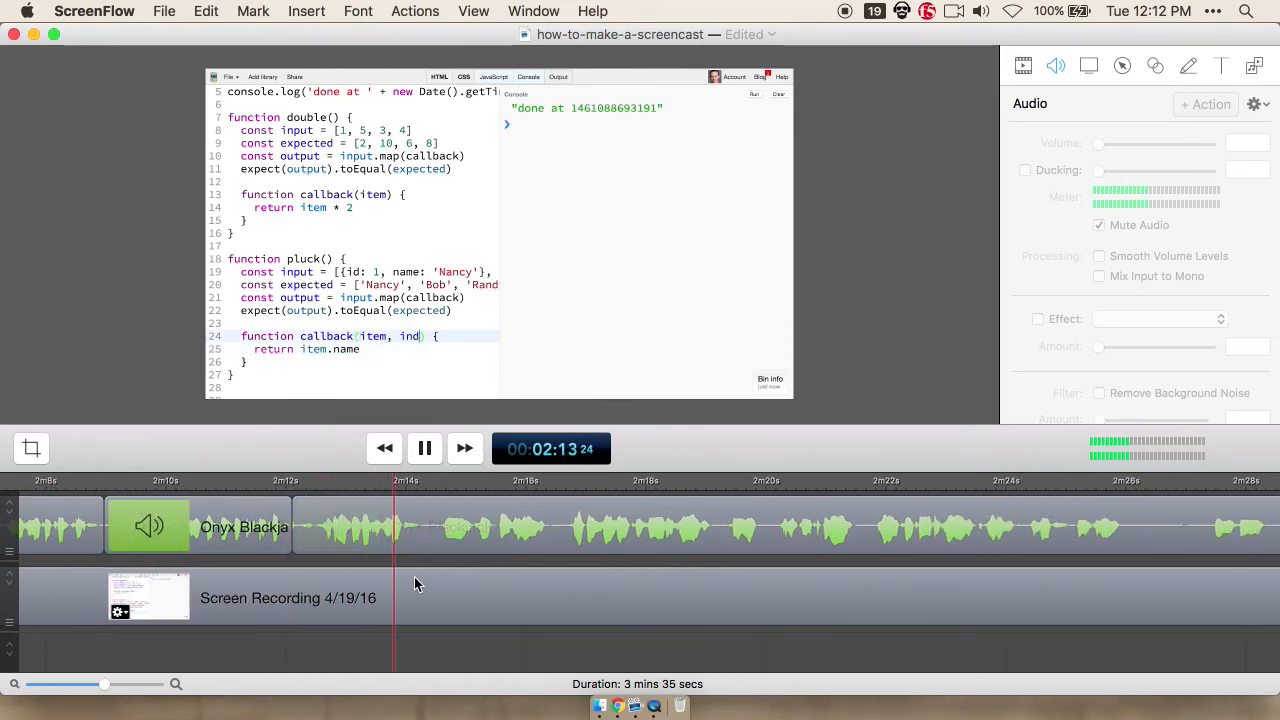
pyautogui.hscroll(2, 414, 577)
pyautogui.hscroll(2, 414, 577)
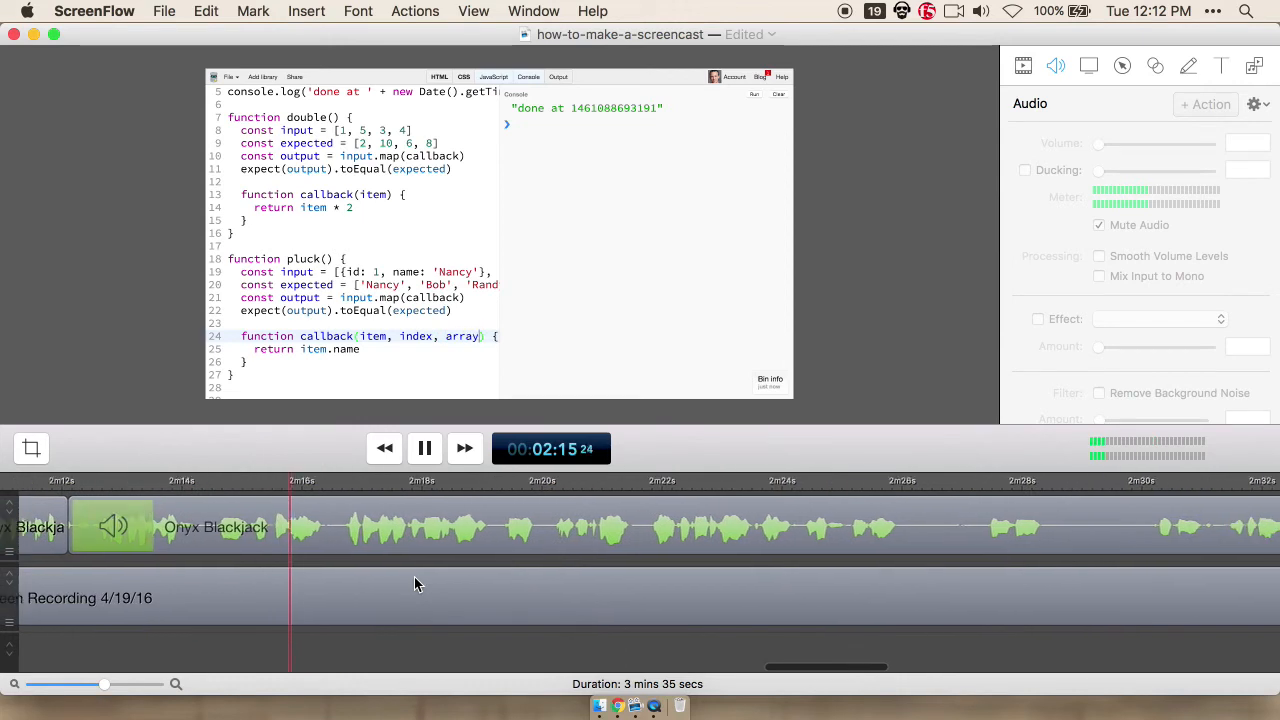
pyautogui.press('super+minus')
pyautogui.press('super+minus')
pyautogui.hscroll(6, 414, 577)
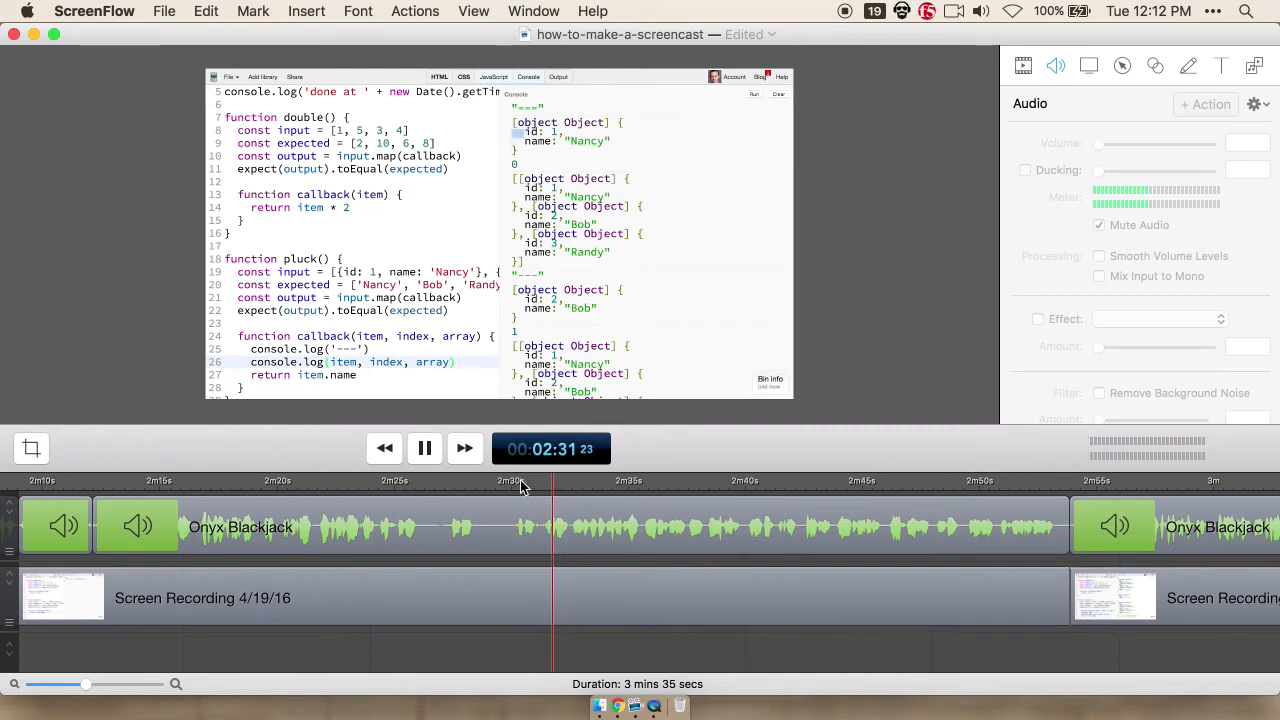
pyautogui.press('space')
pyautogui.press('super+equal')
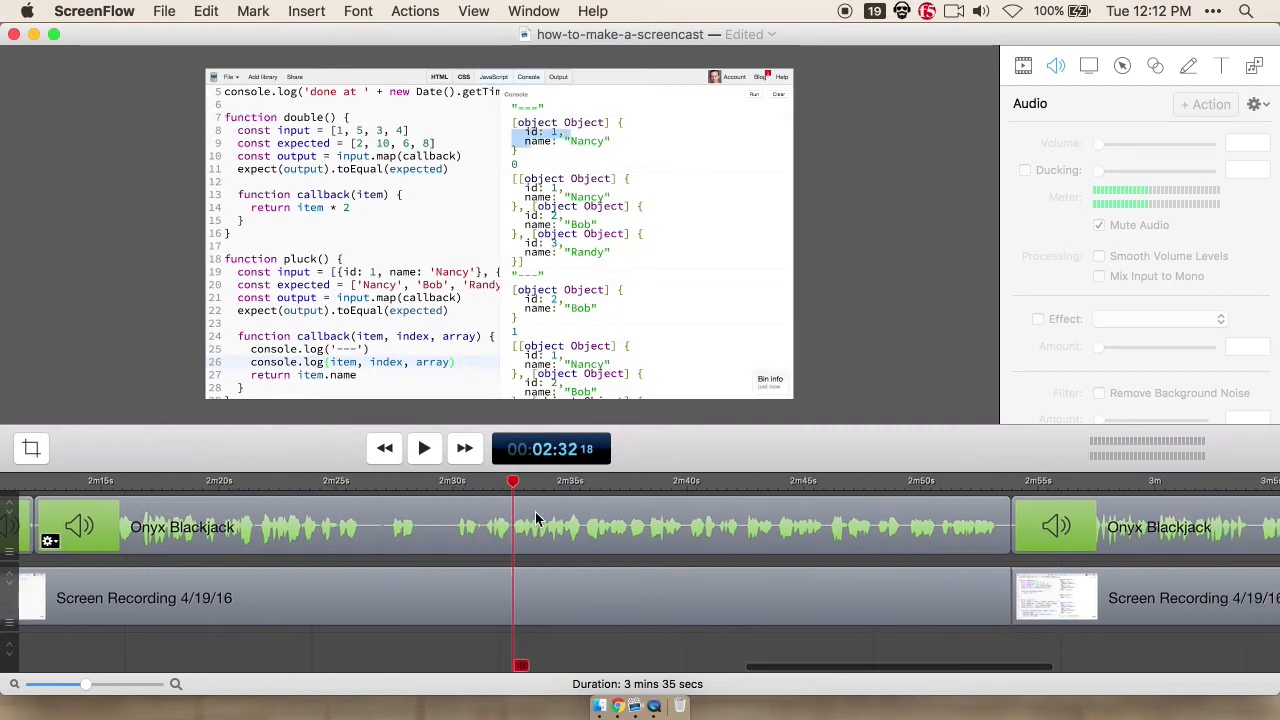
pyautogui.press('super+minus')
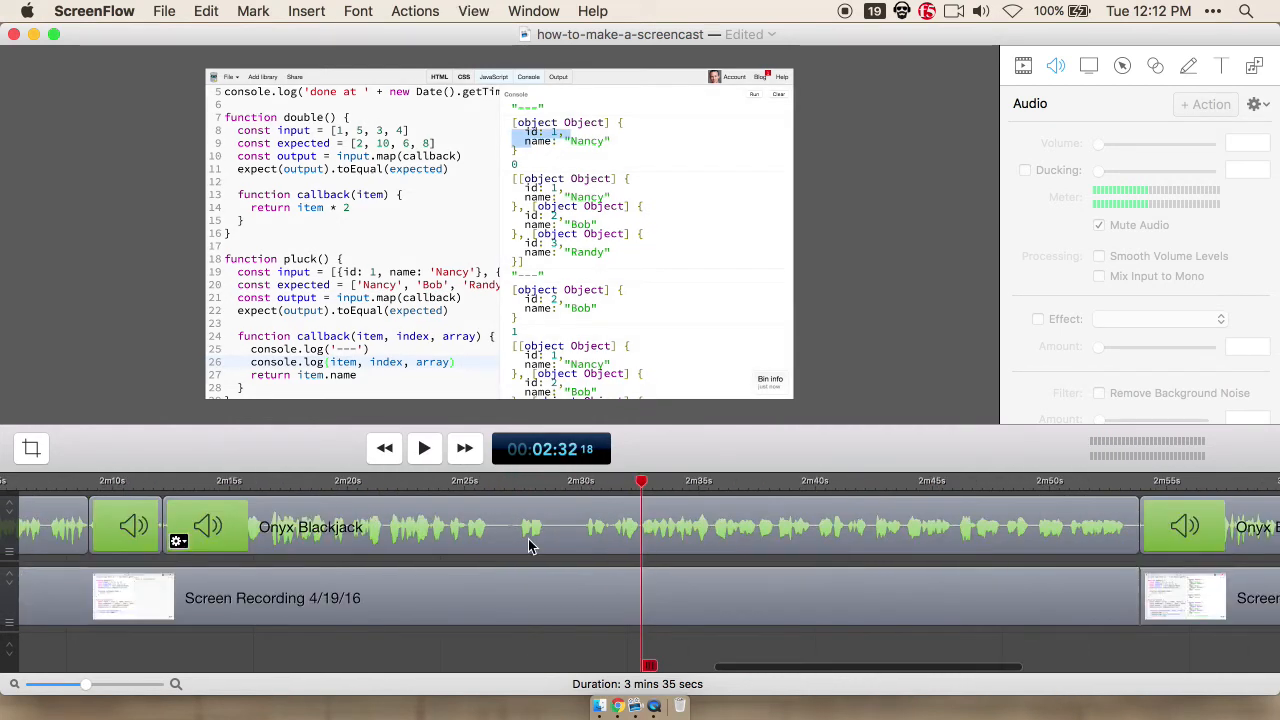
# Step: Replay the passage from about 00:02:24 and split the narration and screen recording clips at 00:02:30;02
pyautogui.click(452, 487)
pyautogui.press('space')
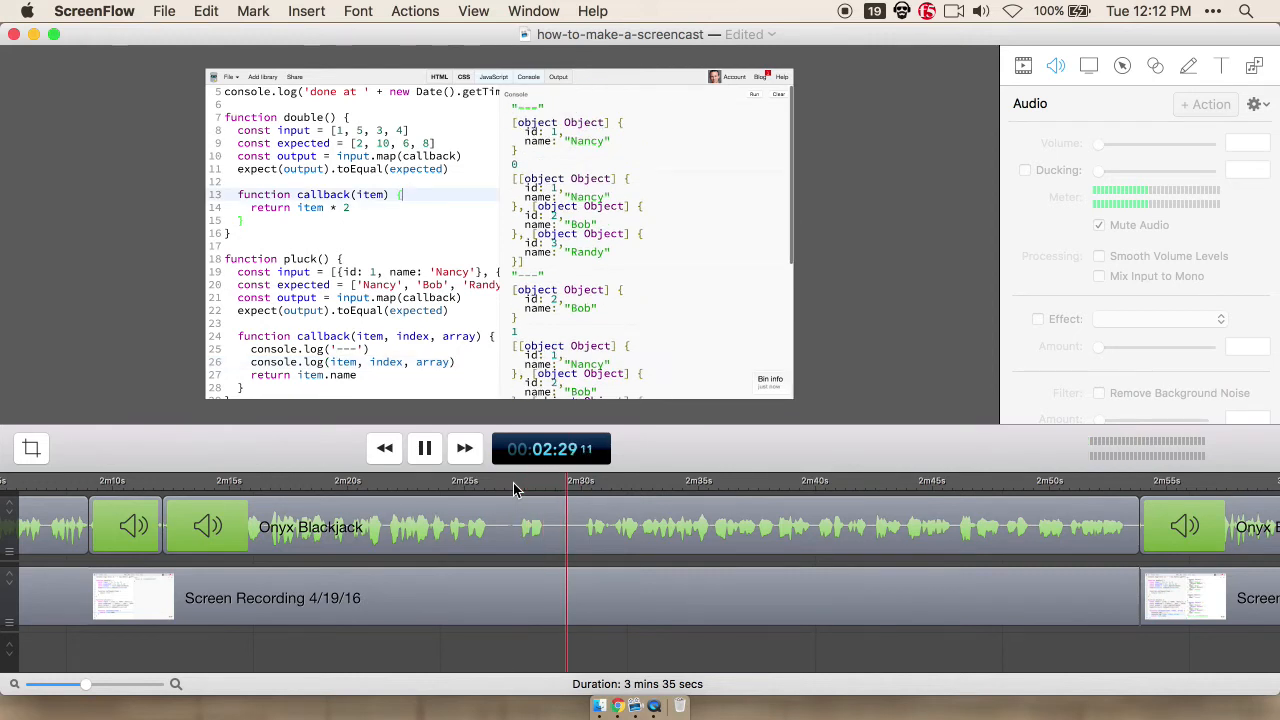
pyautogui.press('space')
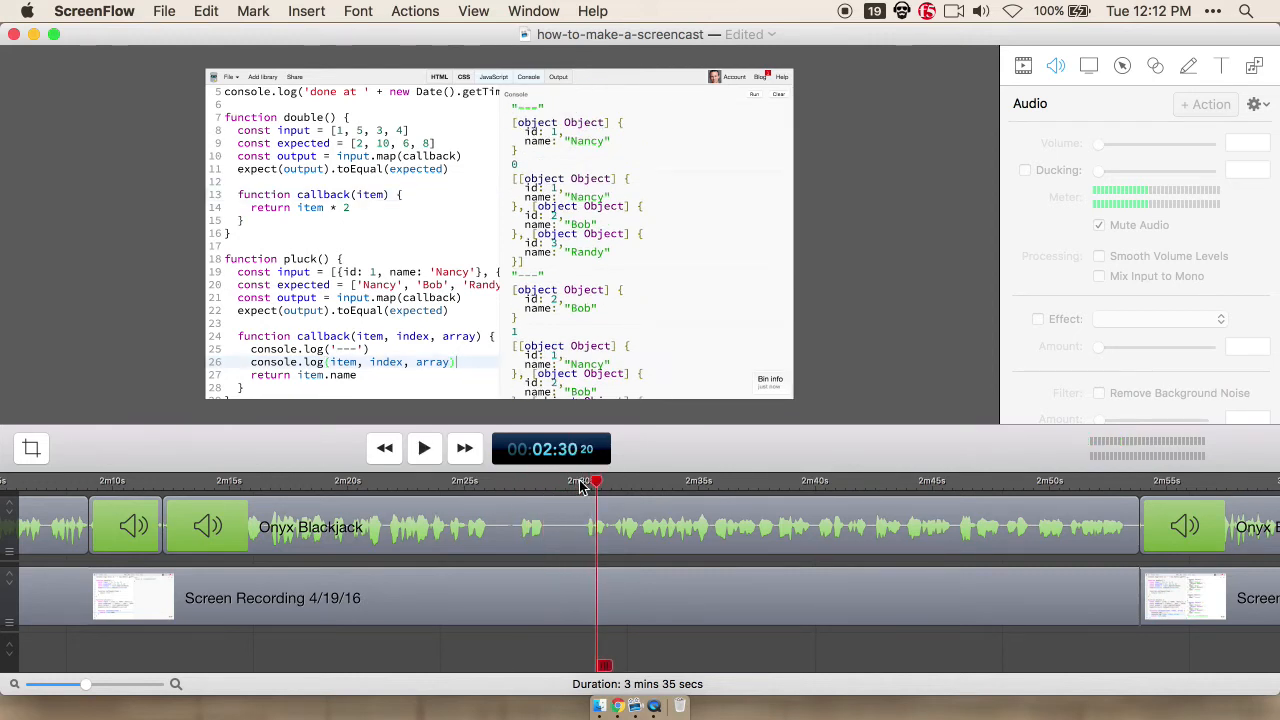
pyautogui.click(582, 483)
pyautogui.moveTo(580, 483); pyautogui.dragTo(584, 485)
pyautogui.press('t')
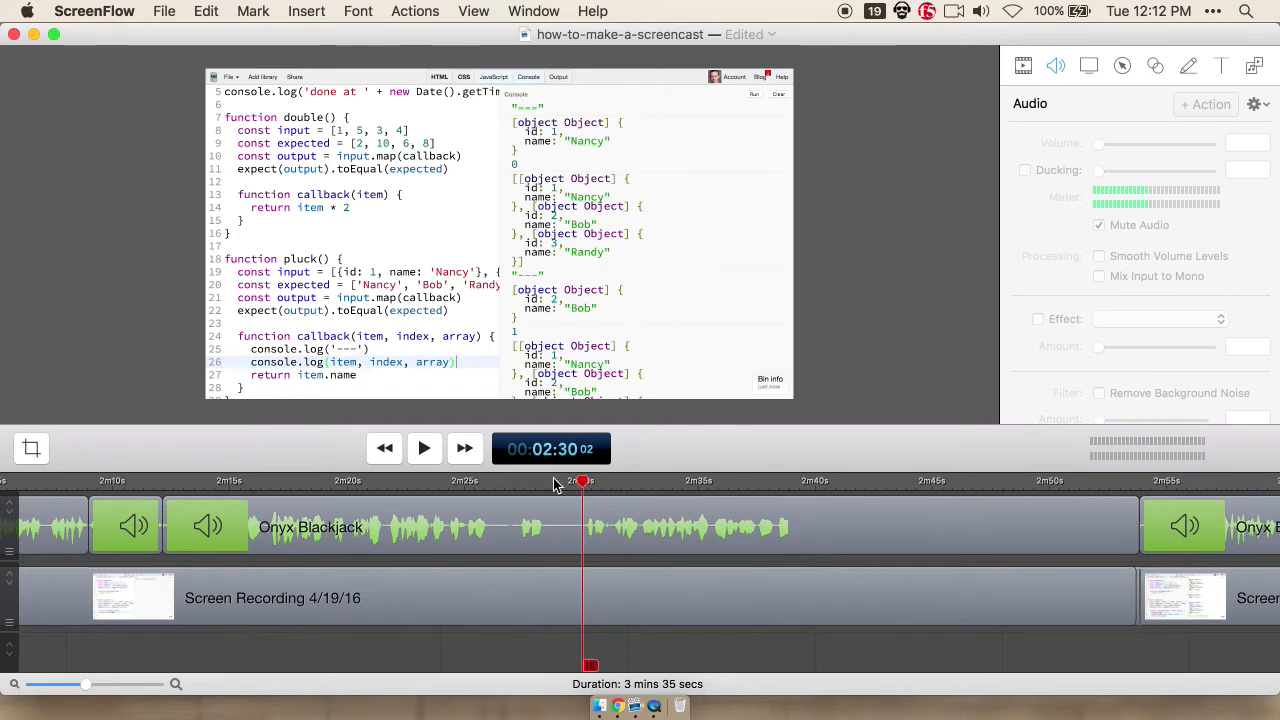
# Step: Try to ripple-delete the range from 00:02:28;15 to 00:02:30;02 on both tracks, and undo the deletion
pyautogui.keyDown('shift'); pyautogui.click(545, 483); pyautogui.keyUp('shift')
pyautogui.press('Delete')
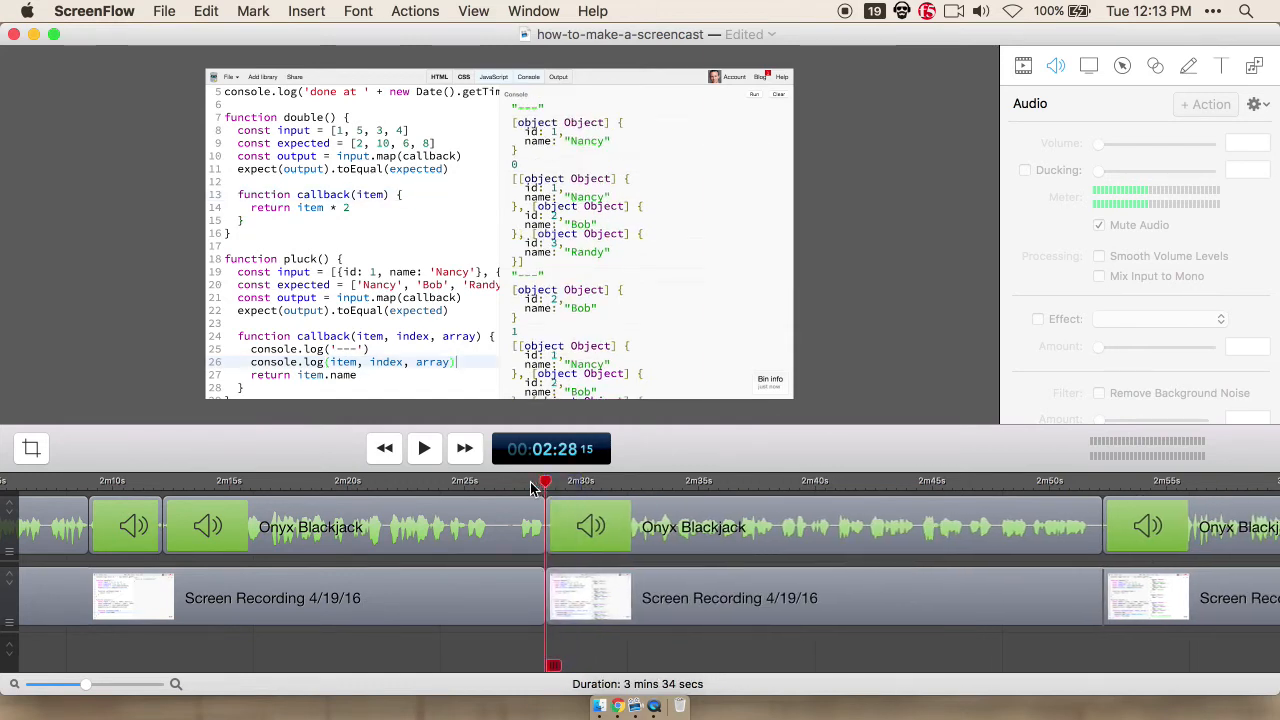
pyautogui.click(513, 484)
pyautogui.press('super+z')
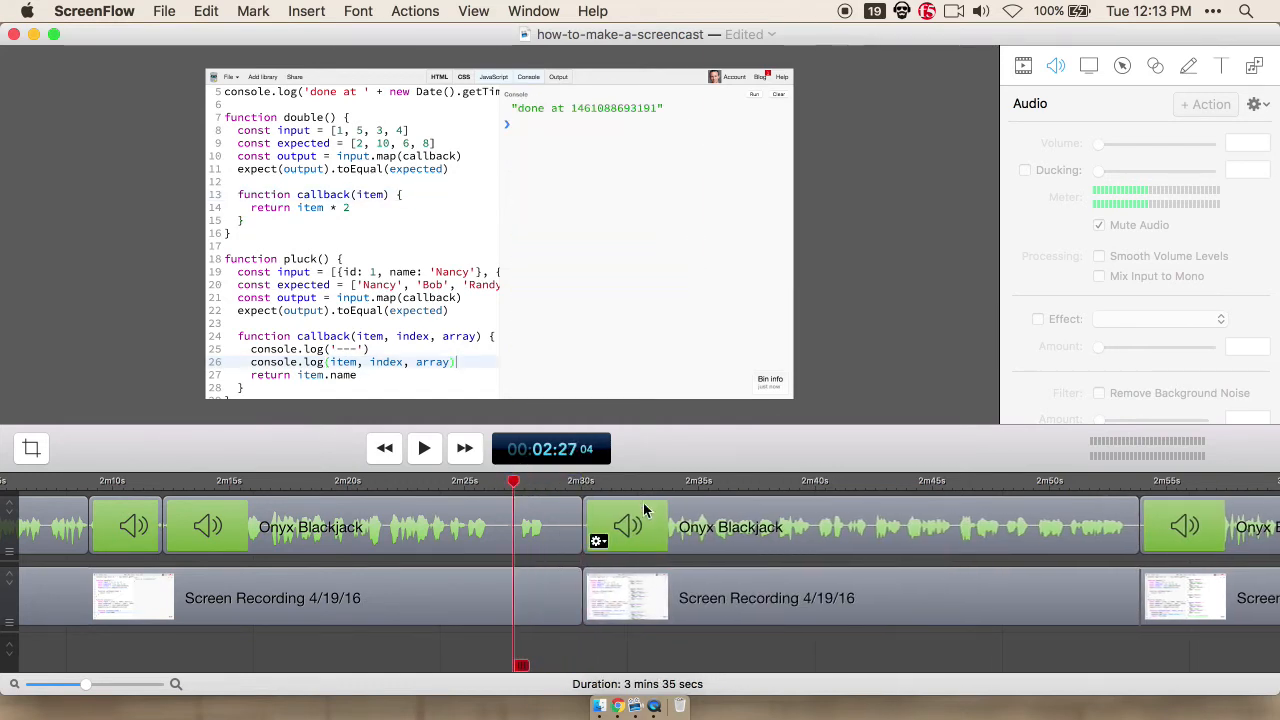
# Step: Split the narration just after the speech at 00:02:28;19 and delete the silent piece up to 00:02:30;02
pyautogui.click(553, 483)
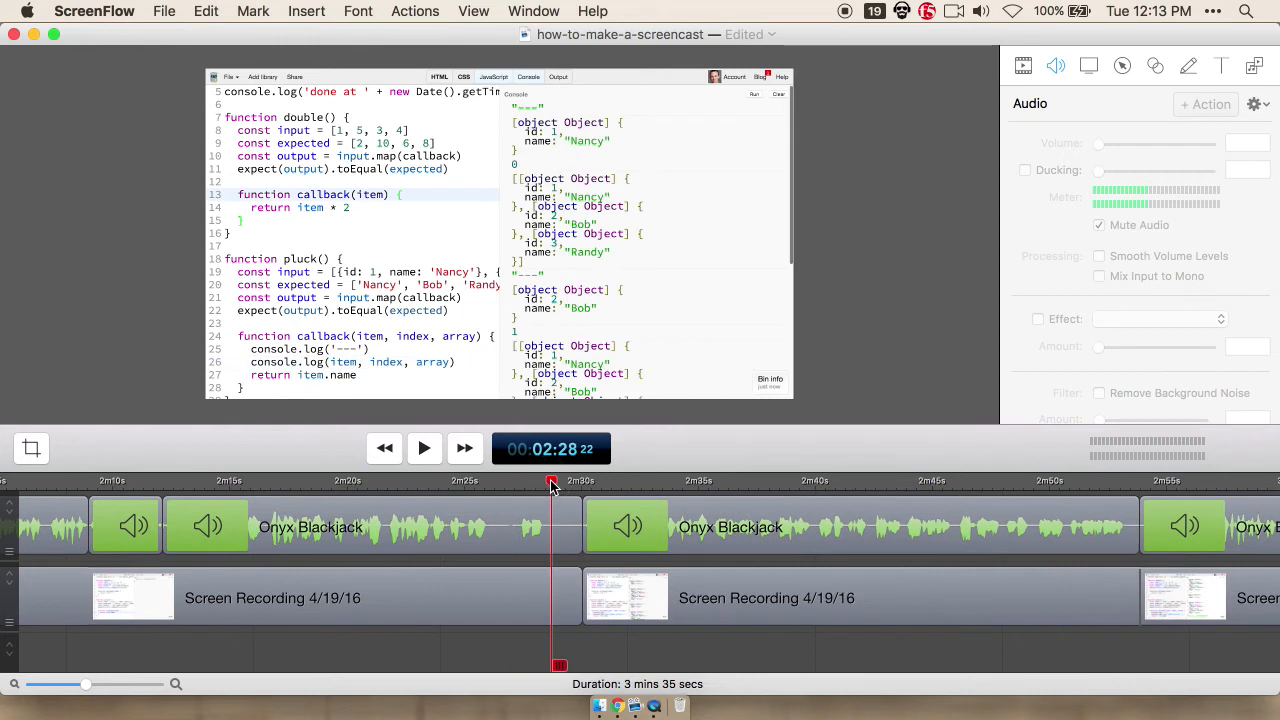
pyautogui.click(559, 530)
pyautogui.press('t')
pyautogui.press('Delete')
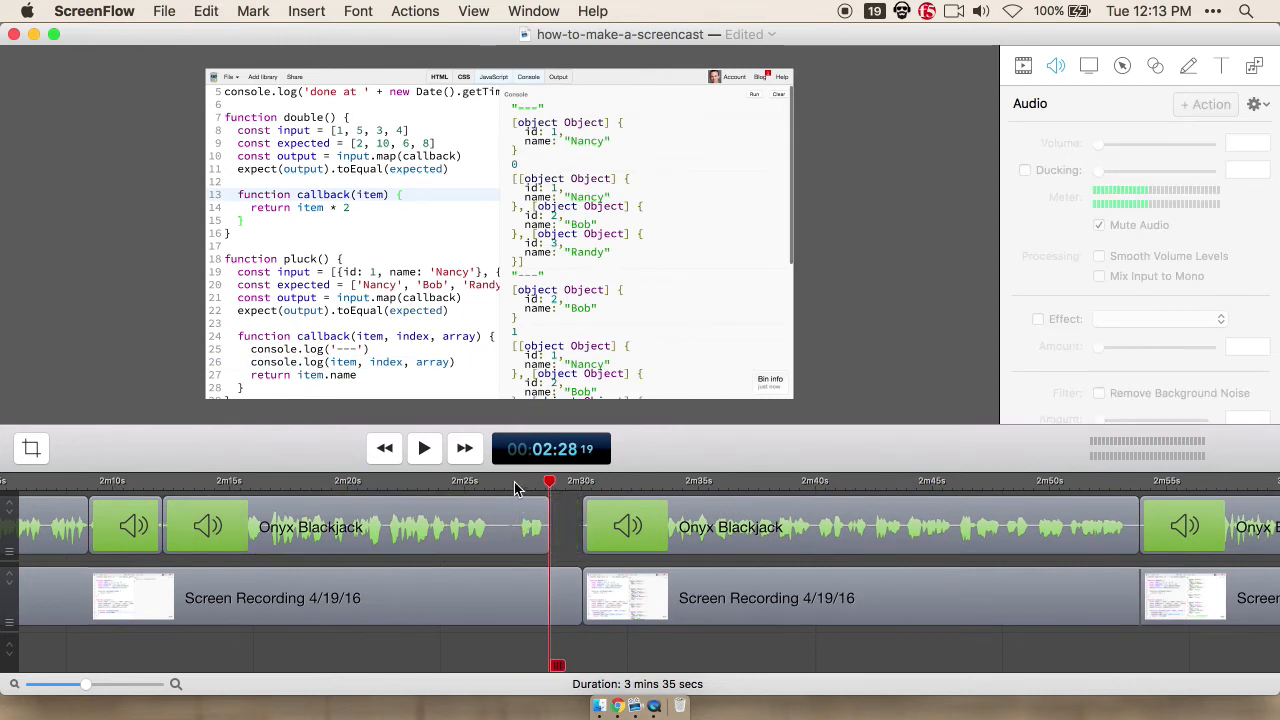
# Step: Cut the silent narration between 00:02:26;01 and about 00:02:27, and move the short speech segment up to 00:02:26;01
pyautogui.click(516, 484)
pyautogui.click(520, 545)
pyautogui.press('t')
pyautogui.click(487, 481)
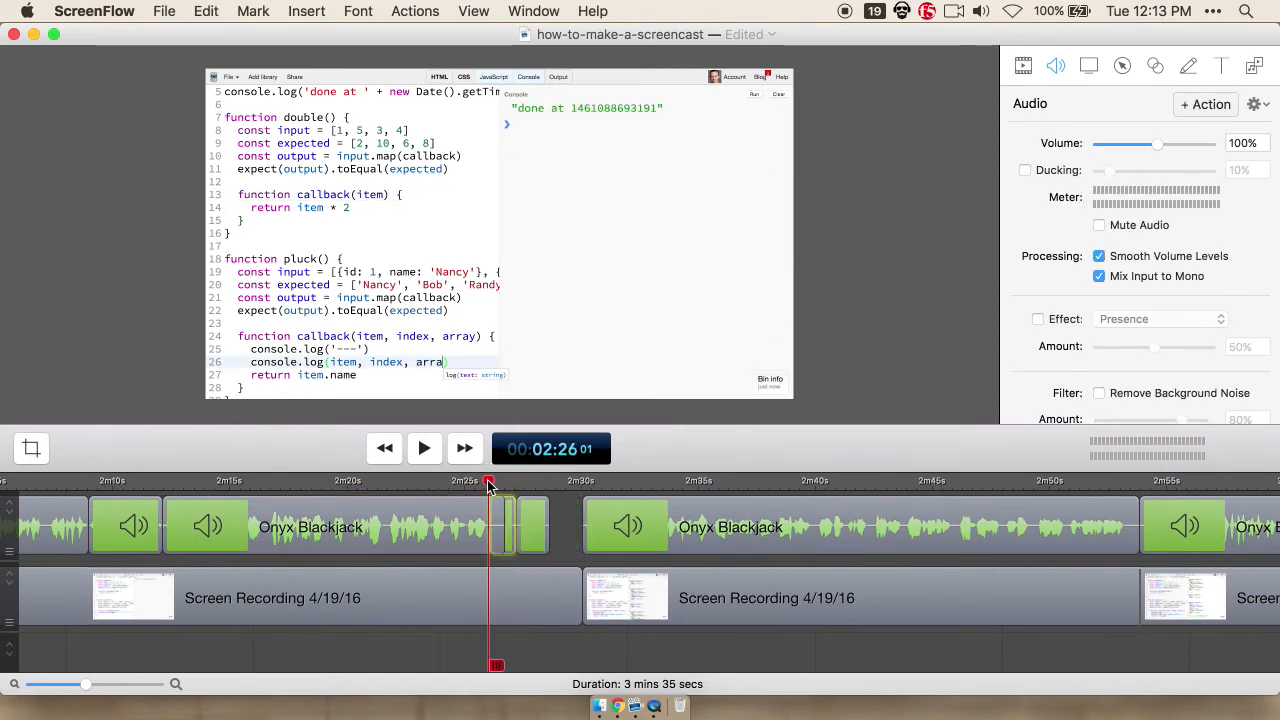
pyautogui.press('t')
pyautogui.click(500, 533)
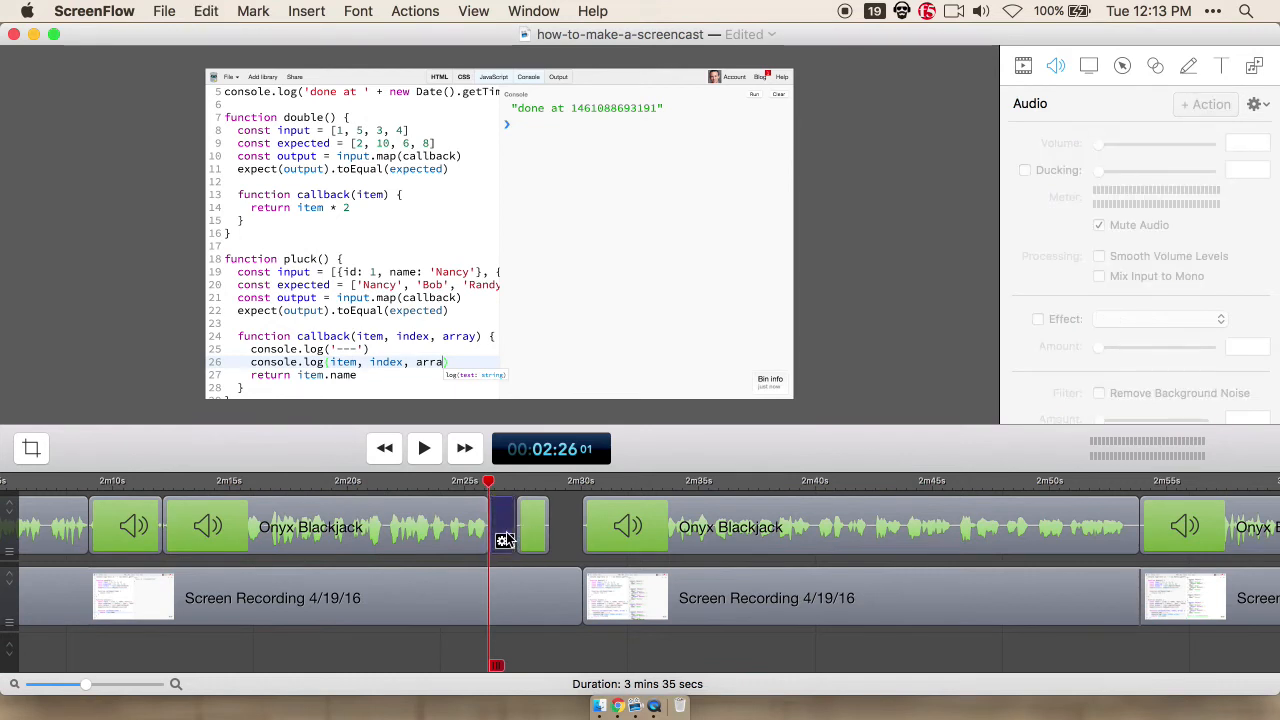
pyautogui.click(569, 543)
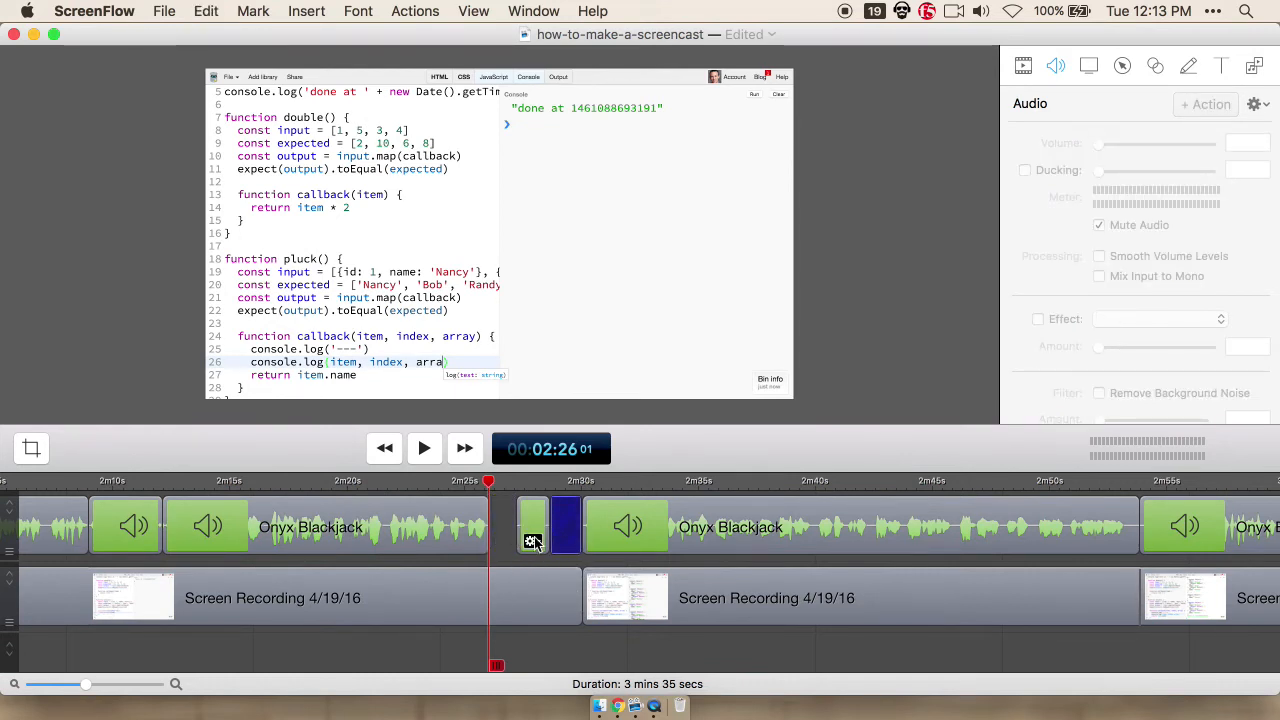
pyautogui.moveTo(533, 541); pyautogui.dragTo(504, 535)
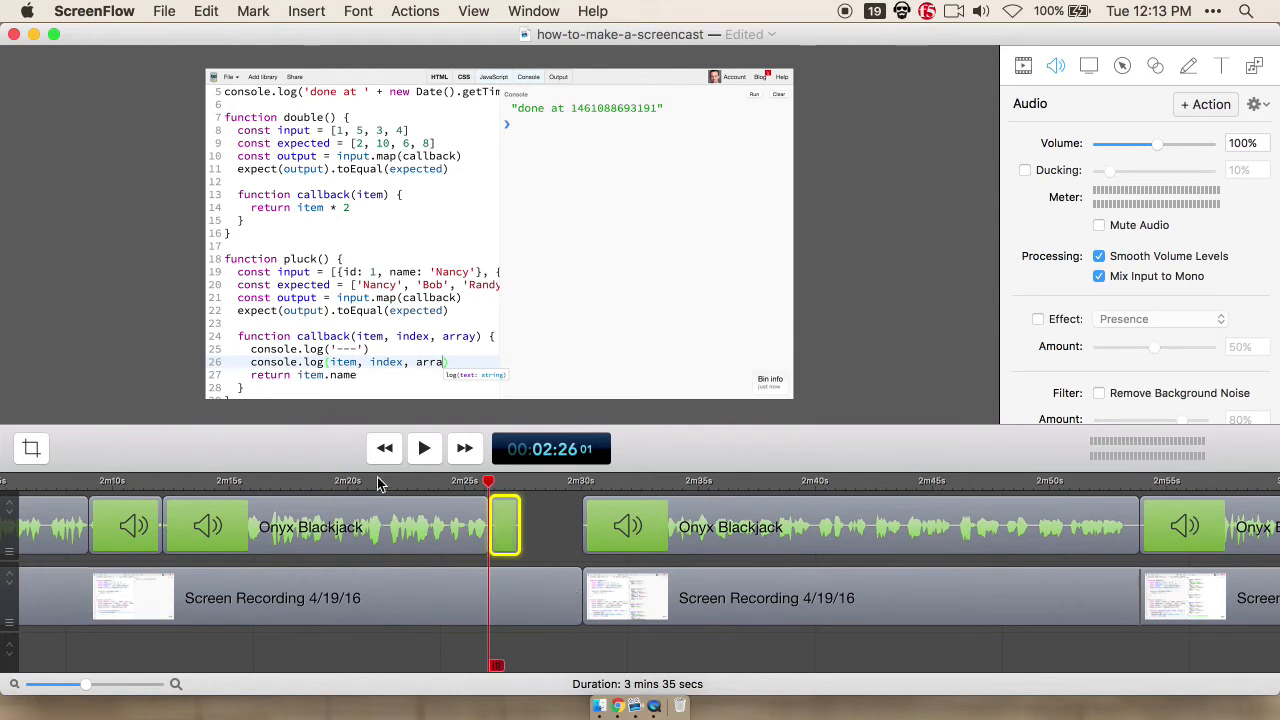
# Step: Split the screen recording at 00:02:22;22 and speed up the following piece so it ends with the short narration segment at about 00:02:27
pyautogui.click(430, 484)
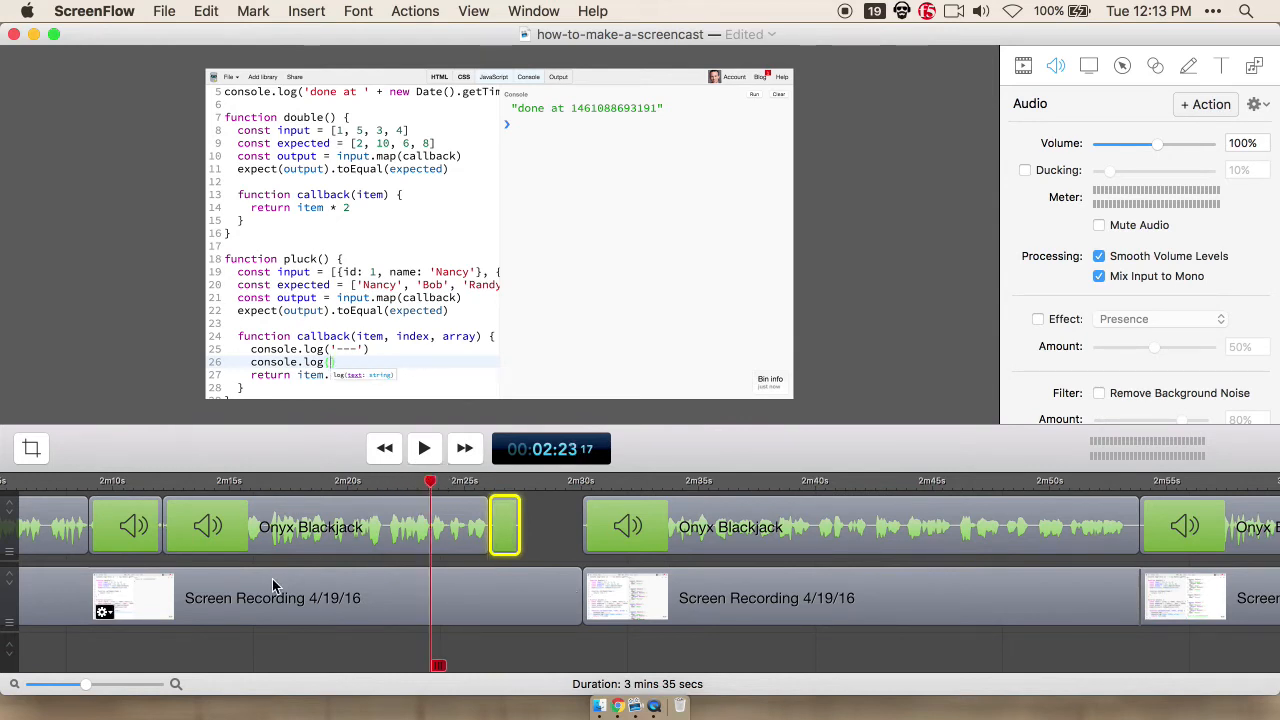
pyautogui.hscroll(-3, 428, 584)
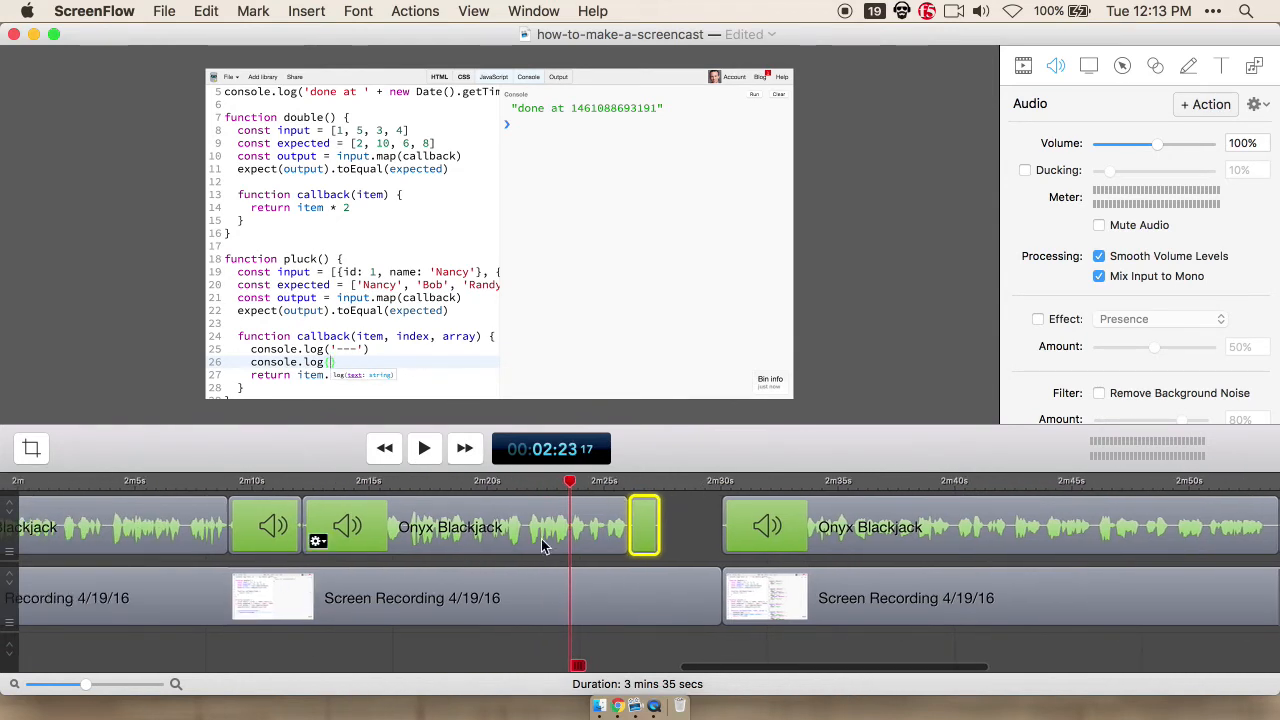
pyautogui.click(548, 484)
pyautogui.click(582, 589)
pyautogui.press('t')
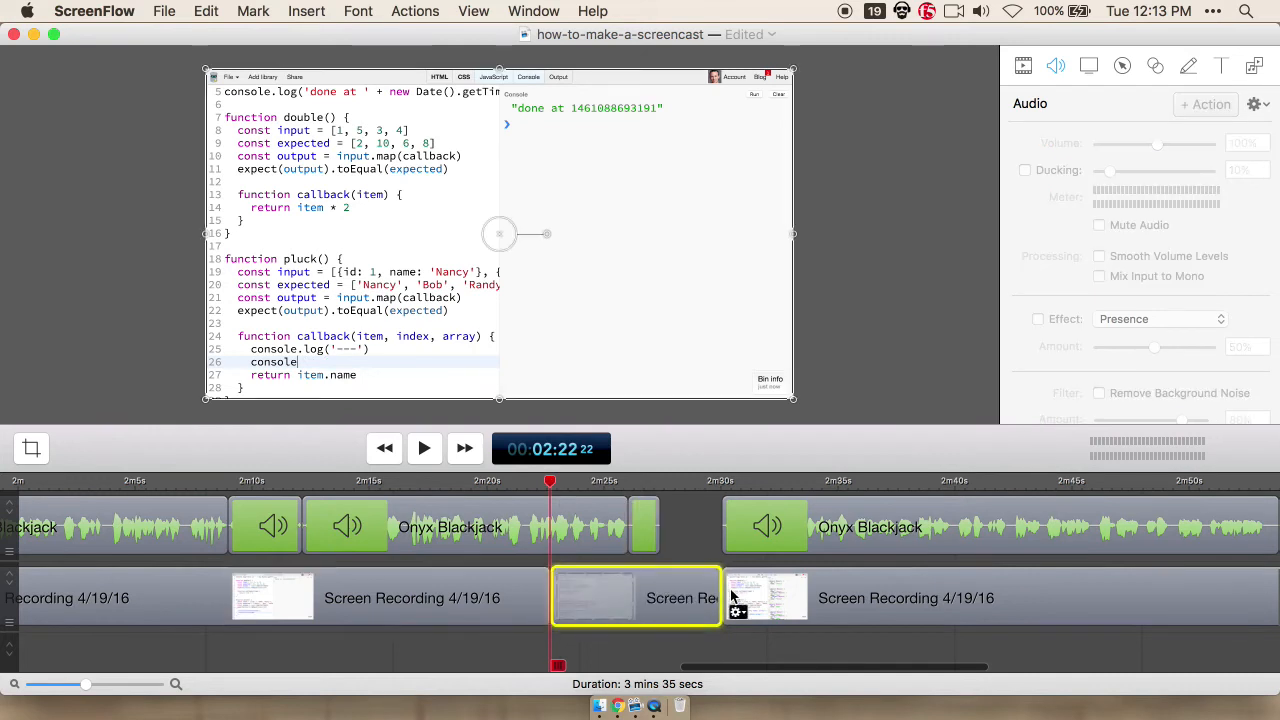
pyautogui.moveTo(717, 595); pyautogui.dragTo(658, 597)
# Step: Close the remaining gap after about 00:02:27 on both tracks and play back the result from 00:02:22;22
pyautogui.click(677, 603)
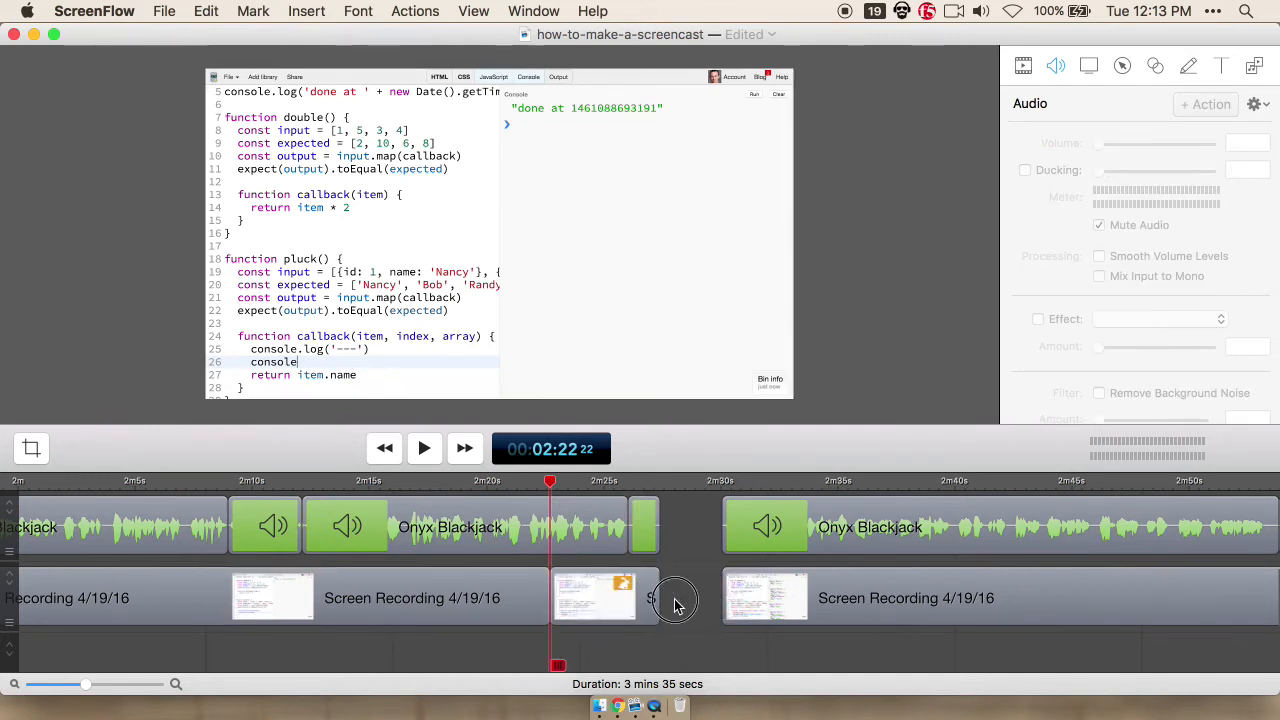
pyautogui.press('Delete')
pyautogui.press('space')
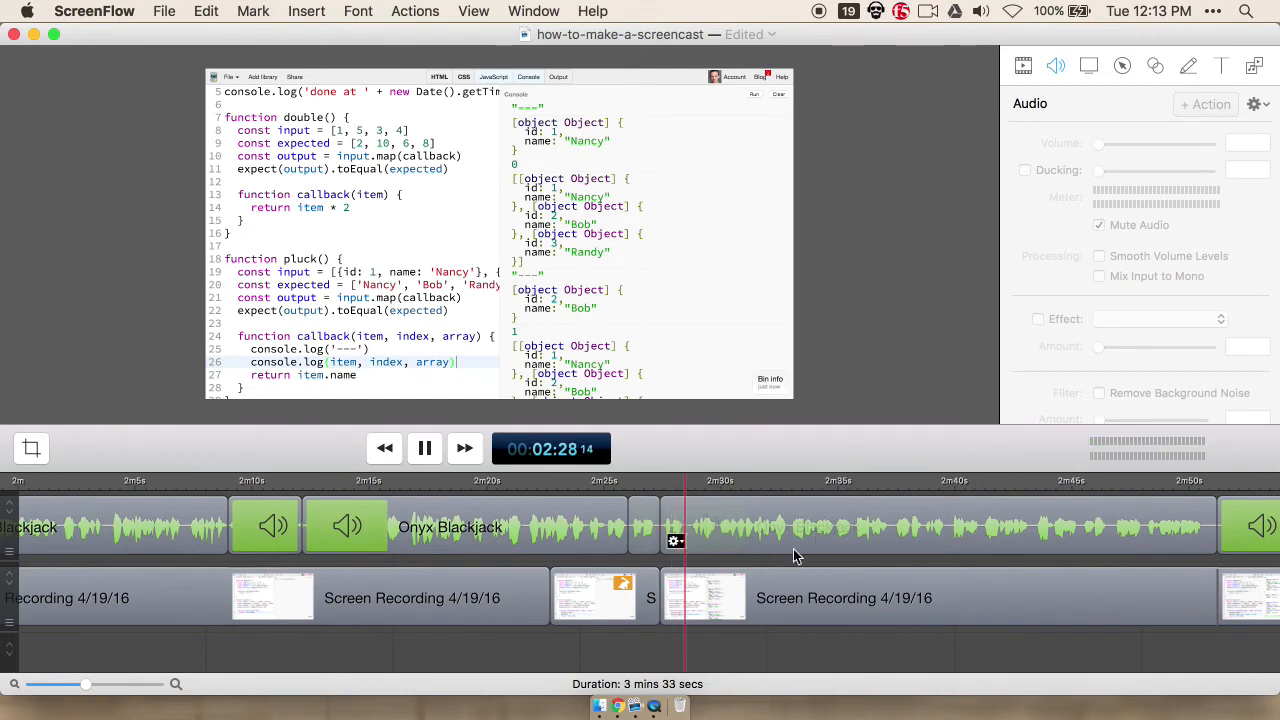
pyautogui.hscroll(4, 759, 569)
pyautogui.press('space')
# Step: Replay the narration from the join at about 00:02:27, pausing to locate the short silence after it
pyautogui.press('super+equal')
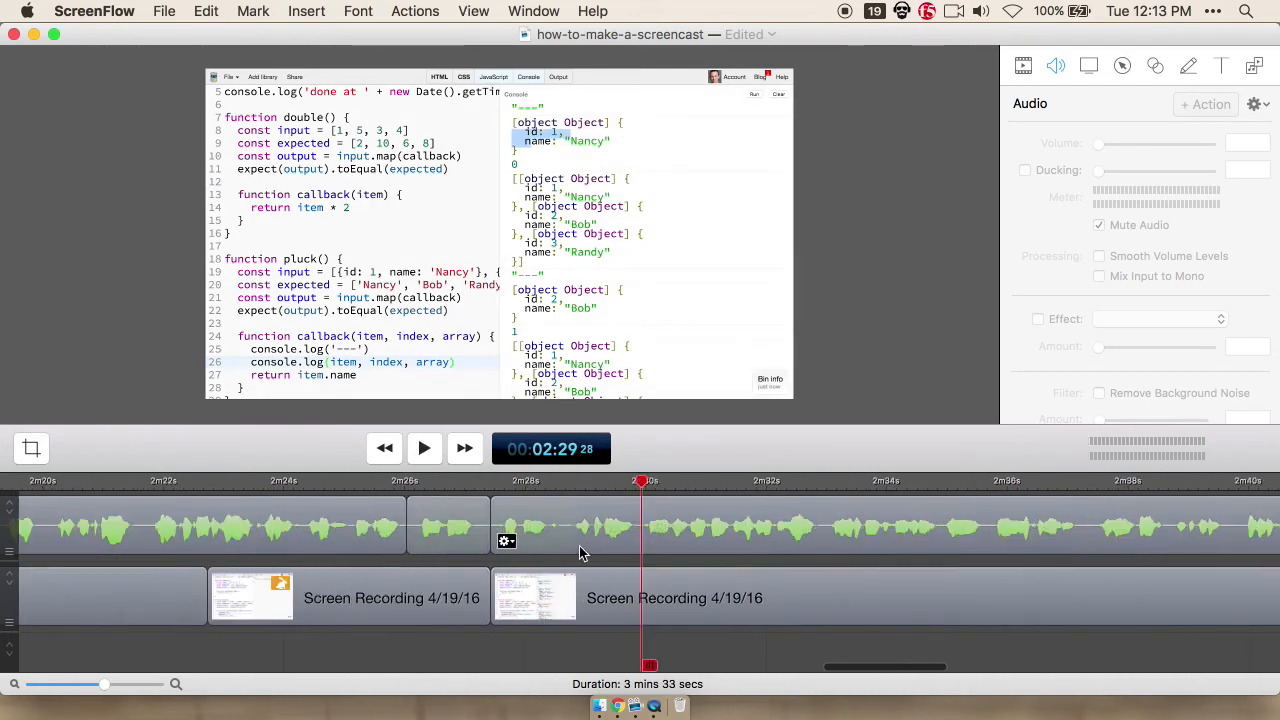
pyautogui.press('super+equal')
pyautogui.press('super+minus')
pyautogui.click(483, 480)
pyautogui.press('space')
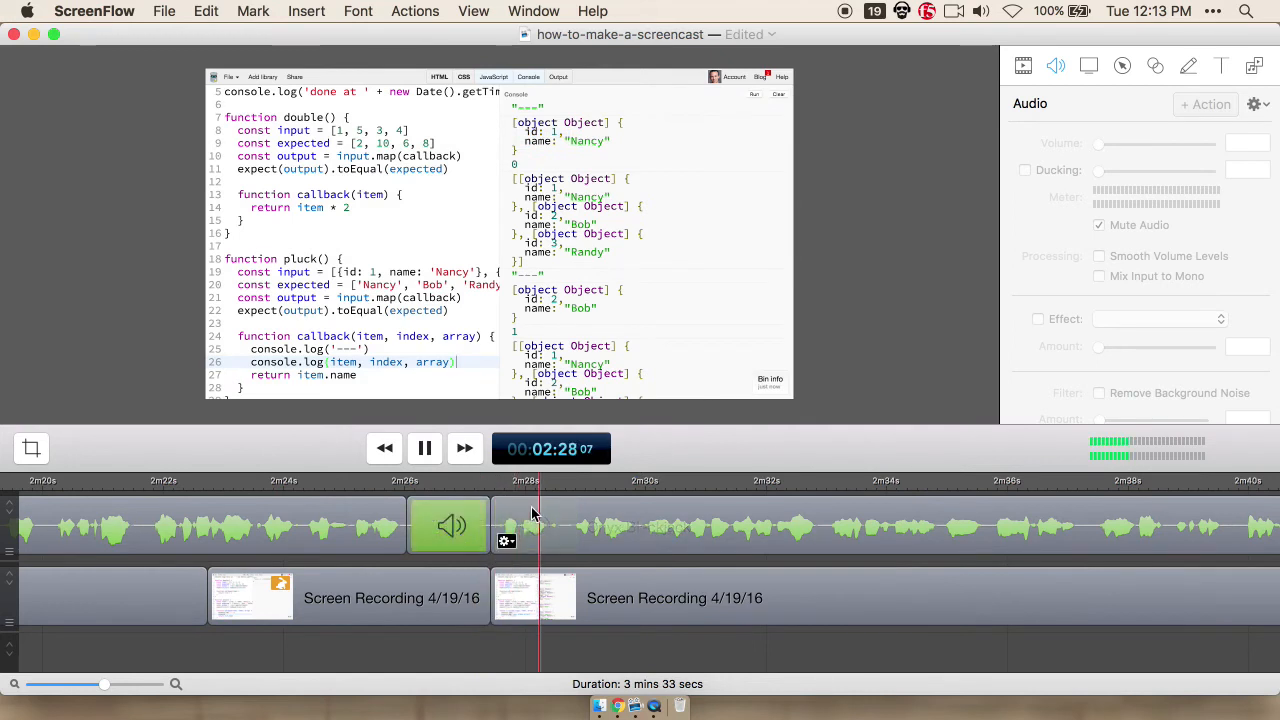
pyautogui.press('space')
pyautogui.press('space')
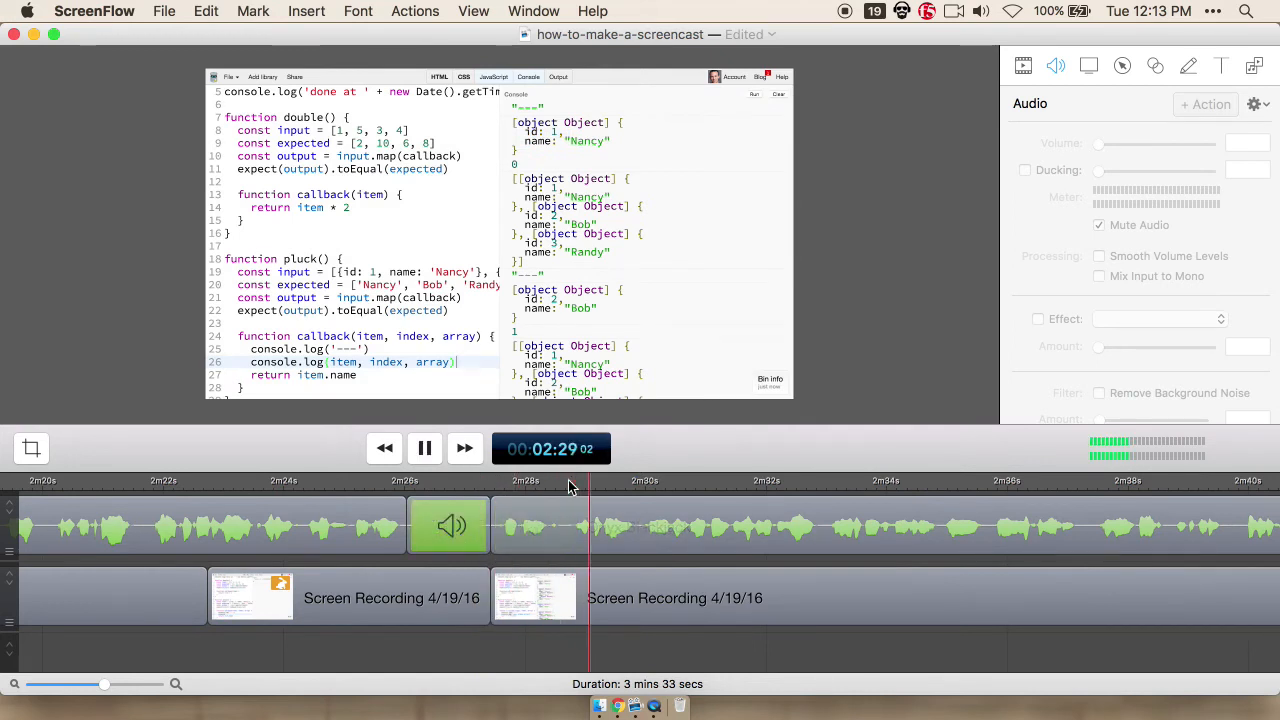
# Step: Split the narration clip at 00:02:28;24 and play back from the join at about 00:02:27
pyautogui.click(573, 484)
pyautogui.click(573, 516)
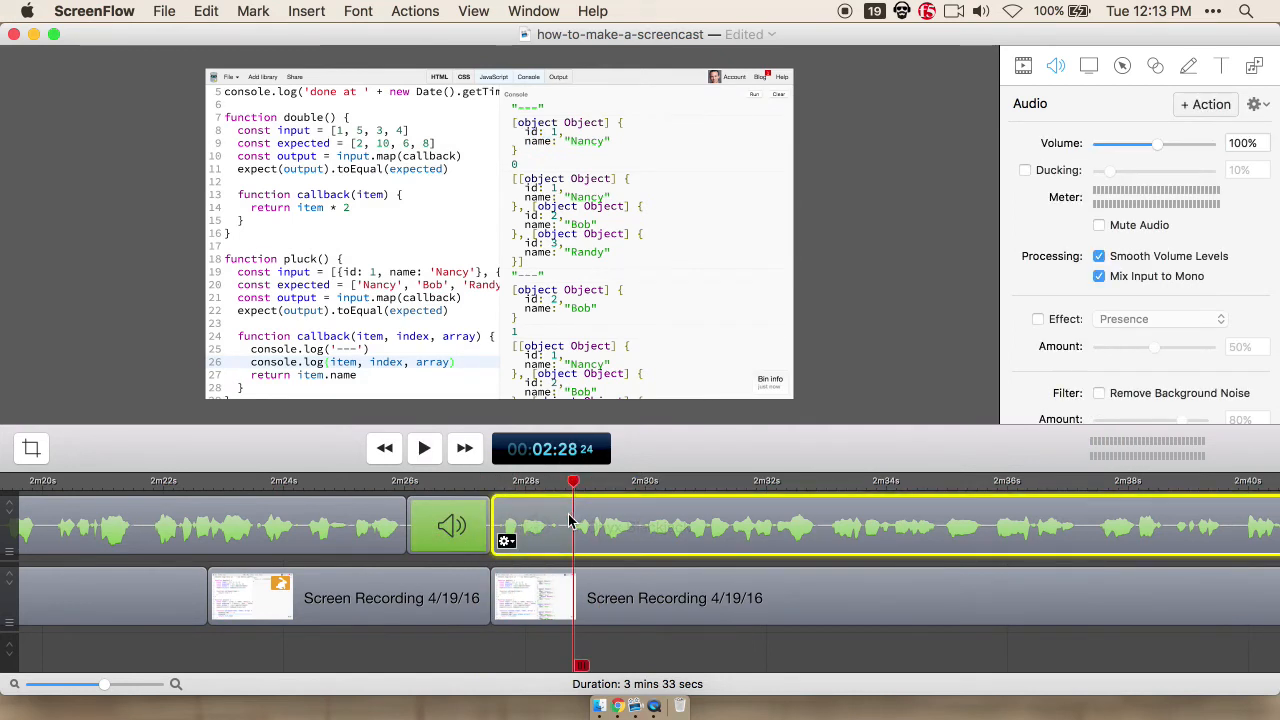
pyautogui.press('t')
pyautogui.click(490, 482)
pyautogui.press('space')
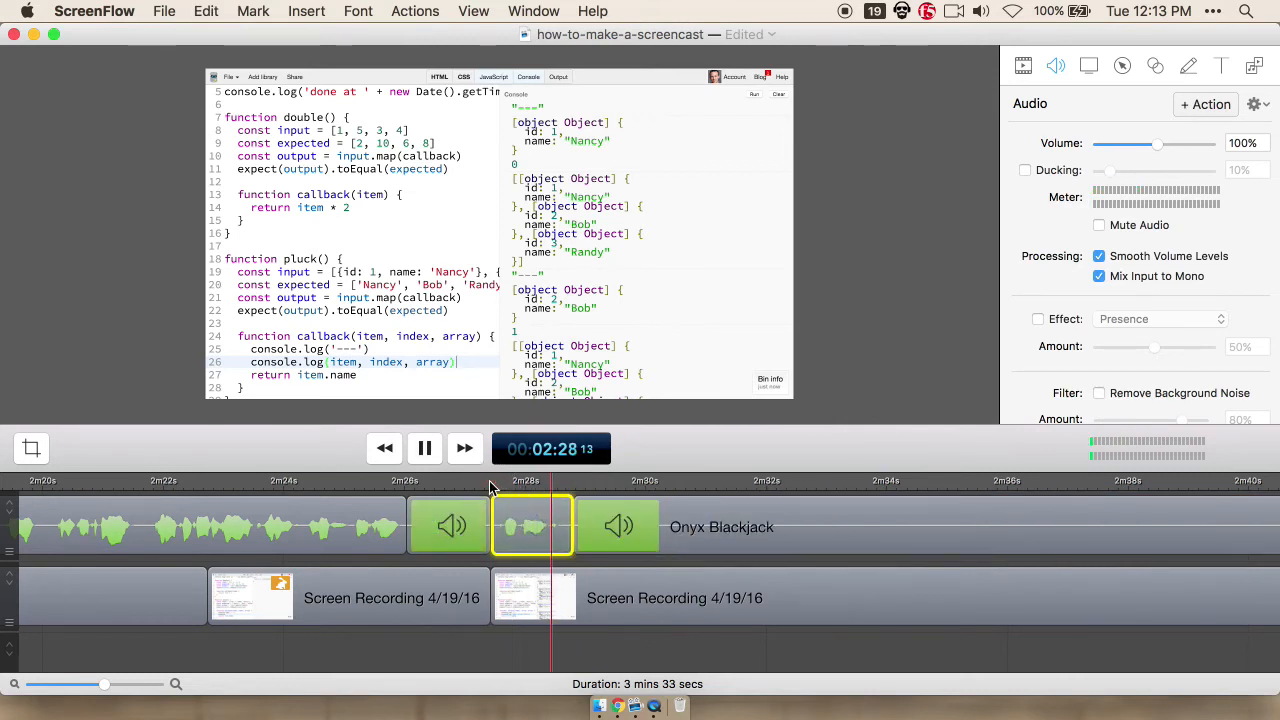
# Step: Replay the narration from about 00:02:25 and delete the short narration clip between about 00:02:27 and 00:02:28;24
pyautogui.click(354, 503)
pyautogui.click(330, 485)
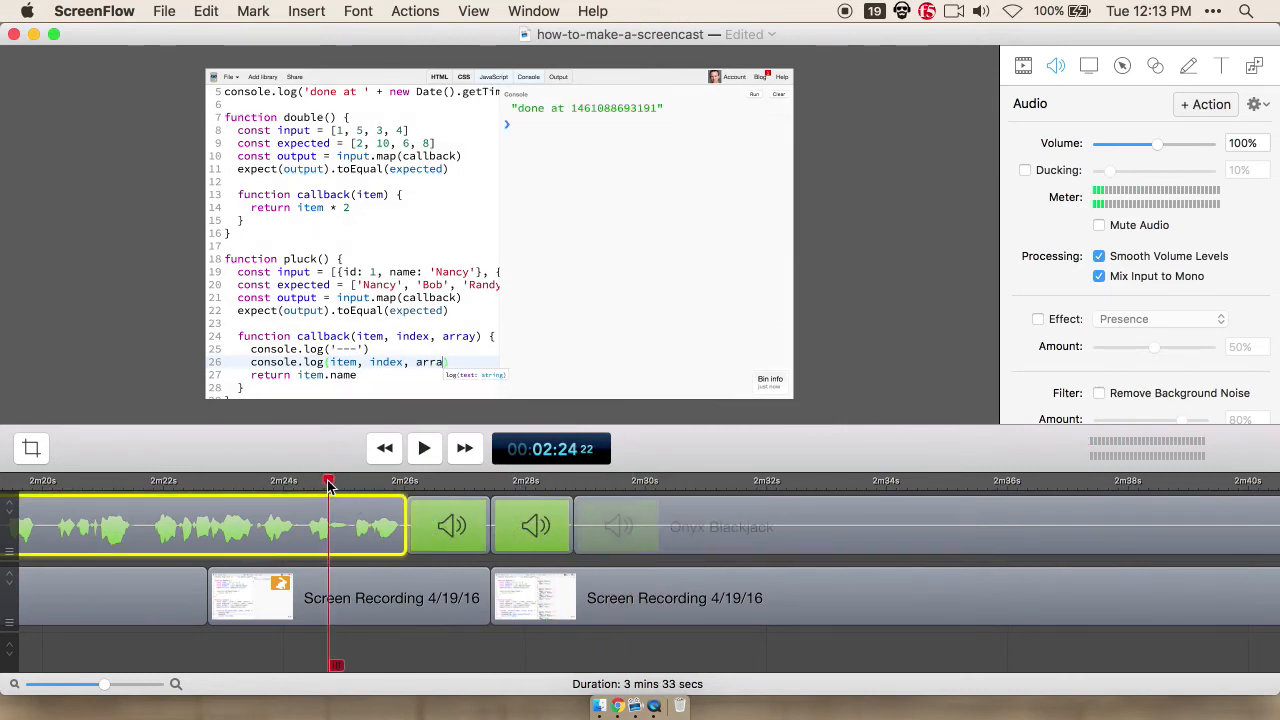
pyautogui.press('space')
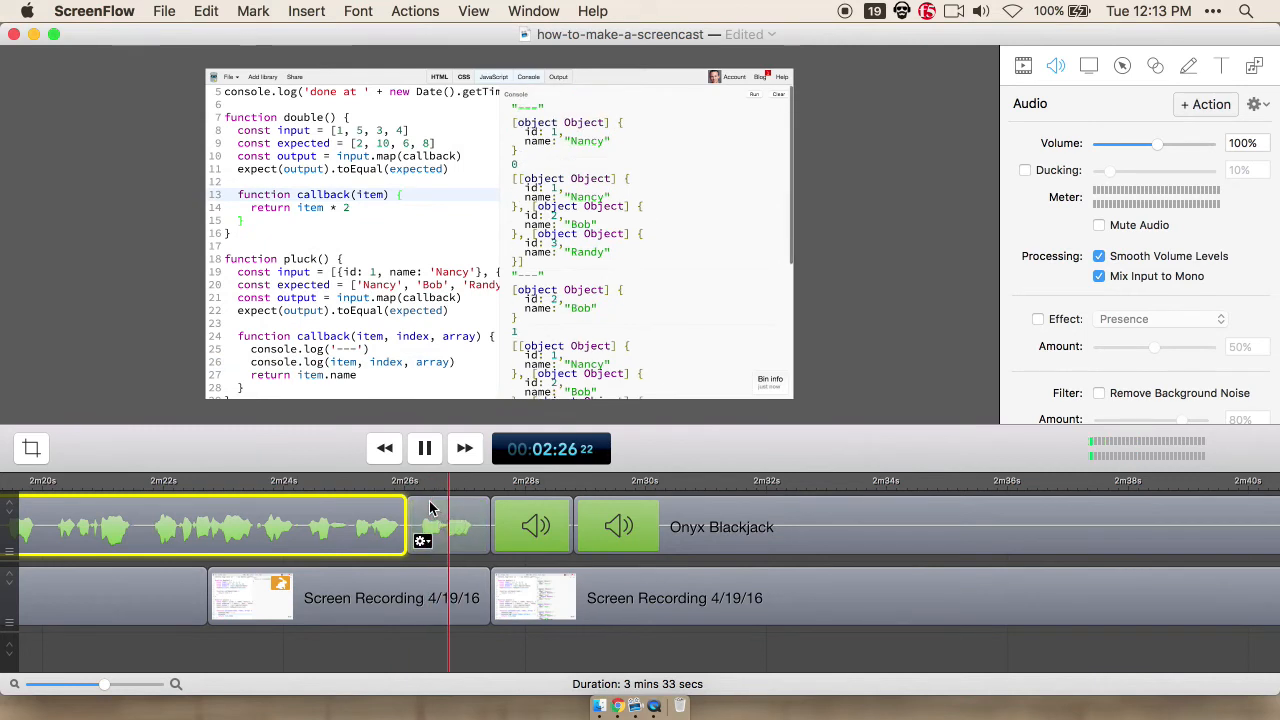
pyautogui.press('space')
pyautogui.click(546, 542)
pyautogui.press('BackSpace')
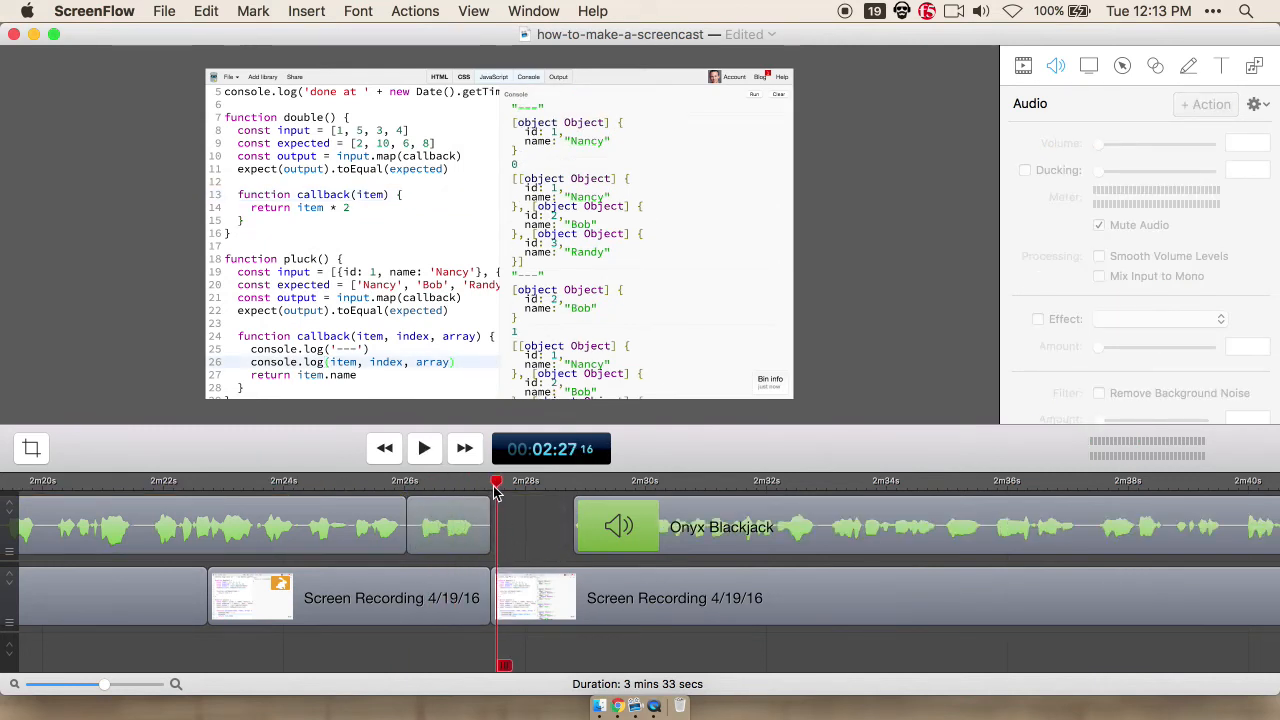
# Step: Cut the screen recording from about 00:02:27 to 00:02:28;24 to match the narration gap, and close the gap on both tracks
pyautogui.moveTo(497, 490); pyautogui.dragTo(575, 490)
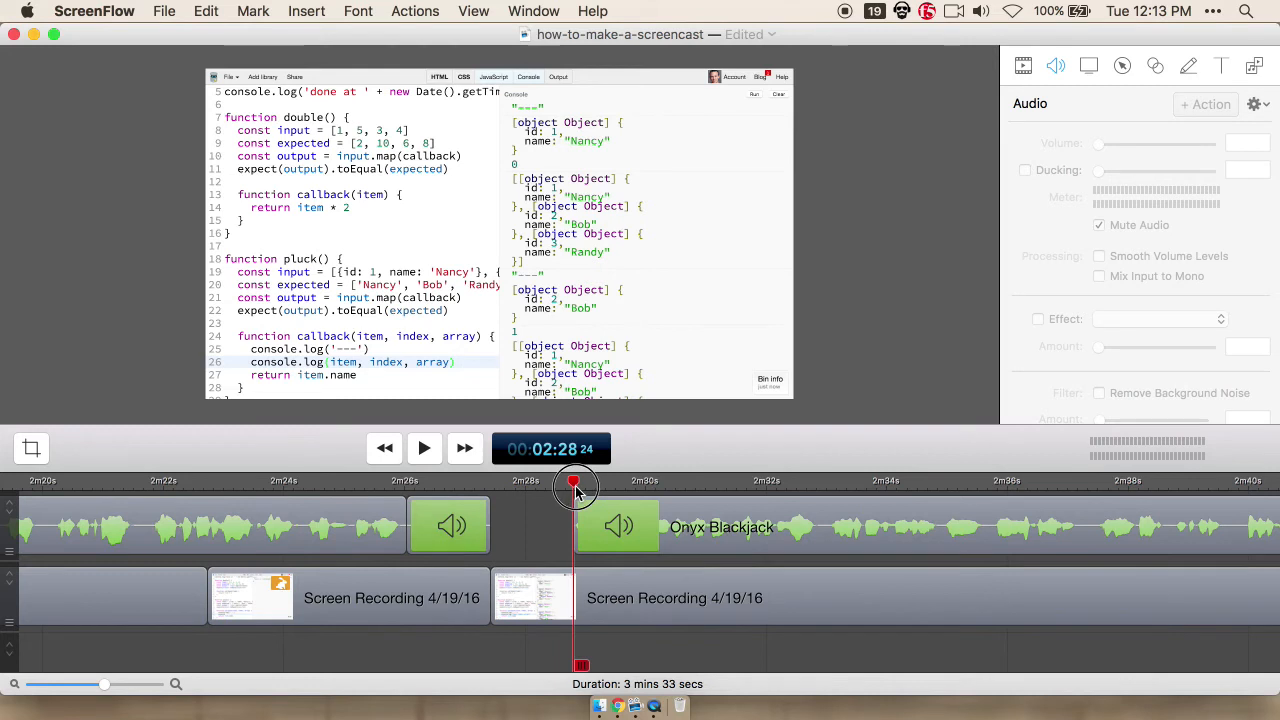
pyautogui.click(565, 578)
pyautogui.press('BackSpace')
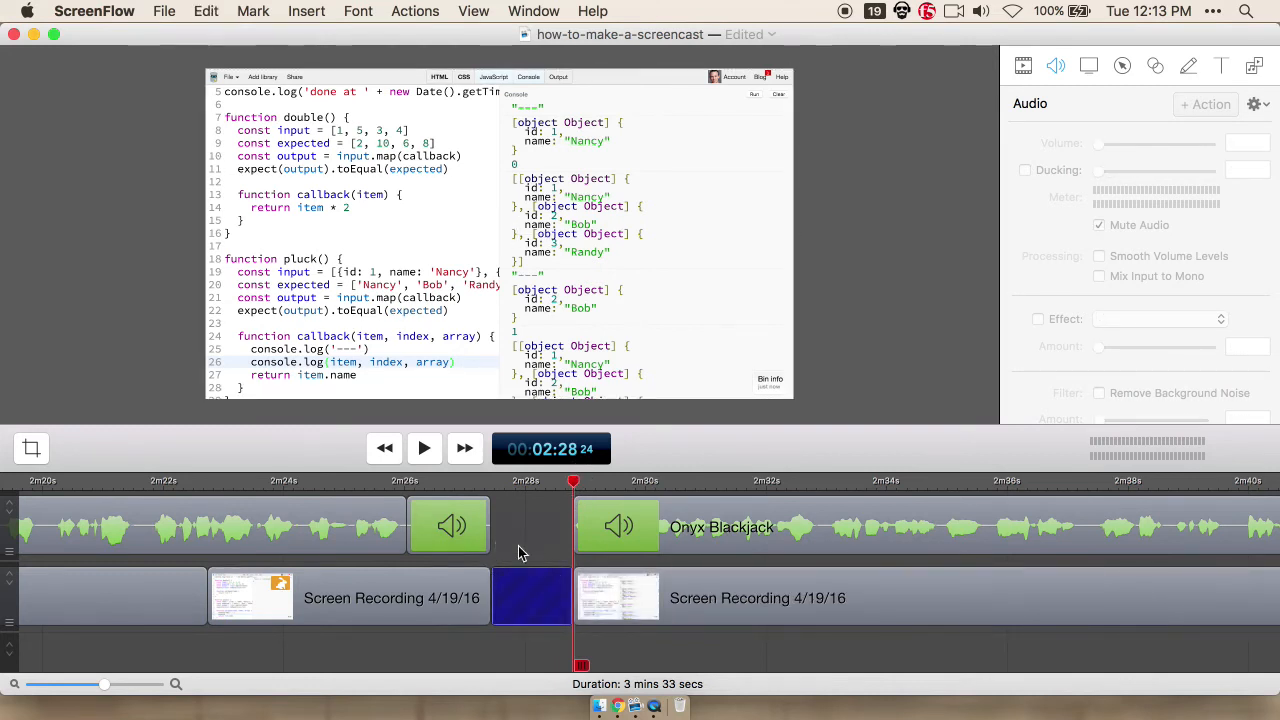
# Step: Play back the edit from the closed gap at about 00:02:27 through to about 00:02:49
pyautogui.hotkey('shift', 'Left')
pyautogui.hotkey('shift', 'Left')
pyautogui.hotkey('shift', 'Left')
pyautogui.hotkey('shift', 'Left')
pyautogui.press('space')
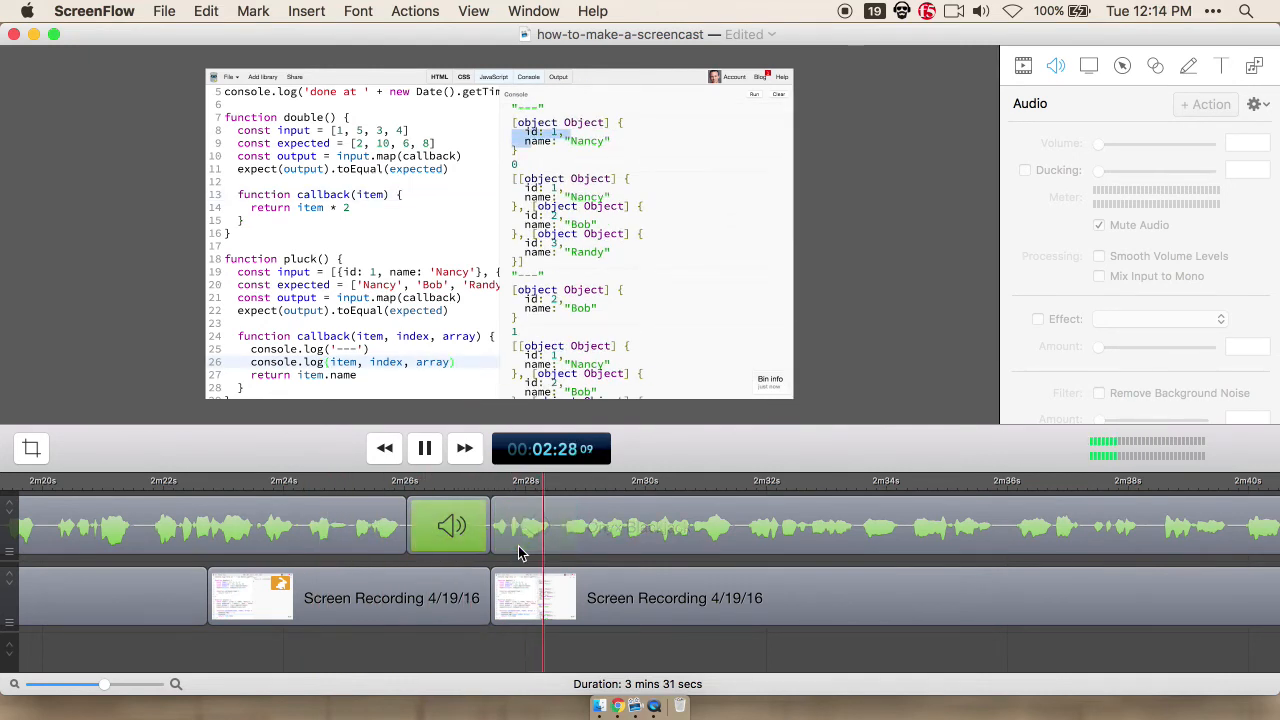
pyautogui.hscroll(5, 611, 590)
pyautogui.press('super+minus')
pyautogui.press('super+minus')
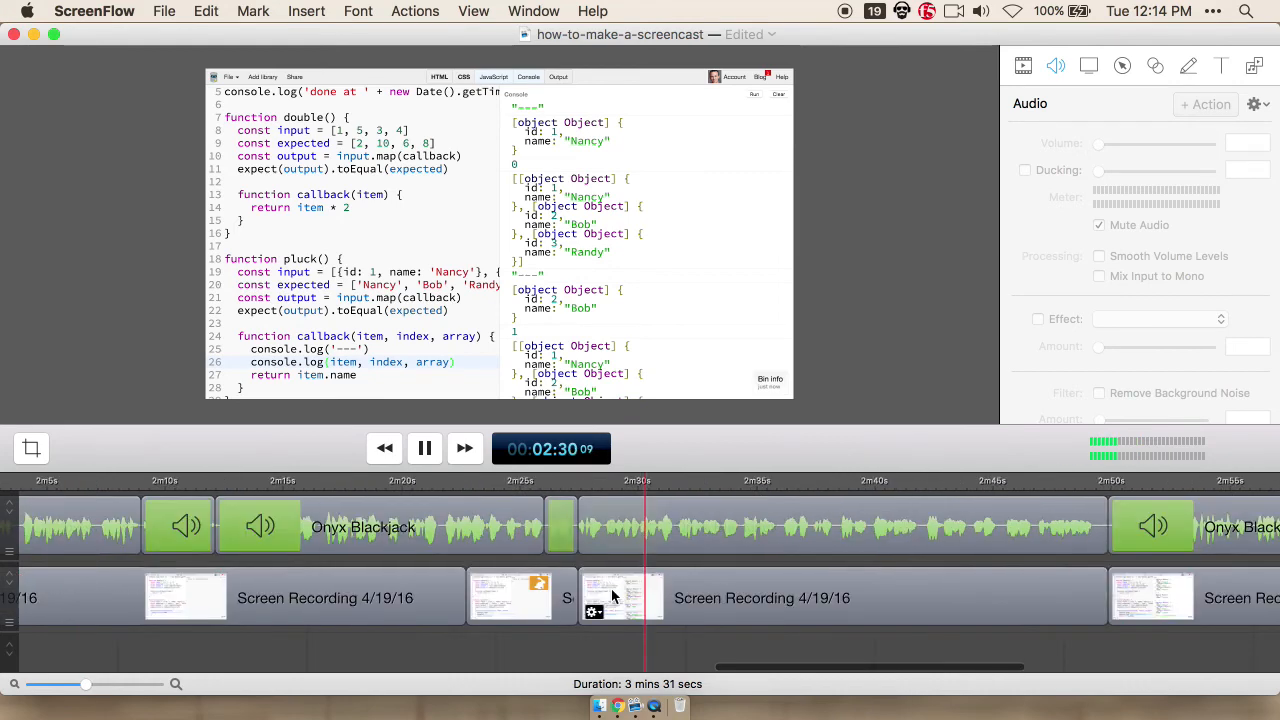
pyautogui.hscroll(3, 611, 597)
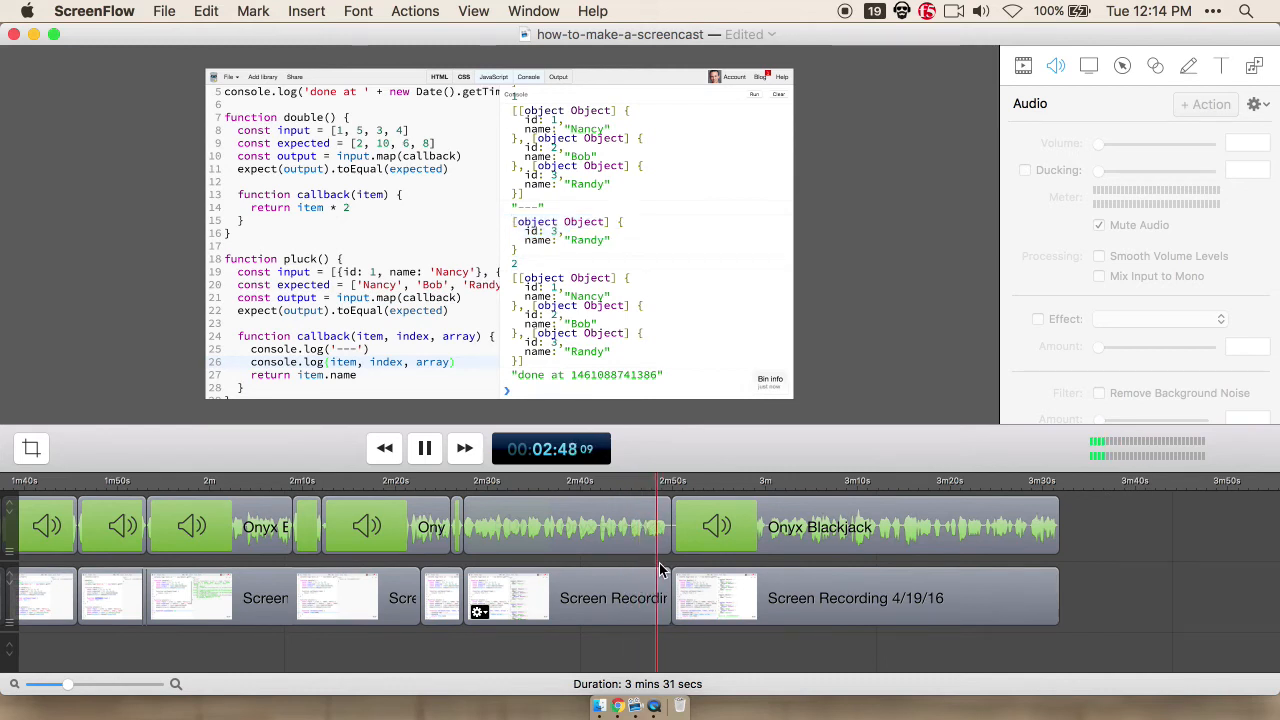
pyautogui.press('space')
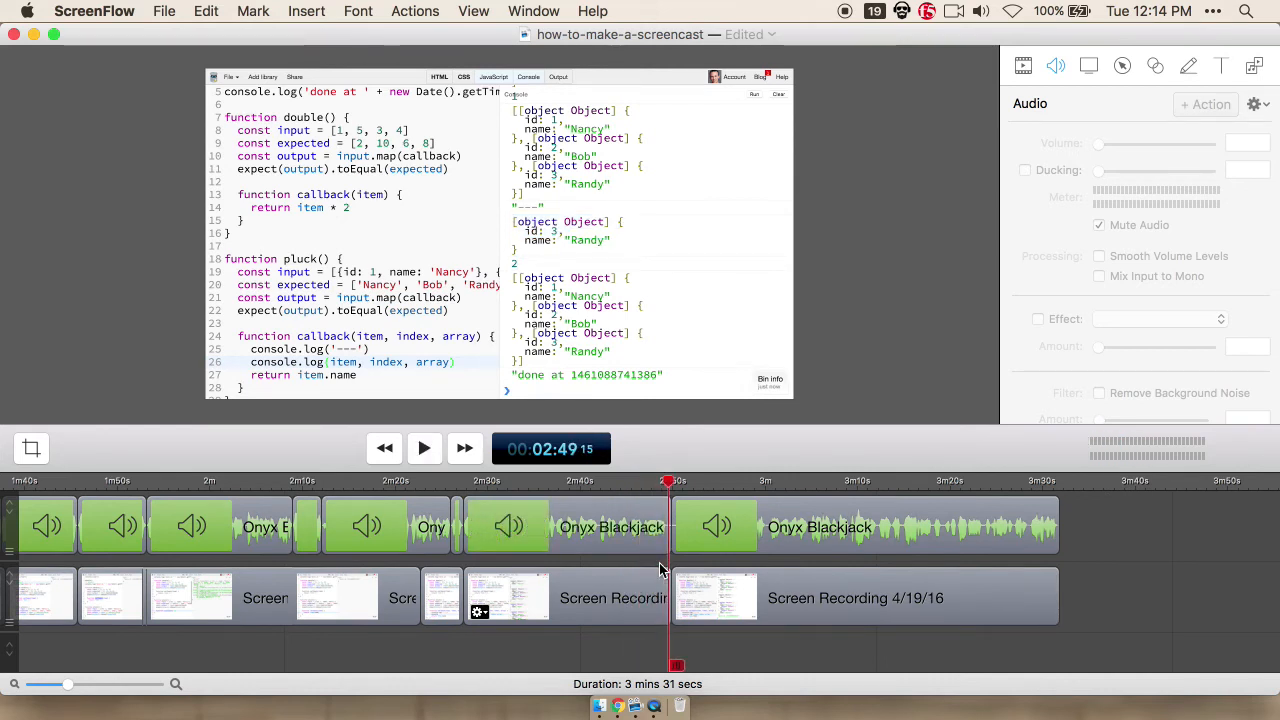
# Step: Replay the console output explanation between about 00:02:29 and 00:02:35 and pause at 00:02:33;03
pyautogui.moveTo(672, 483); pyautogui.dragTo(499, 492)
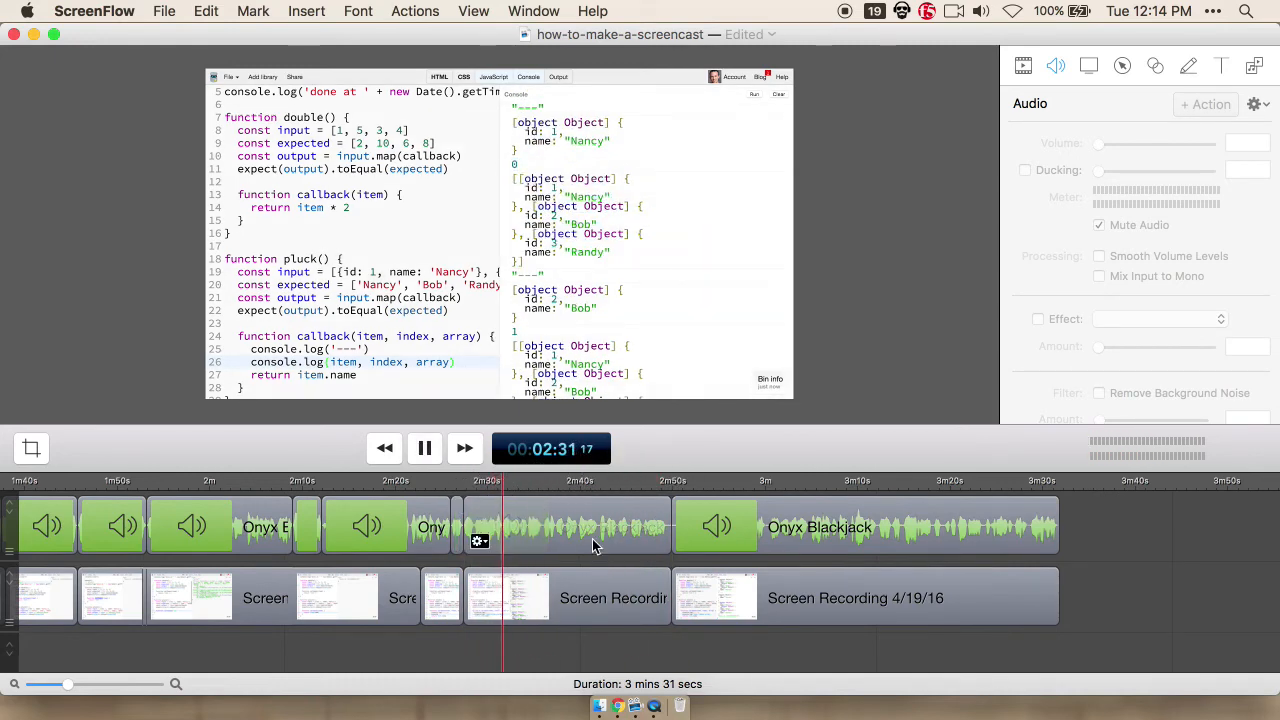
pyautogui.press('super+equal')
pyautogui.hscroll(2, 685, 534)
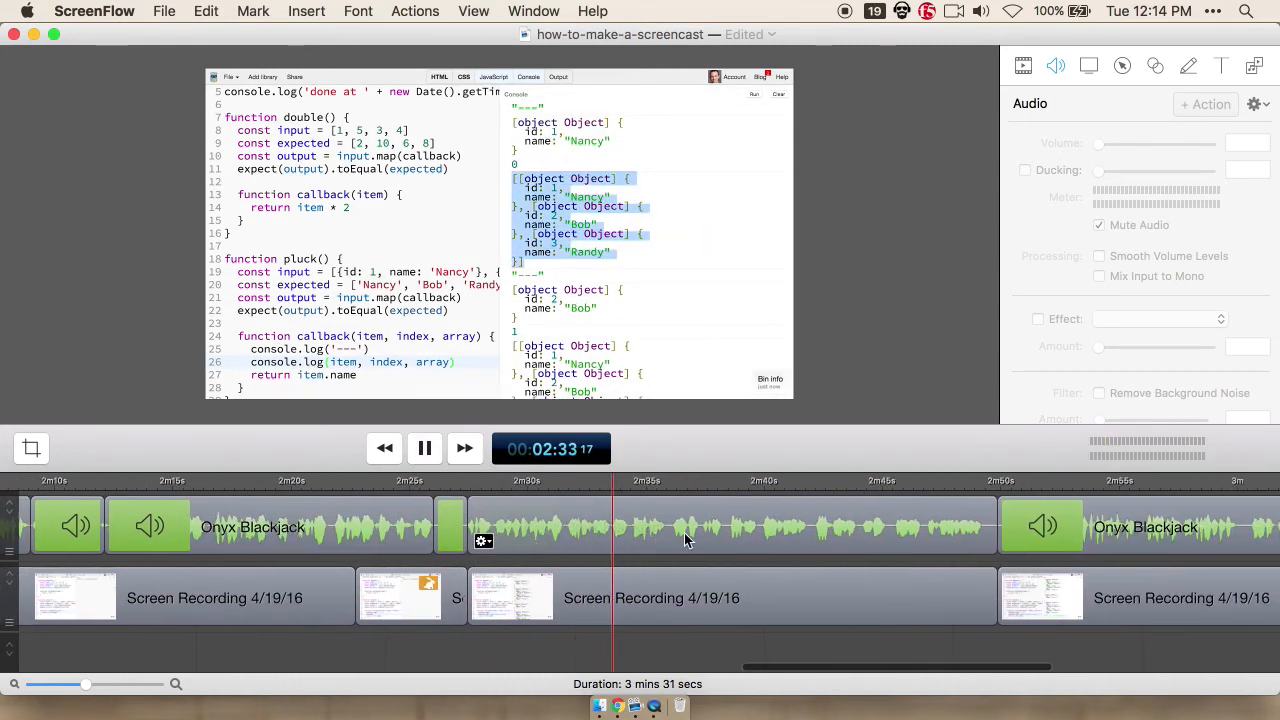
pyautogui.hscroll(4, 684, 540)
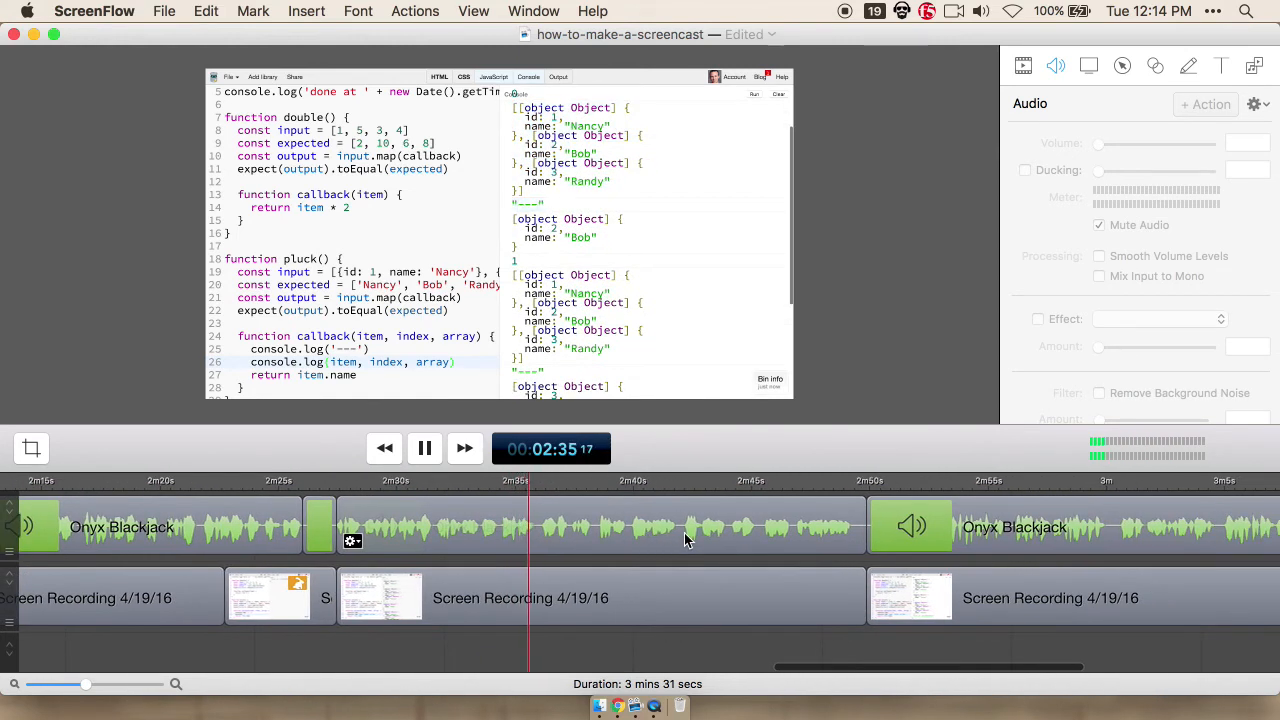
pyautogui.press('space')
pyautogui.moveTo(535, 484); pyautogui.dragTo(374, 489)
pyautogui.press('space')
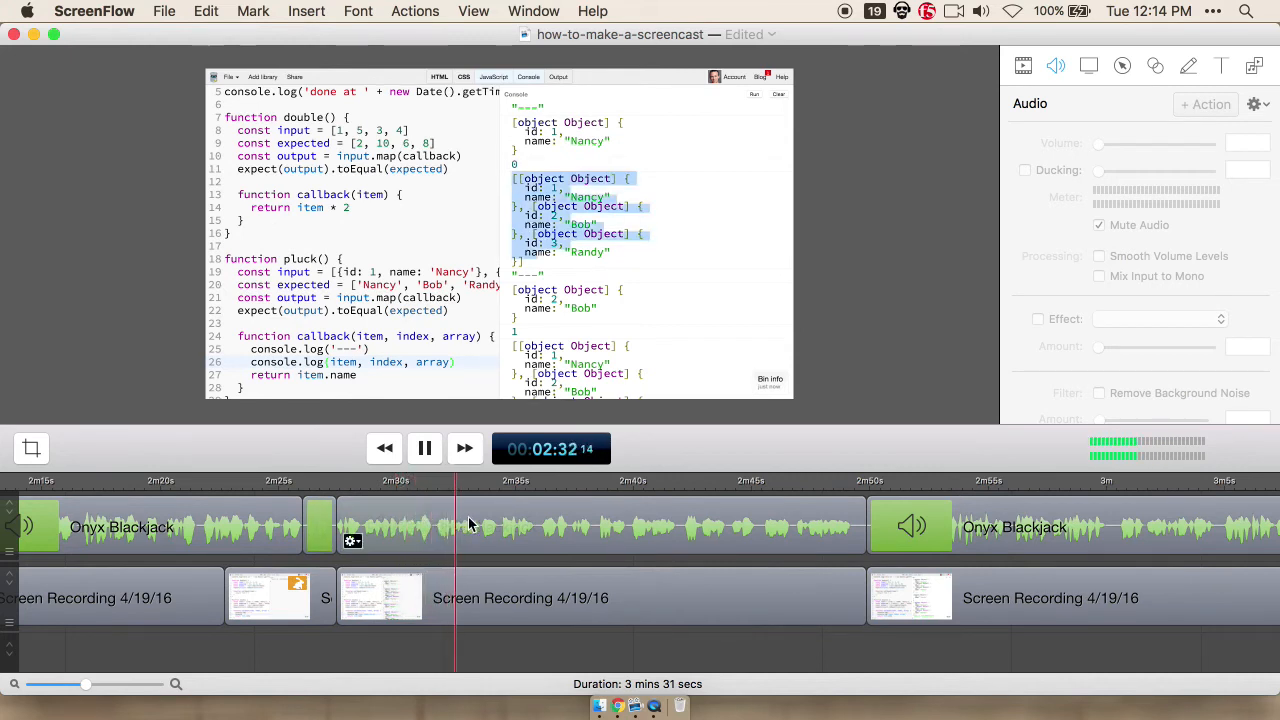
pyautogui.press('space')
# Step: Show the mouse pointer in the screen recording clip starting at about 00:02:27 and replay from just before that clip
pyautogui.click(448, 588)
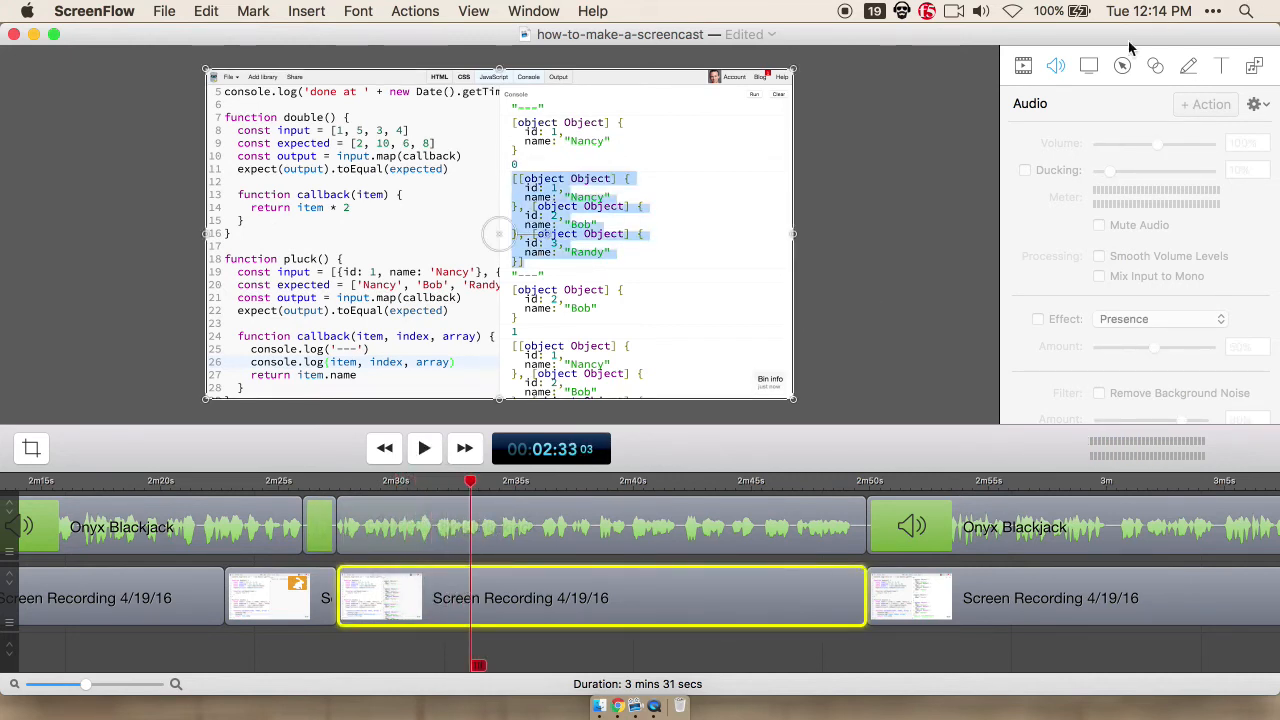
pyautogui.click(1089, 65)
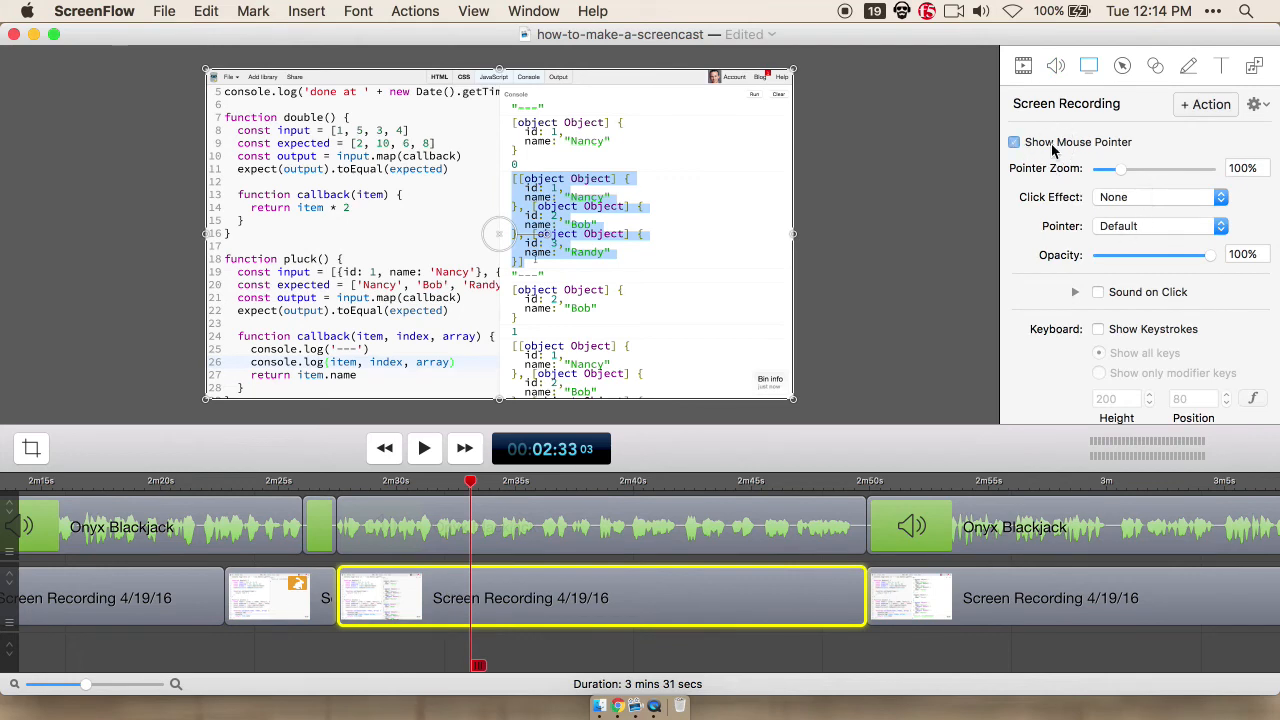
pyautogui.click(327, 484)
pyautogui.press('space')
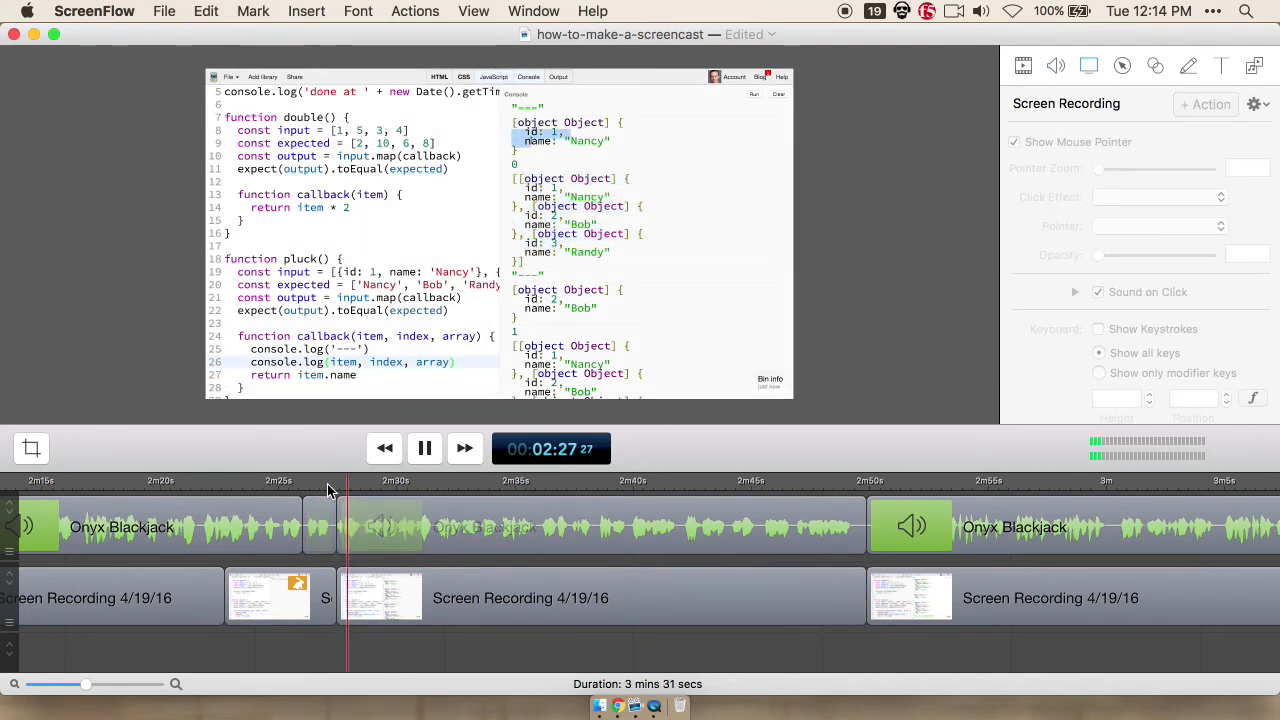
pyautogui.click(302, 485)
pyautogui.press('space')
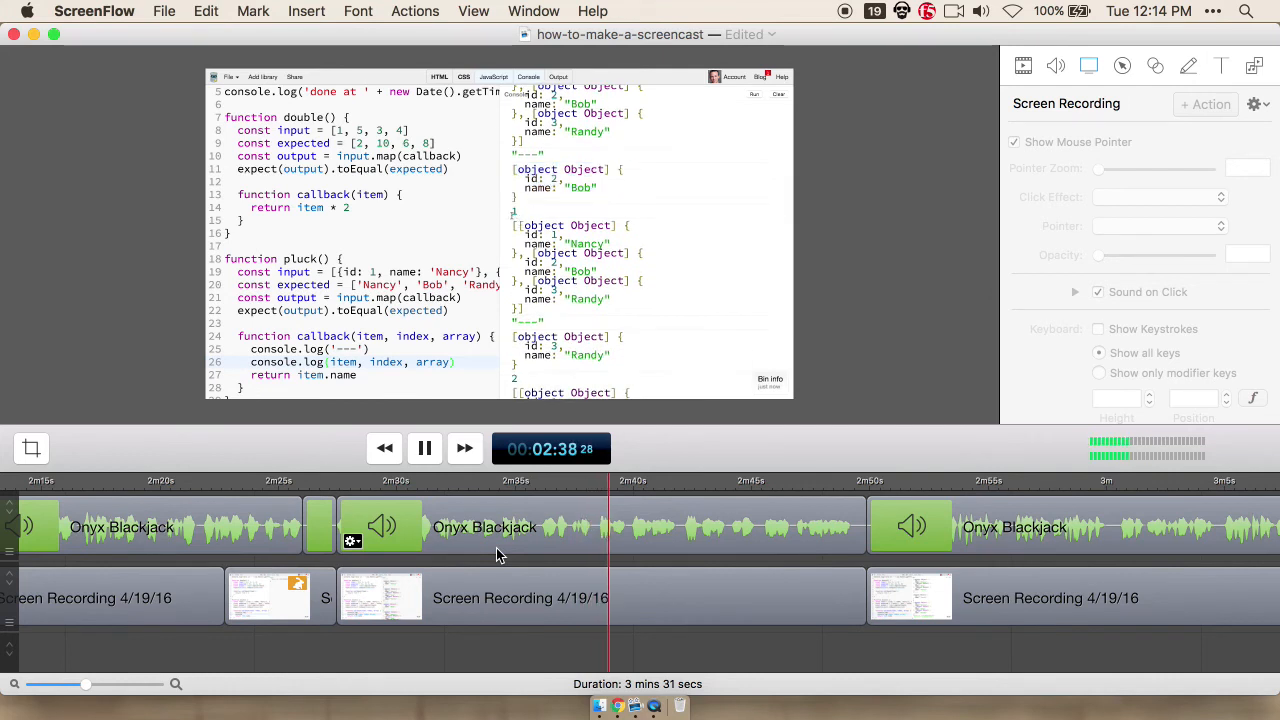
# Step: Split the narration clip at 00:02:41;28 and delete its remainder up to about 00:02:50
pyautogui.hscroll(2, 572, 556)
pyautogui.hscroll(2, 572, 556)
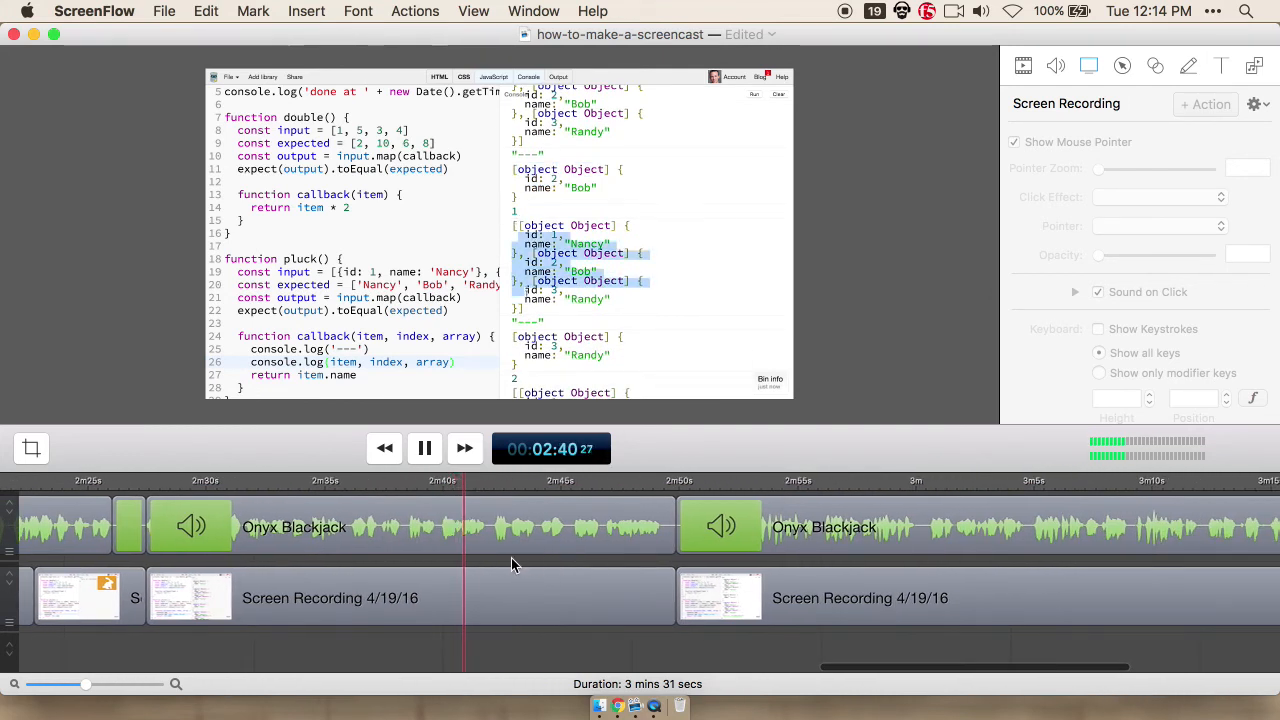
pyautogui.press('space')
pyautogui.press('Right')
pyautogui.press('Right')
pyautogui.press('Right')
pyautogui.press('Right')
pyautogui.press('Right')
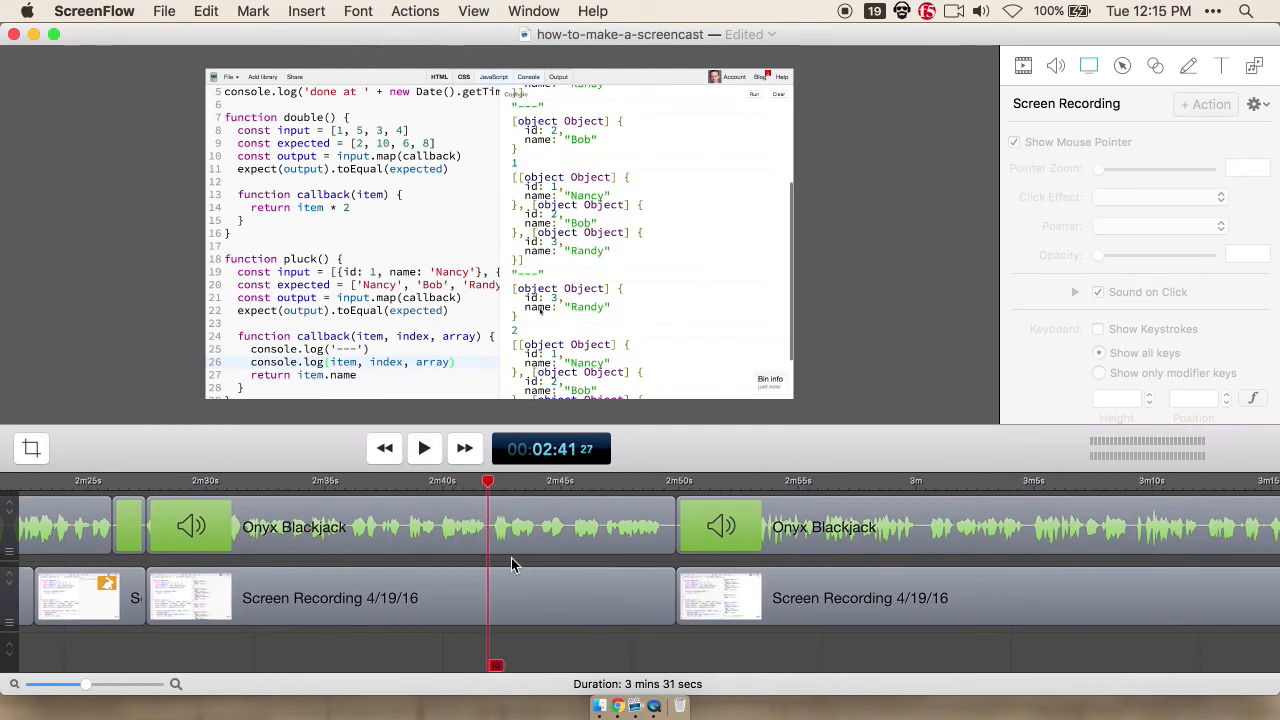
pyautogui.click(580, 513)
pyautogui.press('t')
pyautogui.press('Delete')
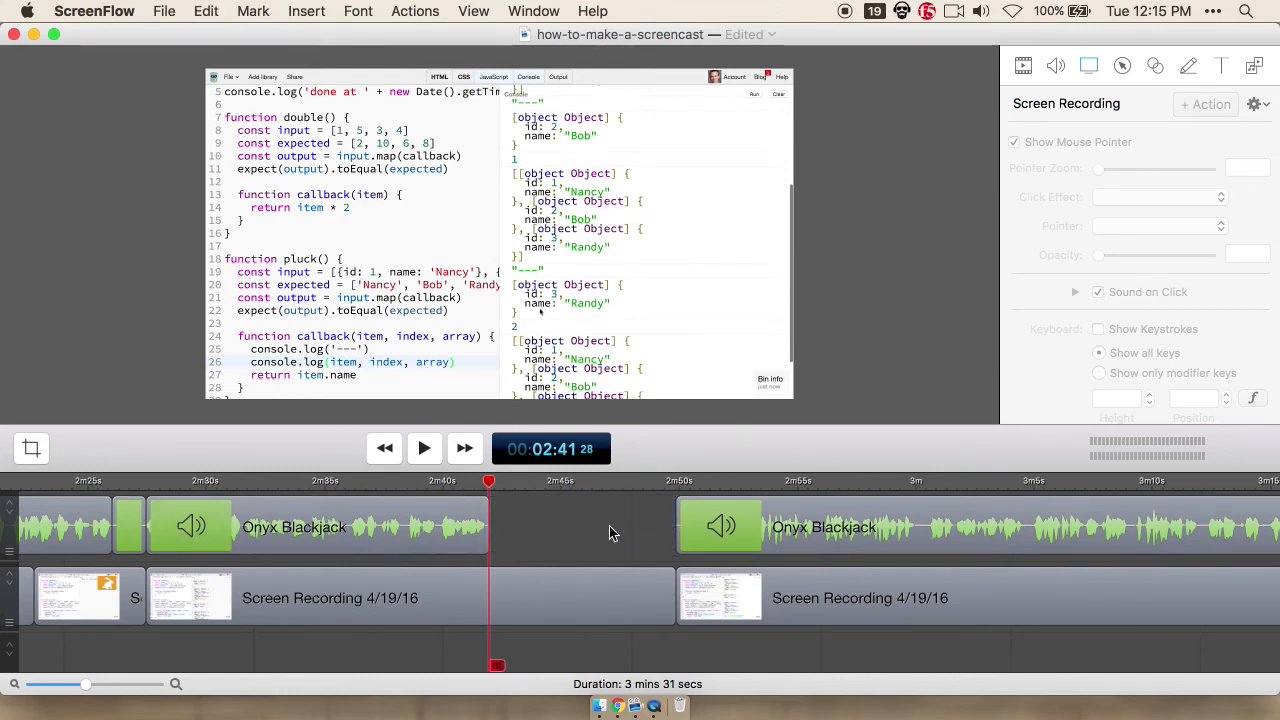
# Step: Record a short replacement narration and add it to the how-to-make-a-screencast document
pyautogui.press('ctrl+alt+super+s')
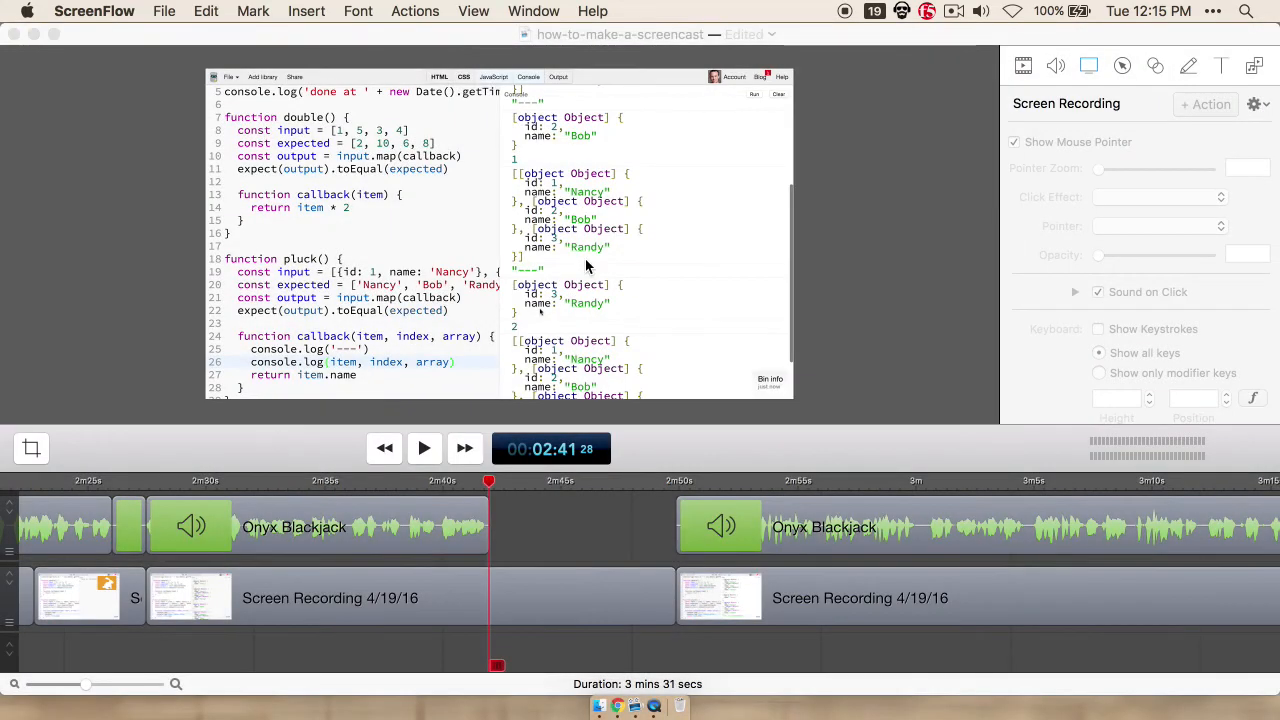
pyautogui.press('super+shift+2')
pyautogui.click(571, 286)
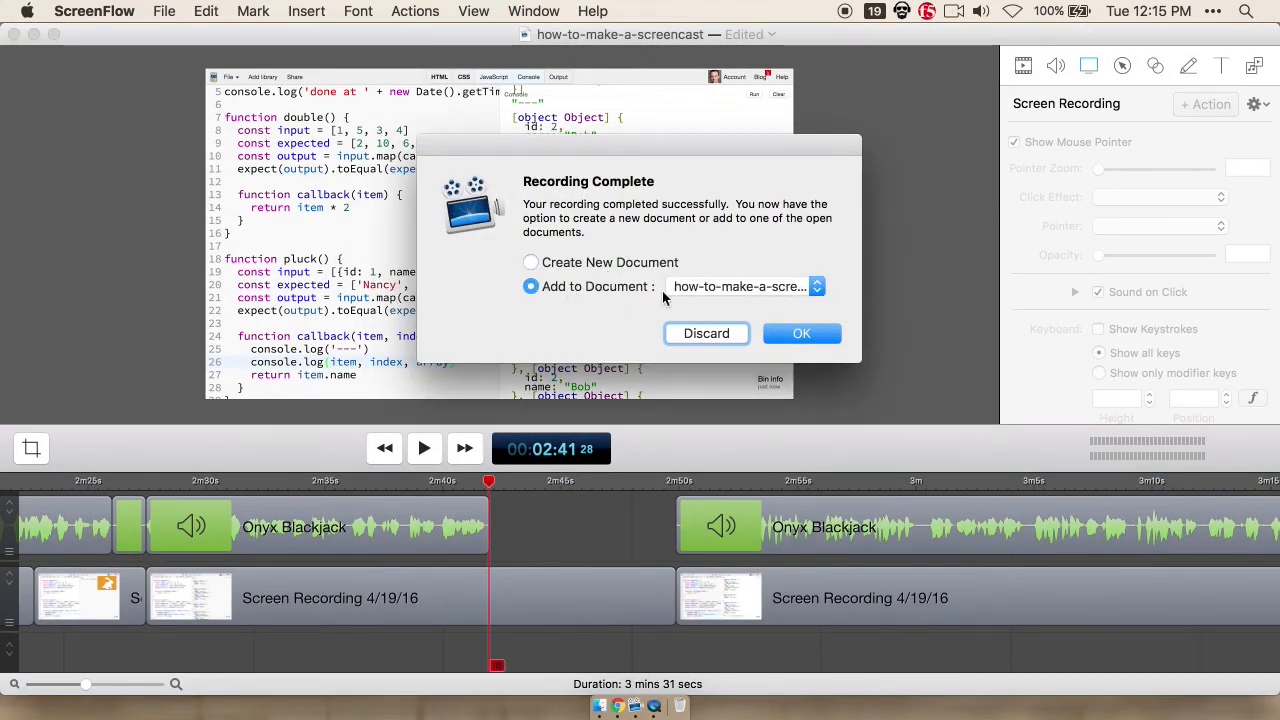
pyautogui.click(800, 336)
# Step: Place the new narration take directly after the clip ending at 00:02:41;28, with Smooth Volume Levels and Mix Input to Mono enabled
pyautogui.moveTo(1205, 300); pyautogui.dragTo(543, 537)
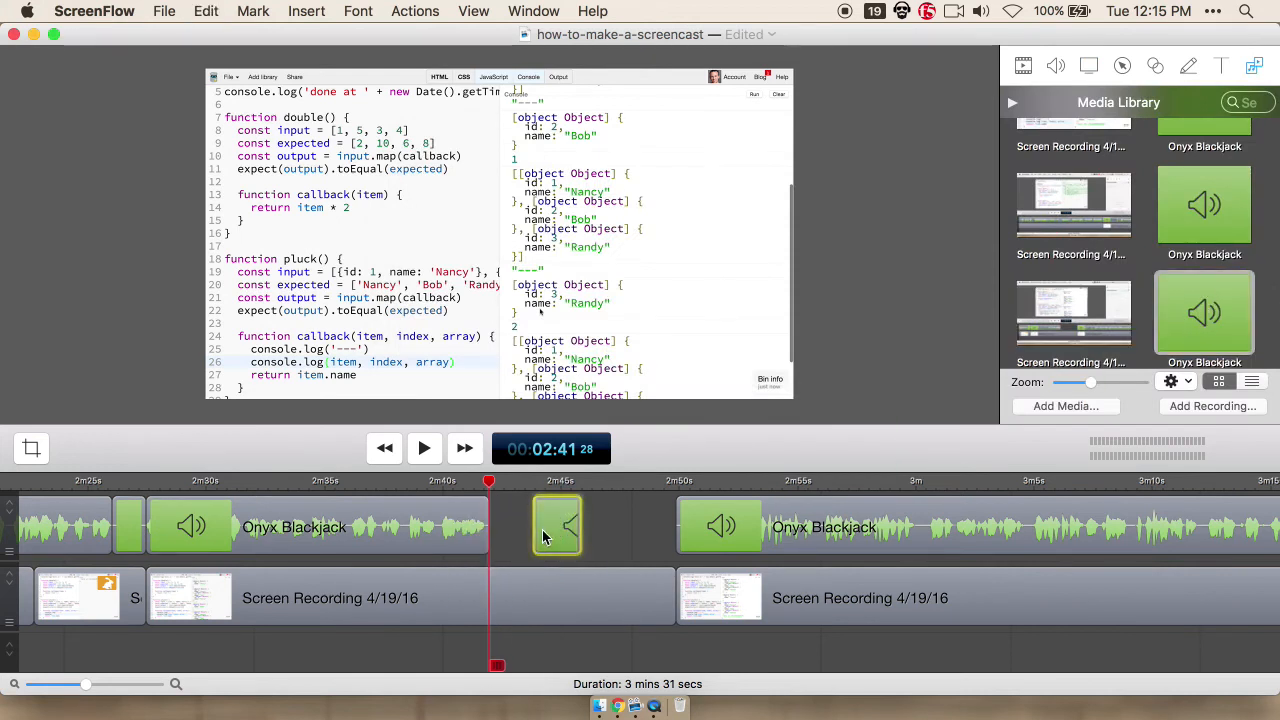
pyautogui.click(1057, 65)
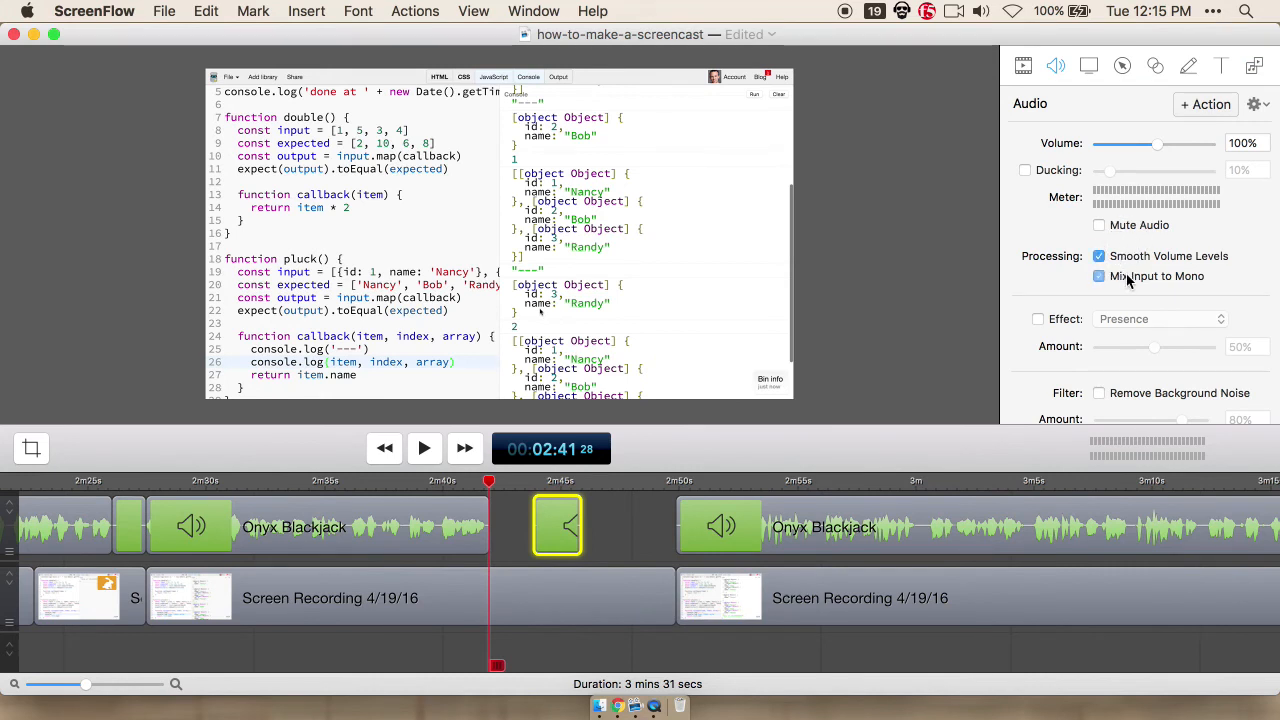
pyautogui.moveTo(562, 515); pyautogui.dragTo(553, 508)
# Step: Play back the new narration take and set its volume to 83%
pyautogui.press('super+=')
pyautogui.press('space')
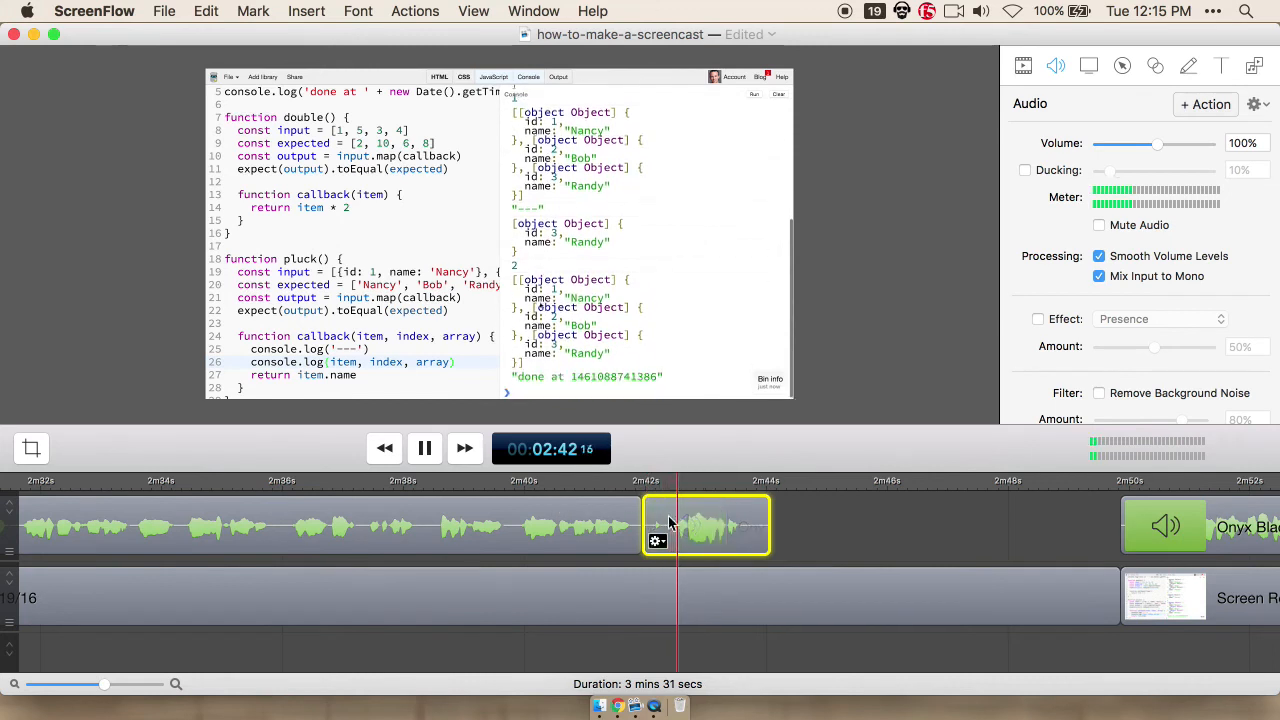
pyautogui.press('space')
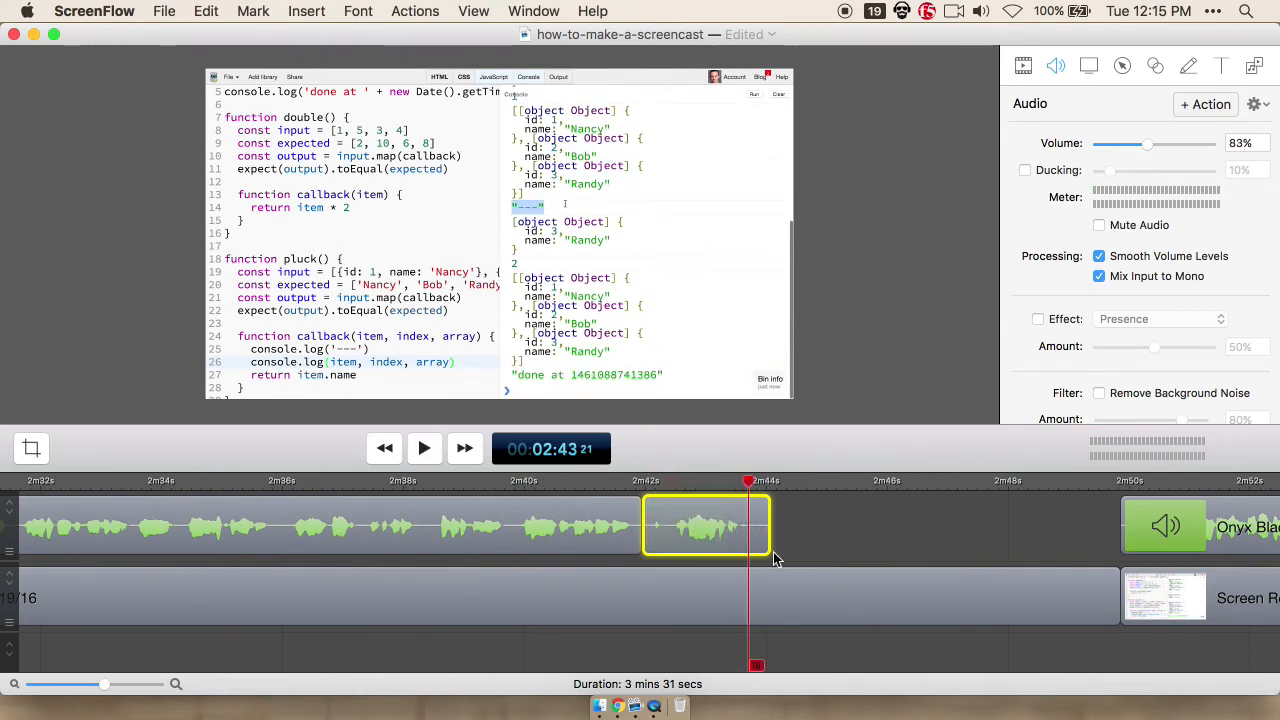
# Step: Cut the silent start of the new take at 00:02:42;12 and move the rest against the preceding narration clip
pyautogui.click(669, 486)
pyautogui.press('t')
pyautogui.press('BackSpace')
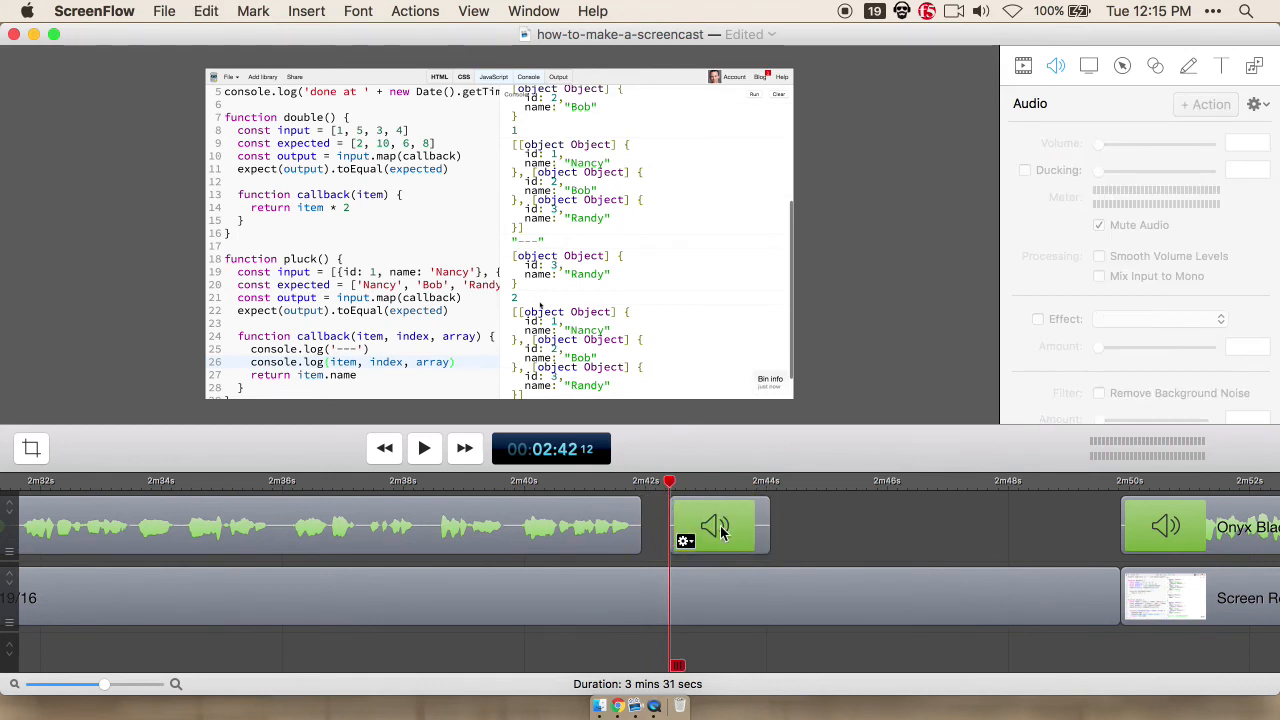
pyautogui.click(721, 527)
pyautogui.moveTo(721, 530); pyautogui.dragTo(690, 522)
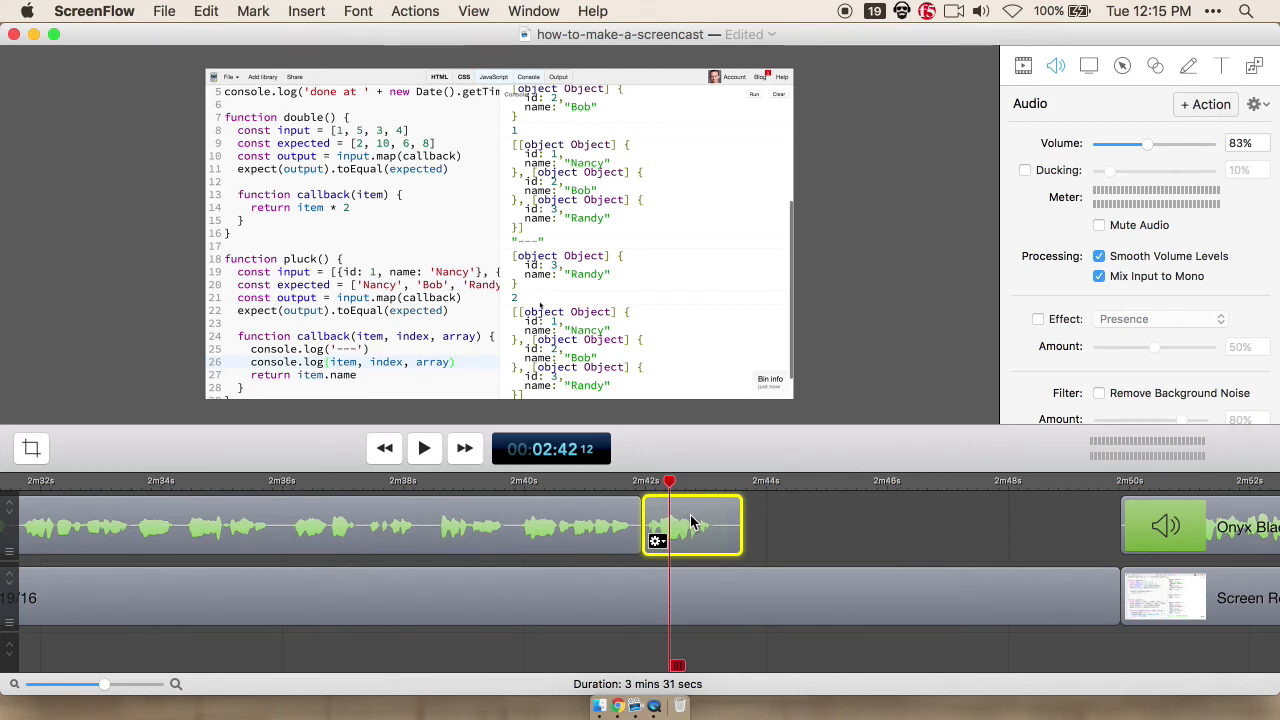
# Step: Split the new take at 00:02:43;06 and delete its silent end
pyautogui.click(718, 484)
pyautogui.press('t')
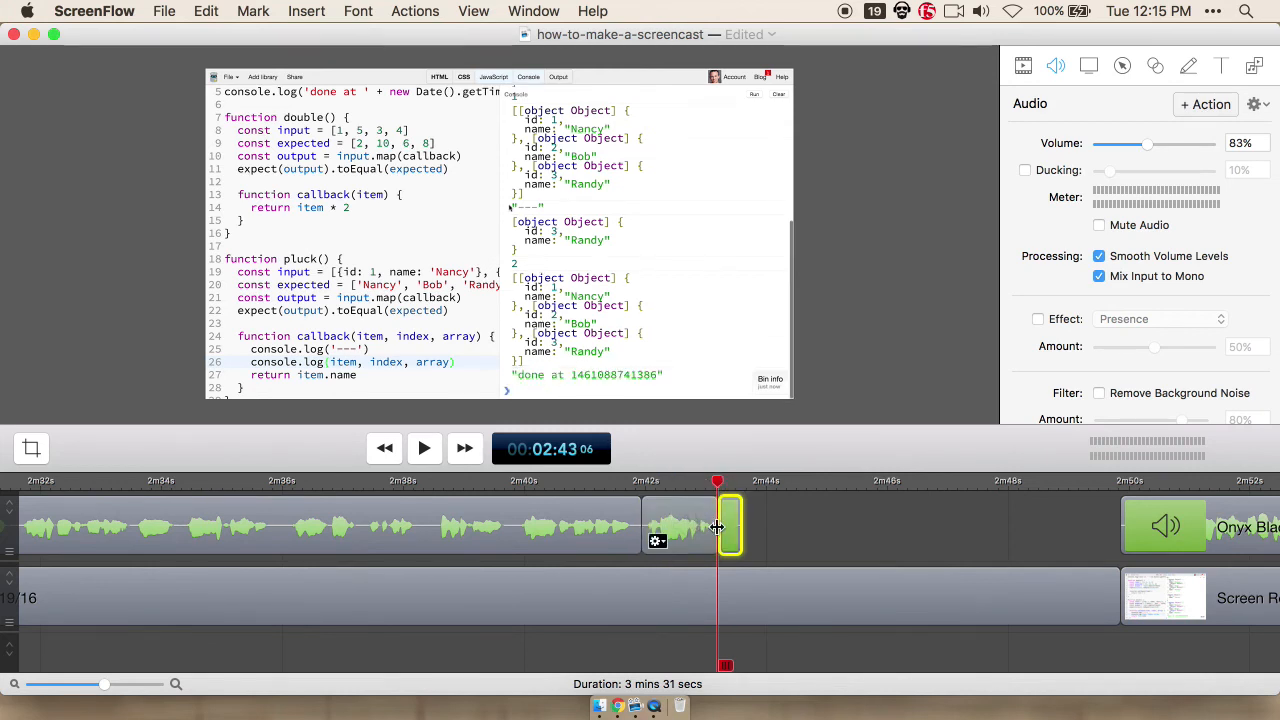
pyautogui.press('BackSpace')
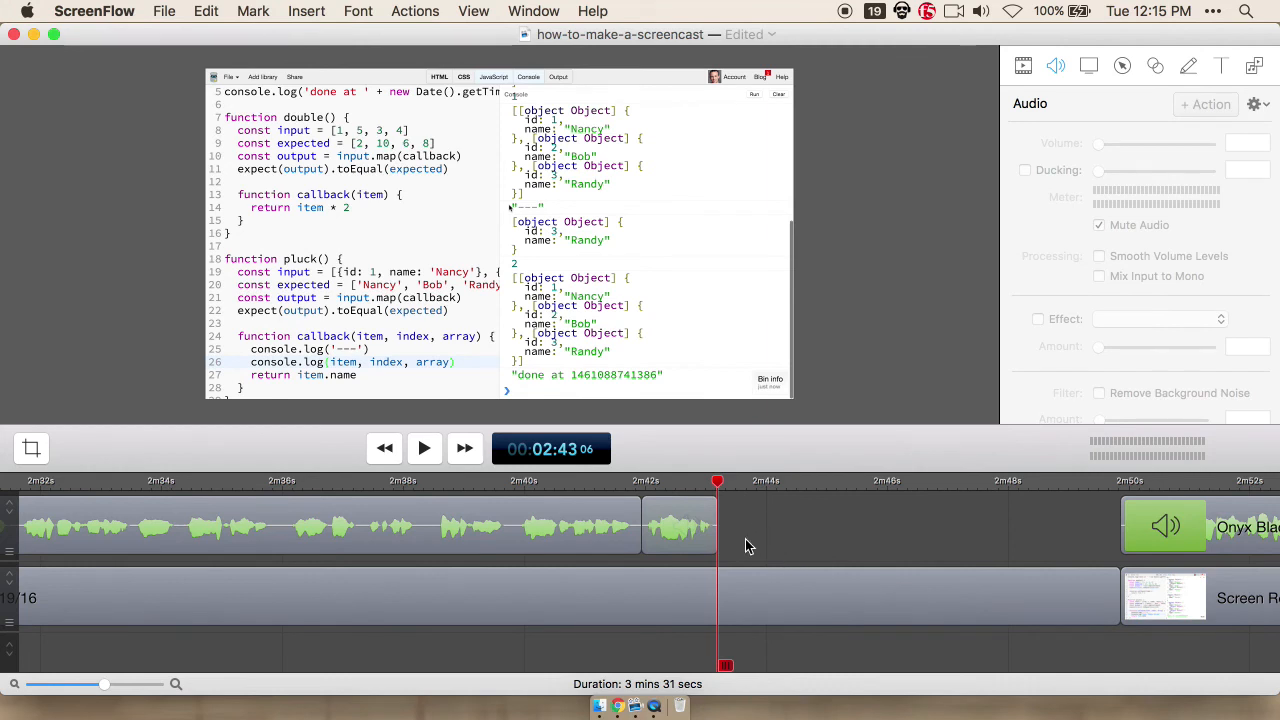
# Step: Cut the screen recording after 00:02:43;06 up to the next clip and close the gap on both tracks
pyautogui.click(751, 600)
pyautogui.press('t')
pyautogui.press('BackSpace')
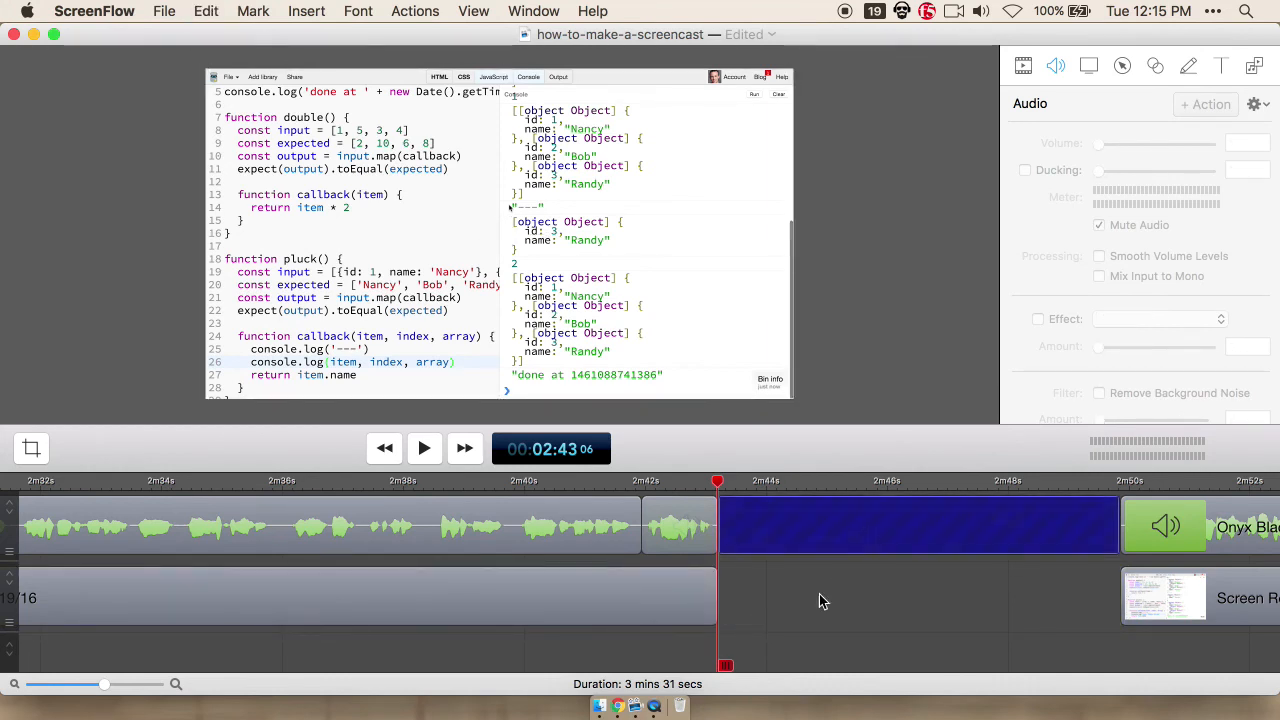
pyautogui.click(804, 623)
pyautogui.press('BackSpace')
# Step: Play back the join at 00:02:43;06 and cut the silence up to 00:02:44;02 out of both tracks
pyautogui.press('space')
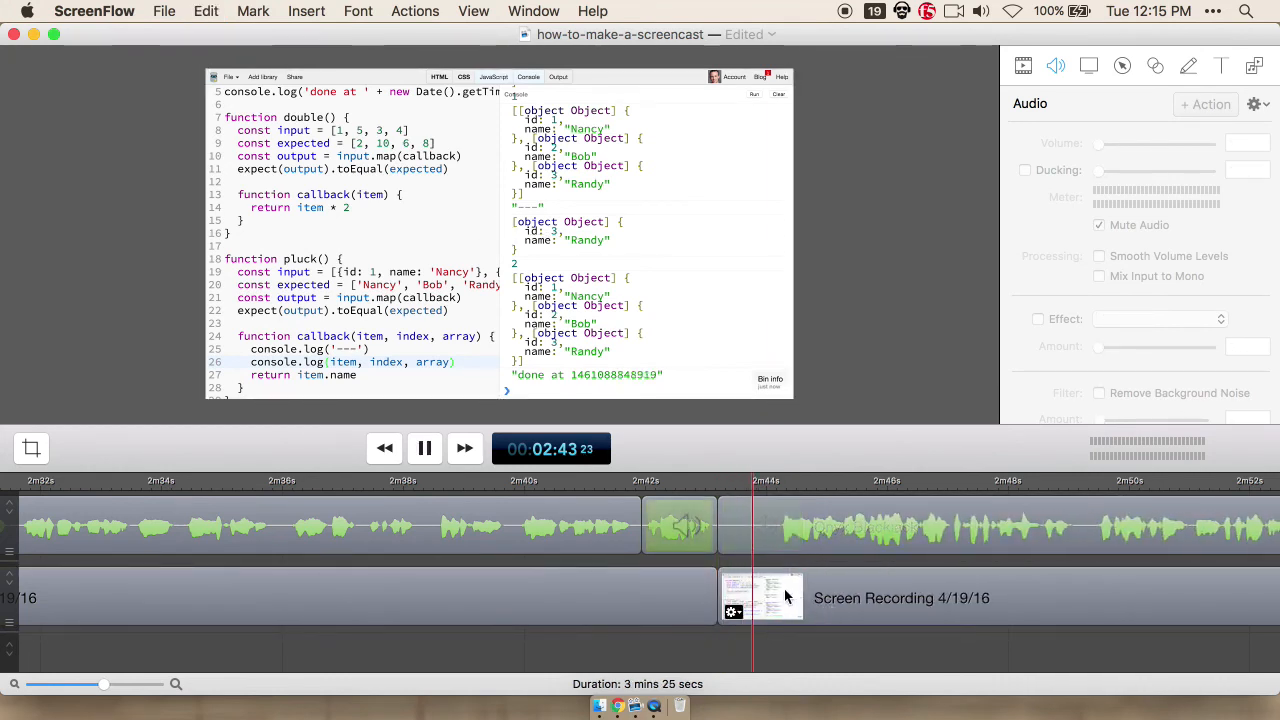
pyautogui.press('space')
pyautogui.click(770, 483)
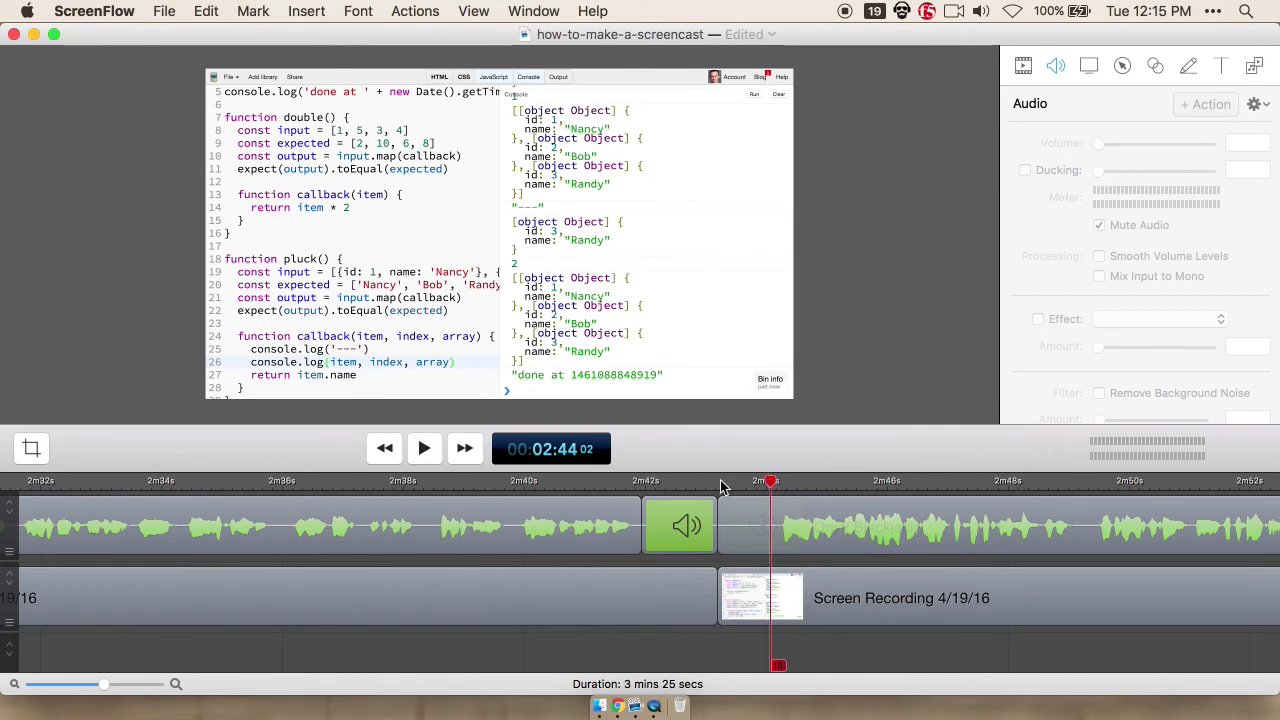
pyautogui.click(745, 527)
pyautogui.press('BackSpace')
# Step: Add a transition about half a second long between the two screen recording clips meeting at 00:02:43;06
pyautogui.click(750, 595)
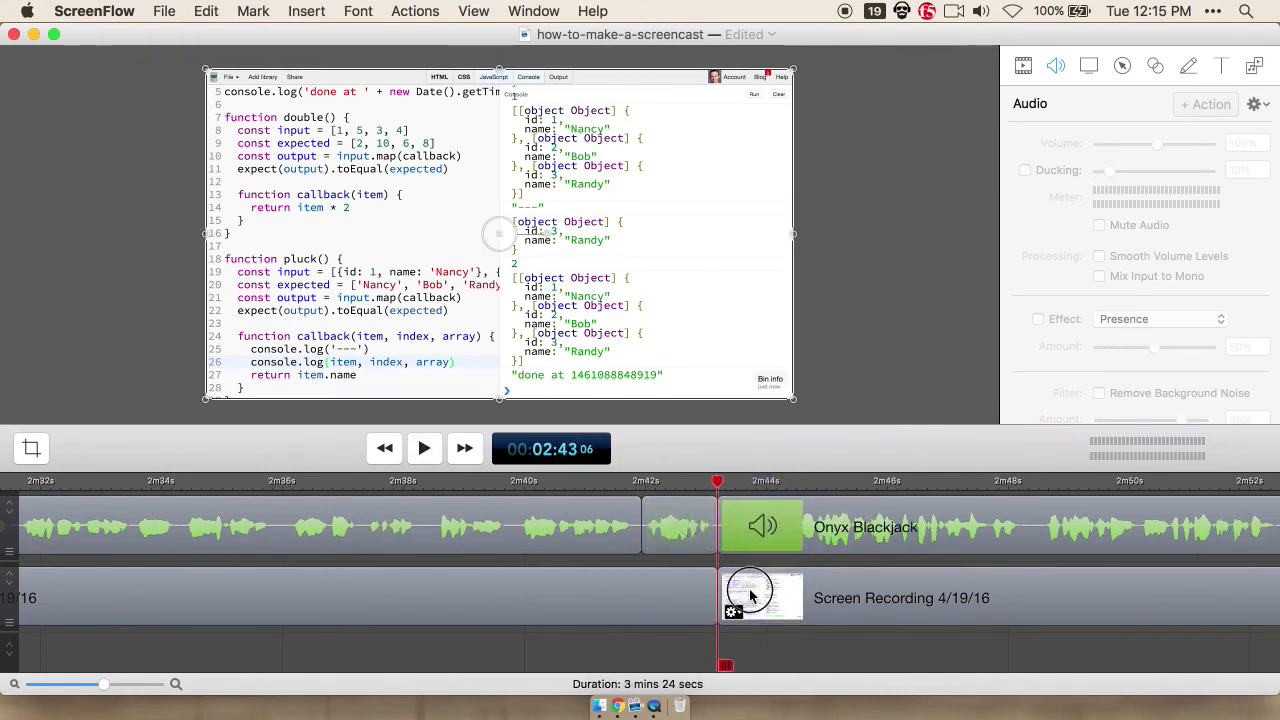
pyautogui.moveTo(720, 590); pyautogui.dragTo(688, 594)
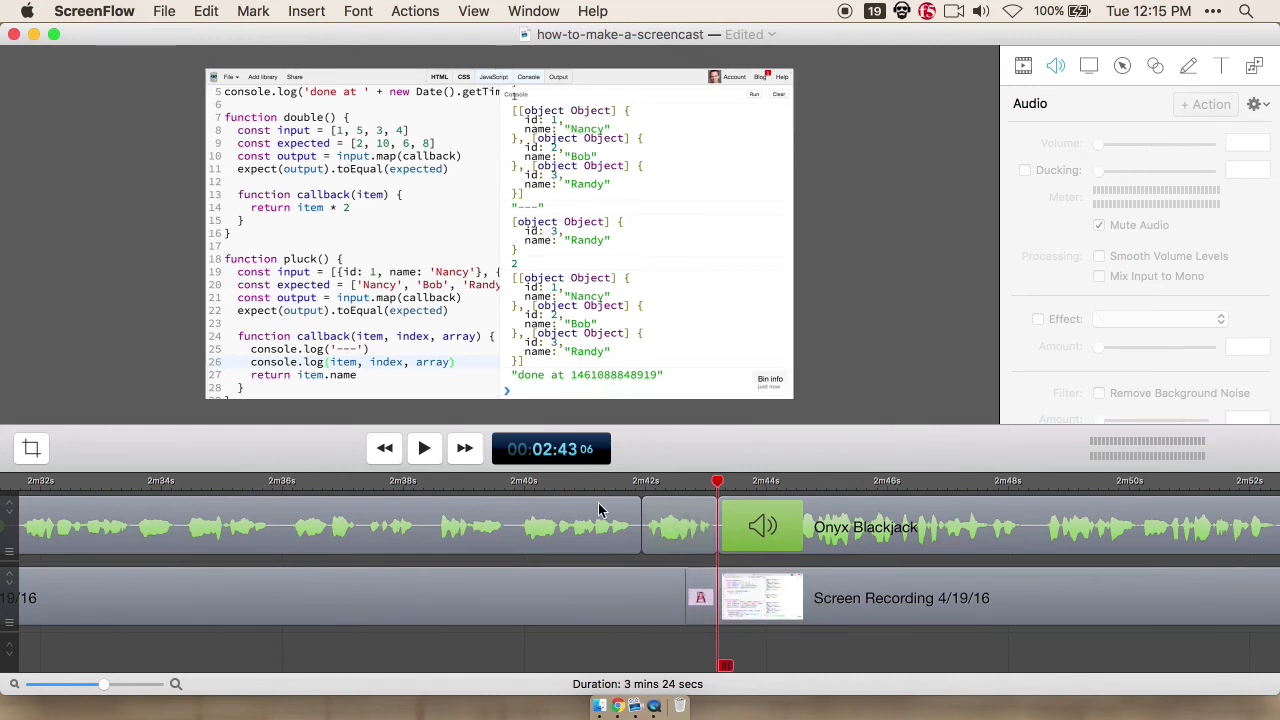
# Step: Play back the transition from about 00:02:39 to just past the join, and check its frame at 00:02:43;00
pyautogui.click(471, 481)
pyautogui.press('space')
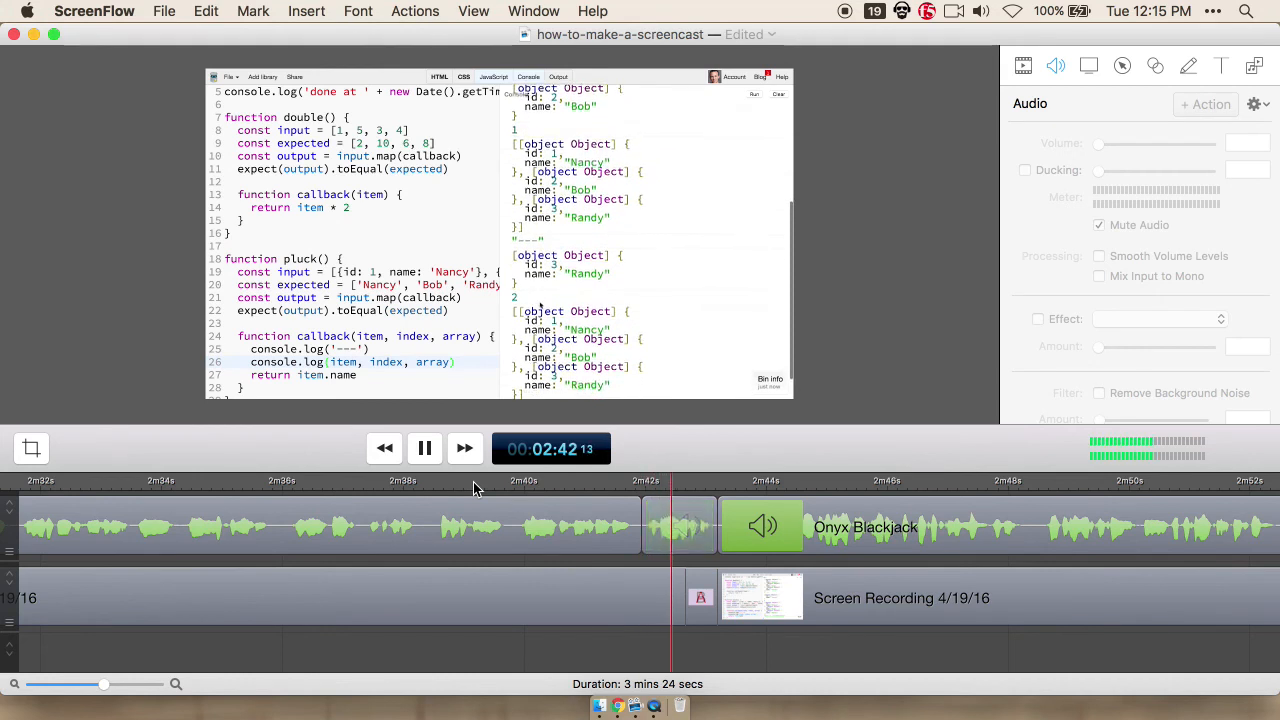
pyautogui.press('space')
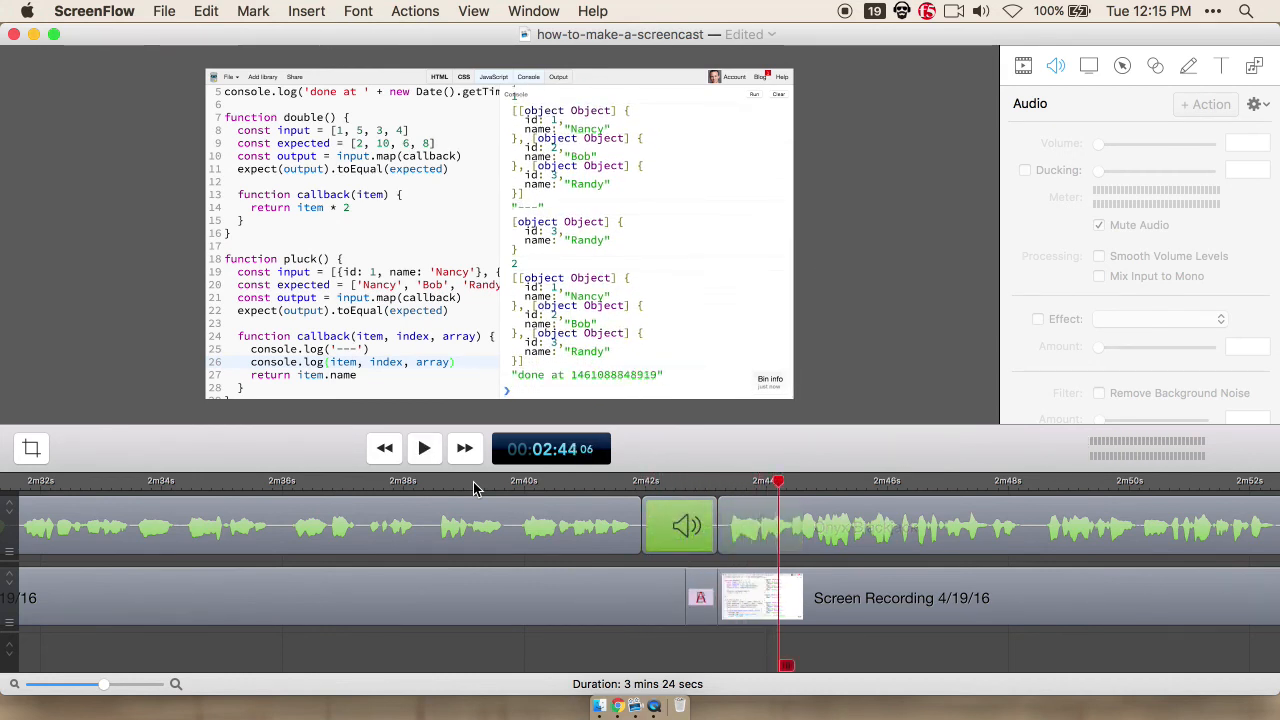
pyautogui.moveTo(686, 486)
pyautogui.mouseDown()
pyautogui.moveTo(724, 492)
pyautogui.moveTo(669, 486)
pyautogui.moveTo(706, 488)
pyautogui.mouseUp()
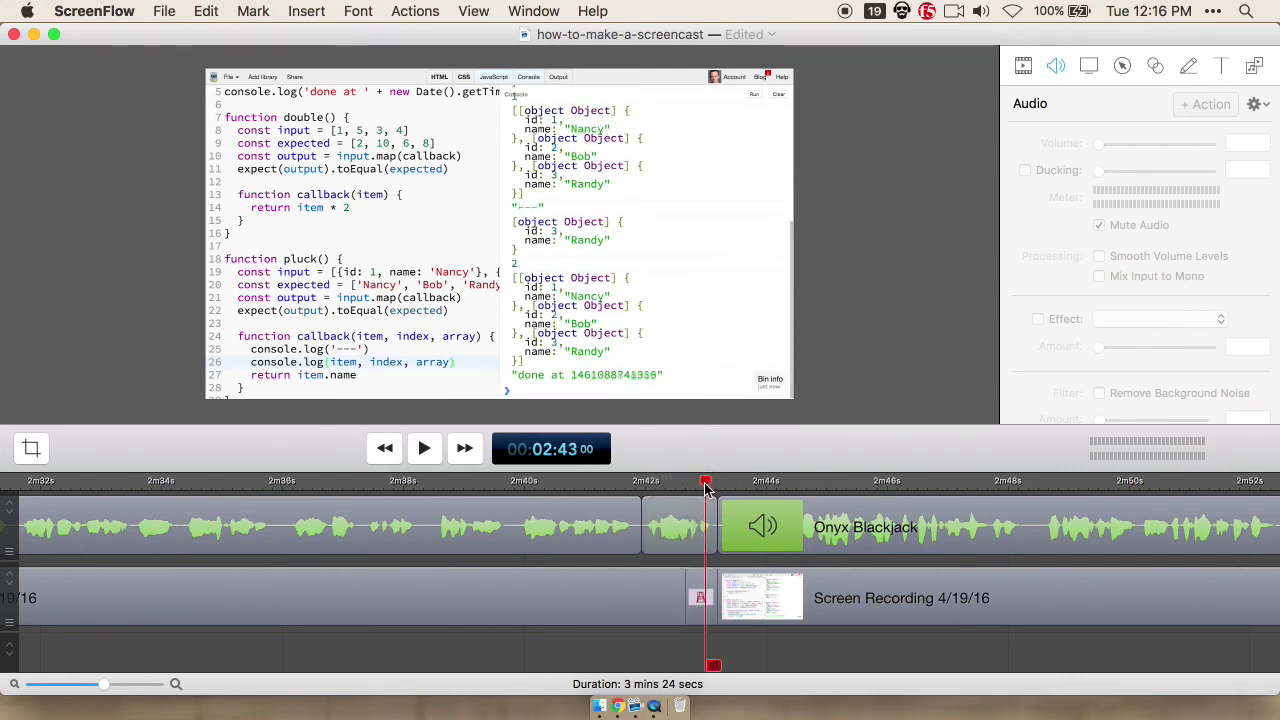
# Step: Remove the transition between the two screen recording clips by trimming the later clip's start to 00:02:43;06
pyautogui.click(689, 598)
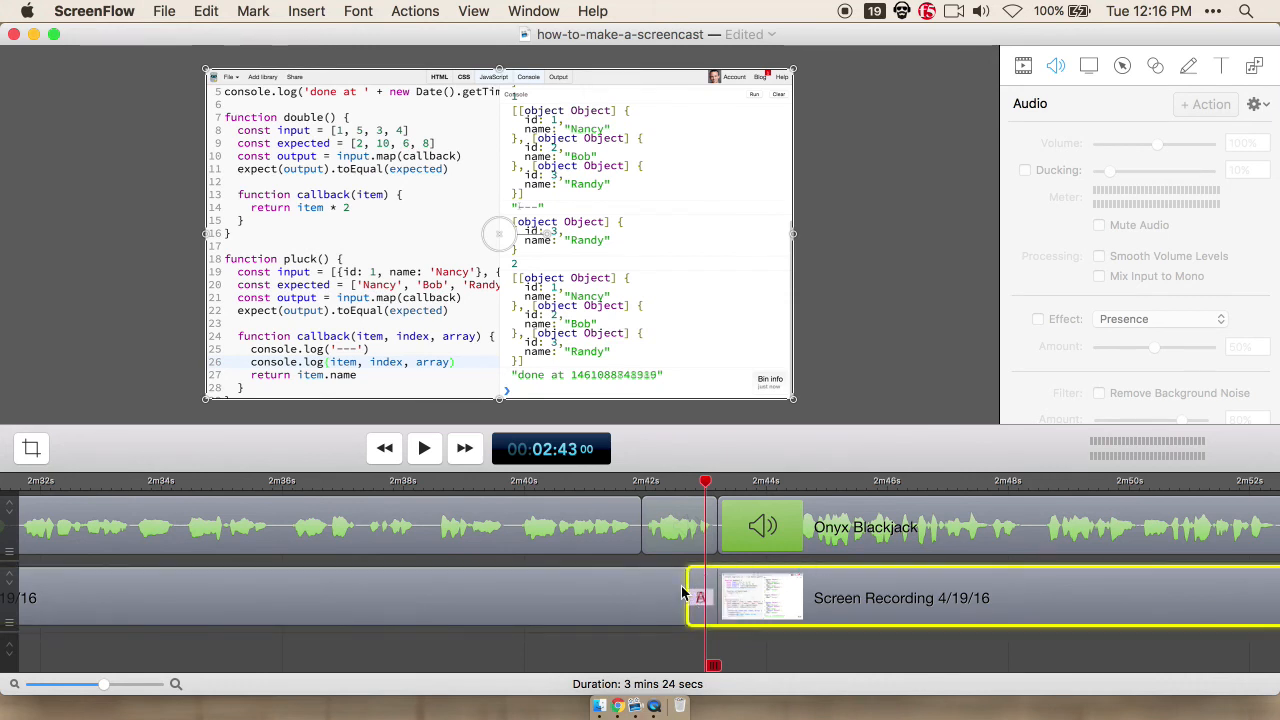
pyautogui.press('super+minus')
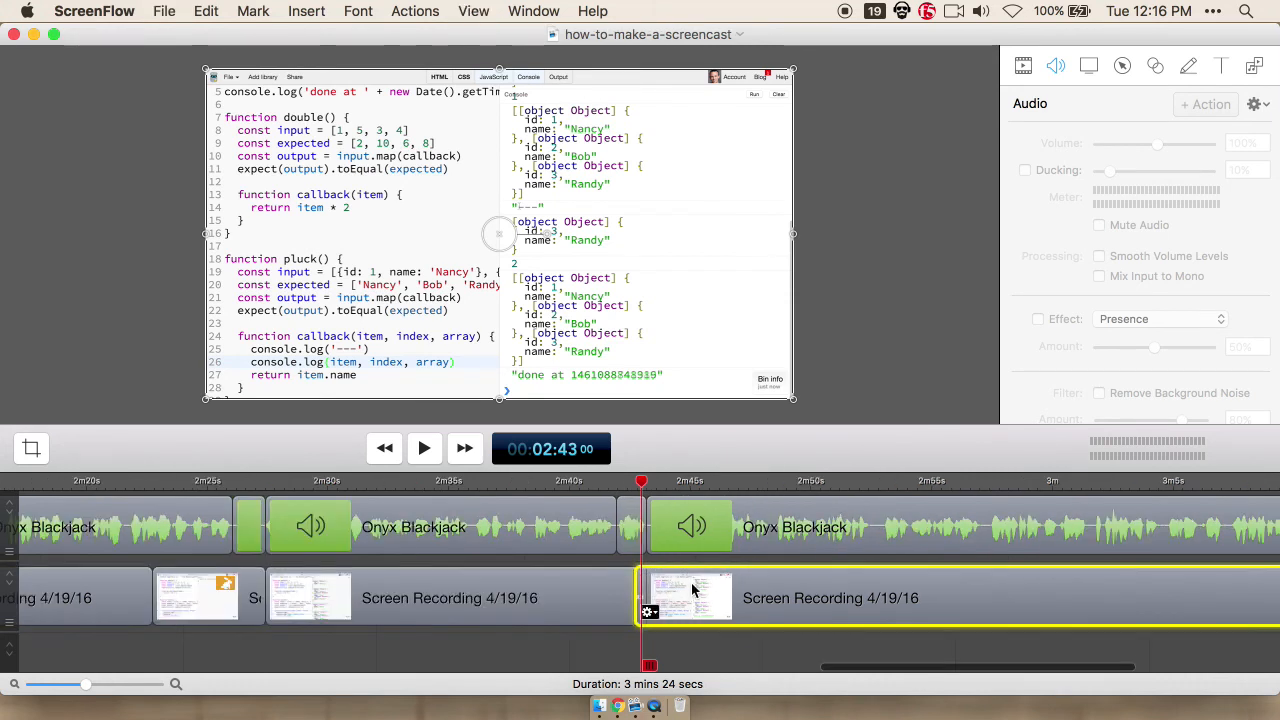
pyautogui.moveTo(640, 600); pyautogui.dragTo(647, 592)
# Step: Play back the screencast from 00:02:43;00 through to its end and save the project
pyautogui.press('space')
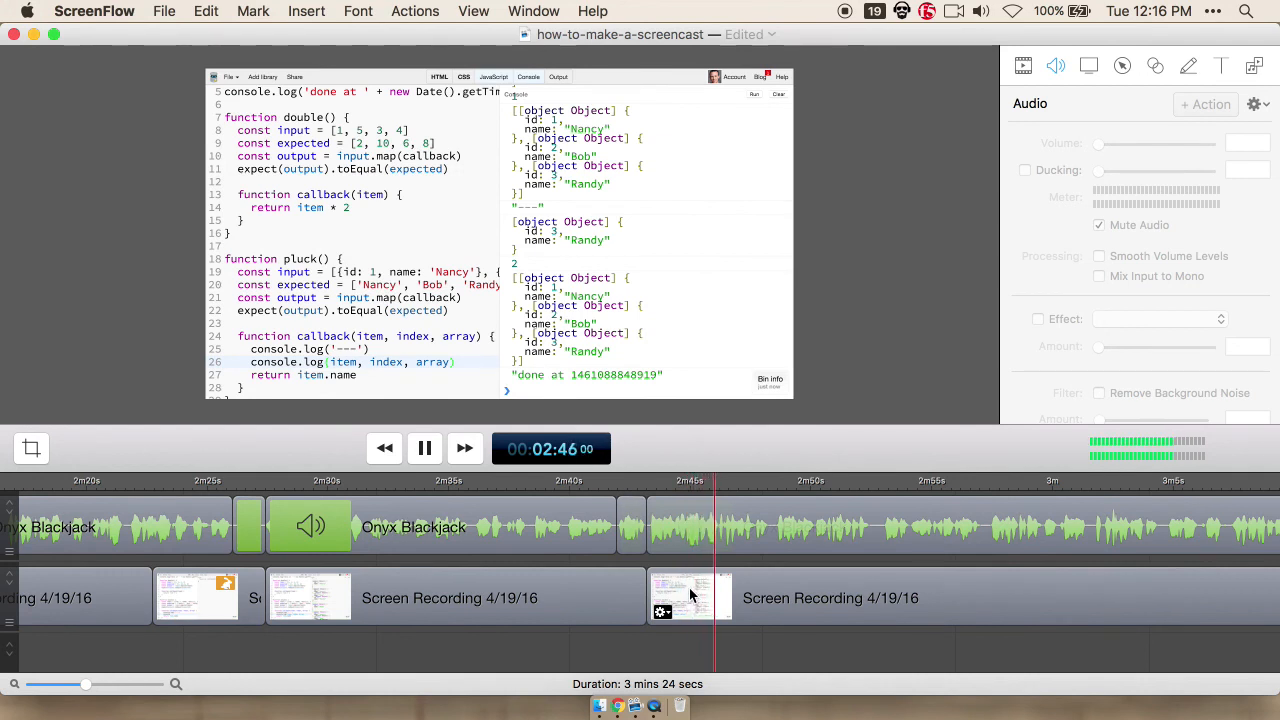
pyautogui.press('space')
pyautogui.press('space')
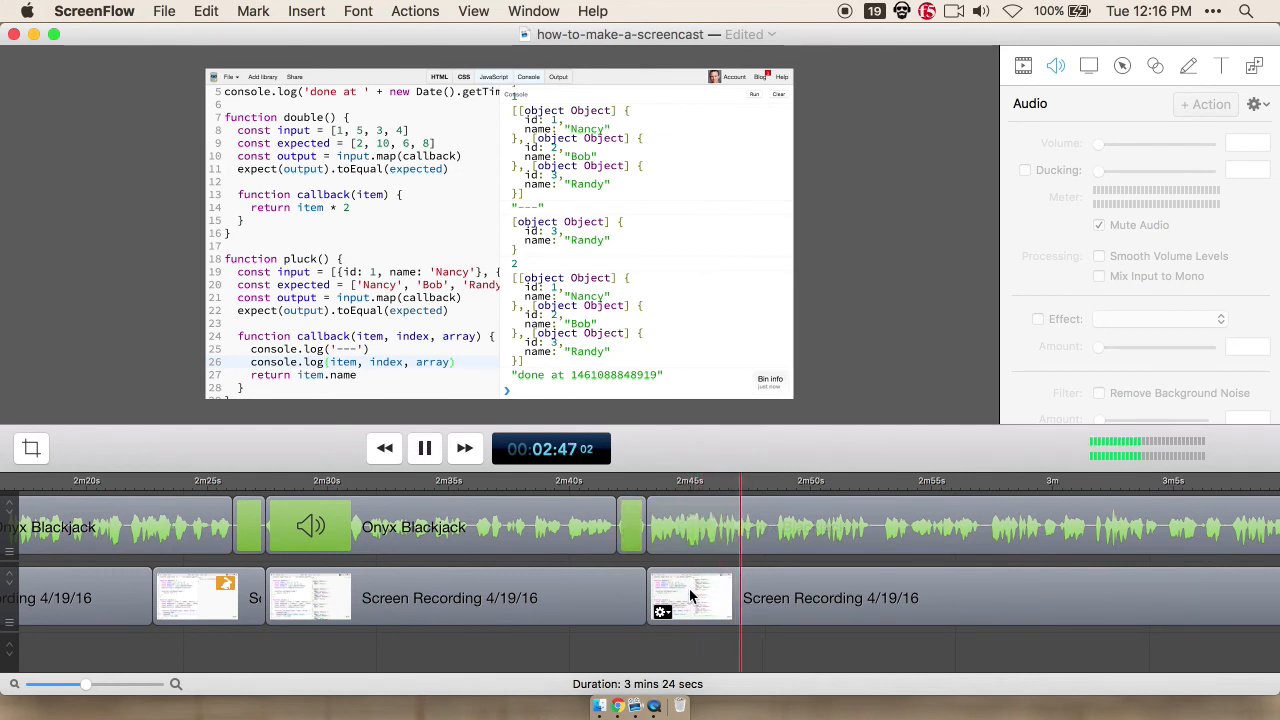
pyautogui.hscroll(10, 700, 580)
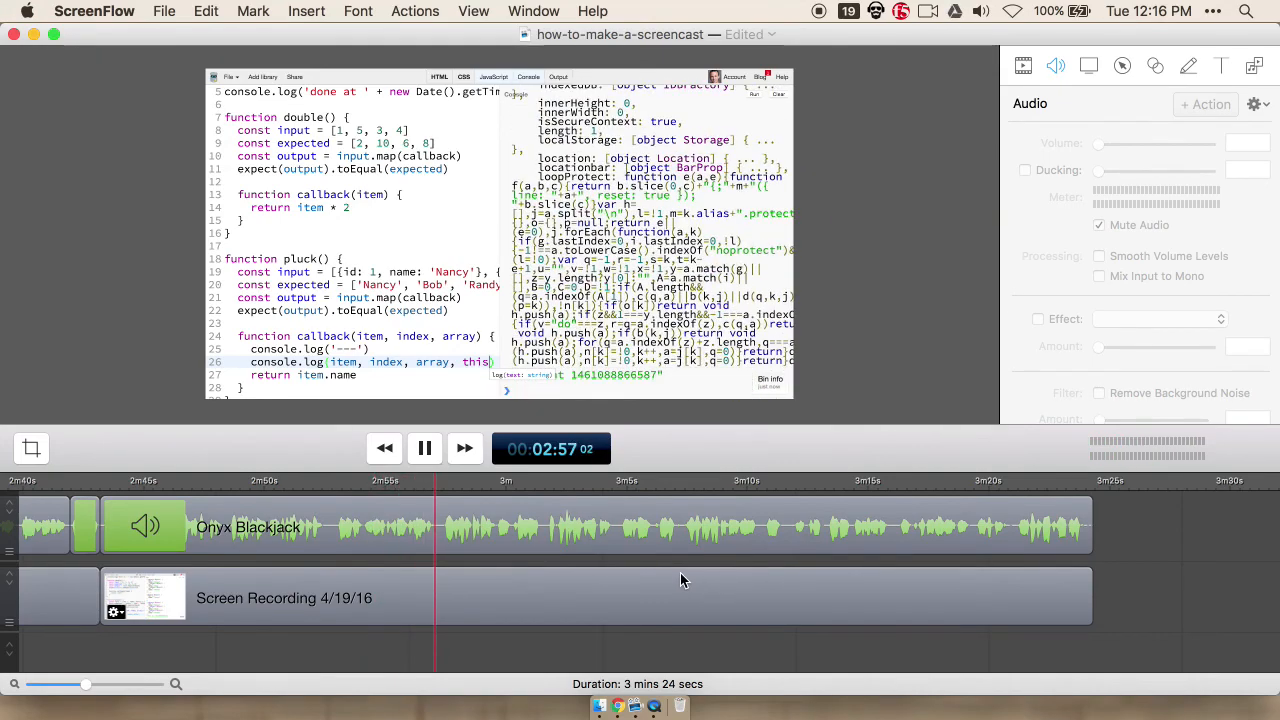
pyautogui.hscroll(2, 650, 573)
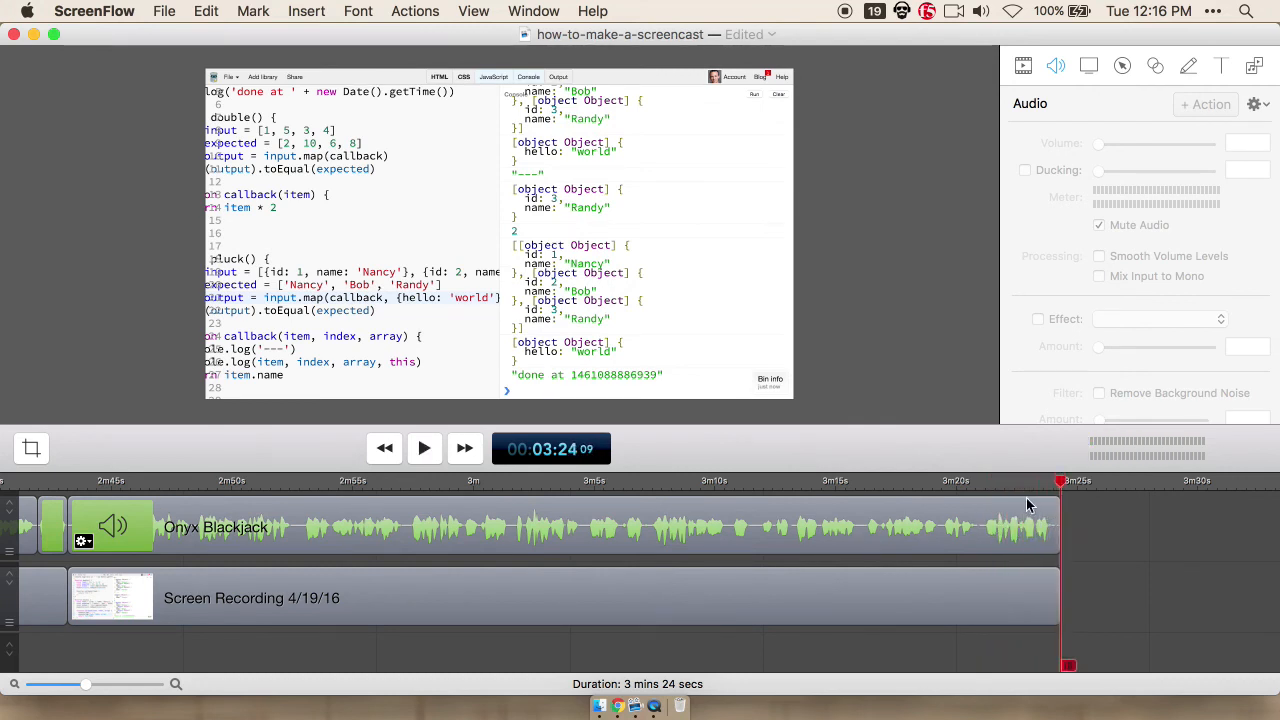
pyautogui.click(160, 11)
pyautogui.click(157, 11)
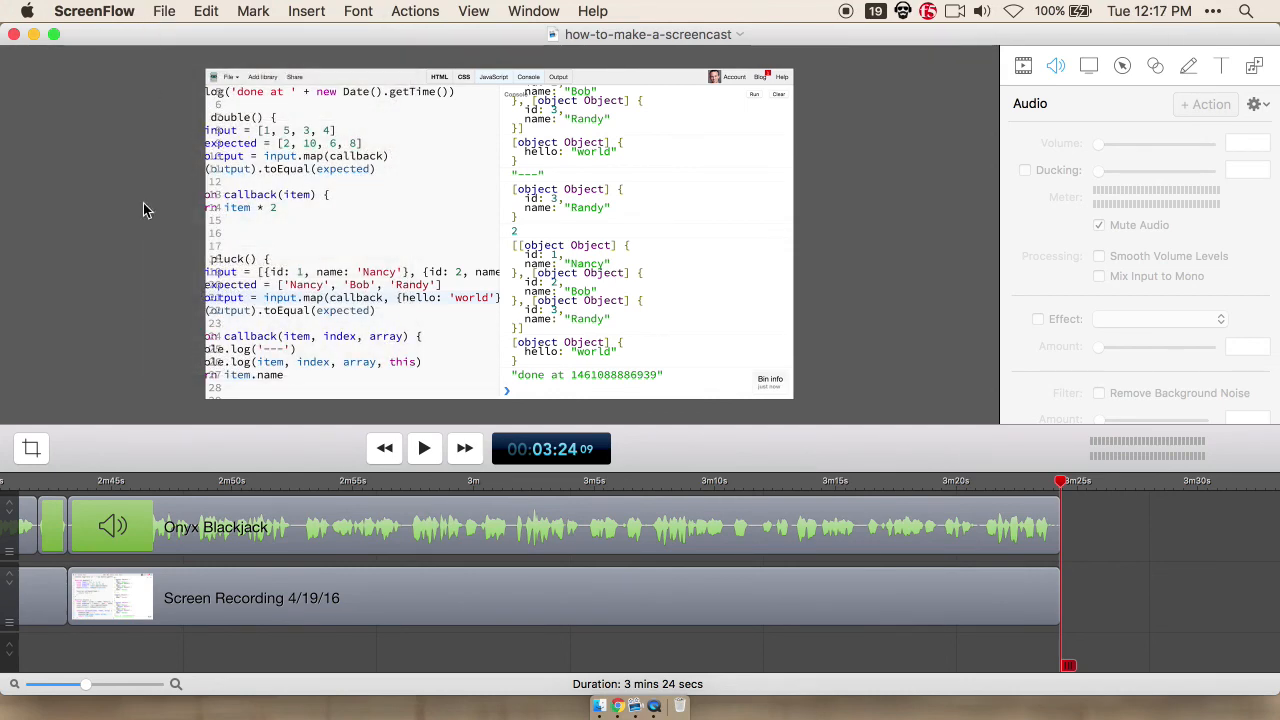